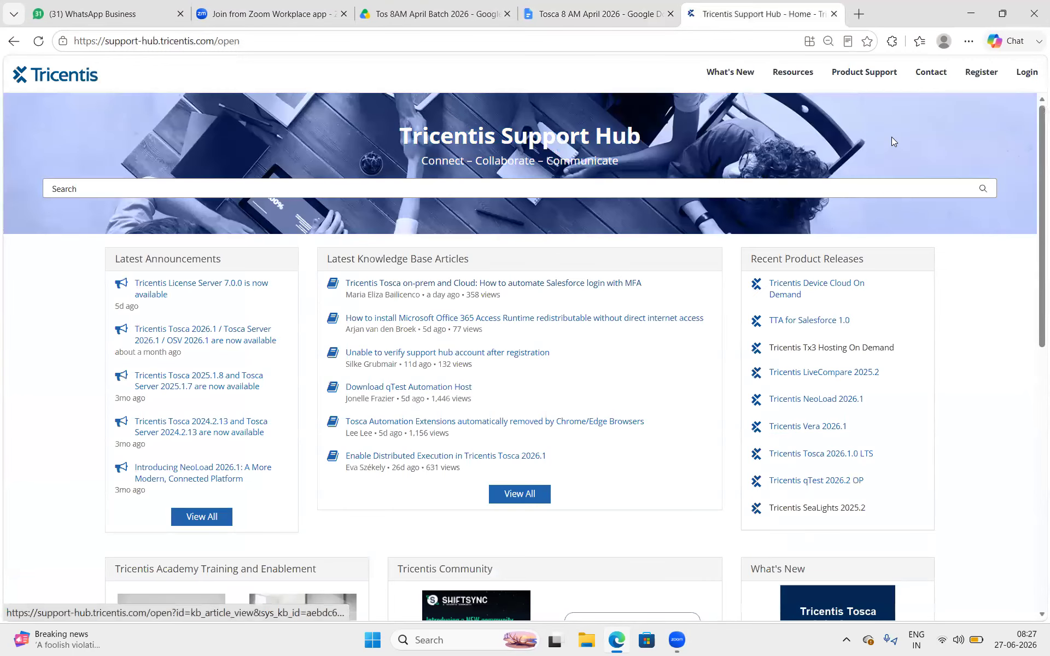
- Open the Tricentis Support Hub sign-in page from the home page's Login link
{"action": "left_click", "coordinate": [1035, 70]}
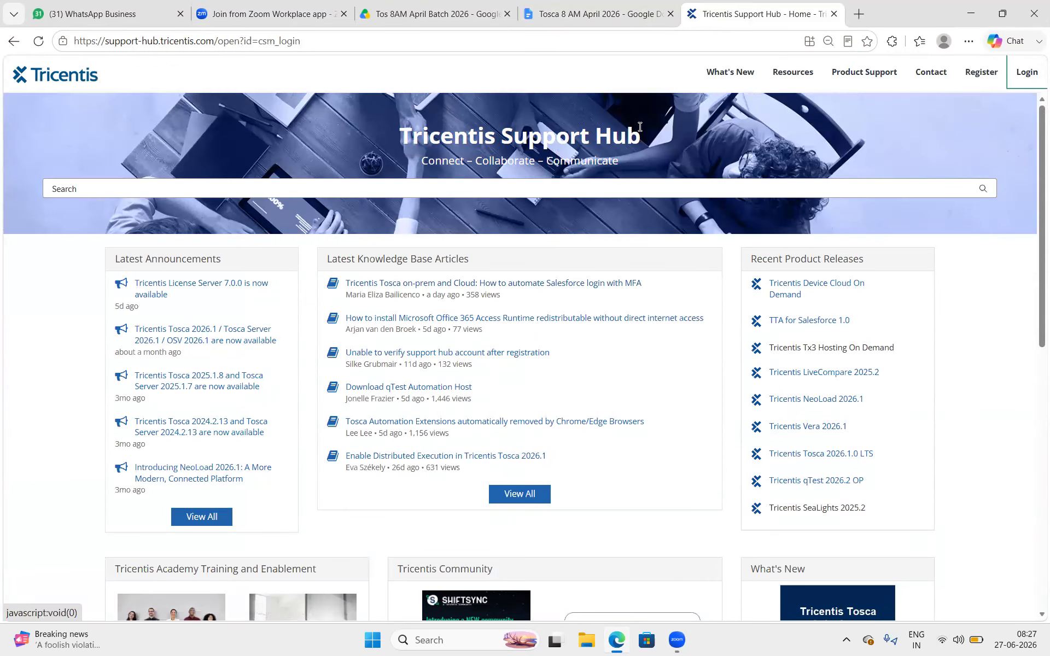
- Sign in, go to Resources > Downloads, and filter to the Tricentis Tosca product line
{"action": "left_click", "coordinate": [453, 435]}
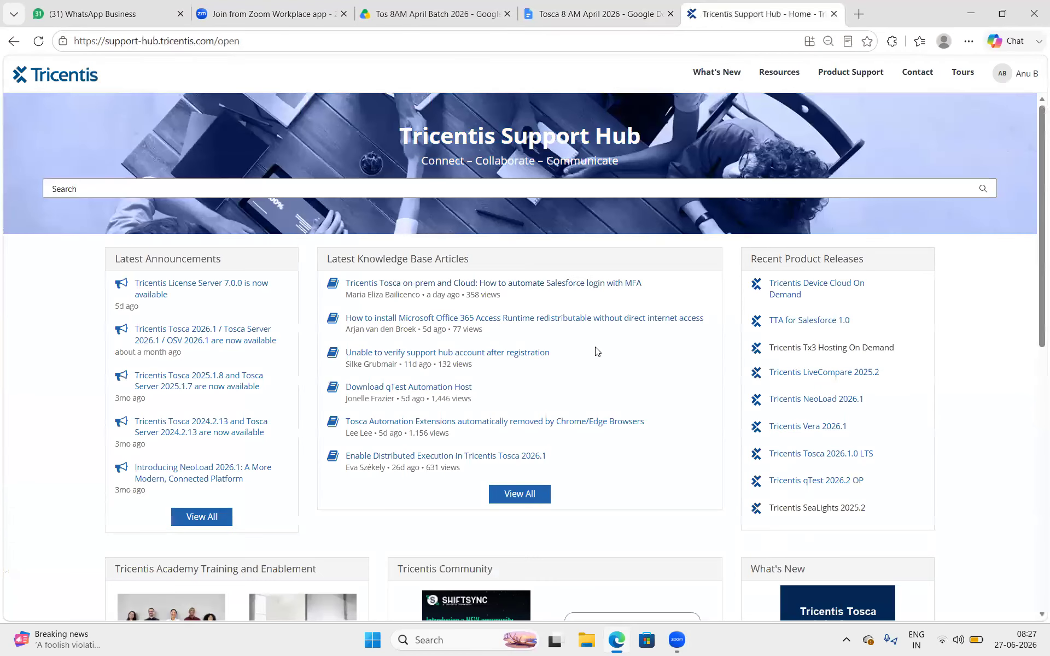
{"action": "left_click", "coordinate": [769, 71]}
{"action": "left_click", "coordinate": [656, 124]}
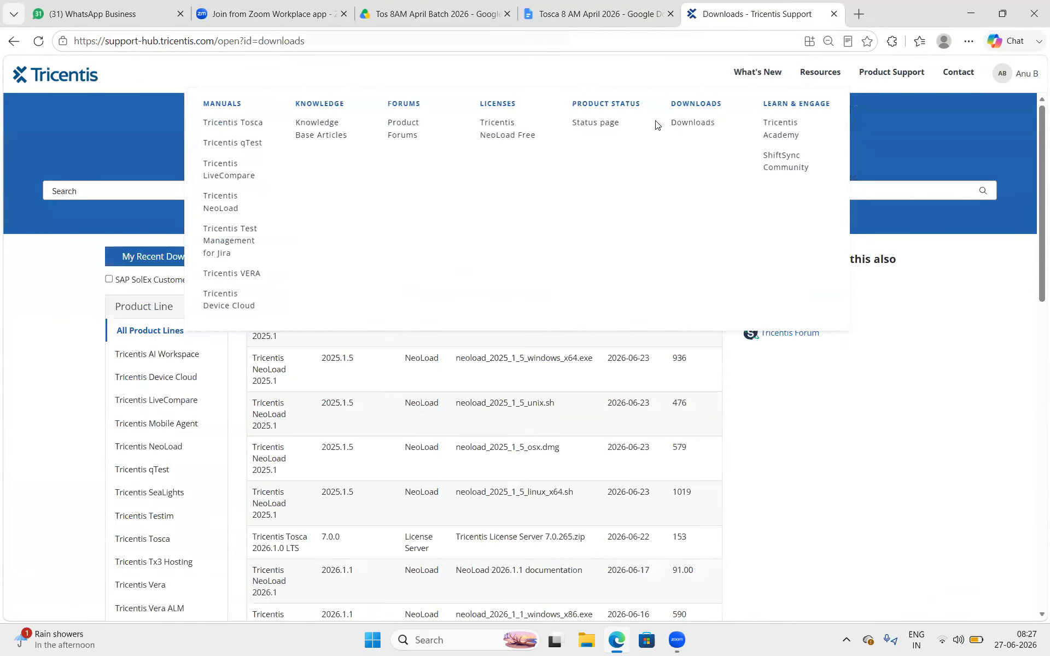
{"action": "scroll", "coordinate": [168, 495], "scroll_direction": "down", "scroll_amount": 3}
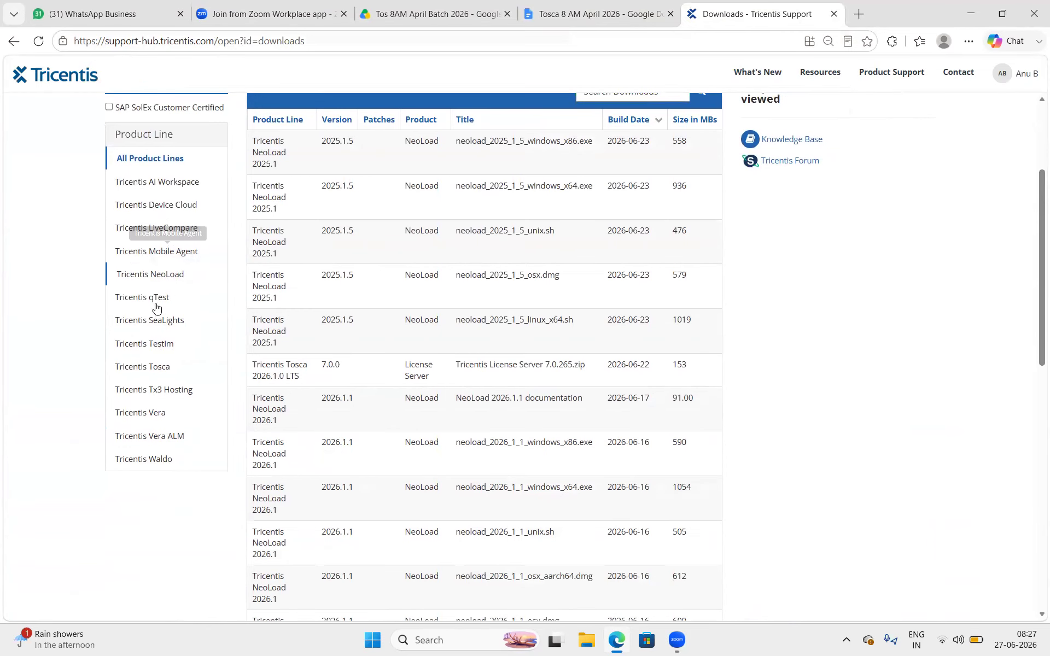
{"action": "left_click", "coordinate": [153, 368]}
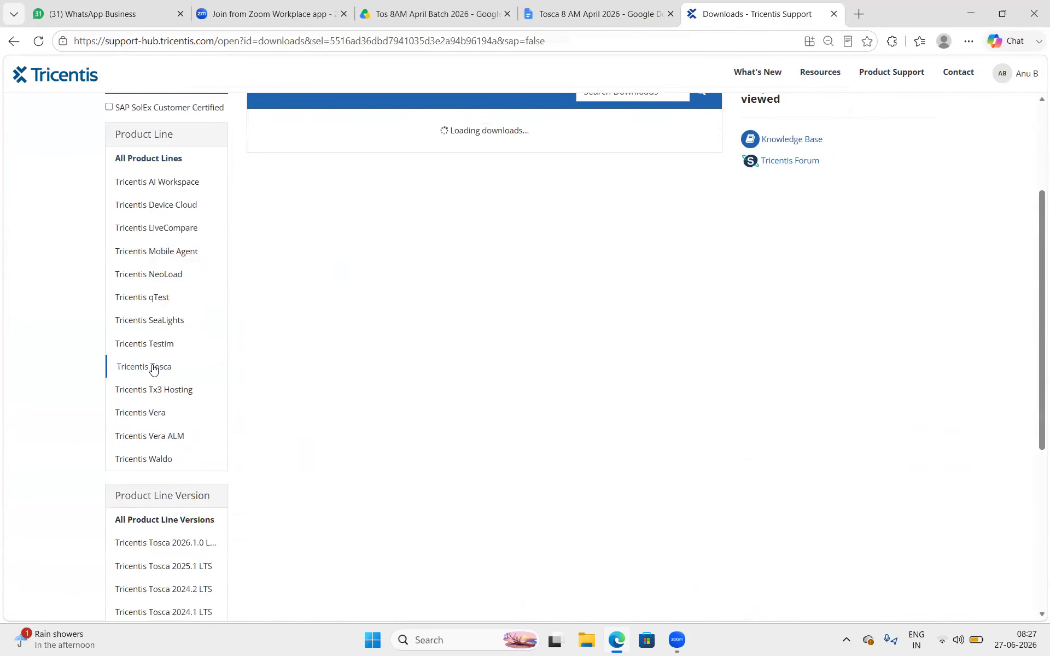
- Browse the Tricentis Tosca downloads and move to the second page of results
{"action": "scroll", "coordinate": [153, 370], "scroll_direction": "down", "scroll_amount": 2}
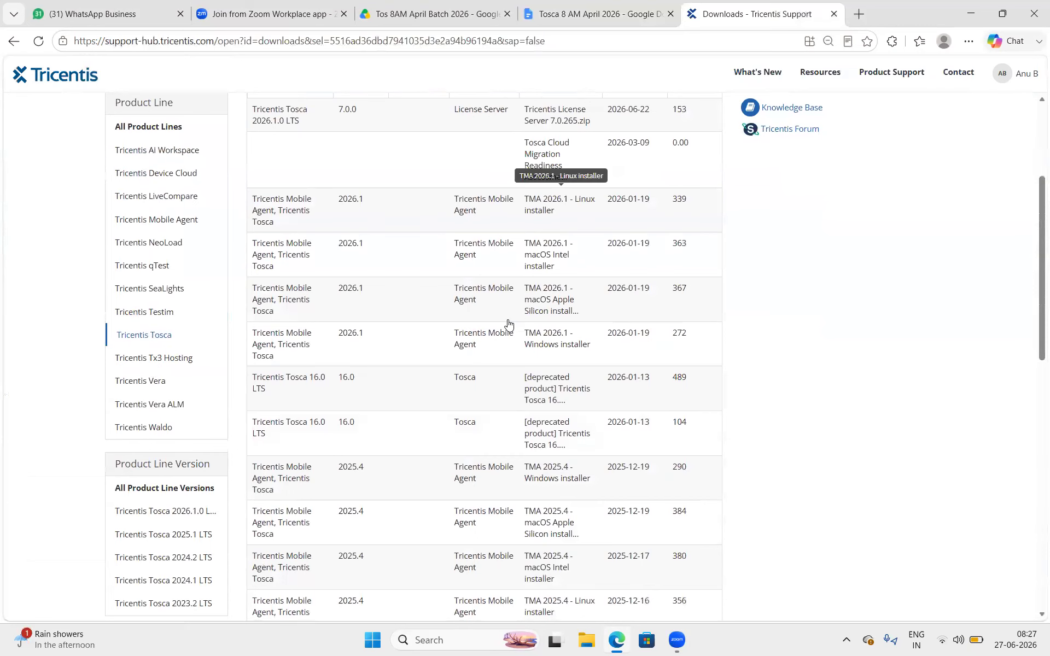
{"action": "scroll", "coordinate": [509, 314], "scroll_direction": "up", "scroll_amount": 2}
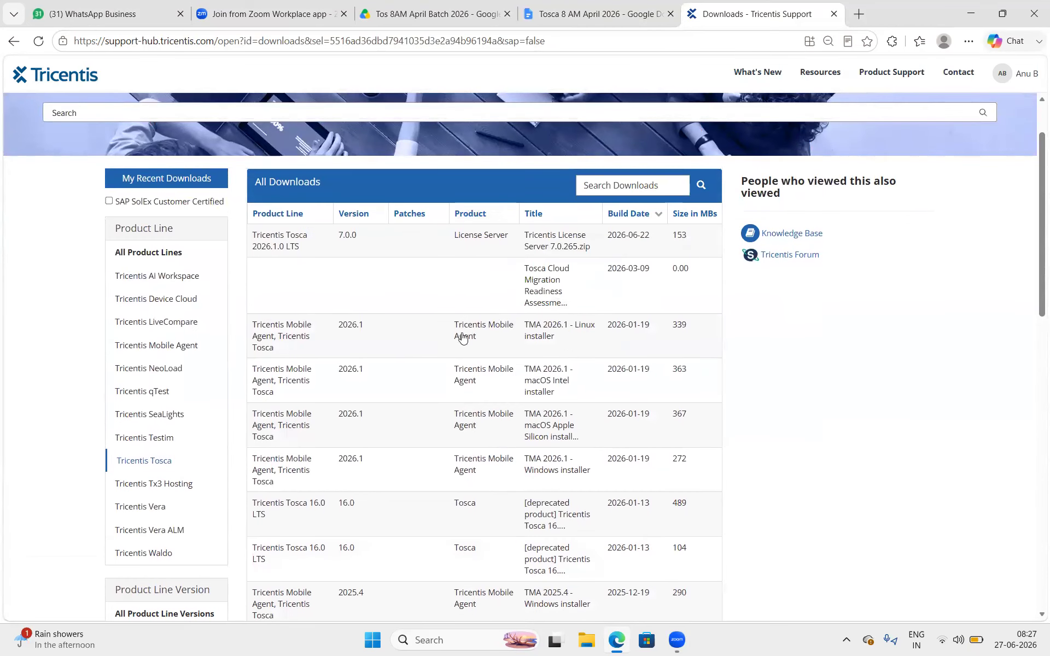
{"action": "scroll", "coordinate": [467, 350], "scroll_direction": "down", "scroll_amount": 1}
{"action": "scroll", "coordinate": [466, 350], "scroll_direction": "down", "scroll_amount": 1}
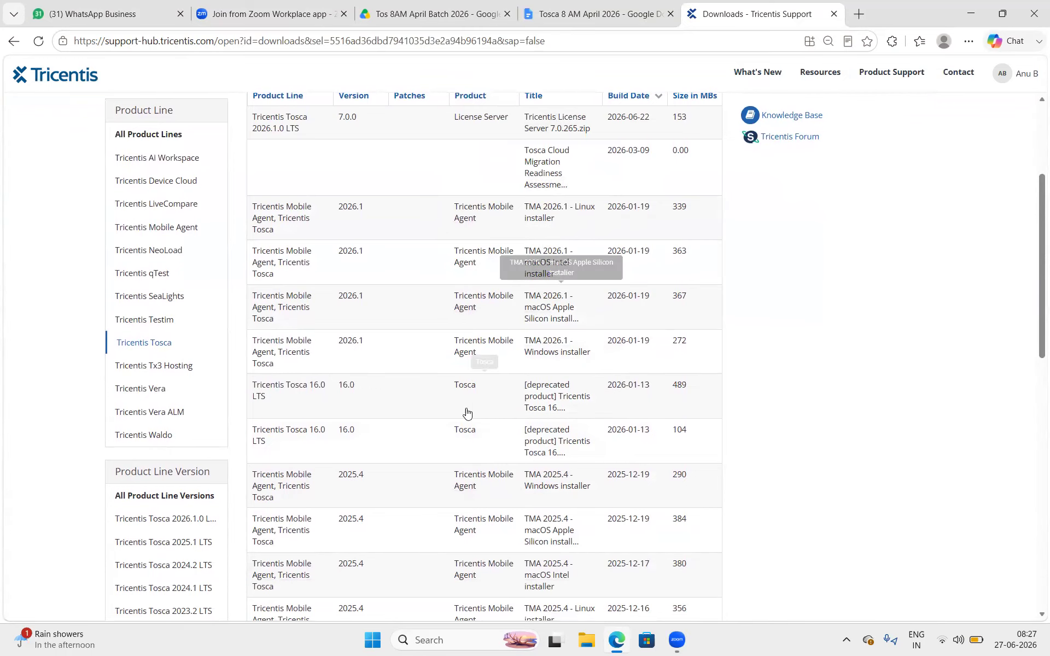
{"action": "scroll", "coordinate": [511, 418], "scroll_direction": "down", "scroll_amount": 10}
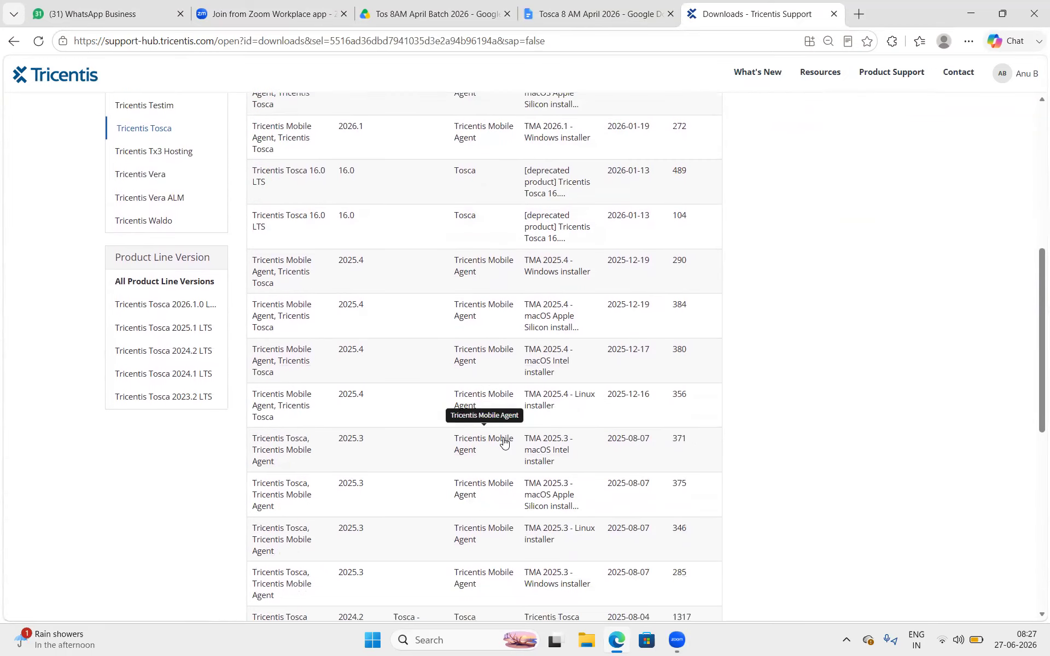
{"action": "scroll", "coordinate": [504, 443], "scroll_direction": "down", "scroll_amount": 1}
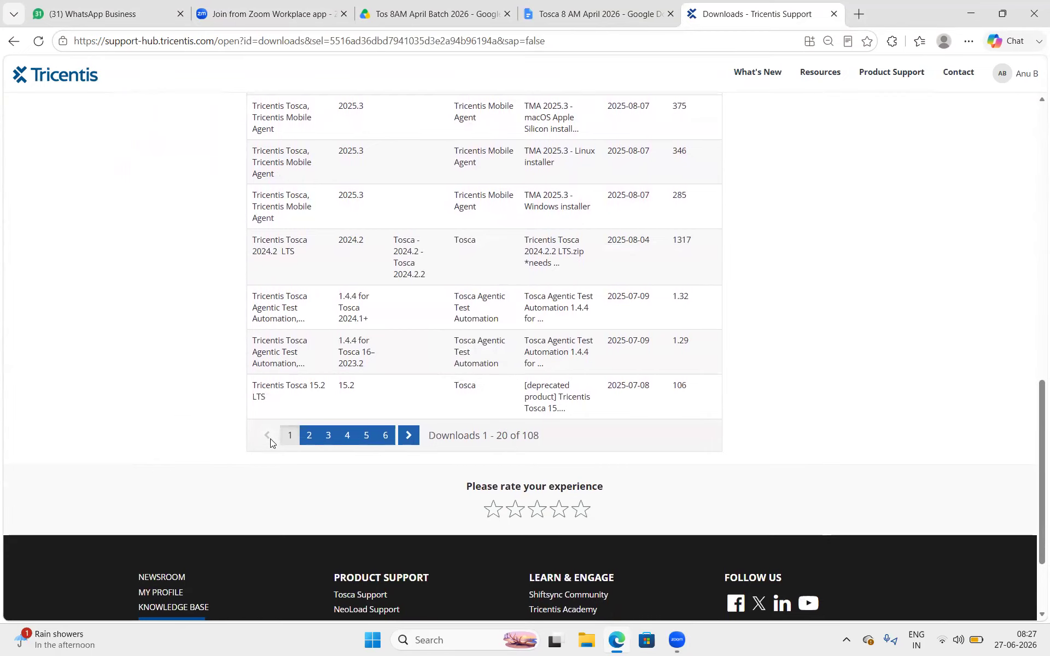
{"action": "left_click", "coordinate": [311, 438]}
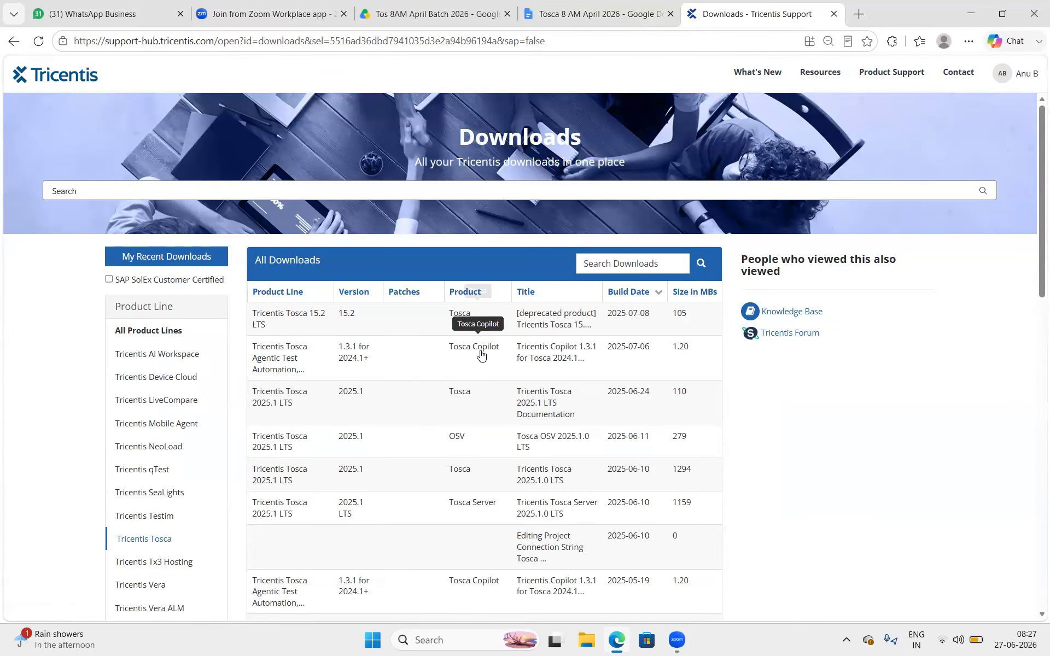
- Narrow the downloads to Product Line Version Tricentis Tosca 2025.1 LTS
{"action": "scroll", "coordinate": [473, 511], "scroll_direction": "down", "scroll_amount": 1}
{"action": "scroll", "coordinate": [472, 514], "scroll_direction": "down", "scroll_amount": 2}
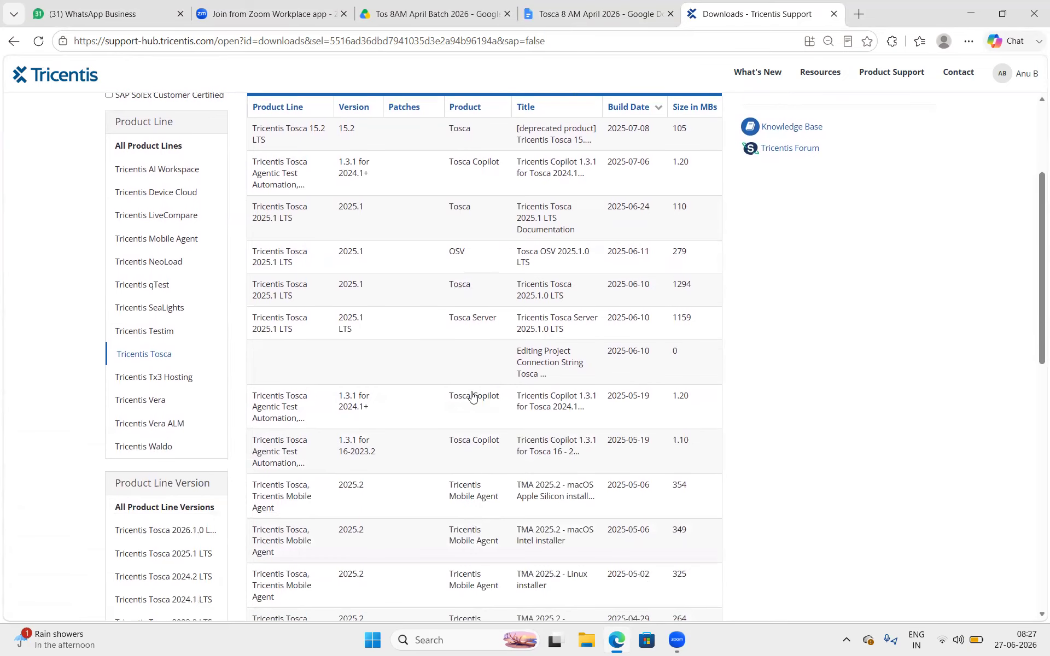
{"action": "scroll", "coordinate": [469, 483], "scroll_direction": "down", "scroll_amount": 2}
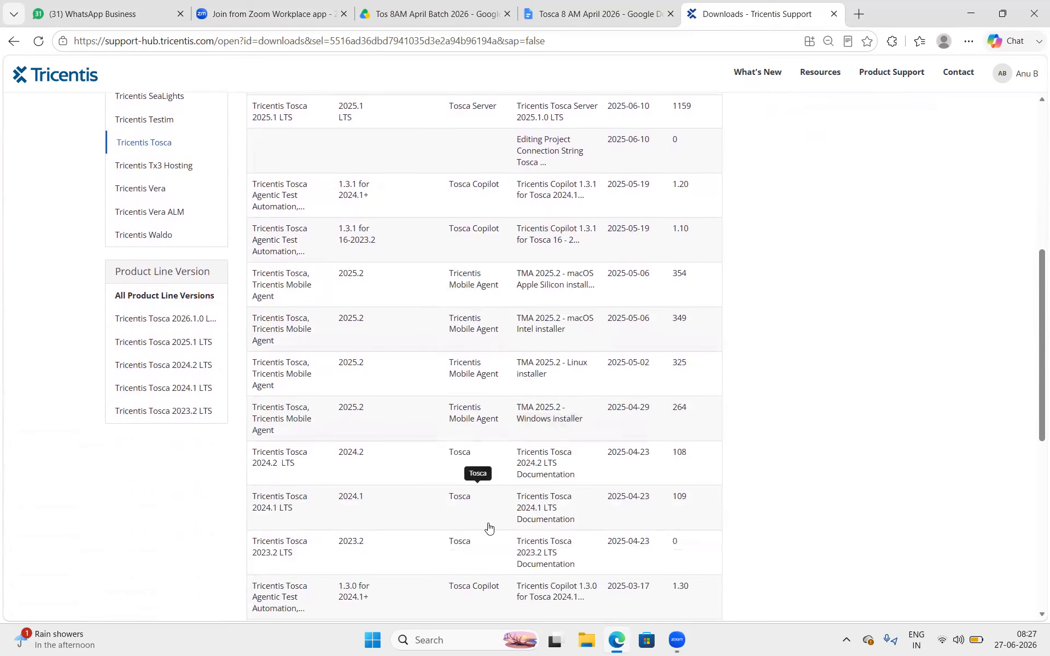
{"action": "scroll", "coordinate": [487, 528], "scroll_direction": "down", "scroll_amount": 3}
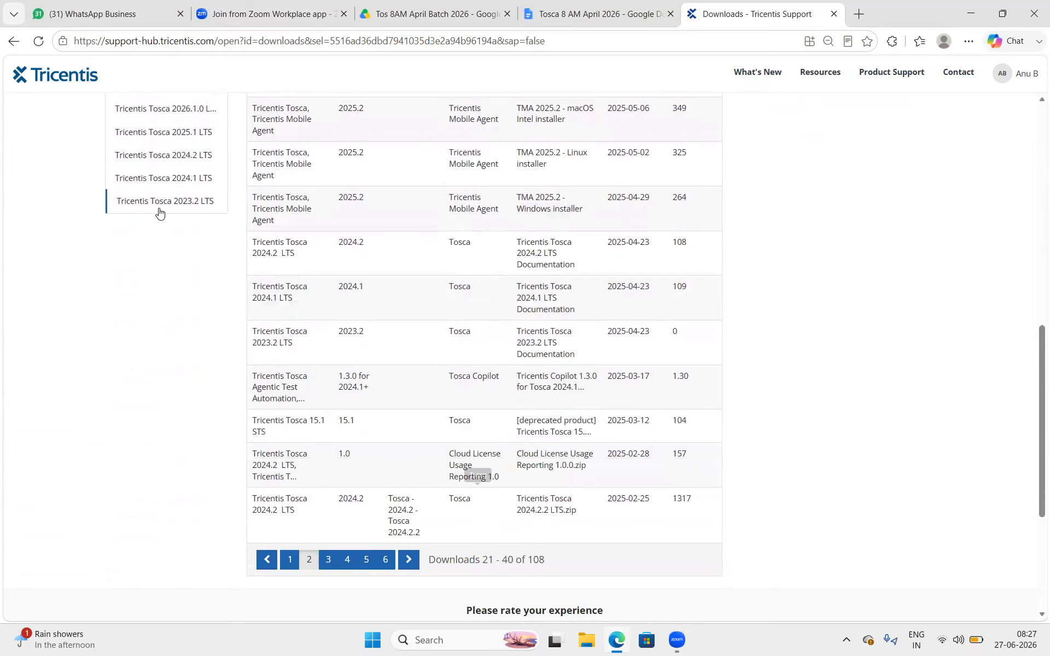
{"action": "scroll", "coordinate": [159, 212], "scroll_direction": "up", "scroll_amount": 2}
{"action": "left_click", "coordinate": [178, 247]}
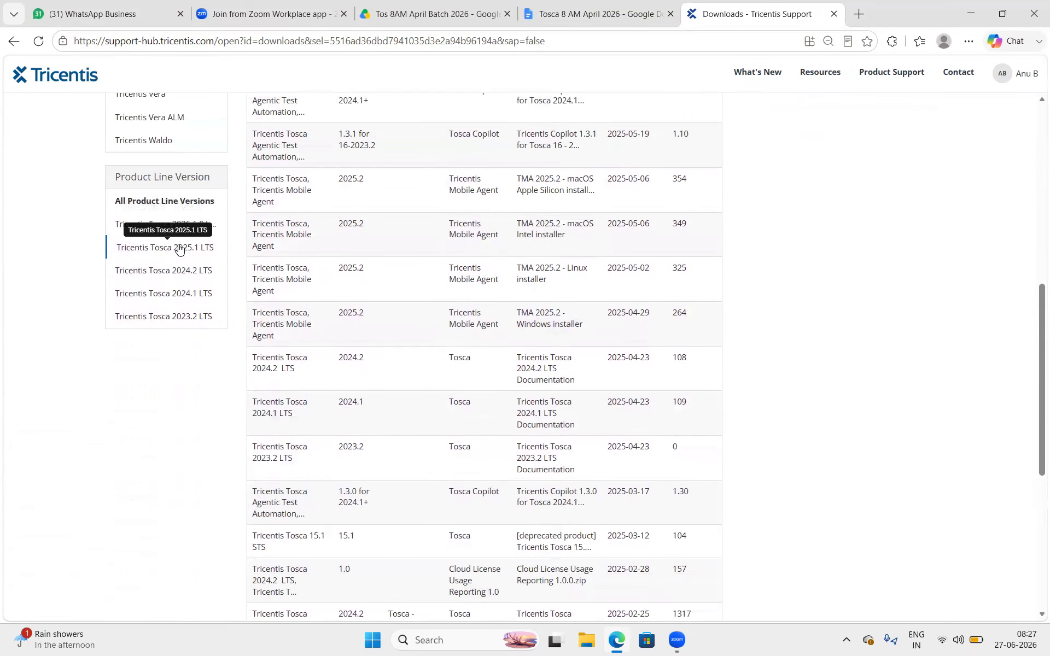
{"action": "scroll", "coordinate": [179, 247], "scroll_direction": "up", "scroll_amount": 2}
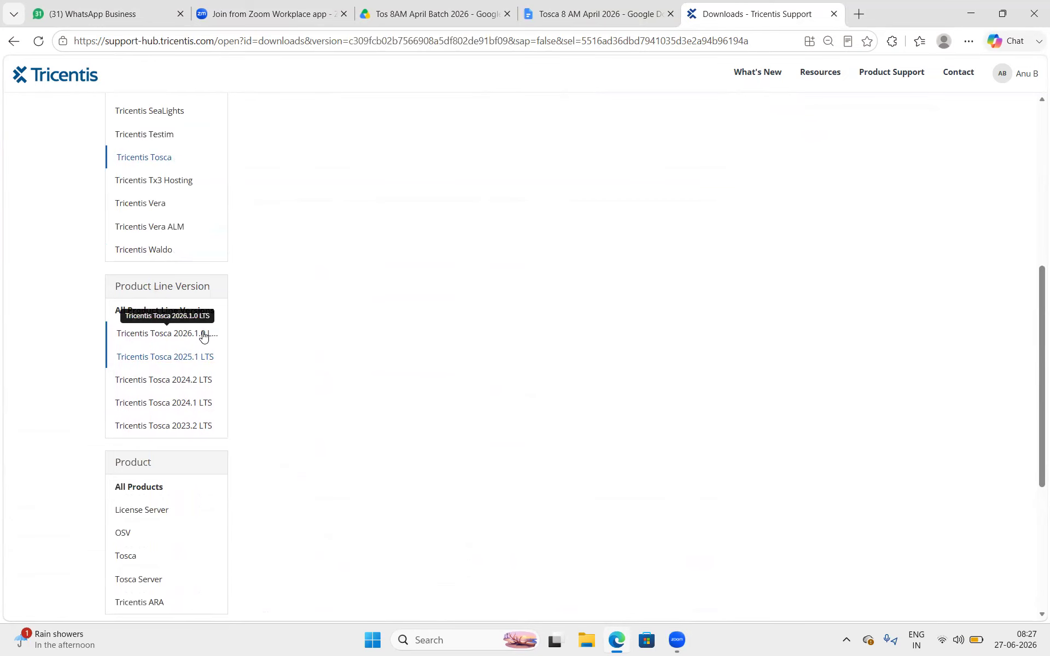
{"action": "scroll", "coordinate": [157, 428], "scroll_direction": "down", "scroll_amount": 3}
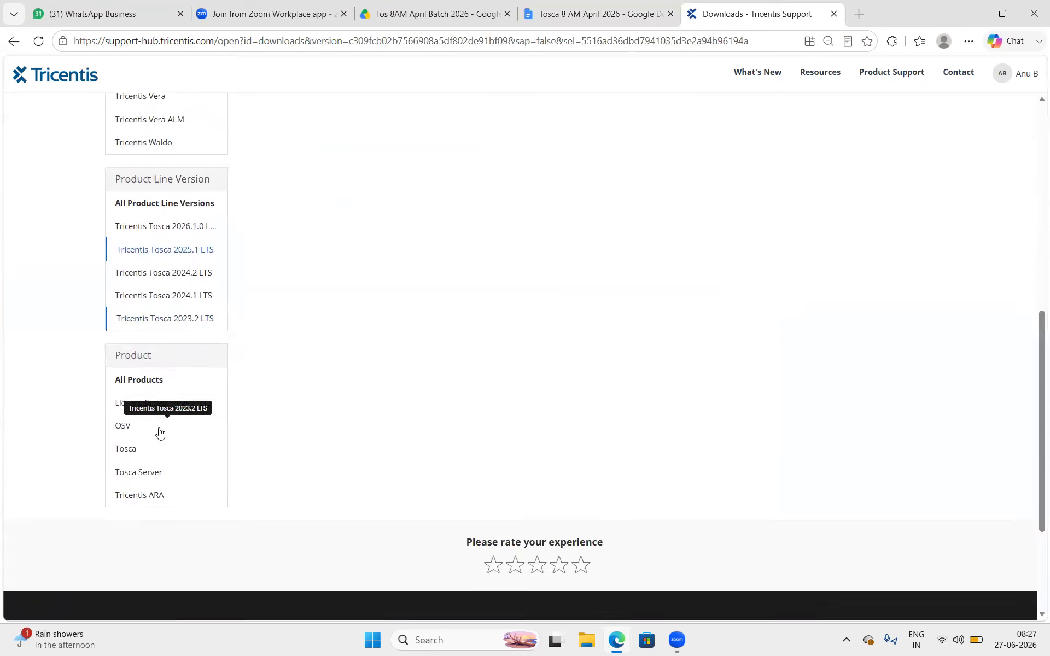
- Filter the downloads to Tosca and Tricentis ARA, review the results, then close the Downloads tab
{"action": "left_click", "coordinate": [179, 424]}
{"action": "left_click", "coordinate": [140, 475]}
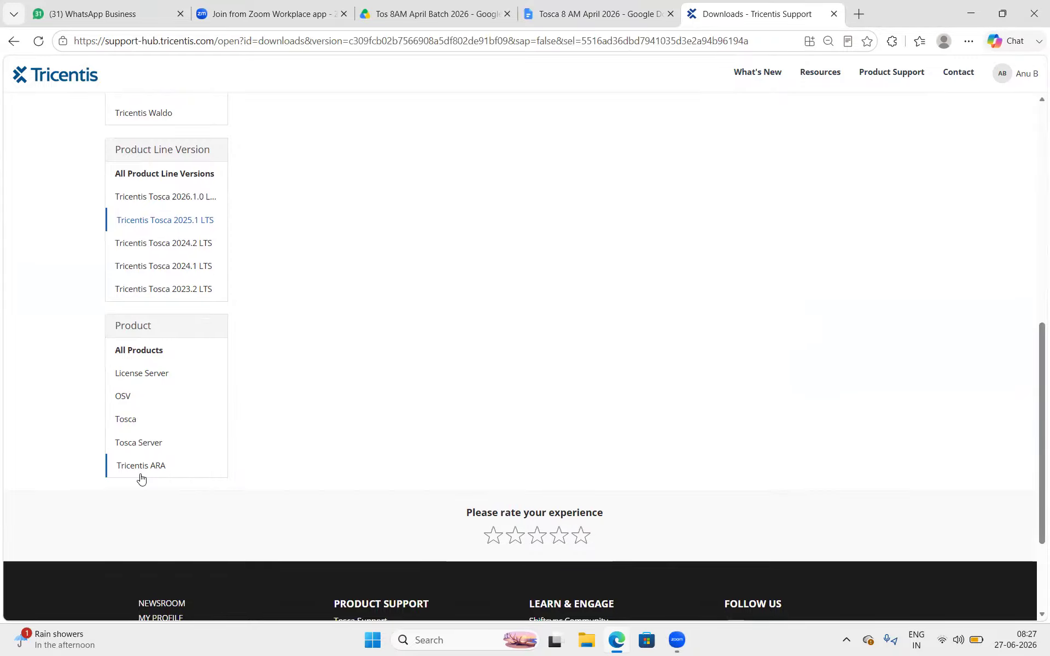
{"action": "scroll", "coordinate": [141, 478], "scroll_direction": "up", "scroll_amount": 5}
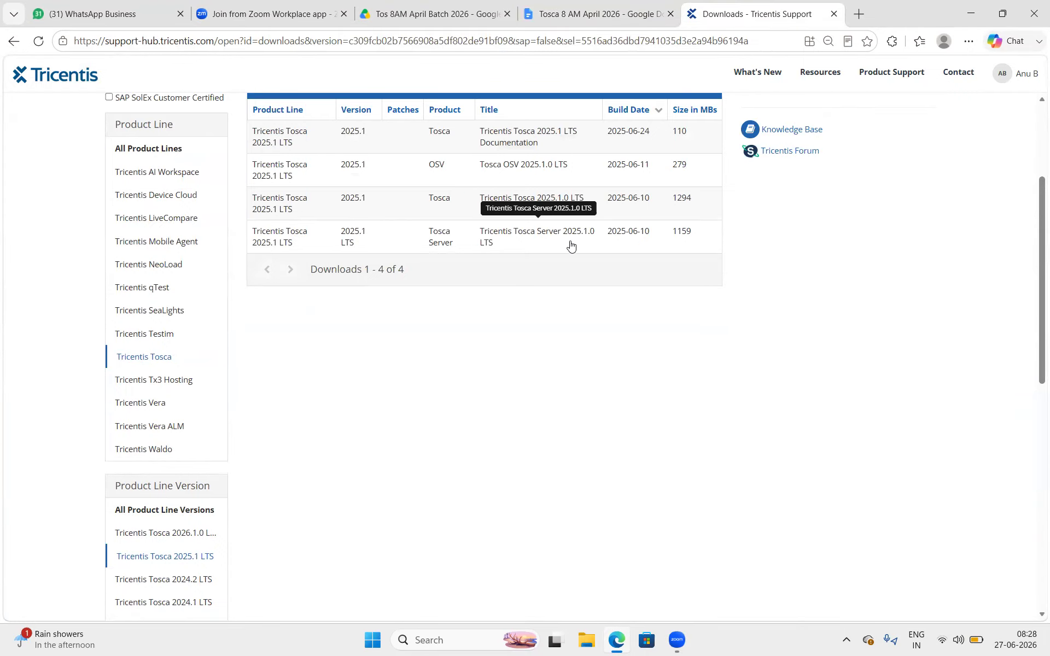
{"action": "scroll", "coordinate": [332, 407], "scroll_direction": "down", "scroll_amount": 3}
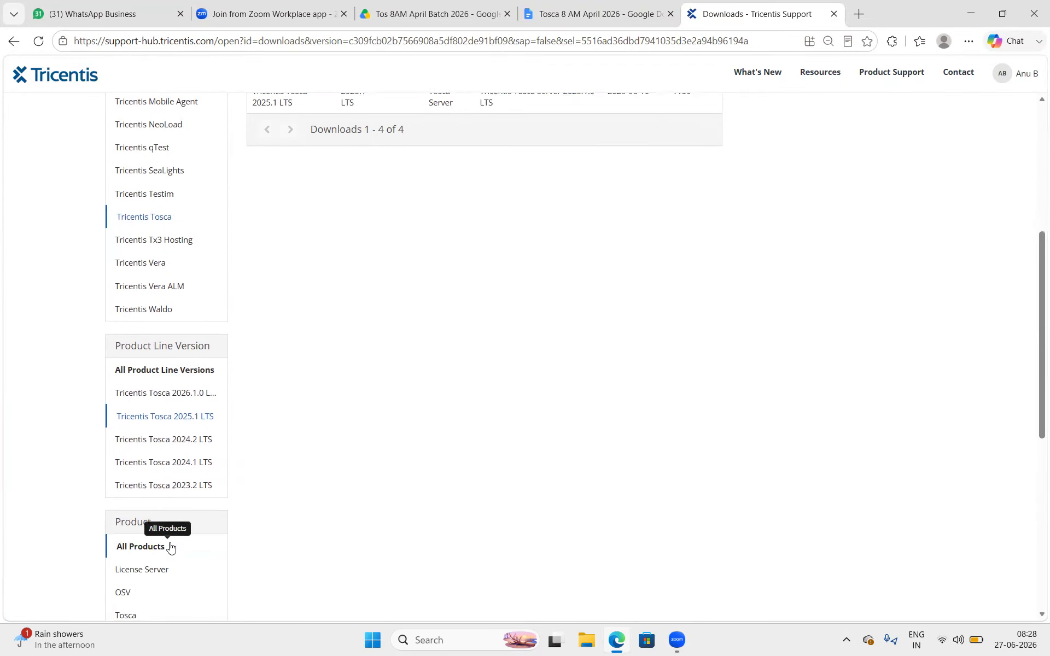
{"action": "scroll", "coordinate": [171, 546], "scroll_direction": "down", "scroll_amount": 2}
{"action": "scroll", "coordinate": [150, 595], "scroll_direction": "down", "scroll_amount": 3}
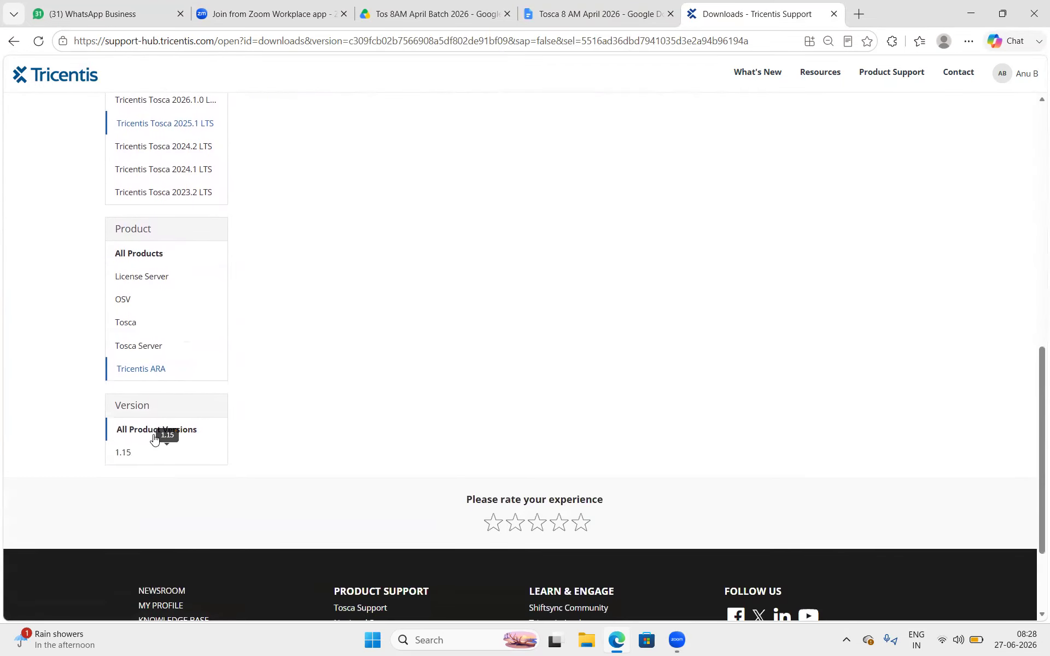
{"action": "scroll", "coordinate": [559, 298], "scroll_direction": "up", "scroll_amount": 8}
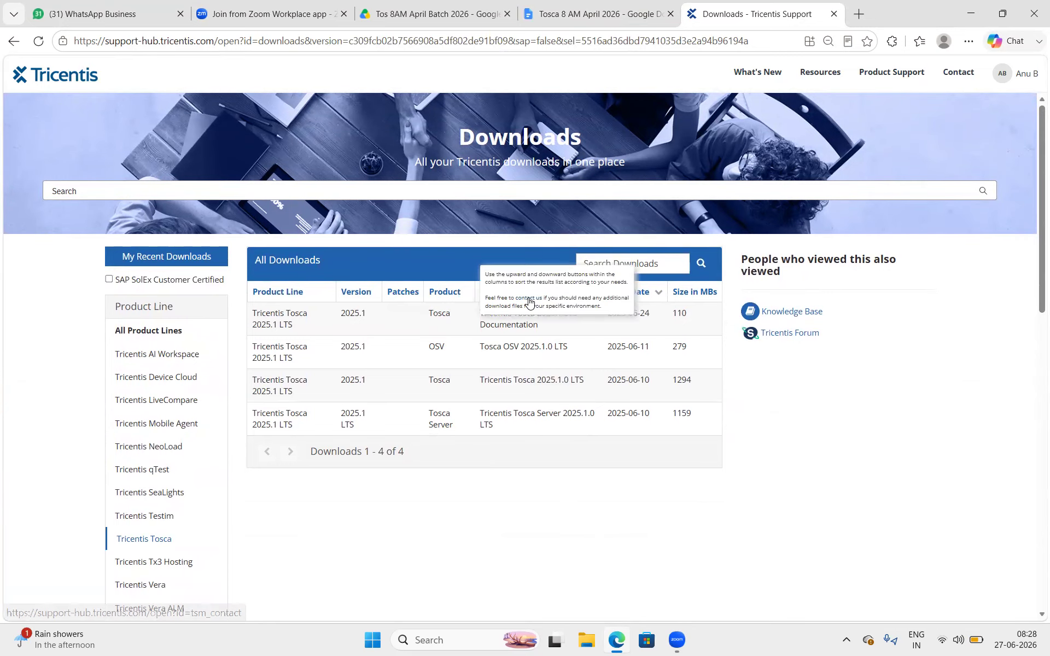
{"action": "left_click", "coordinate": [834, 16]}
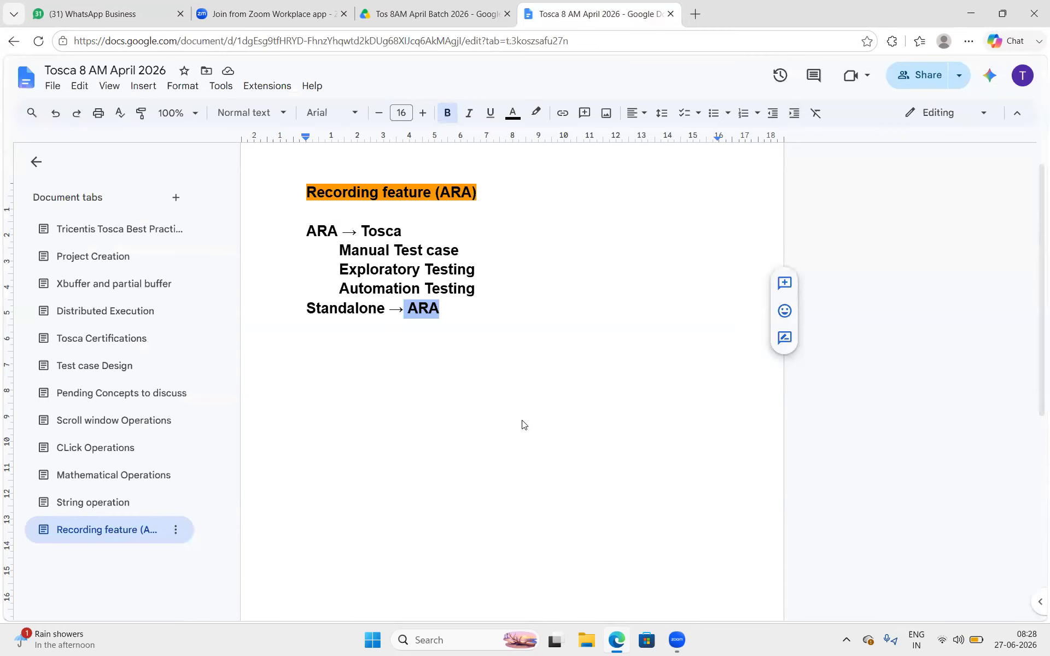
- Add a line to the ARA notes, then launch Tosca Commander by searching 'Tosca' from the taskbar
{"action": "left_click", "coordinate": [476, 353]}
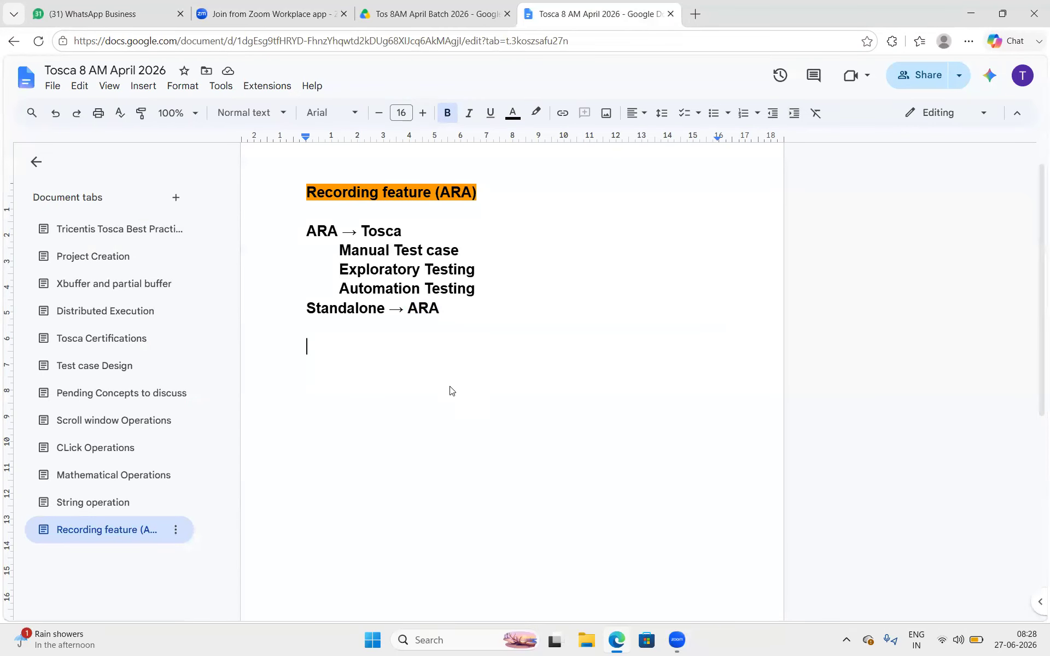
{"action": "left_click", "coordinate": [468, 626]}
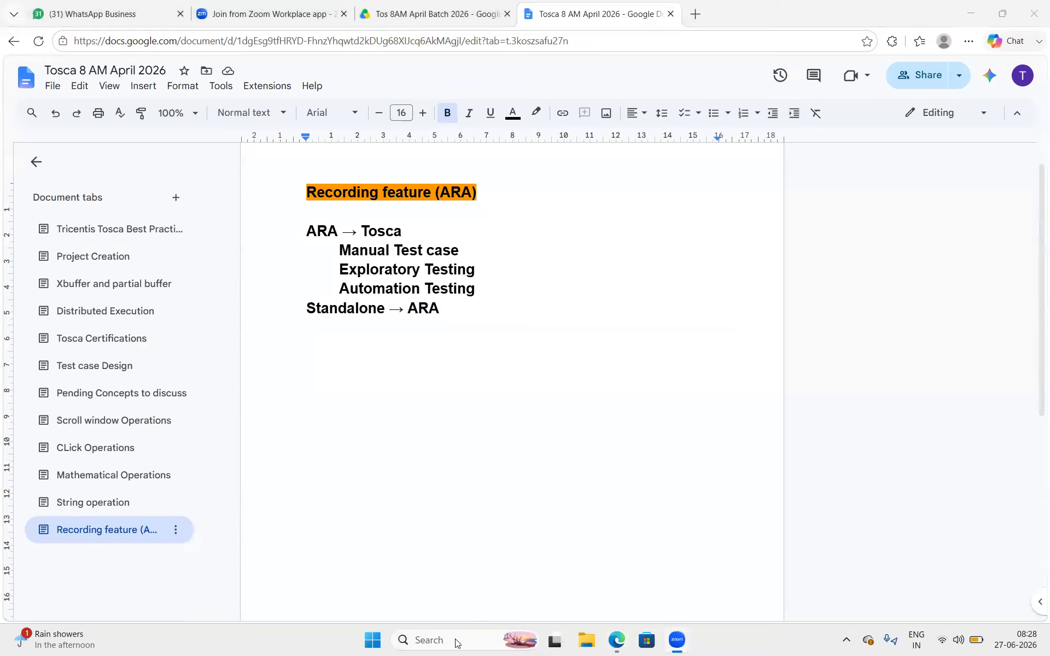
{"action": "left_click", "coordinate": [456, 641]}
{"action": "type", "text": "Tosca"}
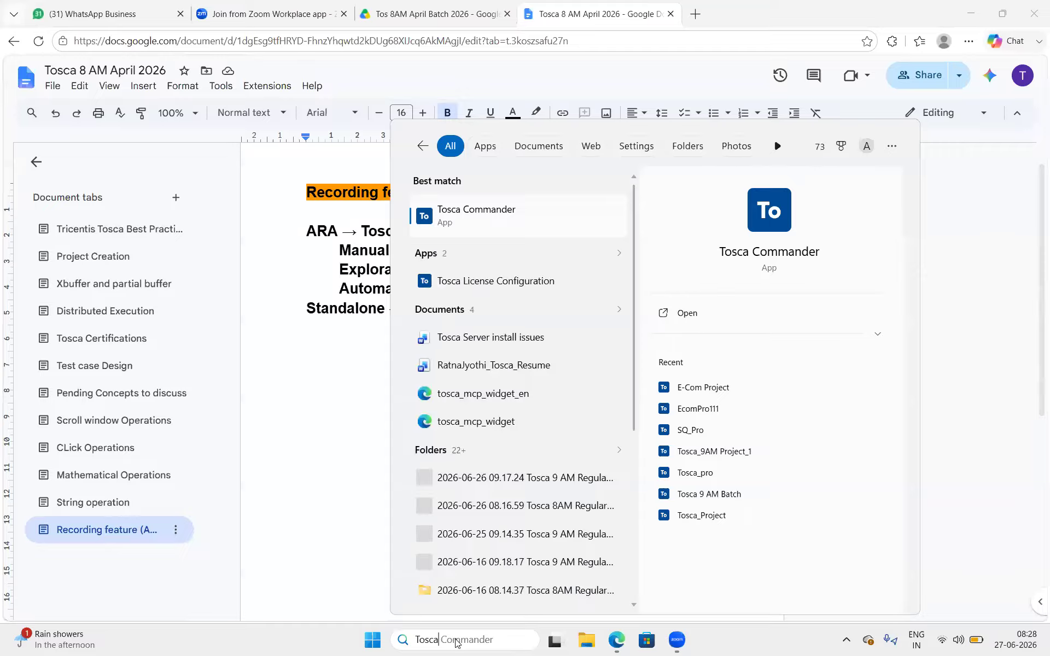
{"action": "key", "text": "Return"}
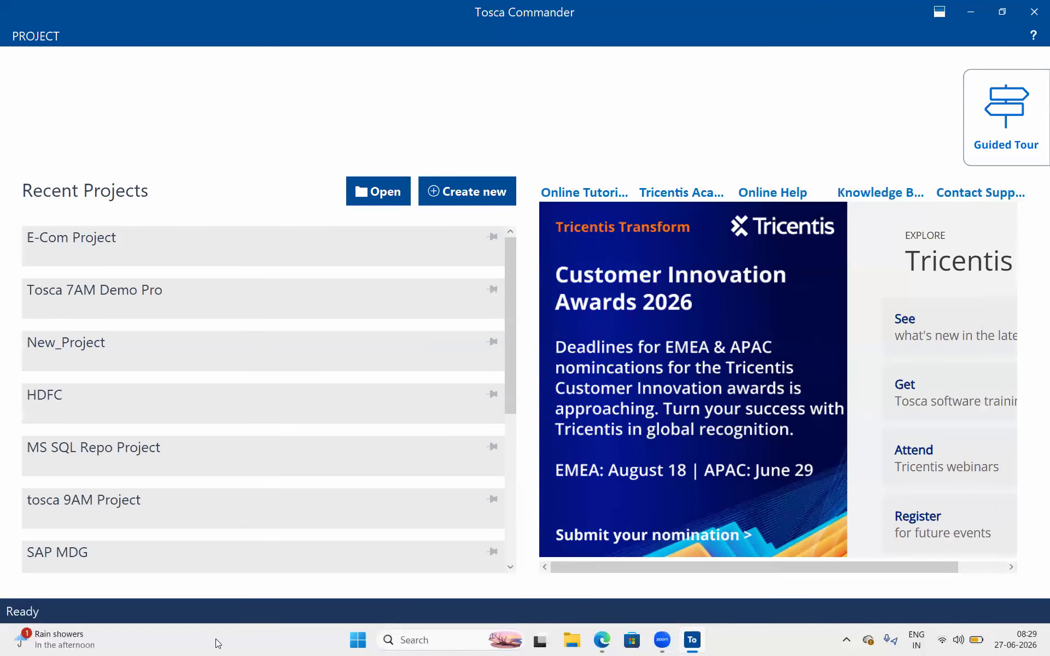
- Open E-Com Project with the admin password, close the 6. Orange HRM tab, and return to the notes
{"action": "left_click", "coordinate": [315, 247]}
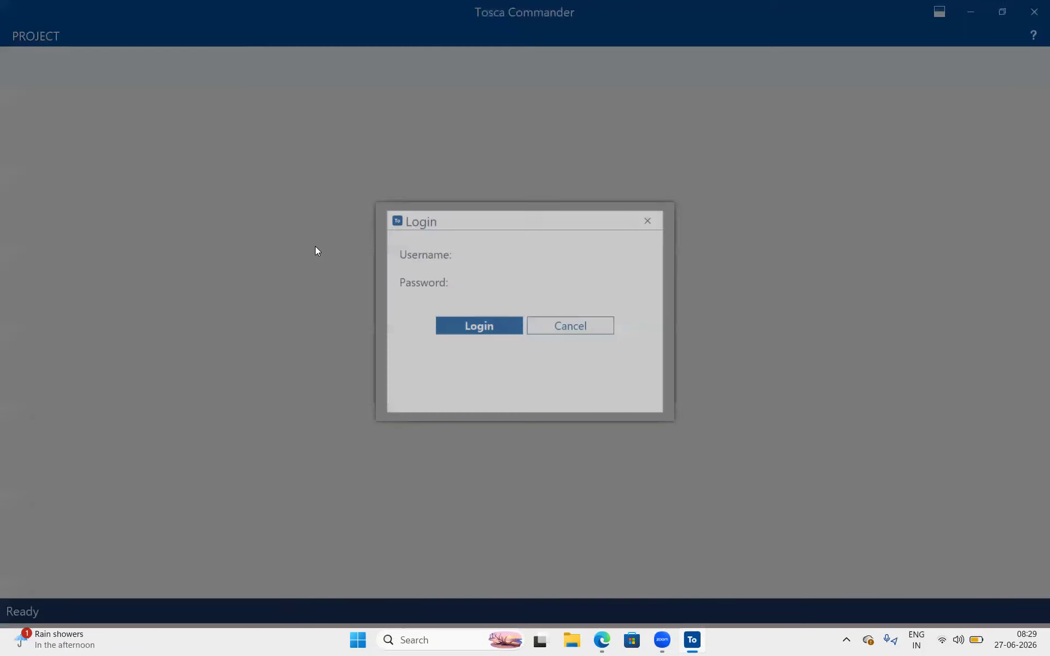
{"action": "key", "text": "Tab"}
{"action": "type", "text": "admin123"}
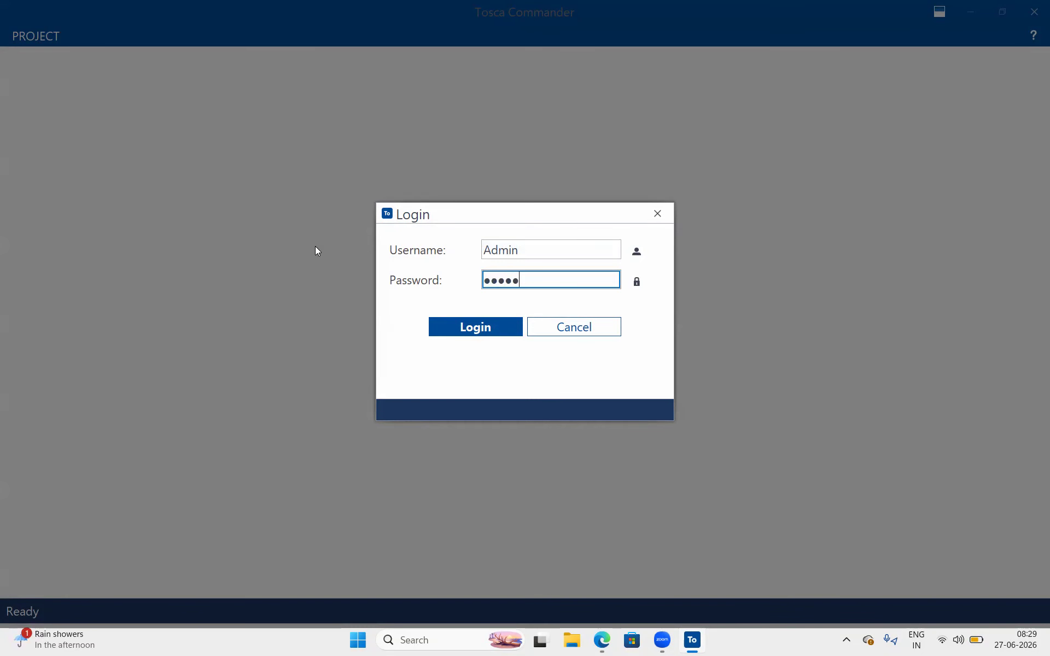
{"action": "type", "text": "45678"}
{"action": "key", "text": "Return"}
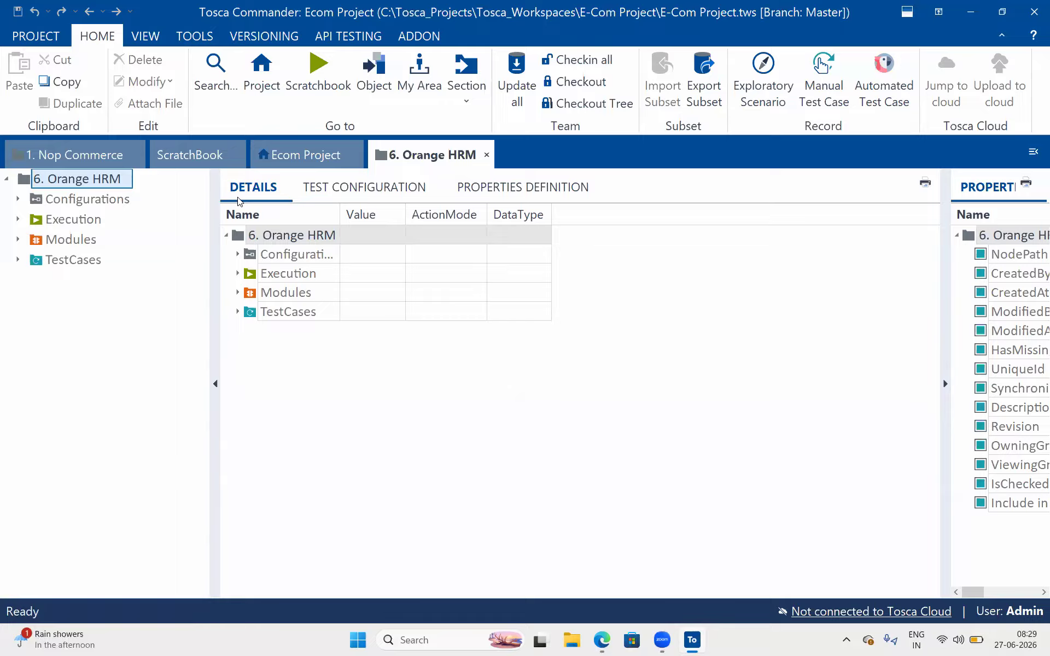
{"action": "left_click", "coordinate": [486, 155]}
{"action": "left_click", "coordinate": [605, 643]}
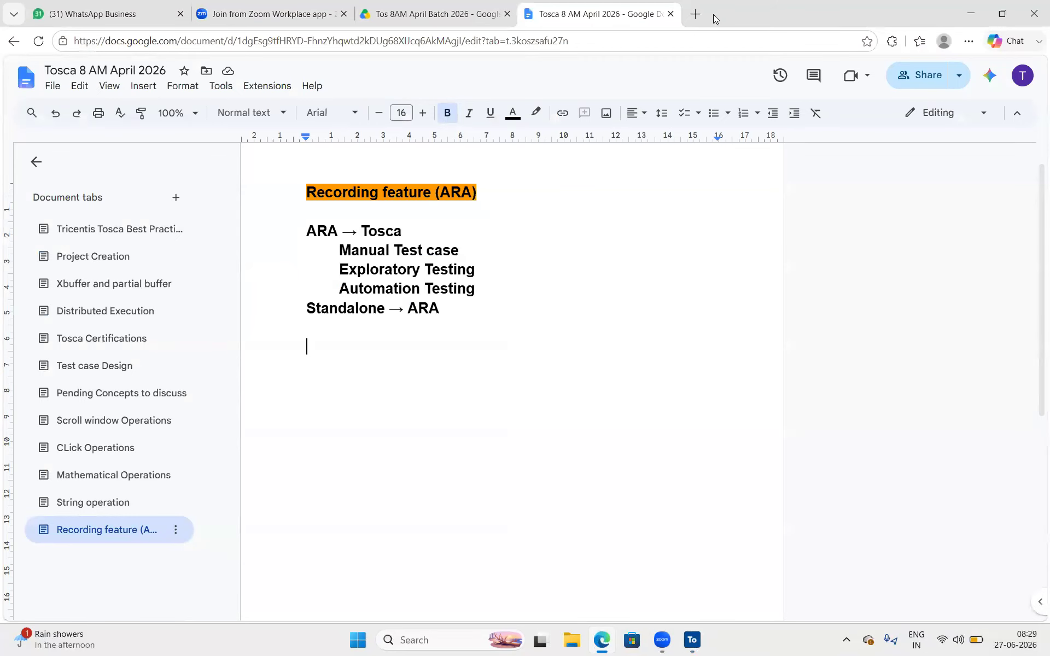
- Load amazon.in in a new, separate maximized Edge window, then bring Tosca Commander back
{"action": "left_click", "coordinate": [696, 13]}
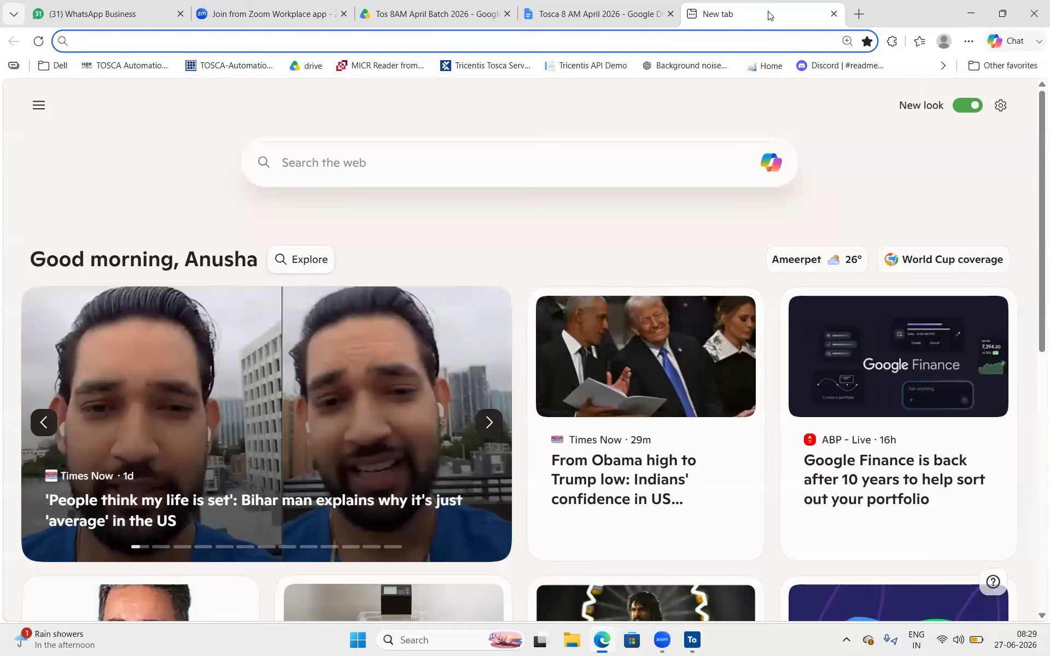
{"action": "left_click_drag", "start_coordinate": [765, 14], "coordinate": [775, 153]}
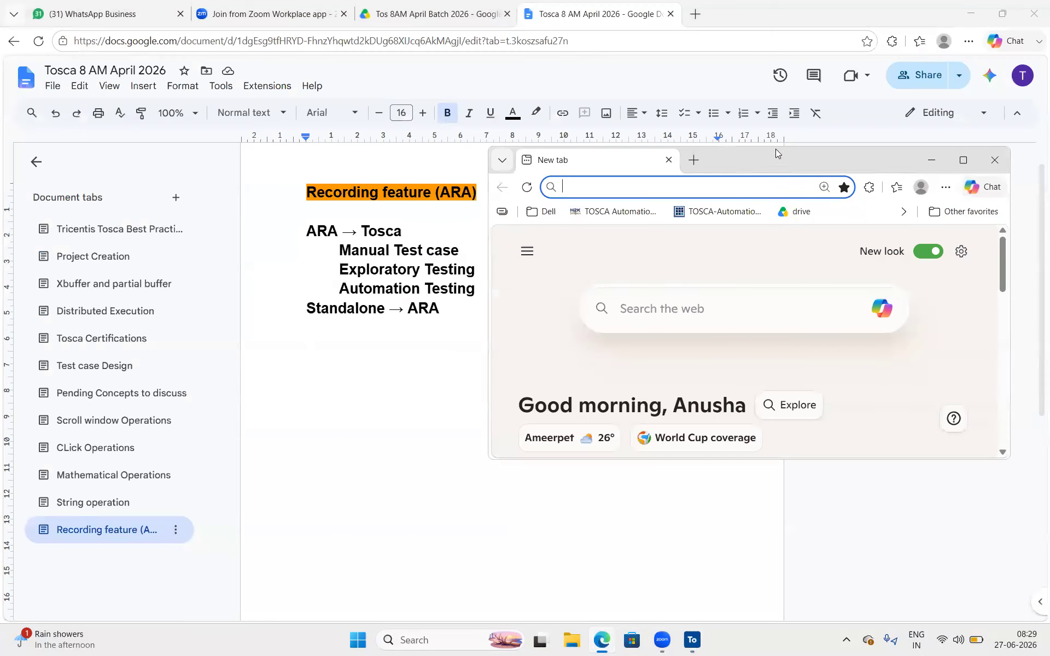
{"action": "double_click", "coordinate": [767, 161]}
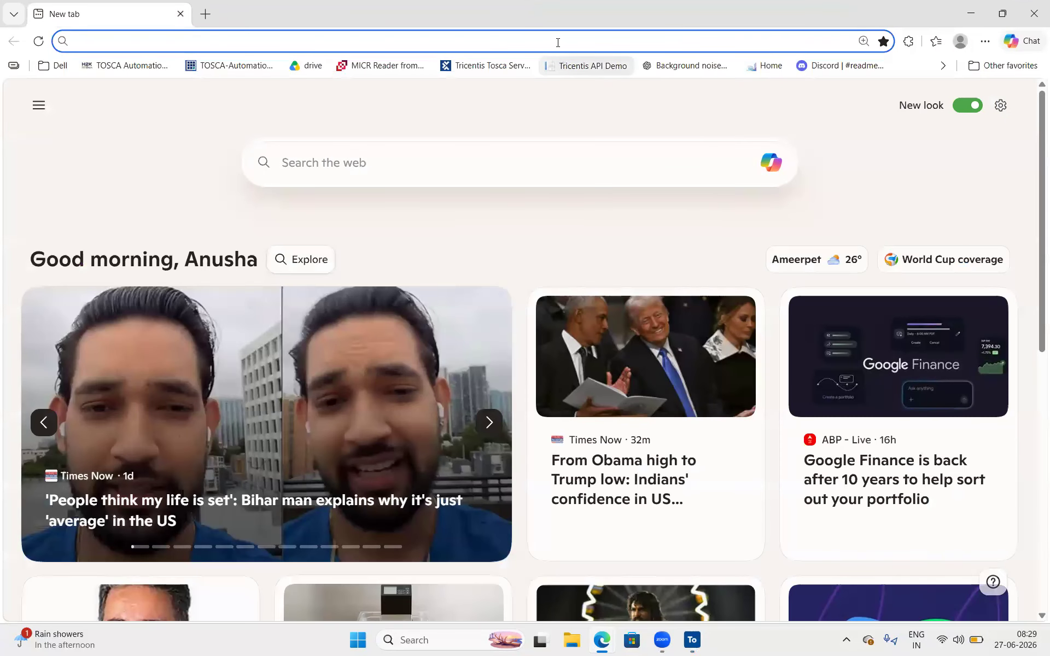
{"action": "left_click", "coordinate": [558, 43]}
{"action": "type", "text": "amazon.in"}
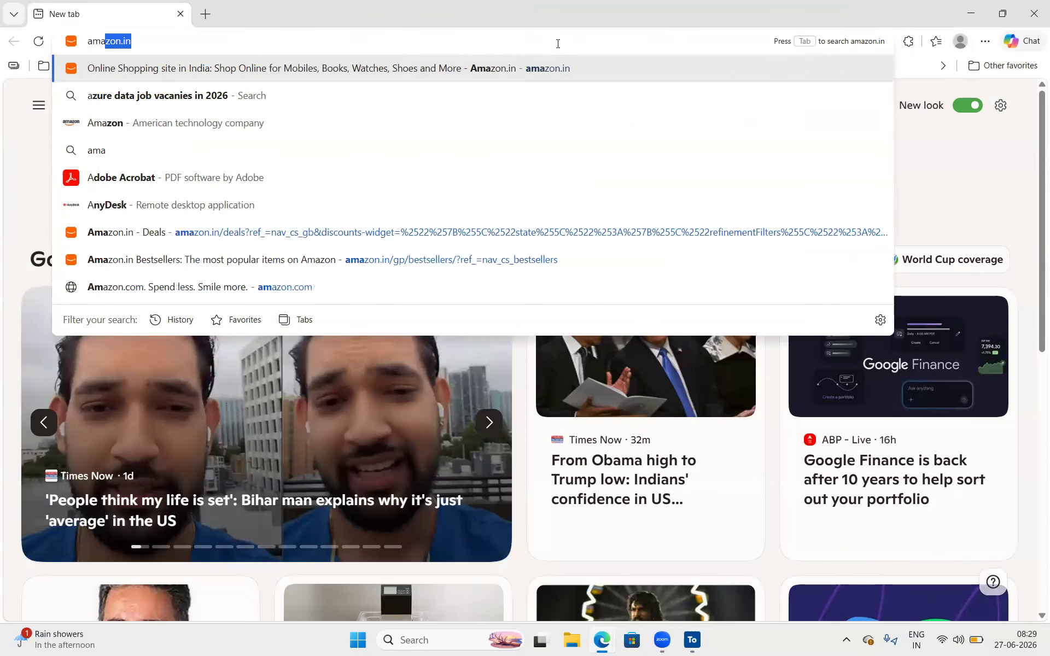
{"action": "key", "text": "Return"}
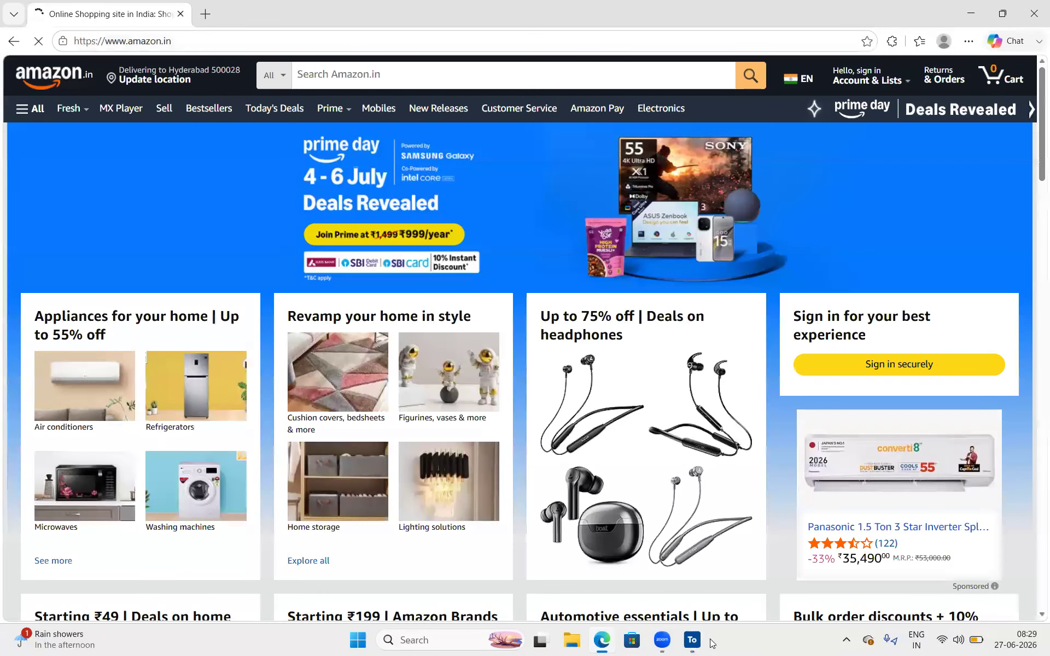
{"action": "left_click", "coordinate": [692, 639]}
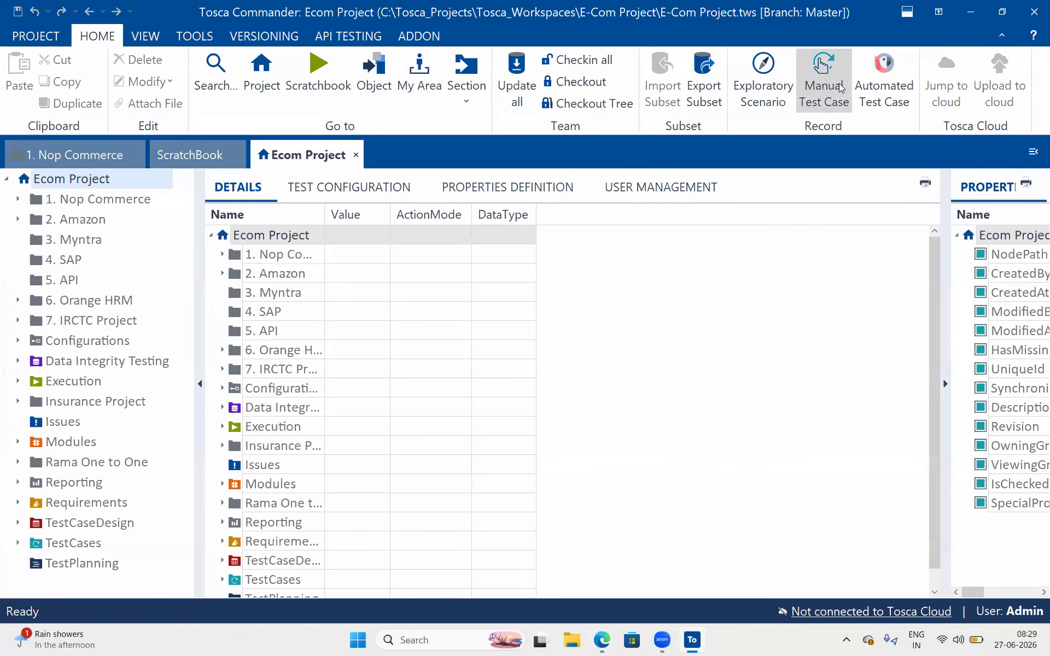
- Start an Automated Test Case recording, agreeing to check out Ecom Project
{"action": "left_click", "coordinate": [864, 73]}
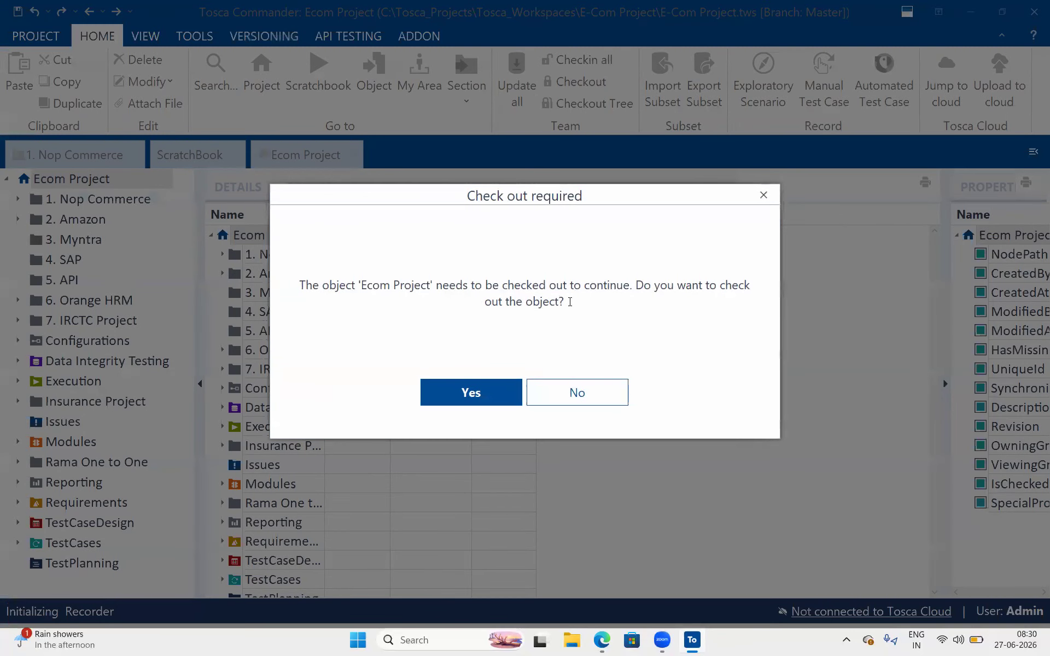
{"action": "left_click_drag", "start_coordinate": [437, 285], "coordinate": [356, 285]}
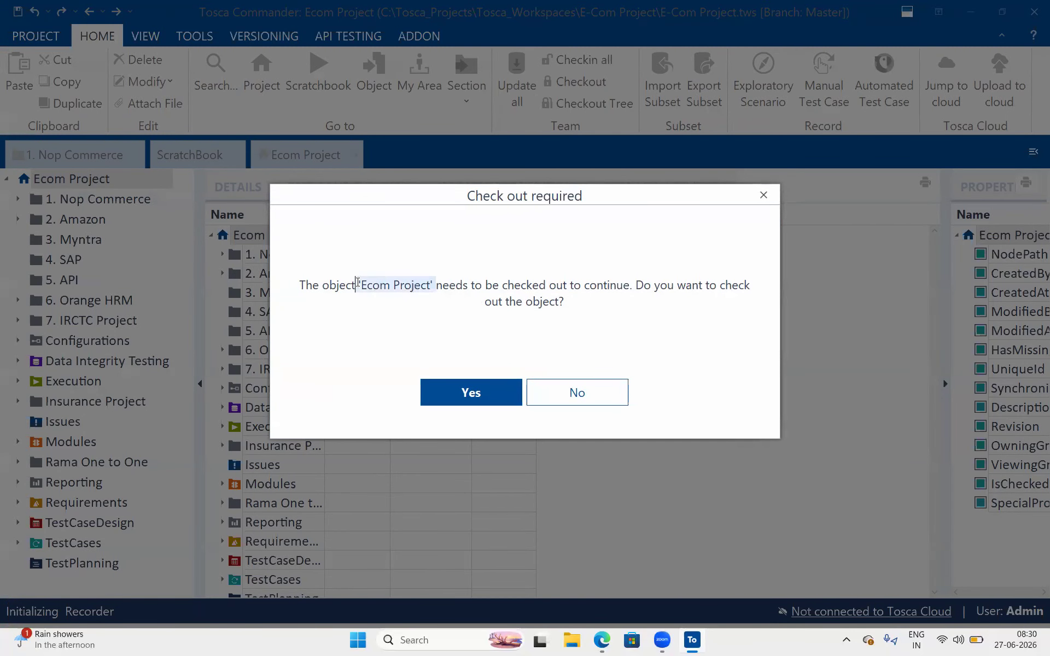
{"action": "left_click", "coordinate": [469, 382]}
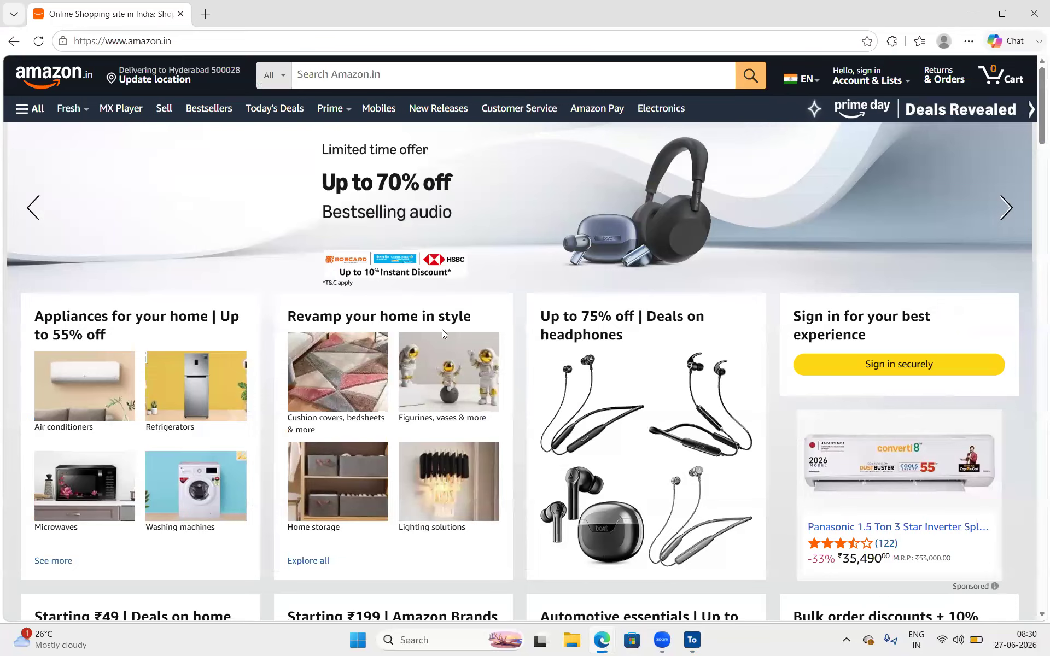
- Type 'iphone' into the Amazon search box and move the recorder window to the lower right
{"action": "left_click", "coordinate": [503, 334]}
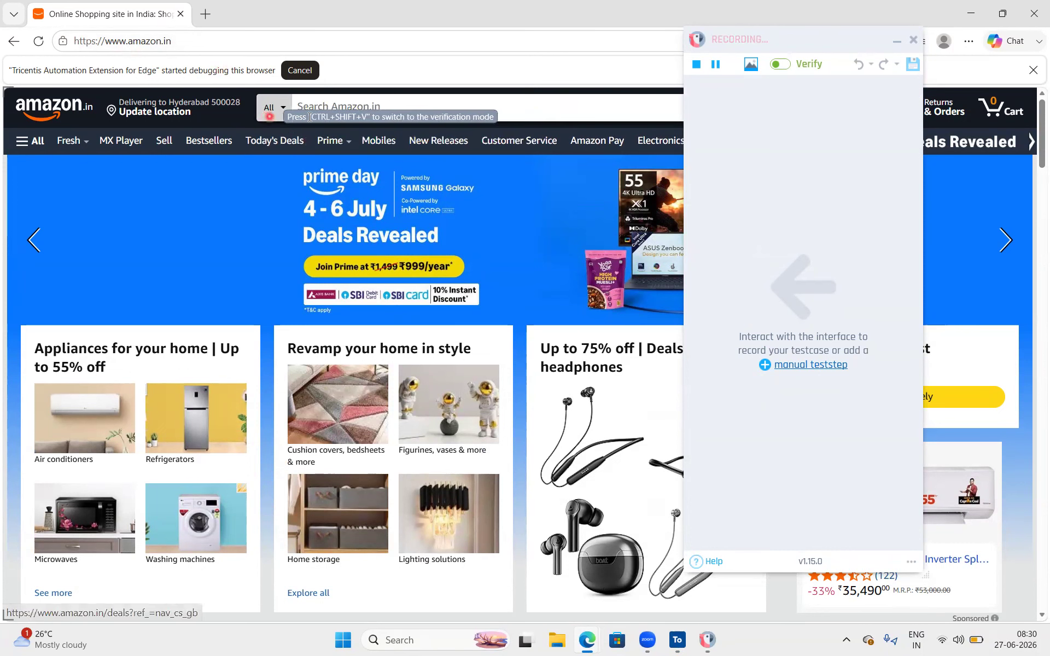
{"action": "left_click", "coordinate": [329, 112]}
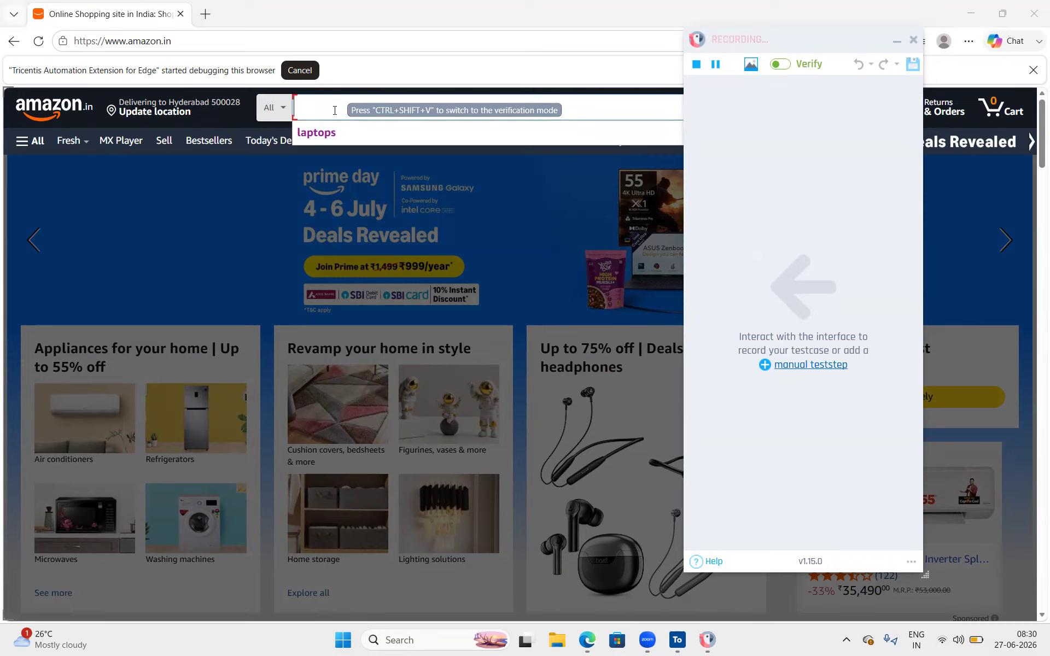
{"action": "type", "text": "iphone"}
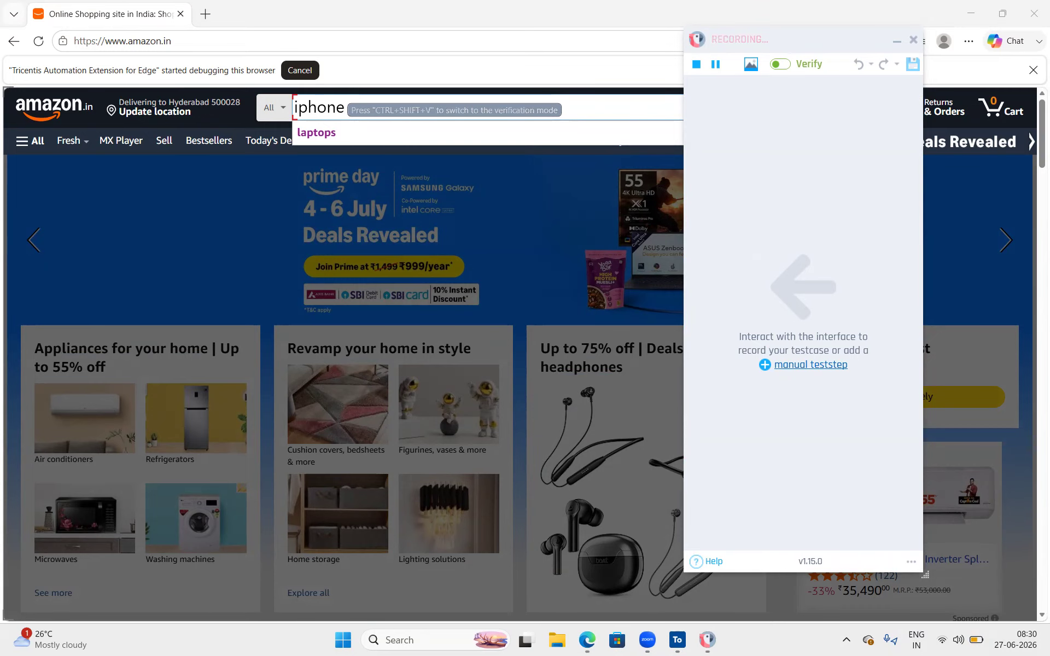
{"action": "left_click", "coordinate": [784, 39]}
{"action": "left_click_drag", "start_coordinate": [784, 39], "coordinate": [871, 203]}
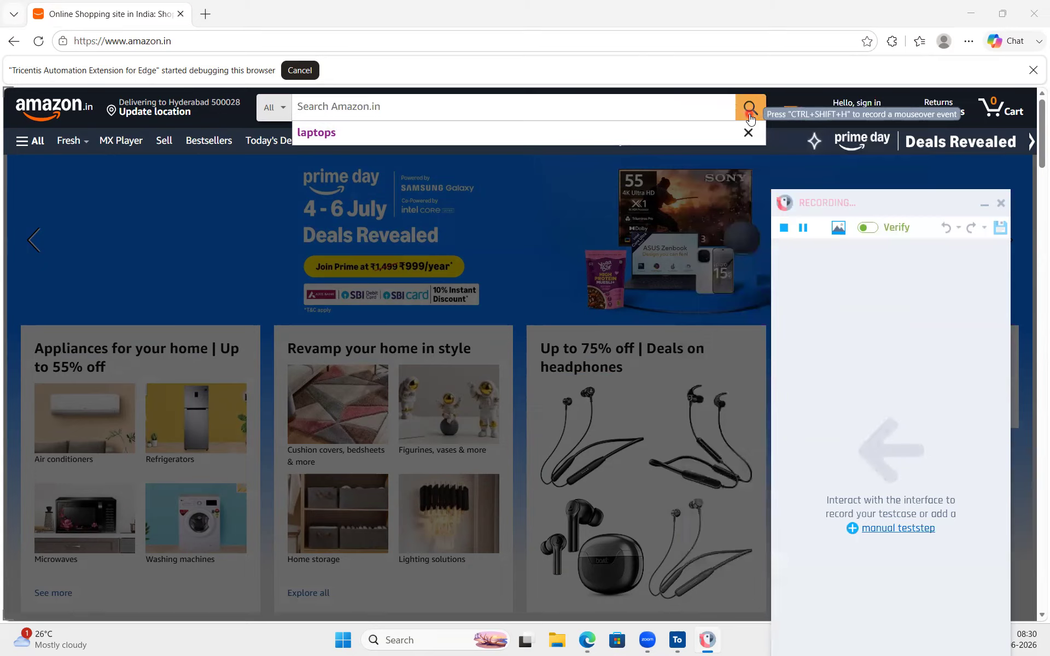
{"action": "left_click", "coordinate": [749, 115]}
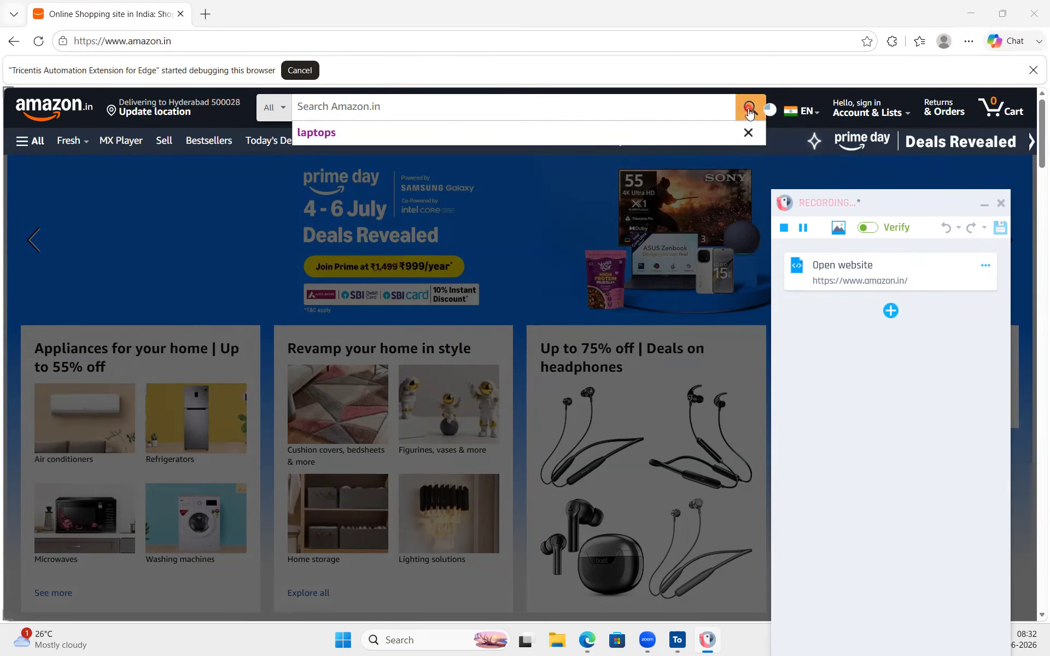
- Pause and stop the recording, and move the recorder panel up to the top
{"action": "left_click_drag", "start_coordinate": [1006, 208], "coordinate": [935, 185]}
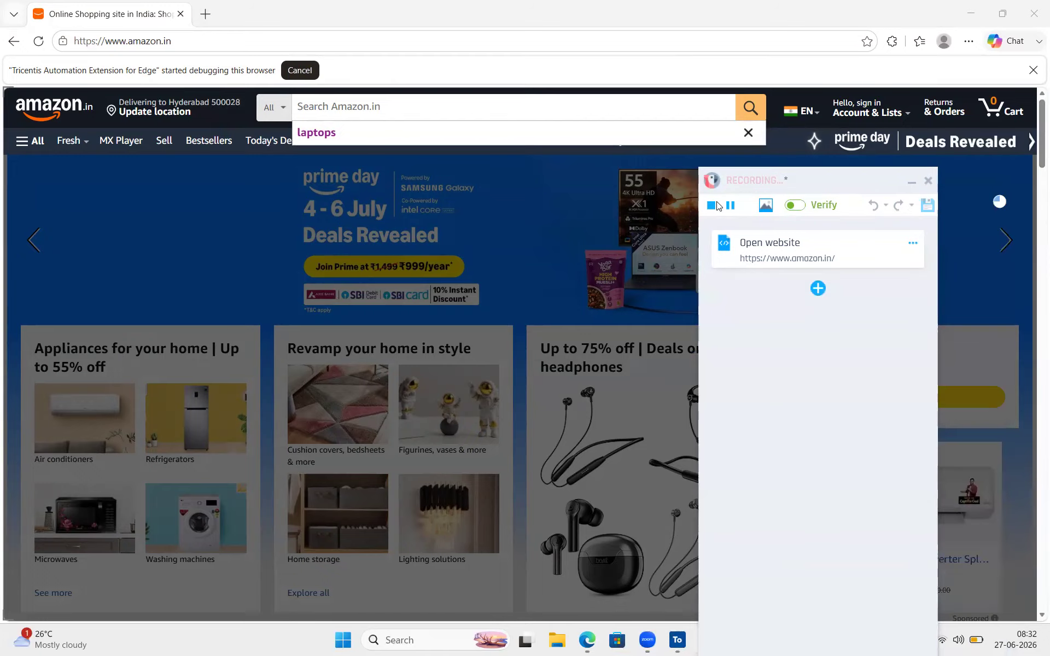
{"action": "left_click", "coordinate": [723, 206]}
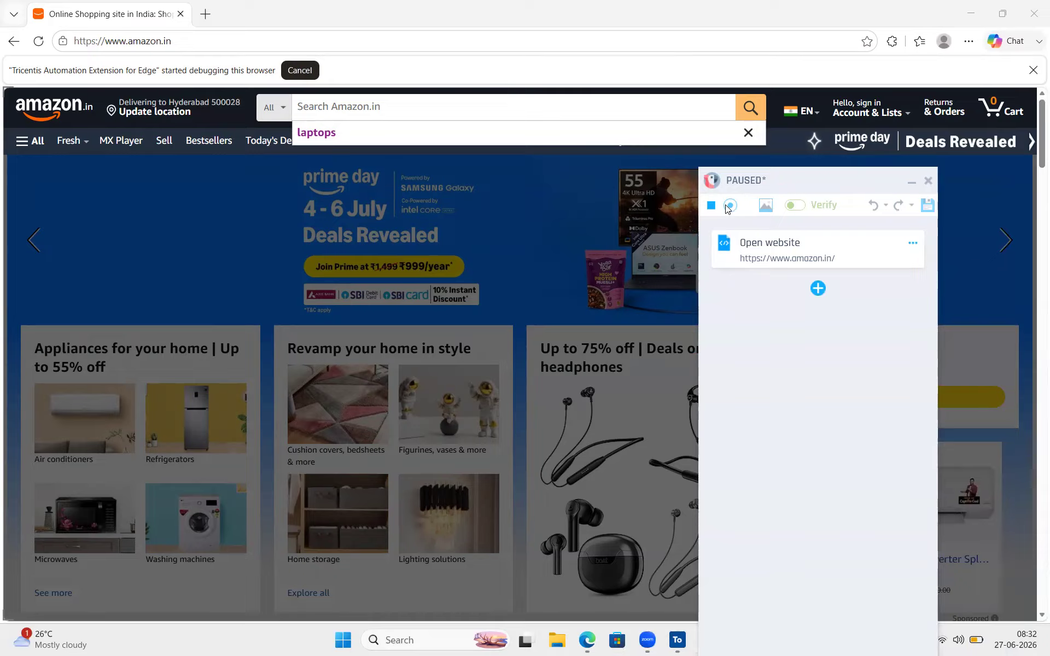
{"action": "left_click", "coordinate": [711, 205]}
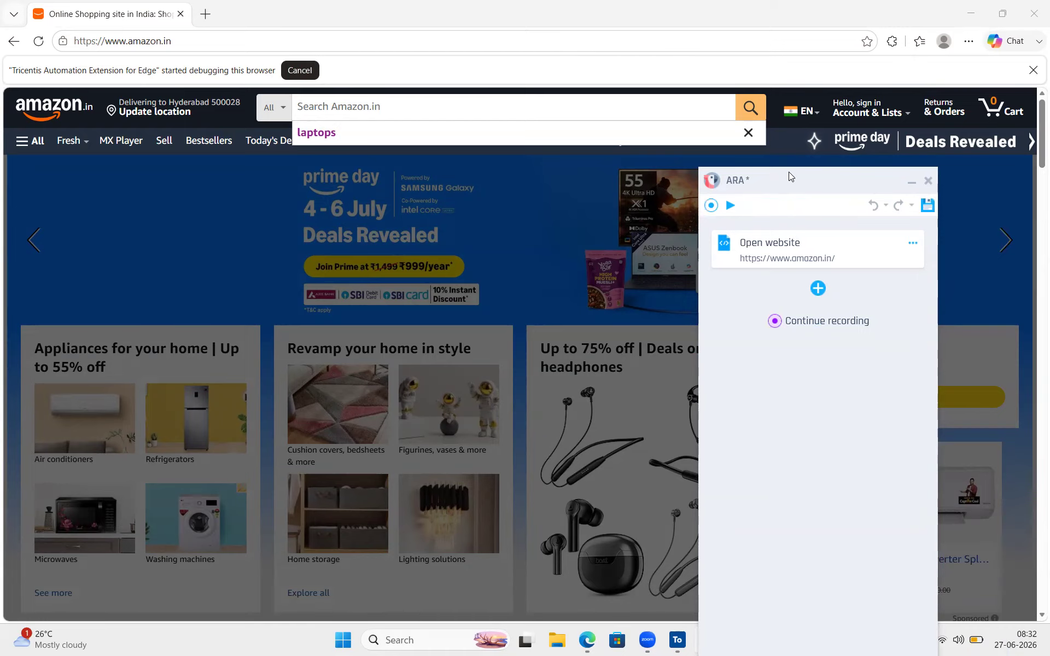
{"action": "left_click_drag", "start_coordinate": [788, 172], "coordinate": [805, 48]}
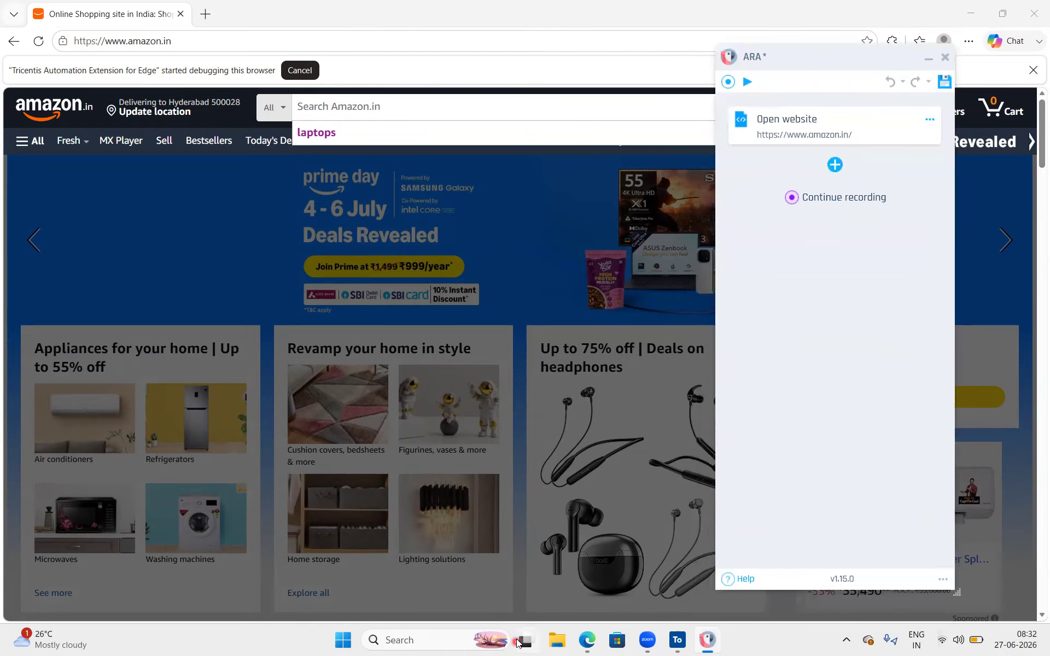
- Reopen the recently closed OrangeHRM site in Chrome
{"action": "left_click", "coordinate": [454, 644]}
{"action": "type", "text": "Chrome"}
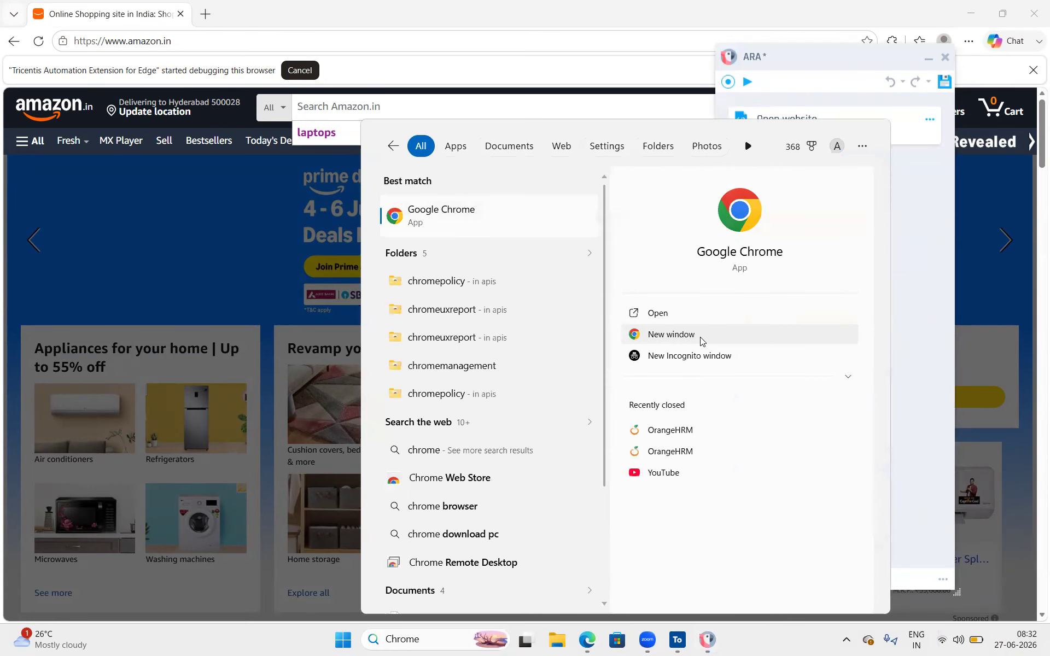
{"action": "left_click", "coordinate": [679, 424]}
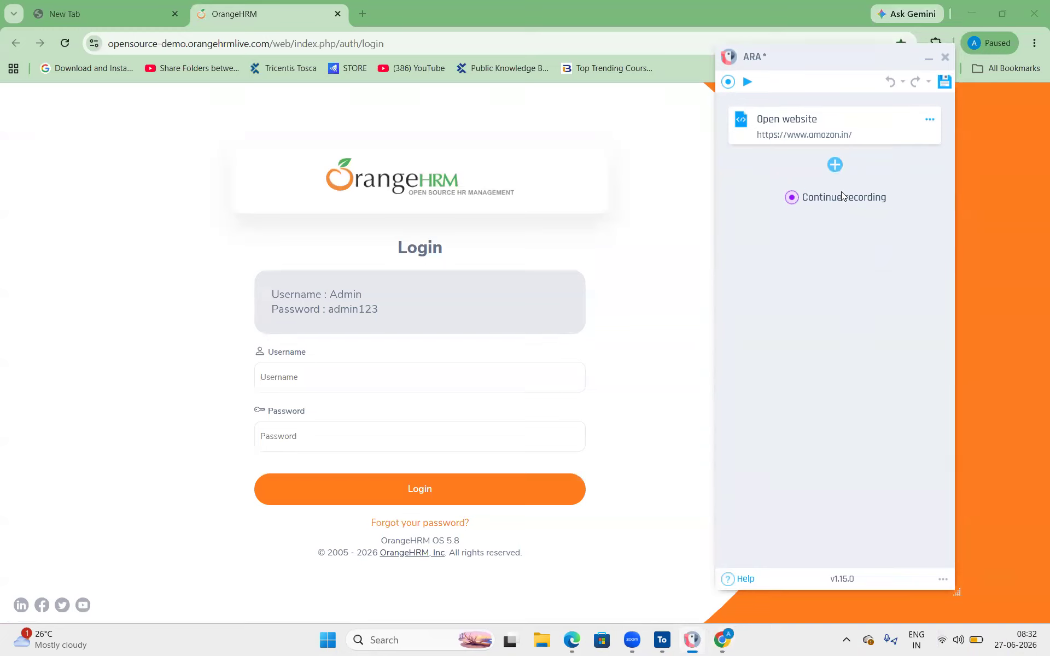
{"action": "left_click", "coordinate": [799, 200]}
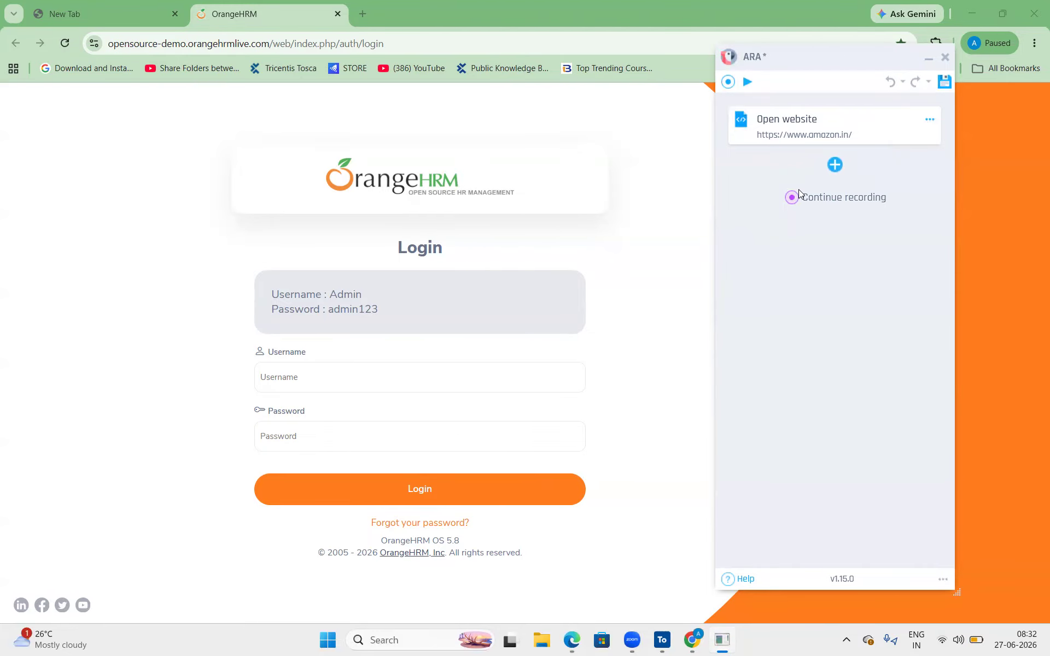
- Minimize the OrangeHRM, Amazon, Zoom and Google Docs windows, then start a fresh ARA recording
{"action": "left_click", "coordinate": [972, 8]}
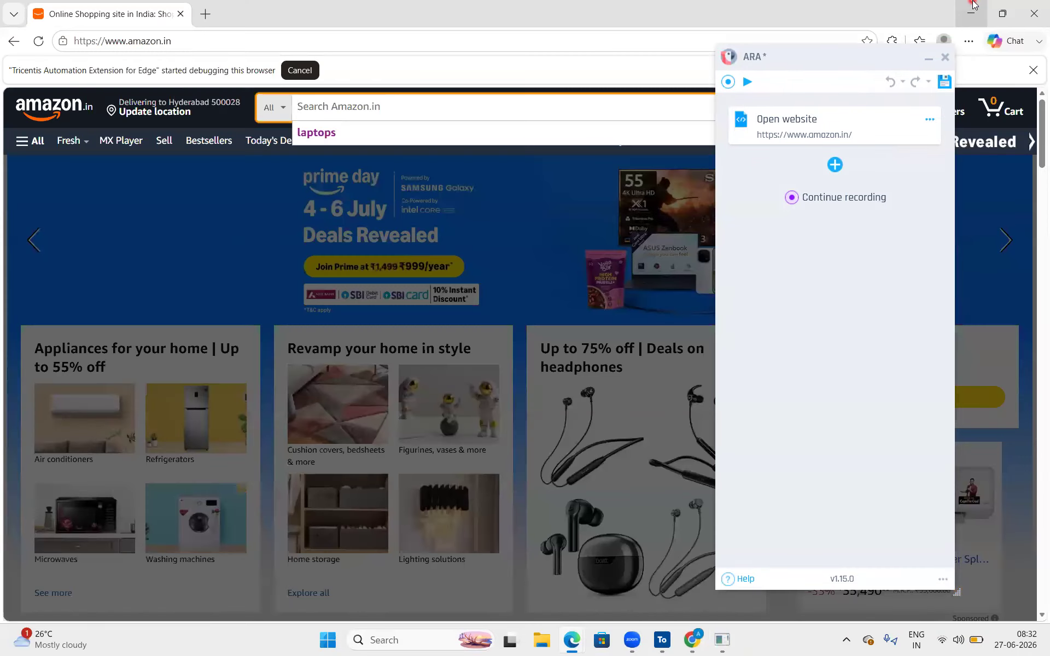
{"action": "left_click", "coordinate": [972, 8]}
{"action": "left_click", "coordinate": [972, 8]}
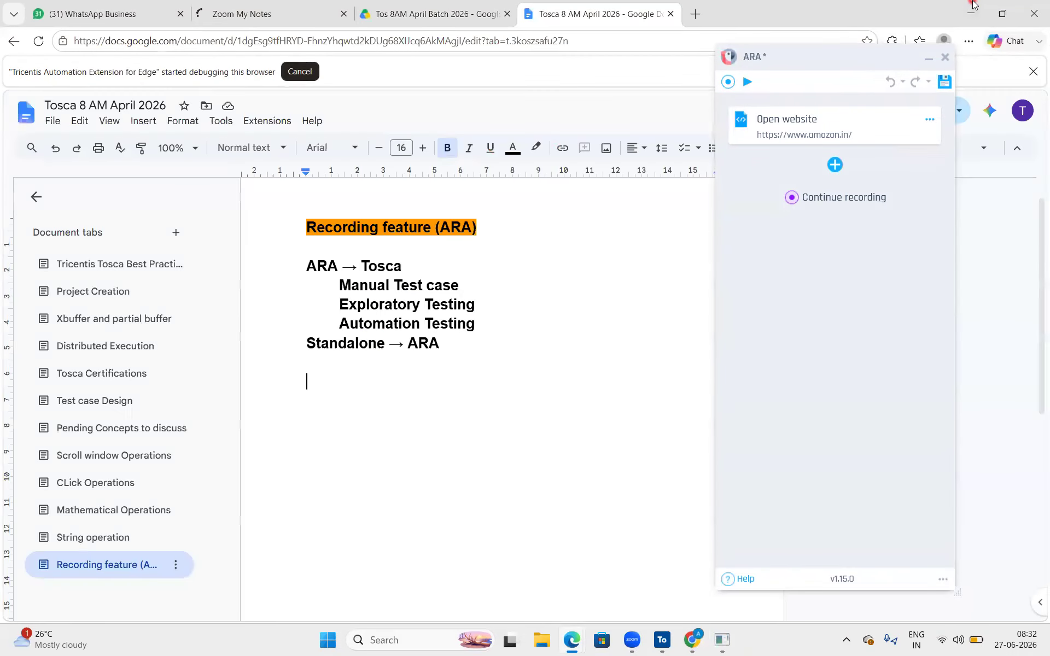
{"action": "left_click", "coordinate": [973, 8]}
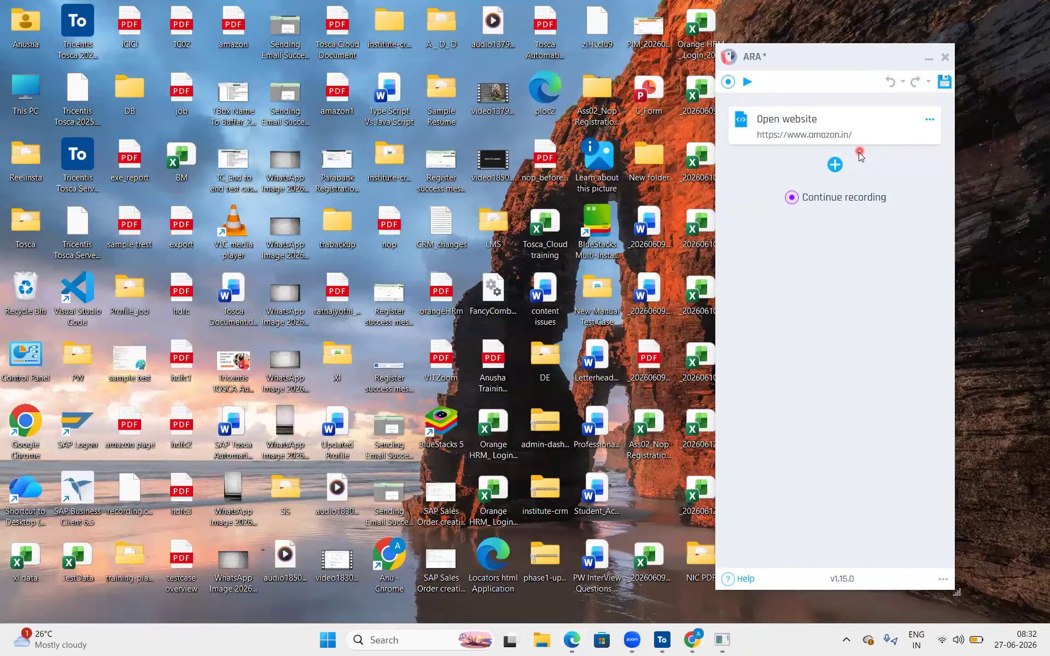
{"action": "left_click", "coordinate": [729, 82]}
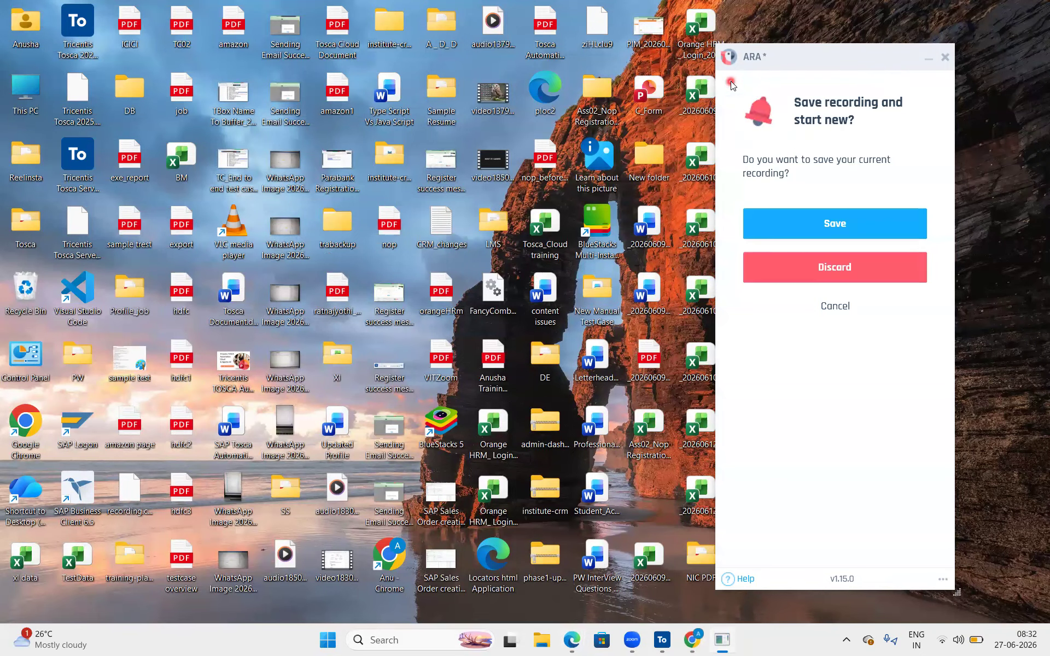
- Discard the Amazon recording so a new recording starts on the OrangeHRM login page
{"action": "left_click", "coordinate": [836, 269]}
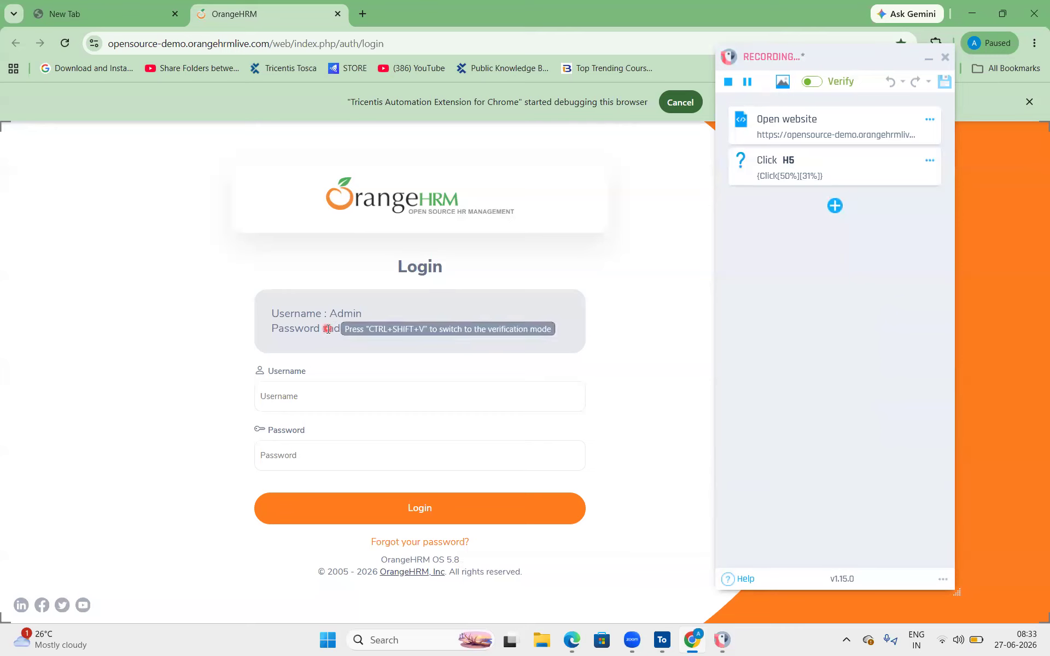
- Enter the demo username in the OrangeHRM Username field
{"action": "left_click", "coordinate": [279, 396]}
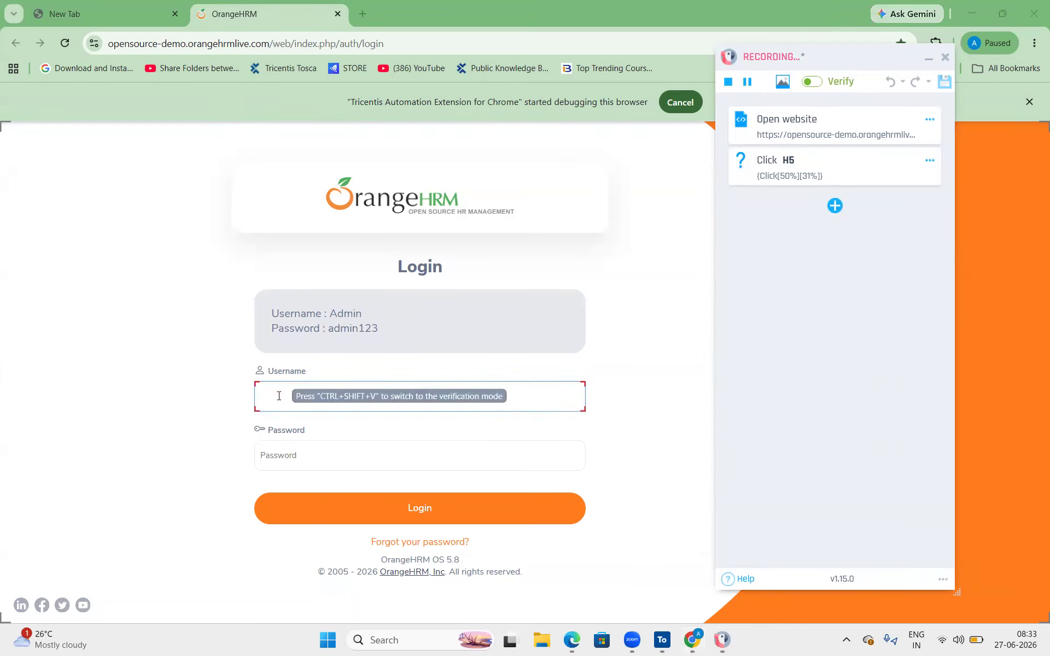
{"action": "type", "text": "Admin"}
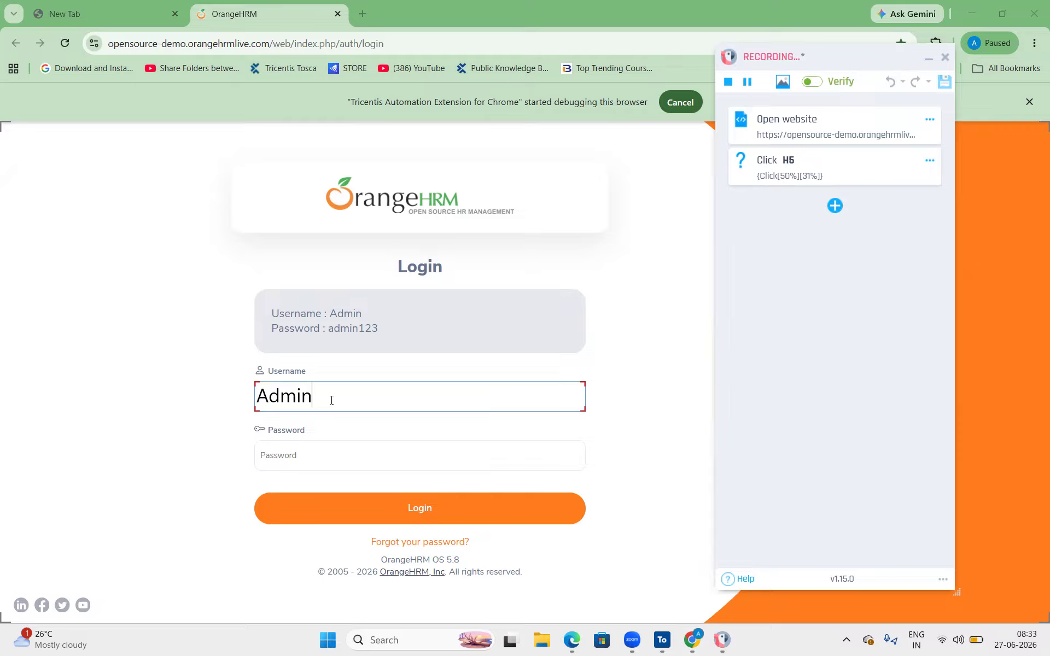
{"action": "left_click", "coordinate": [329, 427]}
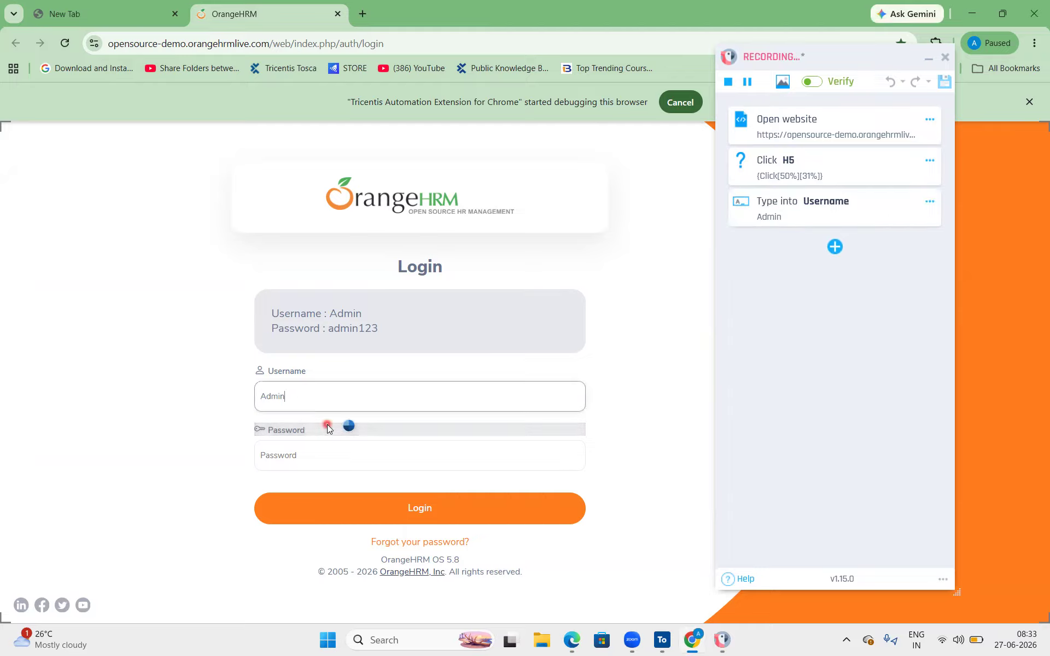
- Type the demo password, log in, and record a click on the Dashboard's weekly chart
{"action": "left_click", "coordinate": [328, 426]}
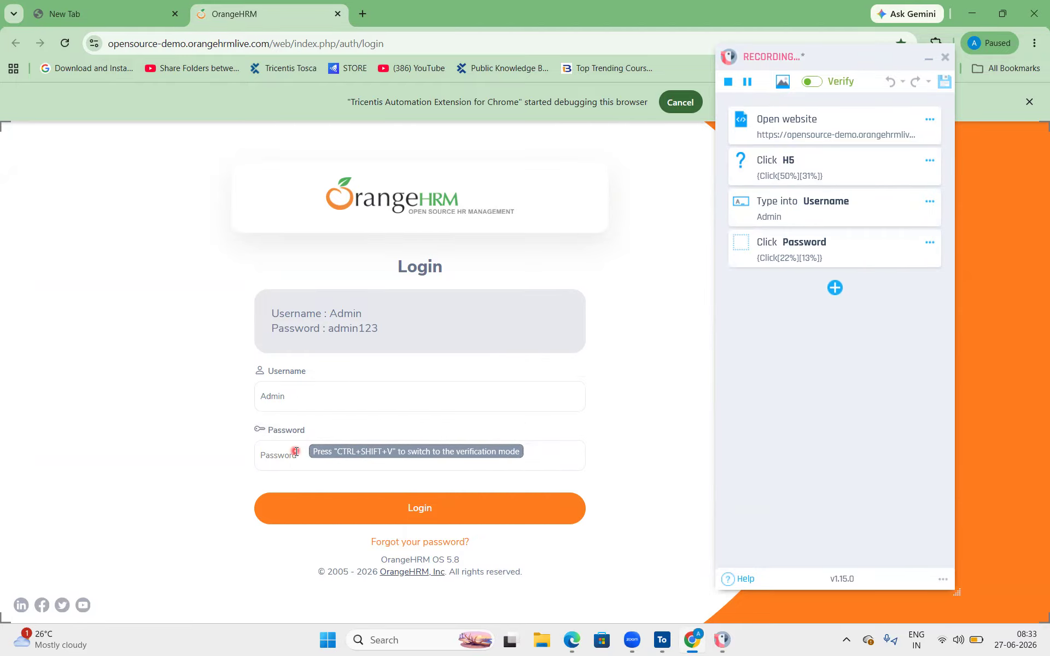
{"action": "type", "text": "admi"}
{"action": "key", "text": "BackSpace"}
{"action": "key", "text": "BackSpace"}
{"action": "key", "text": "BackSpace"}
{"action": "key", "text": "BackSpace"}
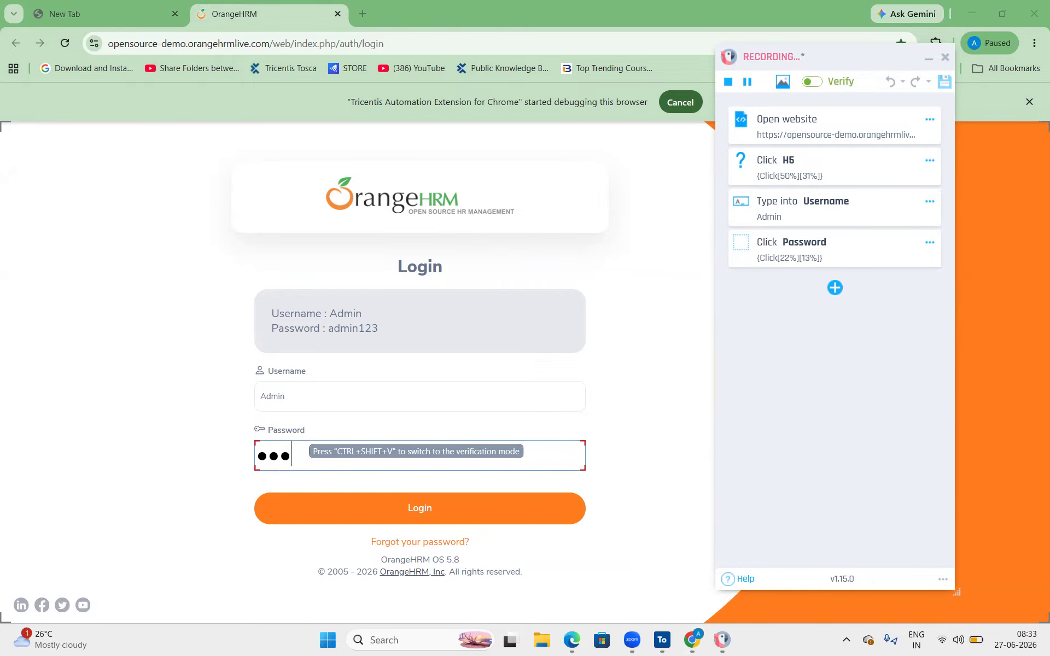
{"action": "type", "text": "a"}
{"action": "key", "text": "BackSpace"}
{"action": "type", "text": "admin123"}
{"action": "key", "text": "Return"}
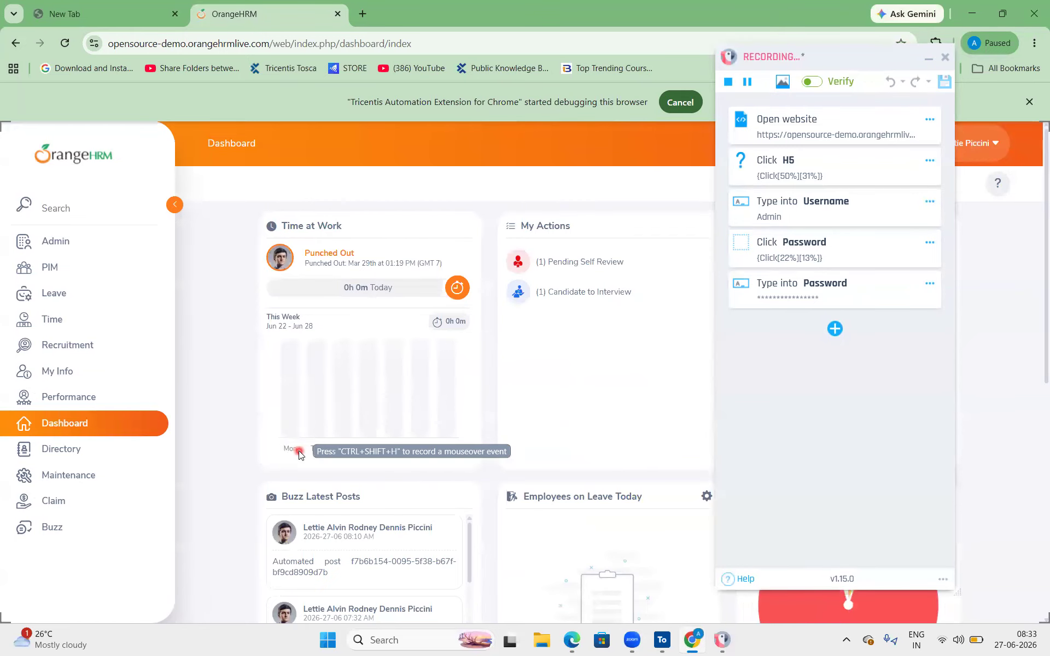
{"action": "scroll", "coordinate": [299, 442], "scroll_direction": "down", "scroll_amount": 1}
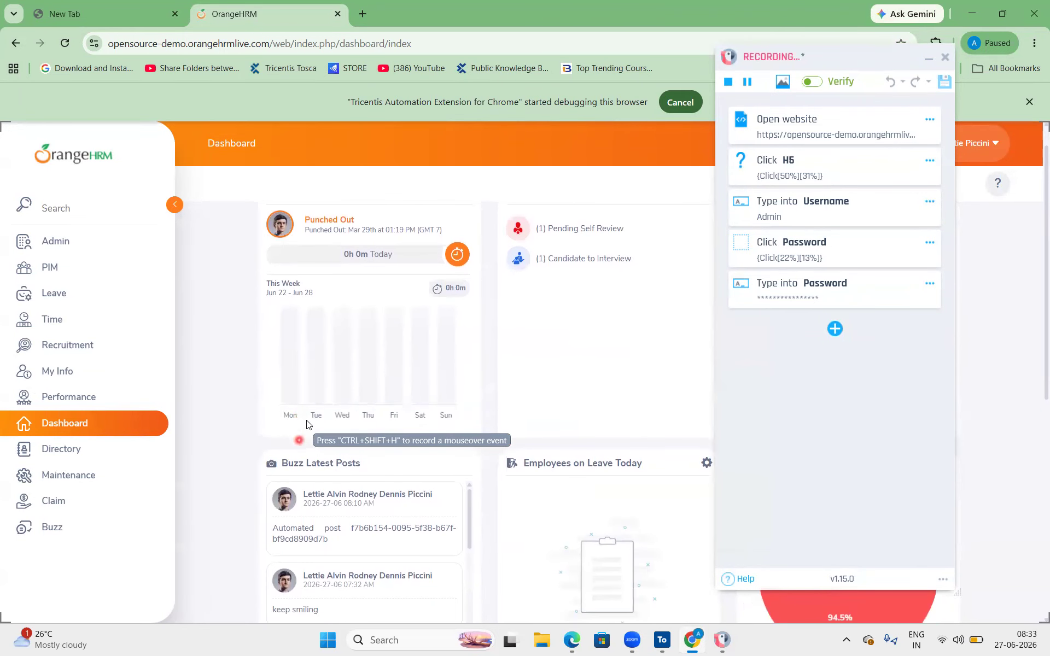
{"action": "left_click", "coordinate": [333, 368]}
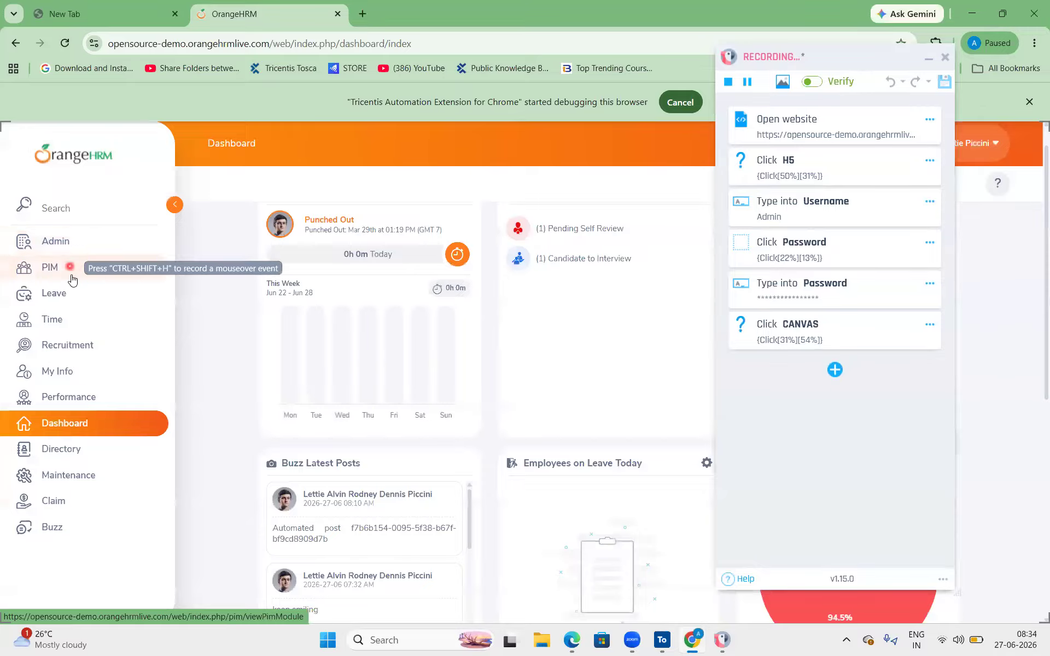
- Open the Time section and record a click on the first timesheet row
{"action": "left_click", "coordinate": [59, 324]}
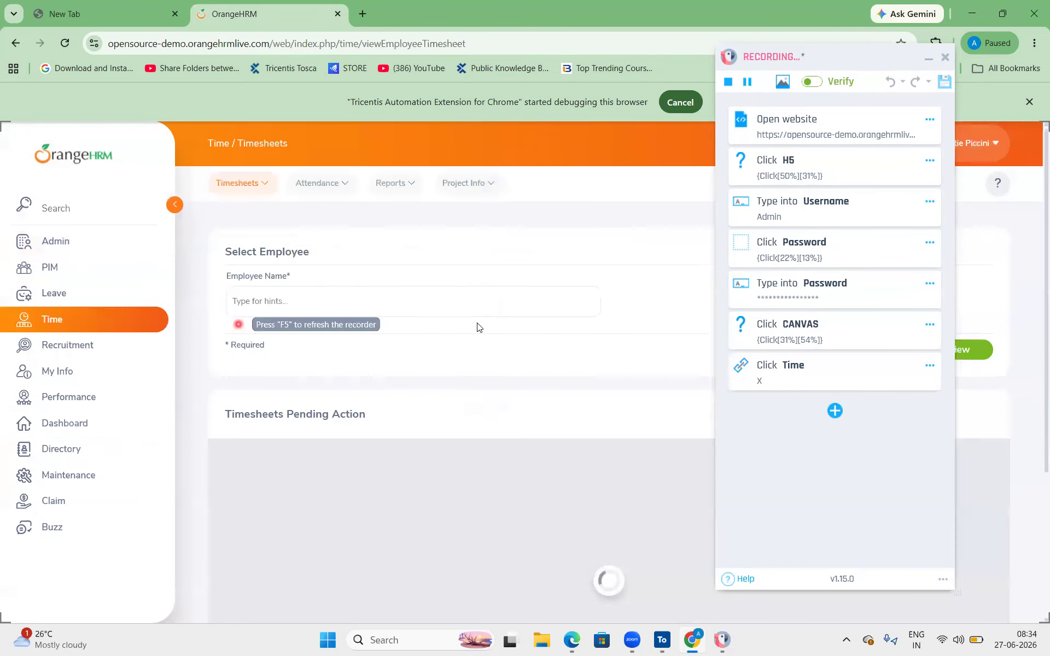
{"action": "scroll", "coordinate": [278, 266], "scroll_direction": "down", "scroll_amount": 2}
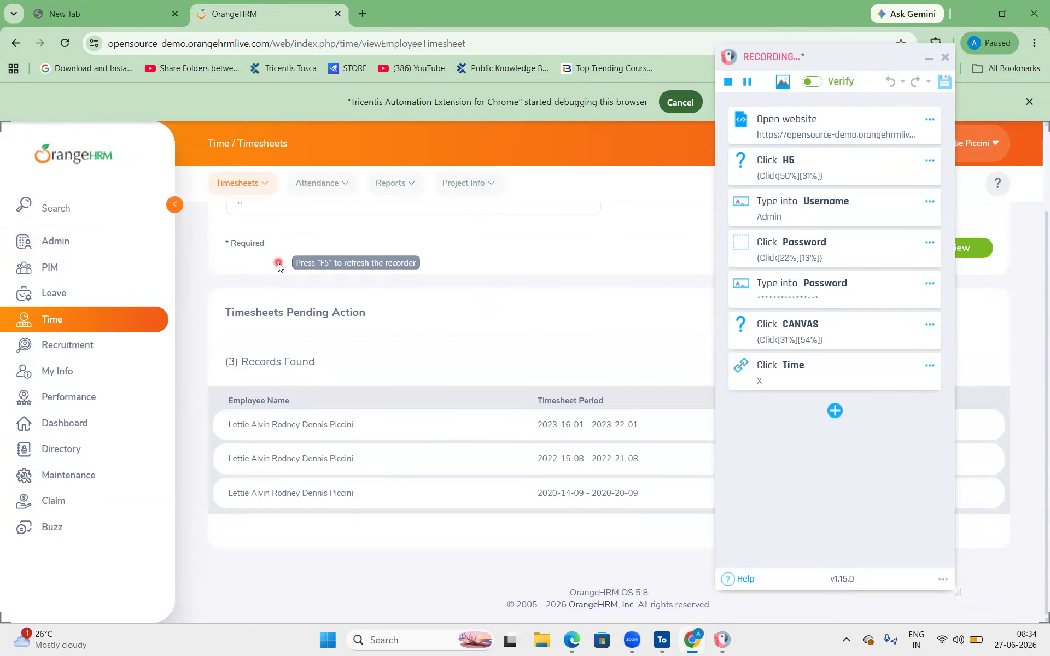
{"action": "left_click", "coordinate": [298, 424]}
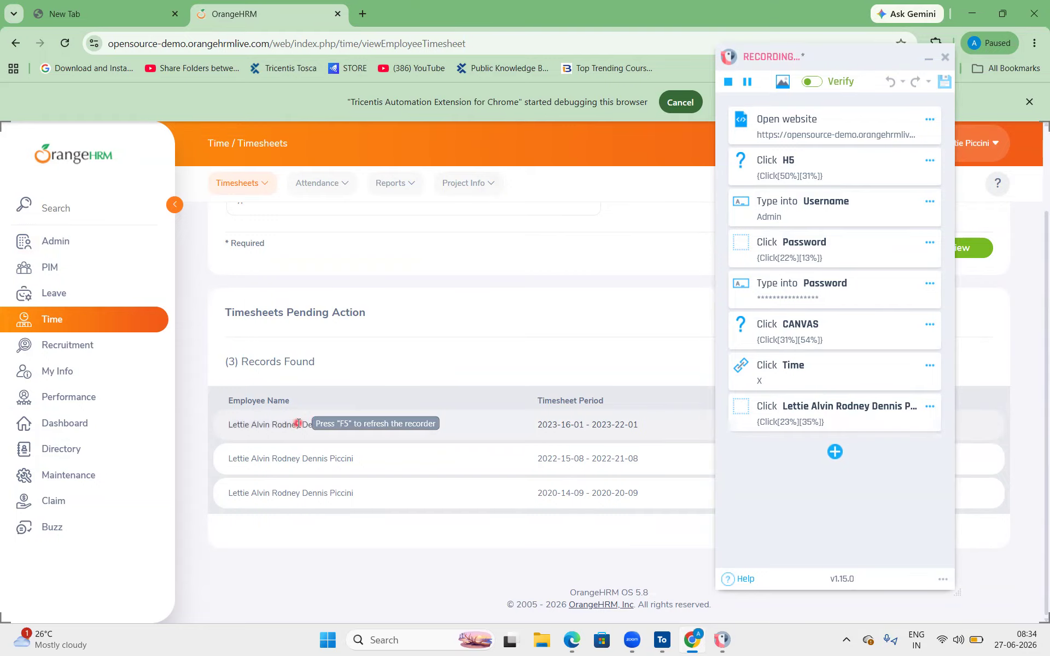
{"action": "scroll", "coordinate": [325, 265], "scroll_direction": "up", "scroll_amount": 2}
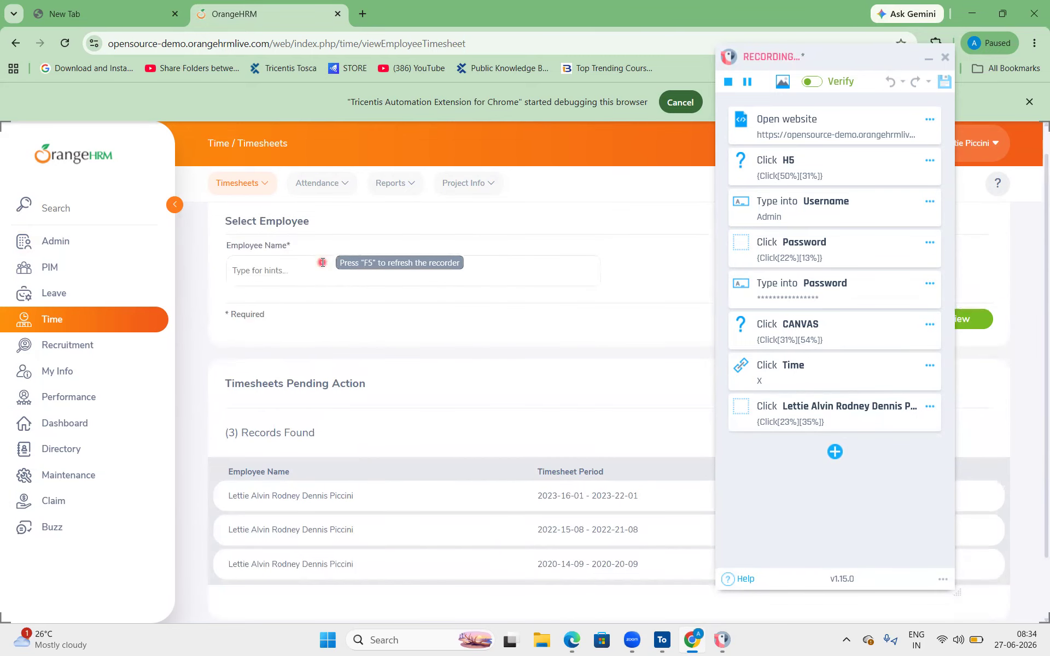
- Enter 'A' in Employee Name and pick a suggested employee from the list
{"action": "left_click", "coordinate": [283, 264]}
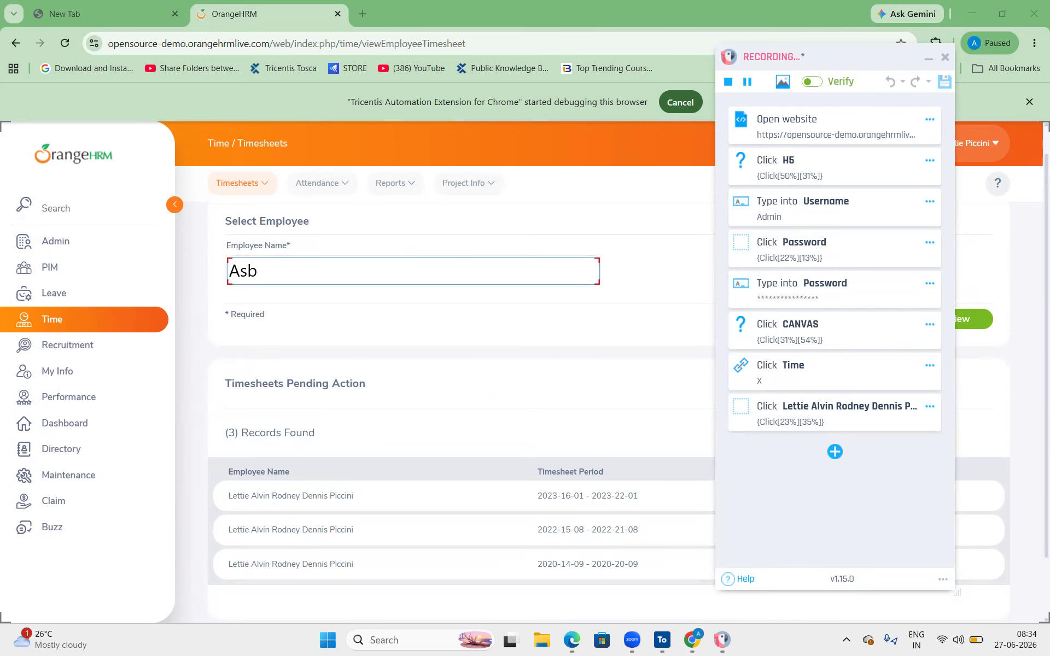
{"action": "key", "text": "BackSpace"}
{"action": "key", "text": "BackSpace"}
{"action": "key", "text": "BackSpace"}
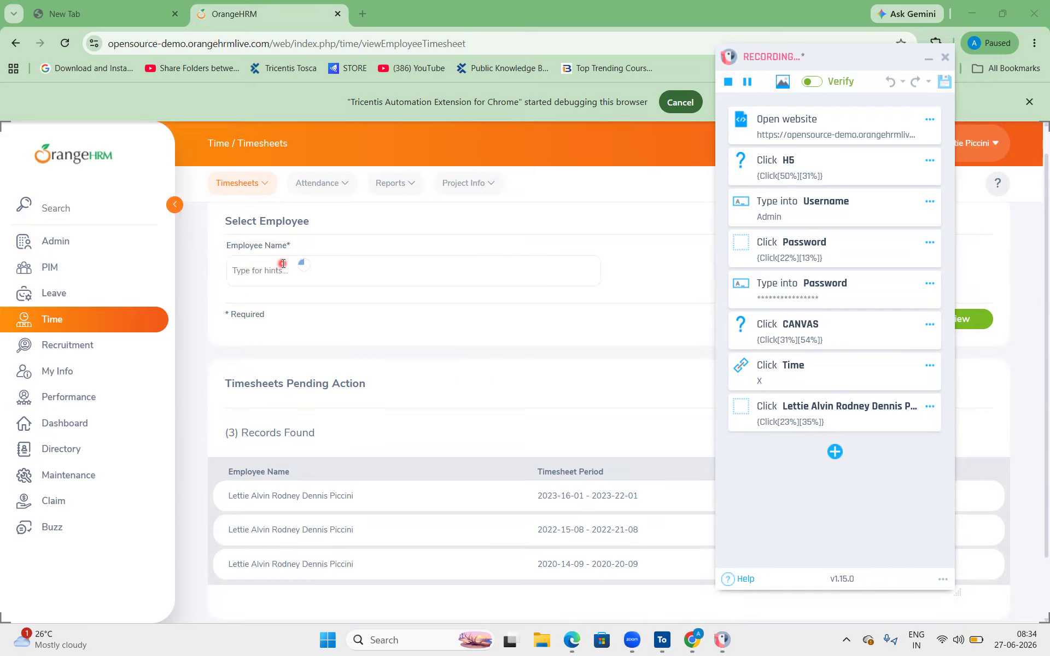
{"action": "type", "text": "A"}
{"action": "key", "text": "Return"}
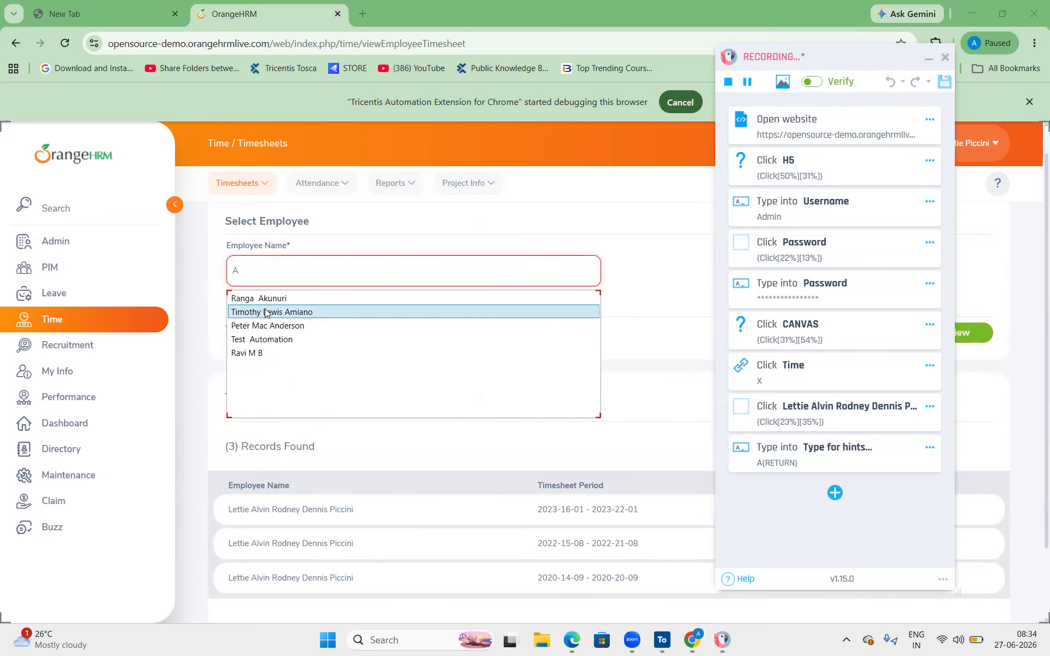
{"action": "left_click", "coordinate": [265, 312]}
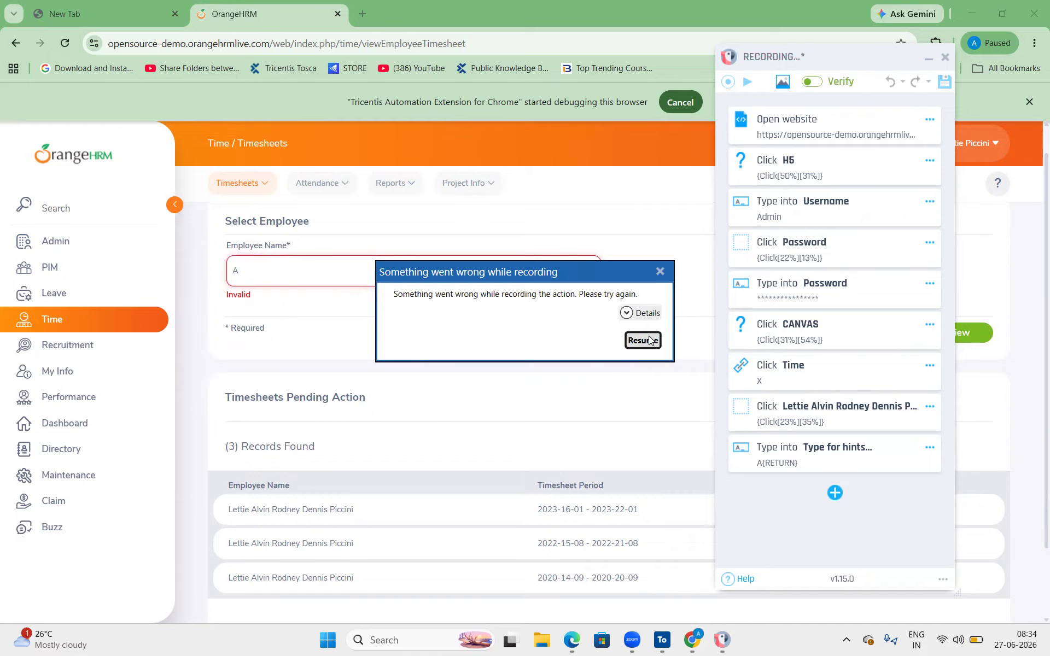
- Dismiss the recording error, then stop and save the current recording
{"action": "left_click", "coordinate": [649, 340]}
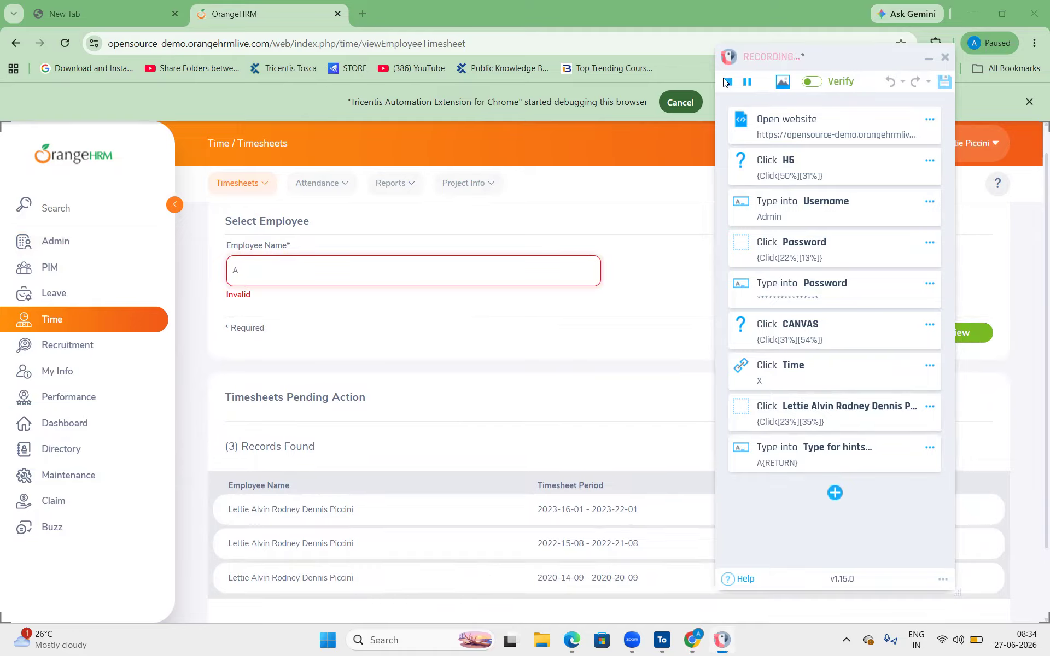
{"action": "left_click", "coordinate": [725, 82]}
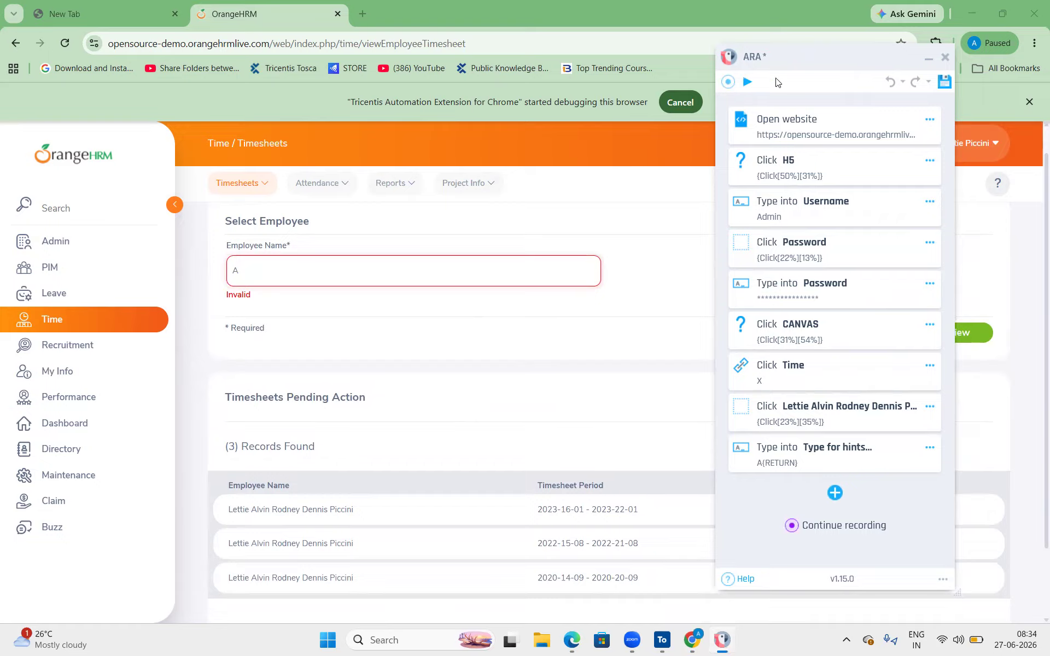
{"action": "left_click", "coordinate": [727, 82]}
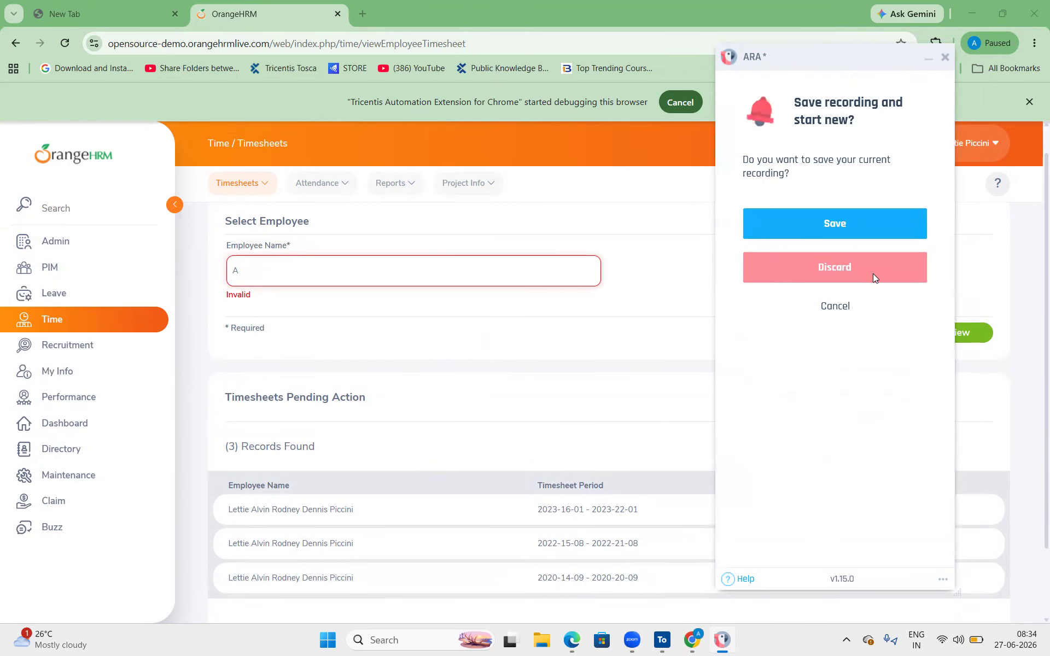
{"action": "left_click", "coordinate": [835, 217]}
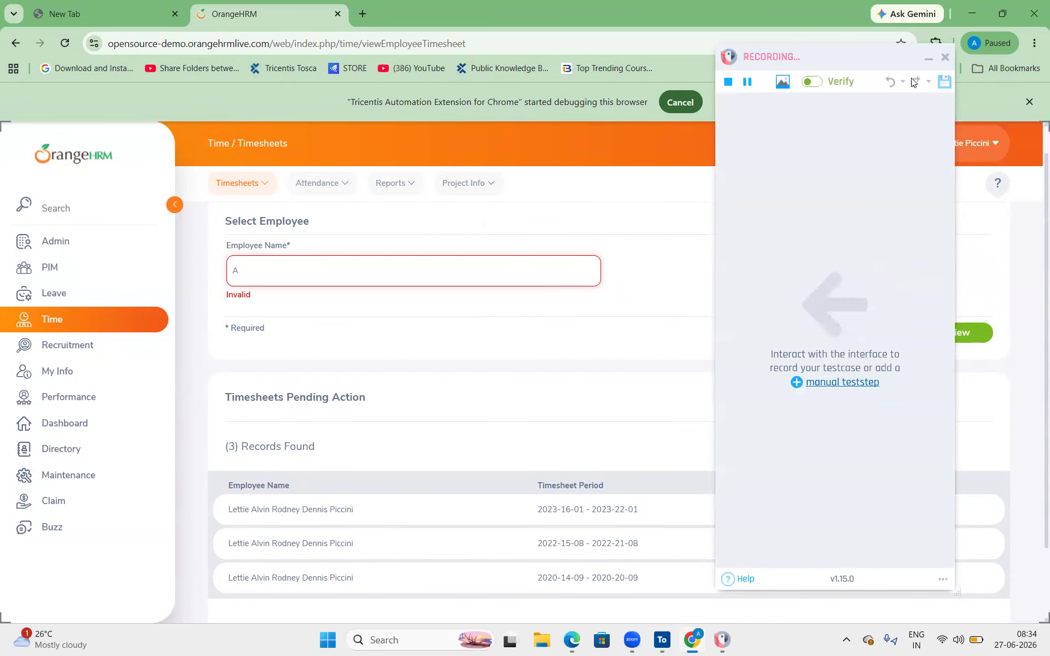
- Close the recorder window to return to Tosca Commander
{"action": "left_click", "coordinate": [942, 56]}
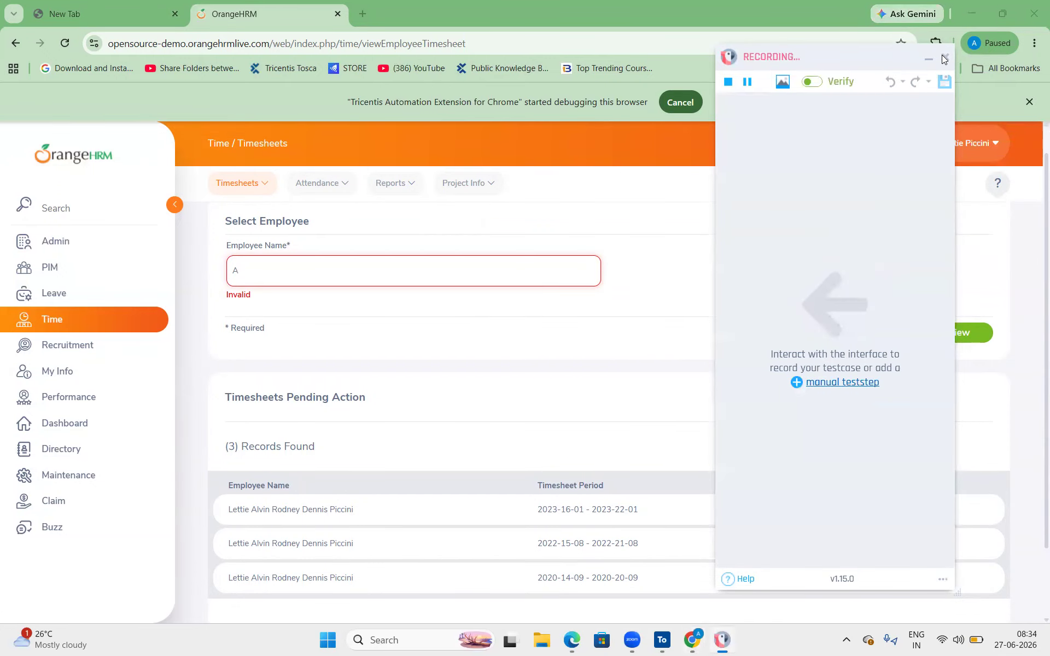
{"action": "left_click", "coordinate": [674, 640]}
{"action": "left_click", "coordinate": [675, 641]}
{"action": "left_click", "coordinate": [674, 641]}
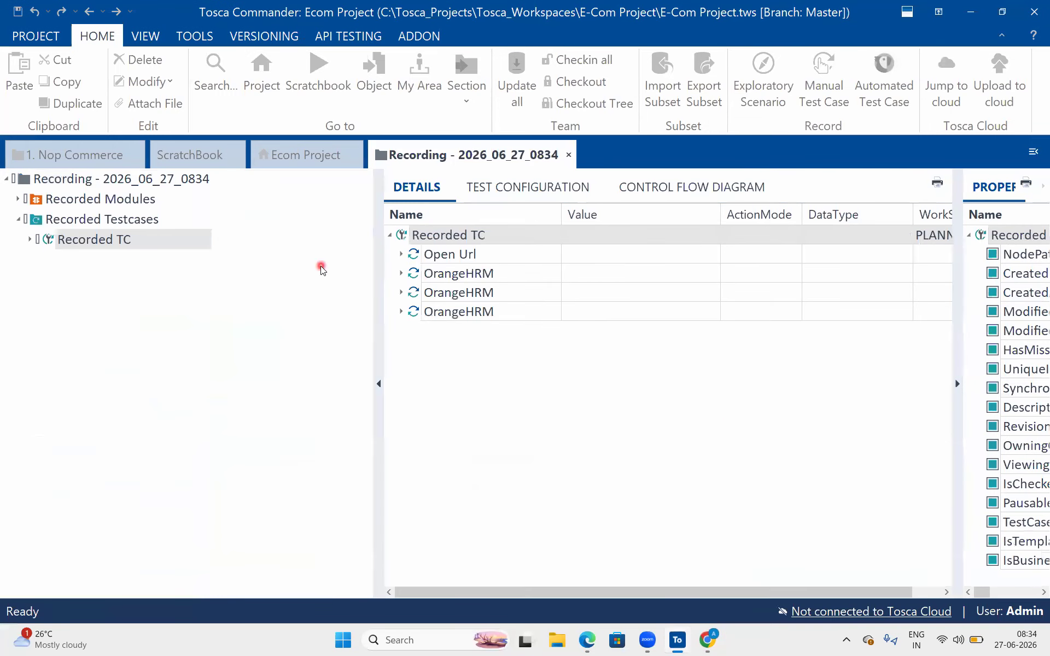
- Locate the new Recording folder via the Ecom Project overview and return to its view
{"action": "left_click", "coordinate": [141, 180]}
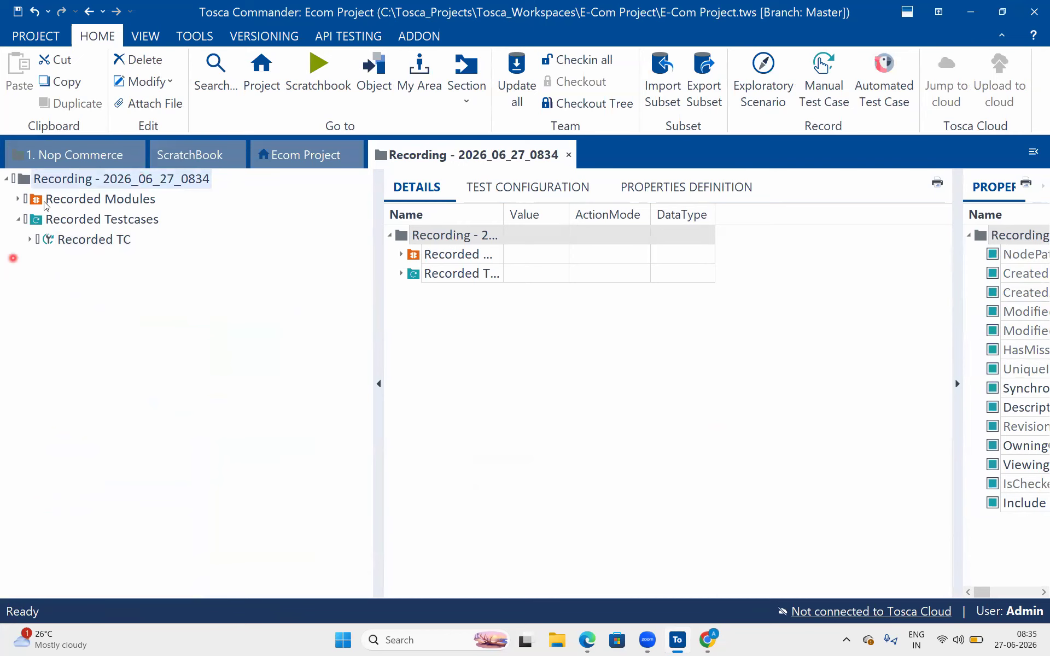
{"action": "left_click", "coordinate": [596, 5]}
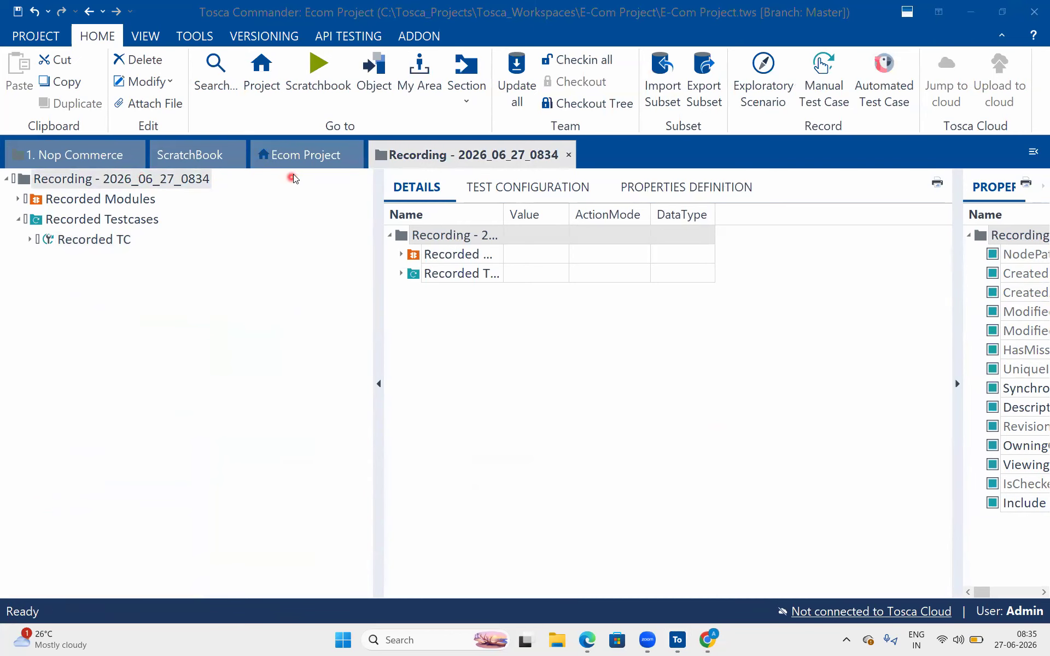
{"action": "left_click", "coordinate": [295, 156]}
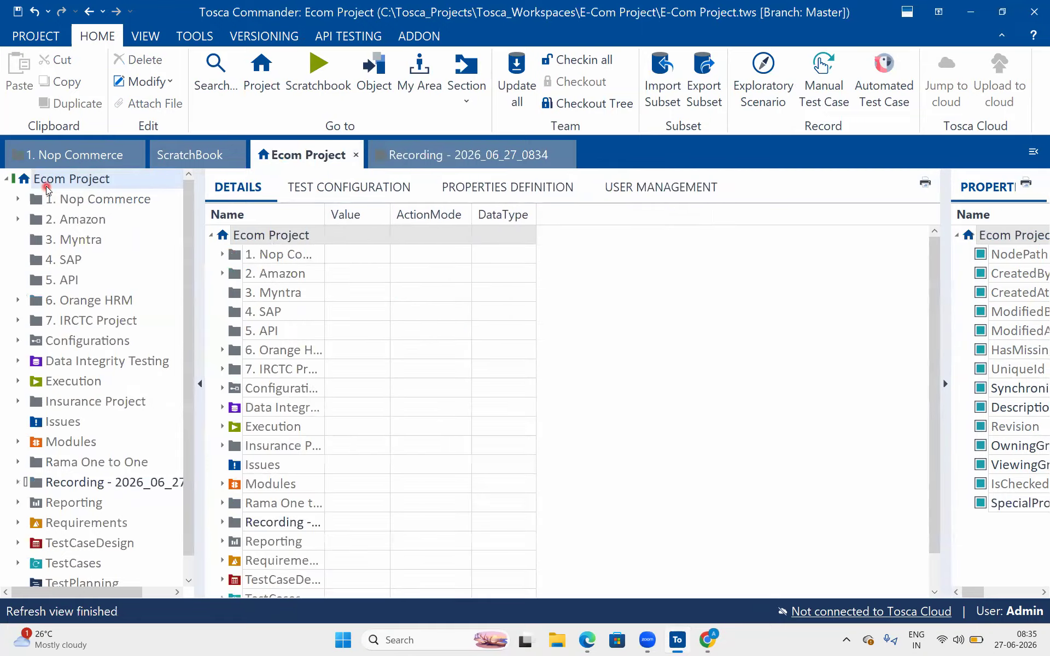
{"action": "scroll", "coordinate": [101, 423], "scroll_direction": "down", "scroll_amount": 1}
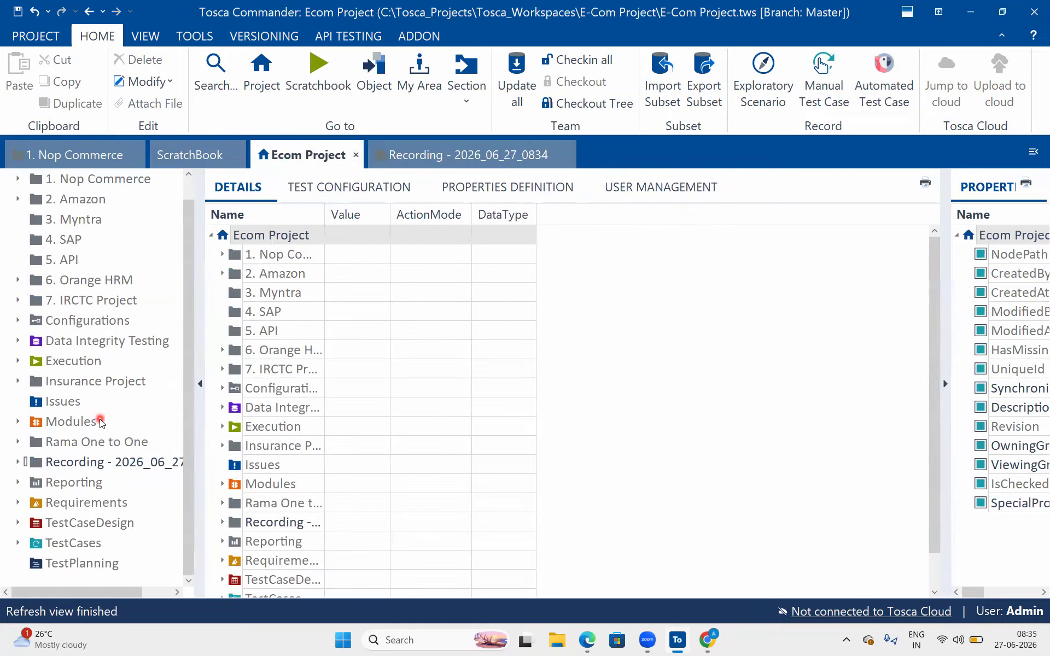
{"action": "left_click", "coordinate": [111, 459]}
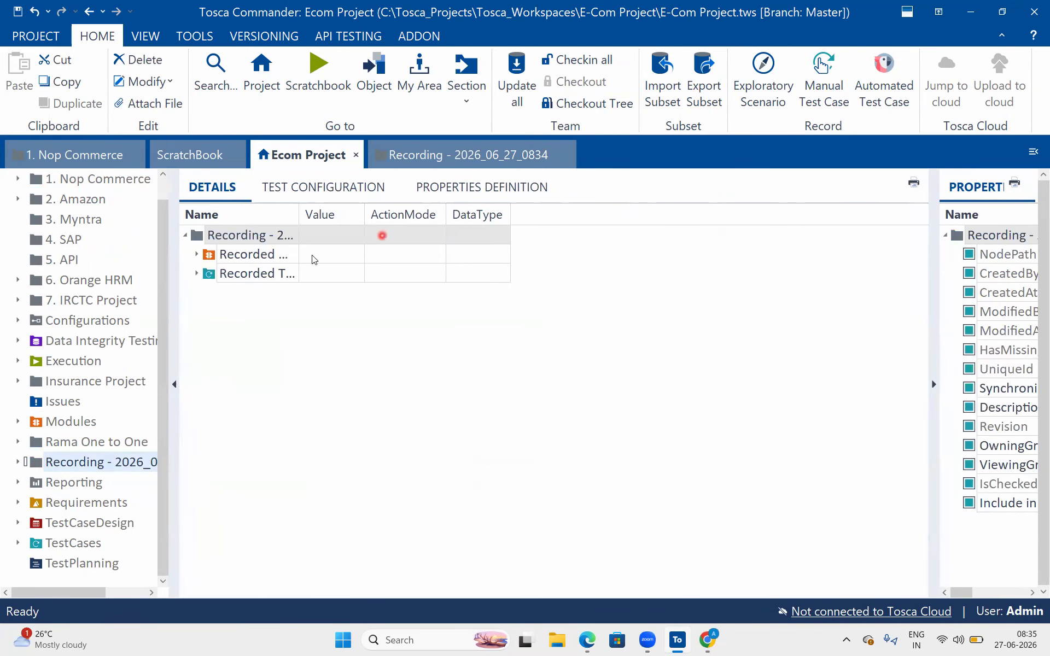
{"action": "left_click", "coordinate": [289, 256]}
{"action": "left_click", "coordinate": [471, 164]}
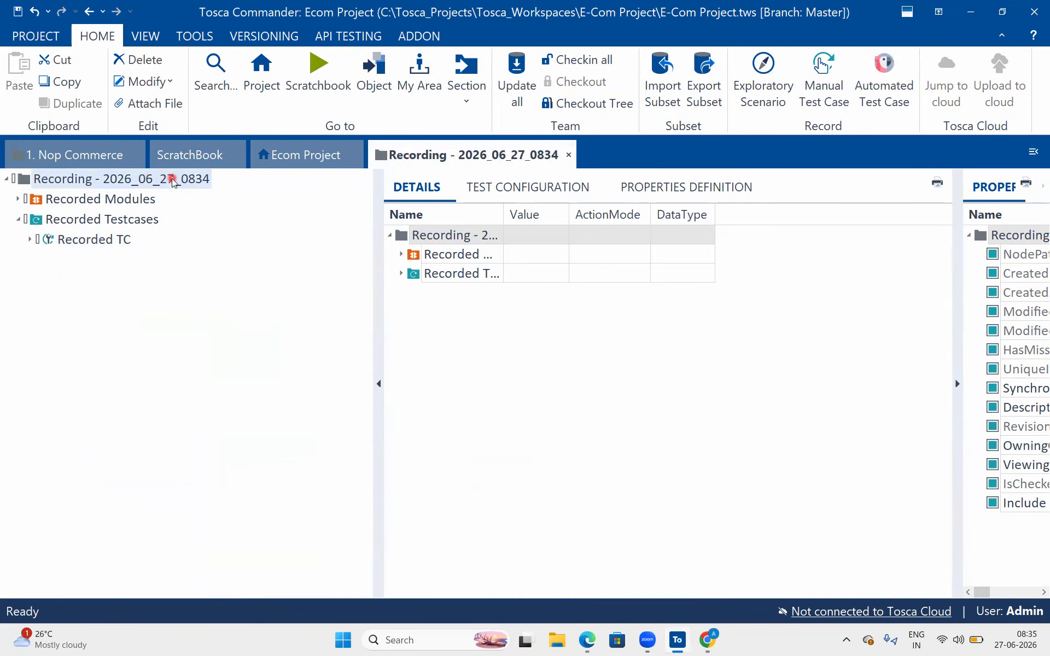
- Expand Recorded Modules and view Open Url and the first OrangeHRM module's elements
{"action": "left_click", "coordinate": [118, 203]}
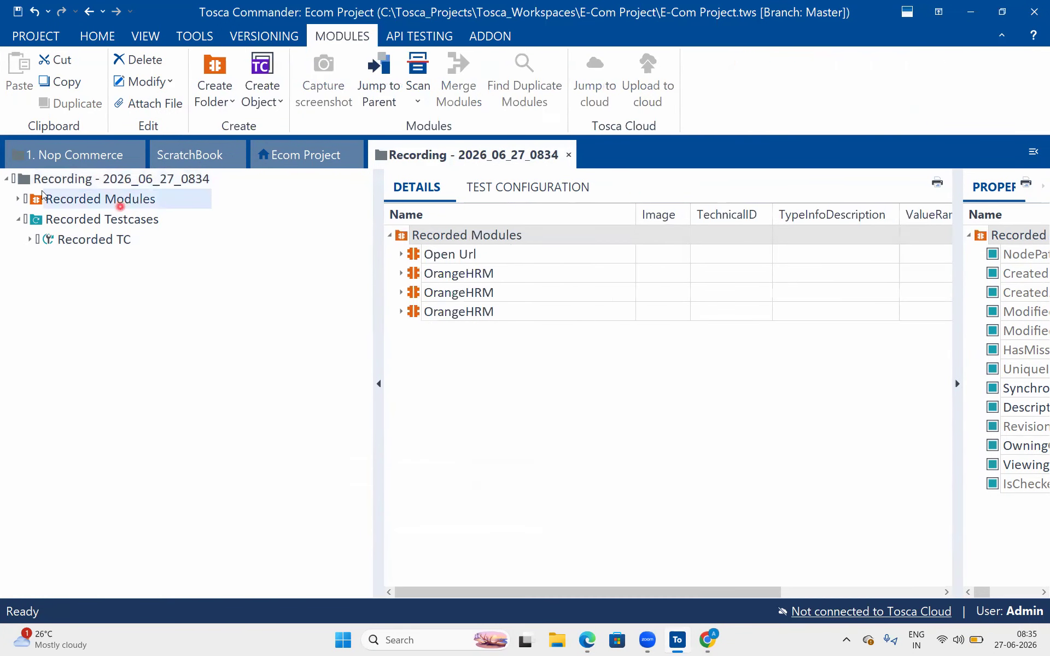
{"action": "left_click", "coordinate": [19, 200]}
{"action": "left_click", "coordinate": [61, 223]}
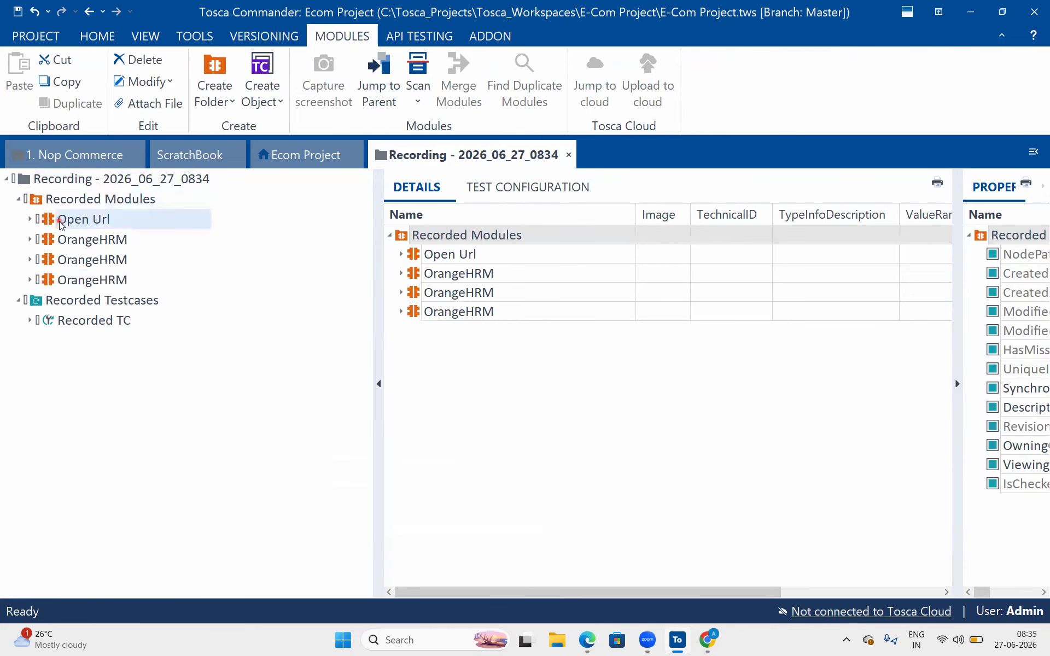
{"action": "left_click", "coordinate": [72, 240]}
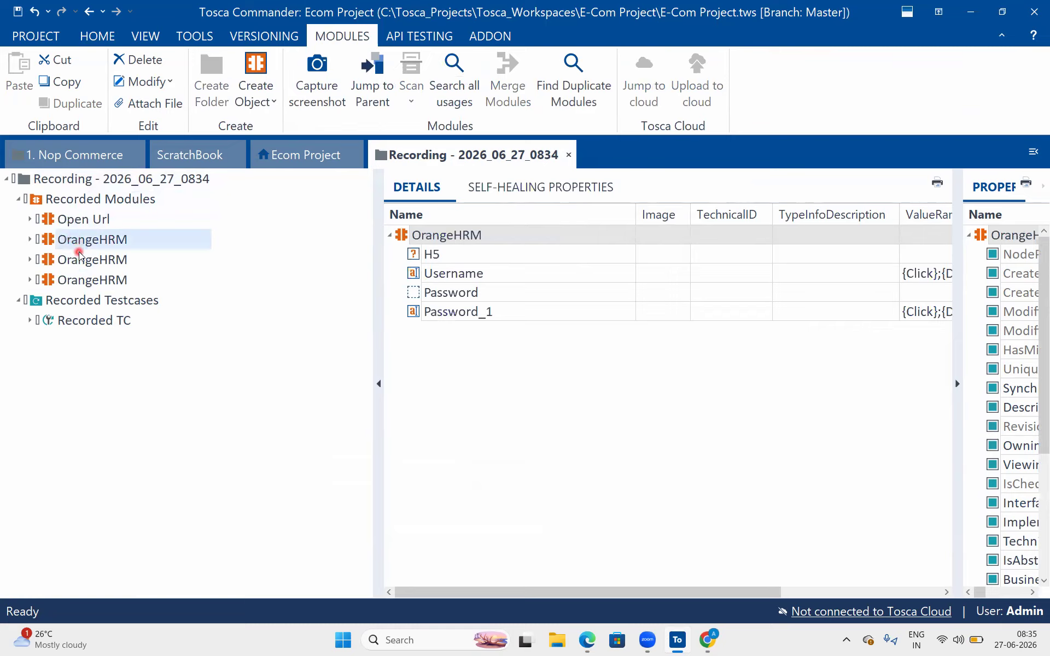
- Browse the OrangeHRM modules and check the H5 element's properties, widening the grid for ValueRange
{"action": "left_click", "coordinate": [76, 259]}
{"action": "left_click", "coordinate": [104, 280]}
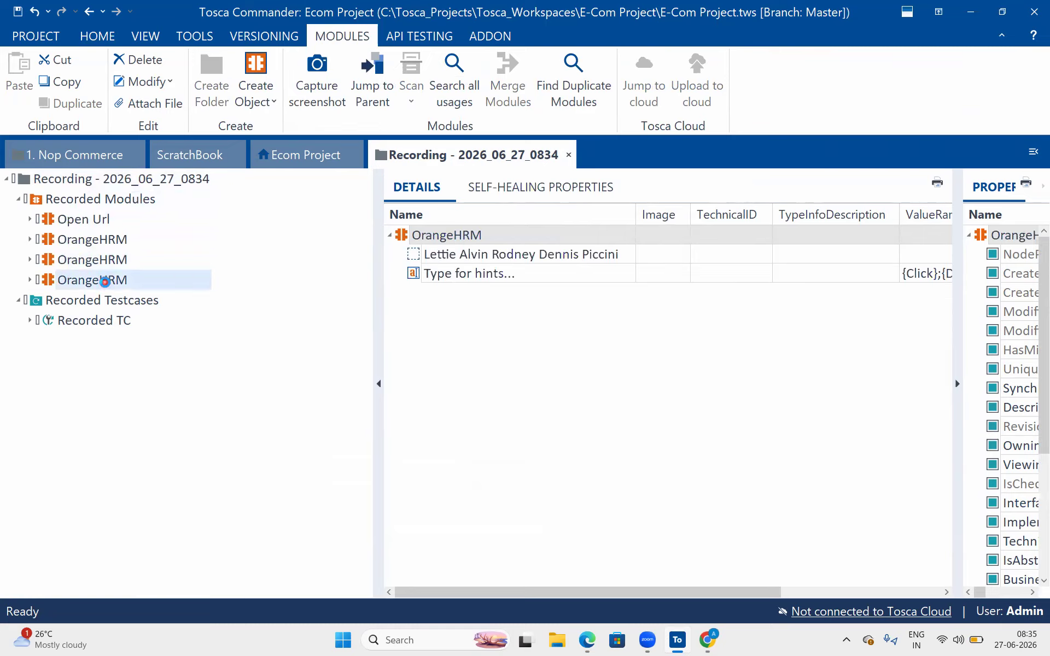
{"action": "left_click", "coordinate": [86, 239]}
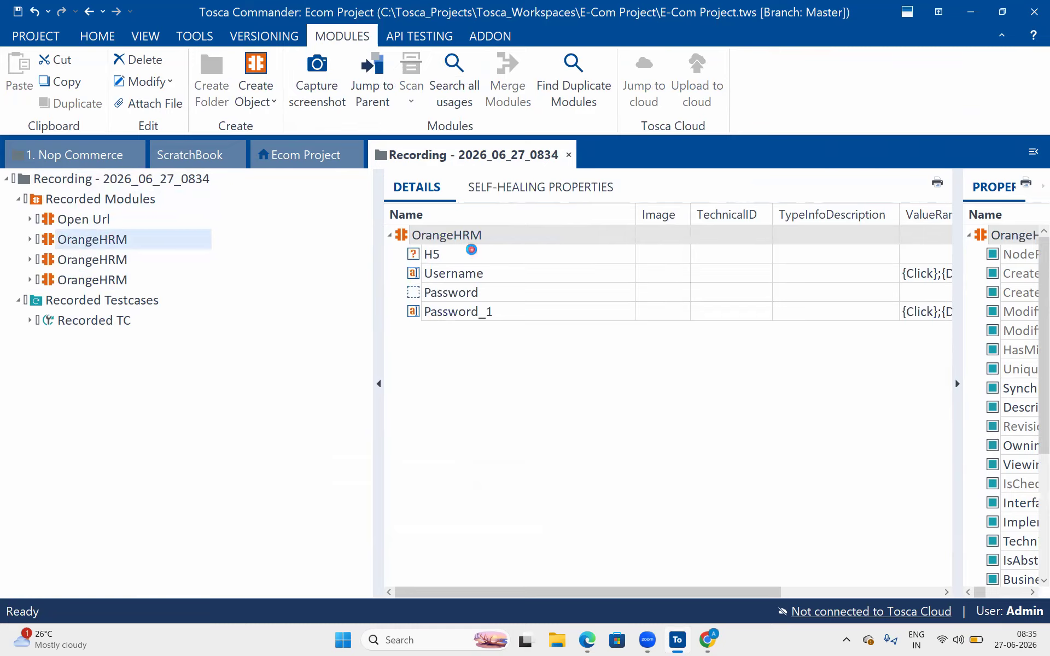
{"action": "left_click", "coordinate": [475, 253]}
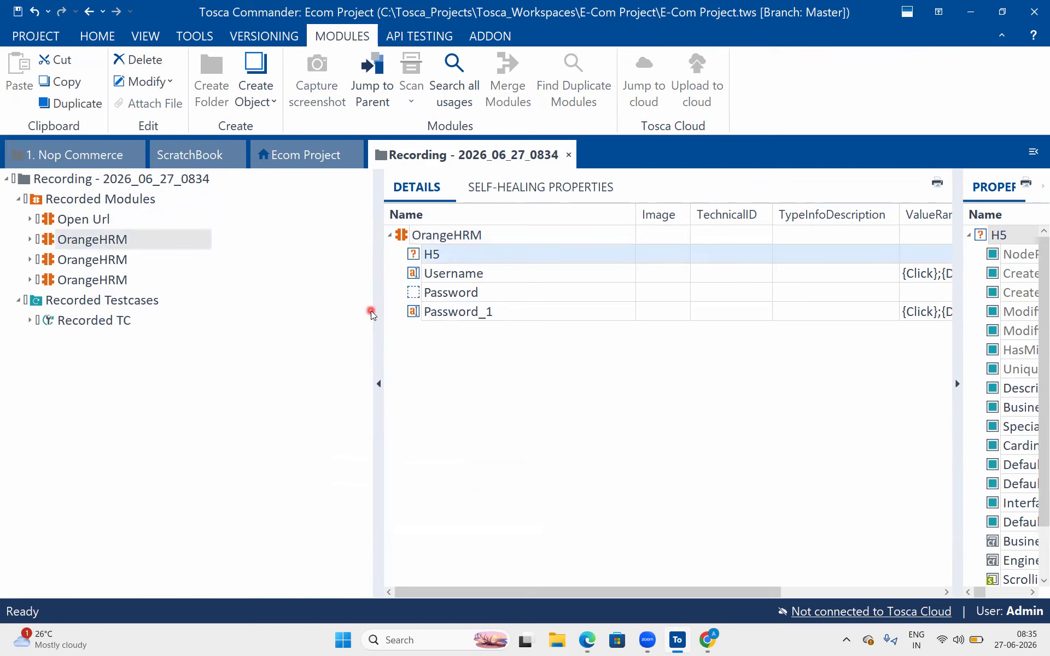
{"action": "left_click_drag", "start_coordinate": [374, 311], "coordinate": [269, 311]}
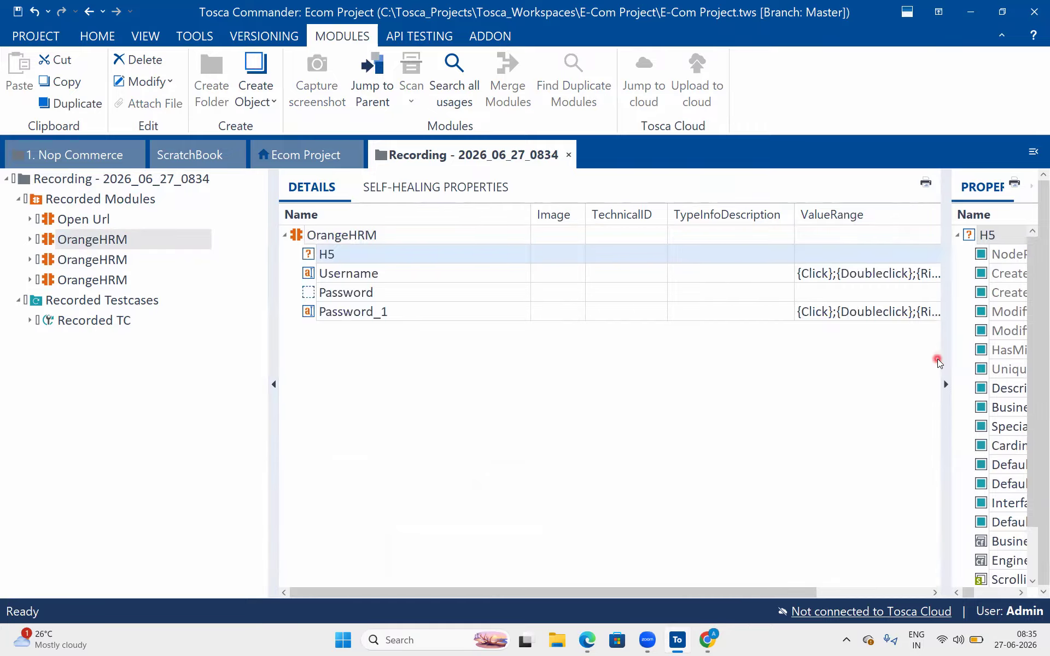
{"action": "left_click_drag", "start_coordinate": [937, 359], "coordinate": [817, 373]}
{"action": "left_click", "coordinate": [974, 447]}
{"action": "scroll", "coordinate": [981, 529], "scroll_direction": "down", "scroll_amount": 1}
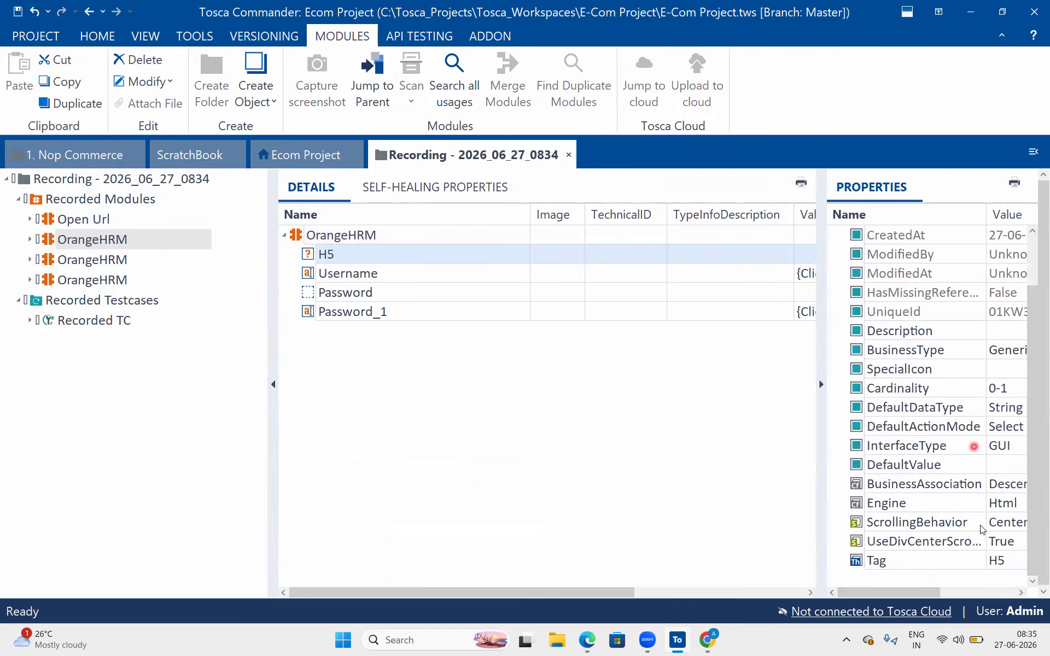
{"action": "left_click", "coordinate": [983, 562]}
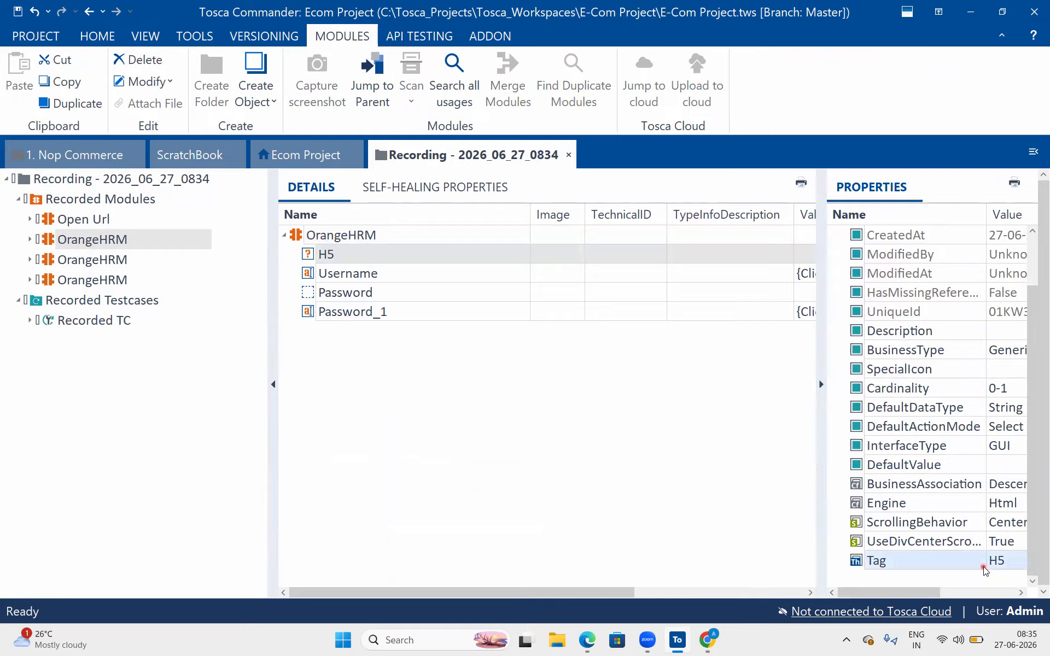
- Check the Username (Tag INPUT), Password (Tag DIV) and Password_1 element properties
{"action": "left_click", "coordinate": [365, 279]}
{"action": "scroll", "coordinate": [872, 520], "scroll_direction": "down", "scroll_amount": 2}
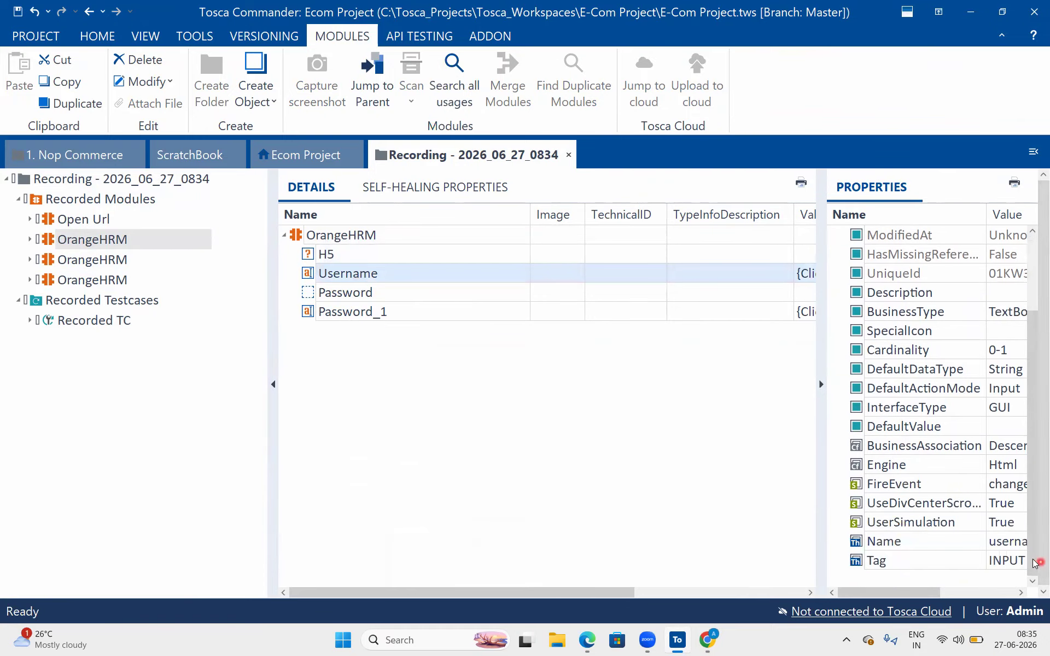
{"action": "left_click", "coordinate": [1019, 544]}
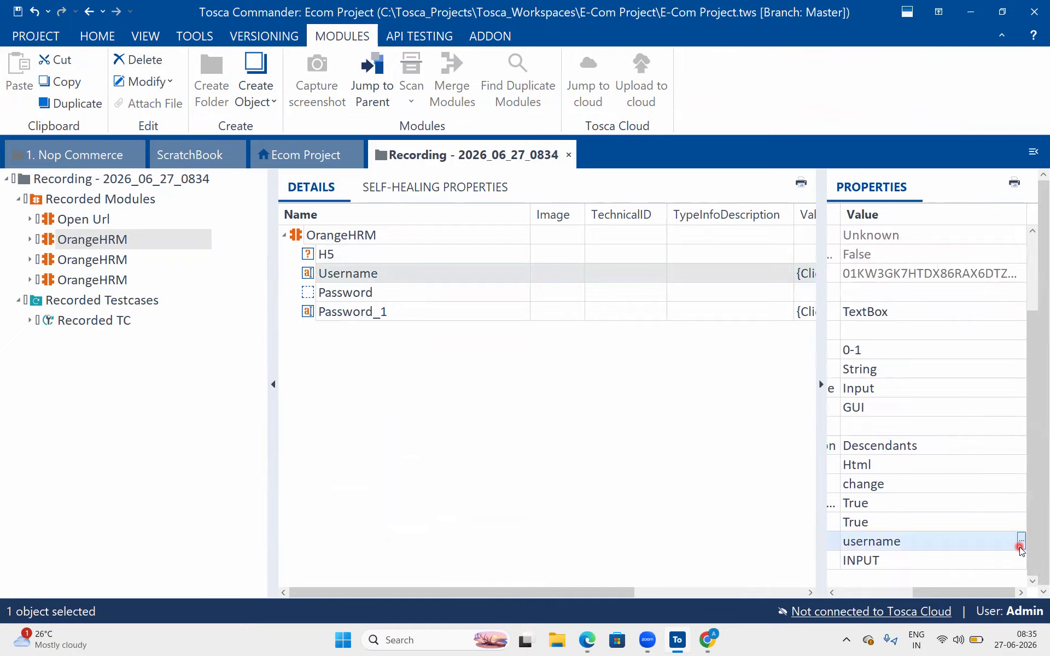
{"action": "left_click", "coordinate": [954, 564]}
{"action": "left_click", "coordinate": [907, 569]}
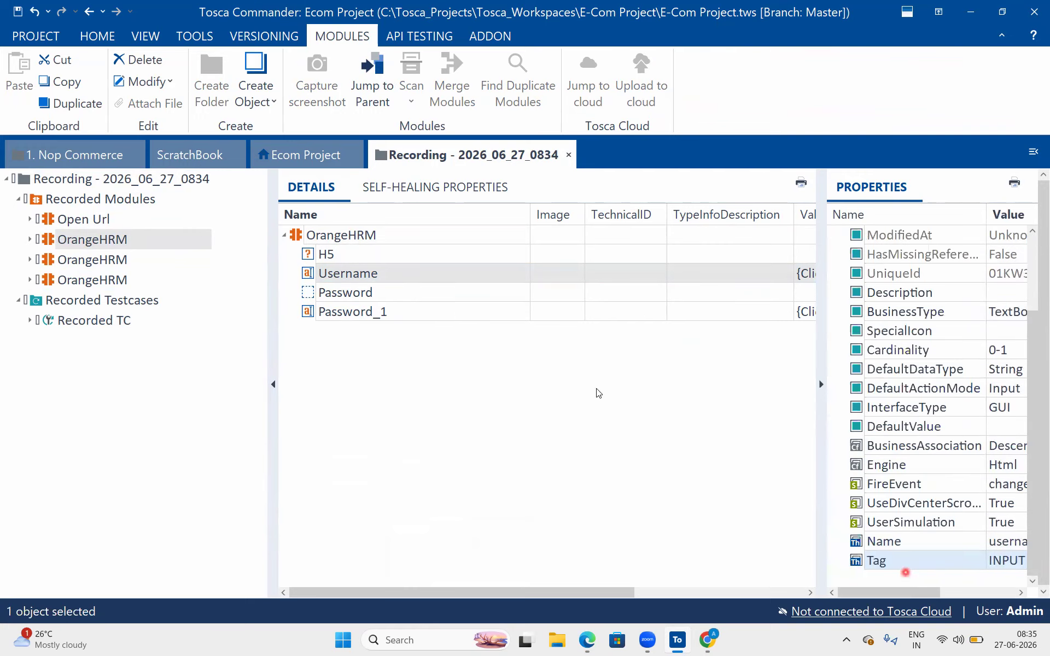
{"action": "left_click", "coordinate": [410, 291]}
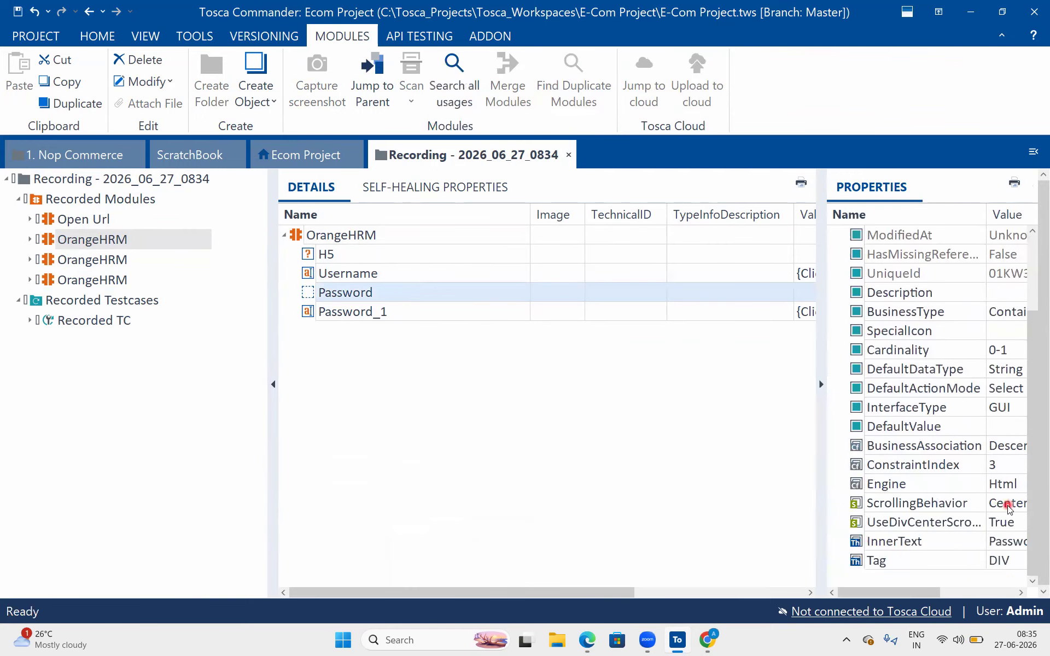
{"action": "left_click", "coordinate": [994, 544]}
{"action": "left_click", "coordinate": [906, 552]}
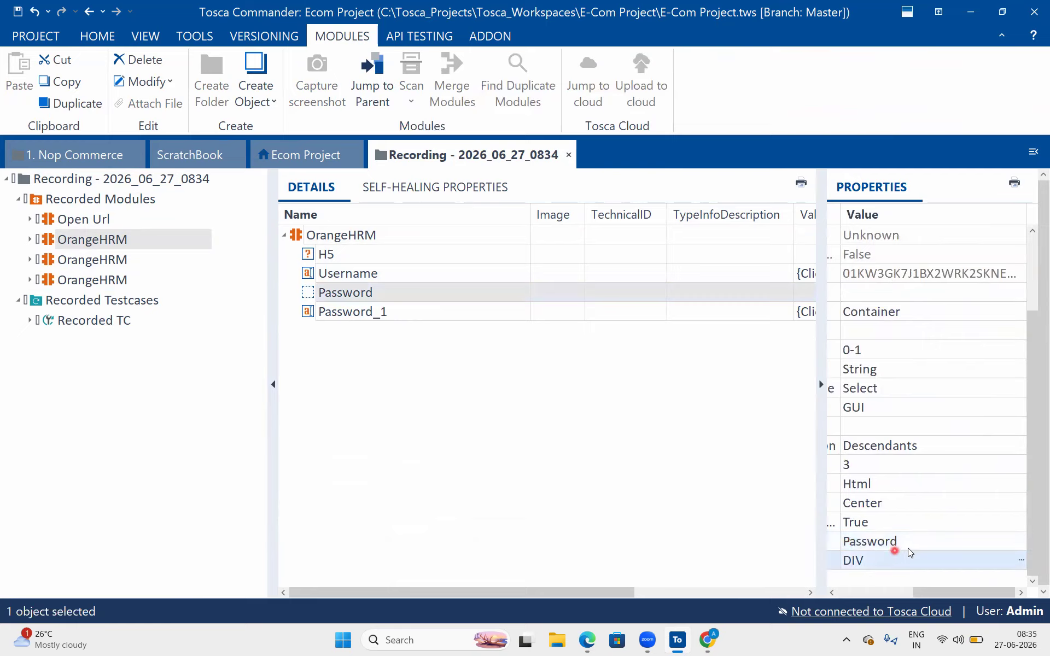
{"action": "left_click", "coordinate": [420, 311]}
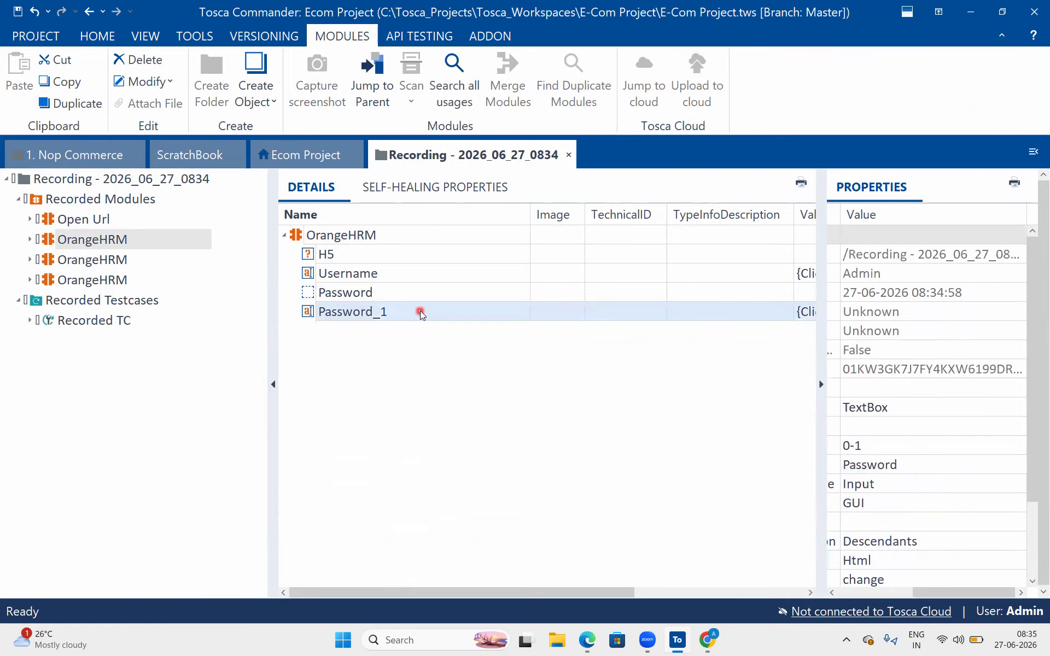
{"action": "scroll", "coordinate": [890, 503], "scroll_direction": "down", "scroll_amount": 2}
{"action": "scroll", "coordinate": [890, 507], "scroll_direction": "left", "scroll_amount": 3}
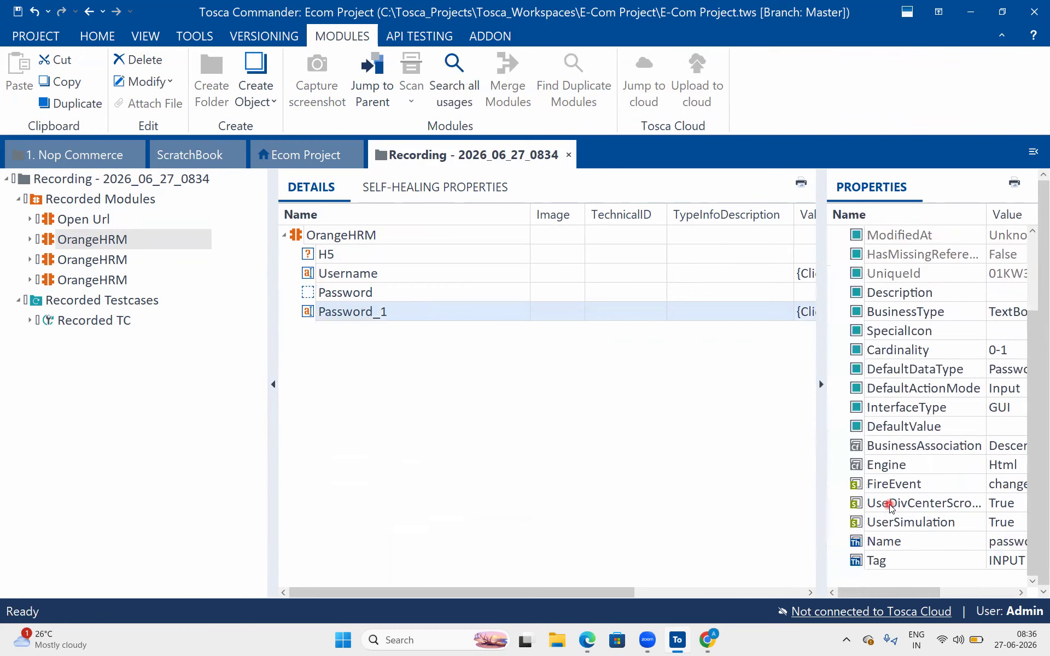
- Inspect the CANVAS, Time and 'Type for hints...' controls, then open Recorded TC's steps
{"action": "left_click", "coordinate": [106, 261]}
{"action": "left_click", "coordinate": [366, 256]}
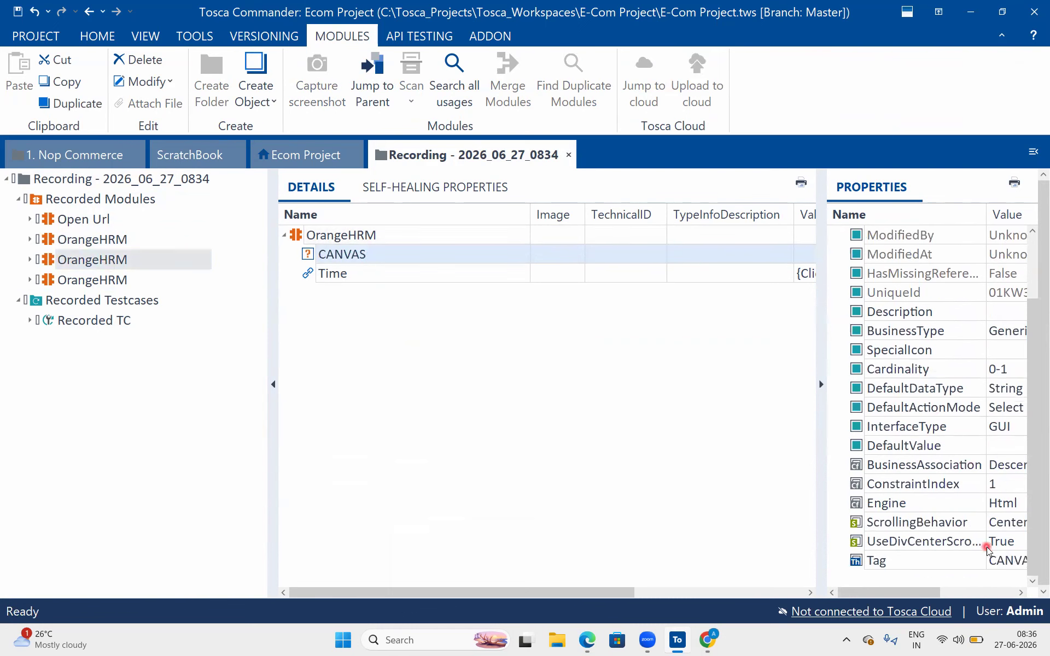
{"action": "left_click", "coordinate": [383, 272]}
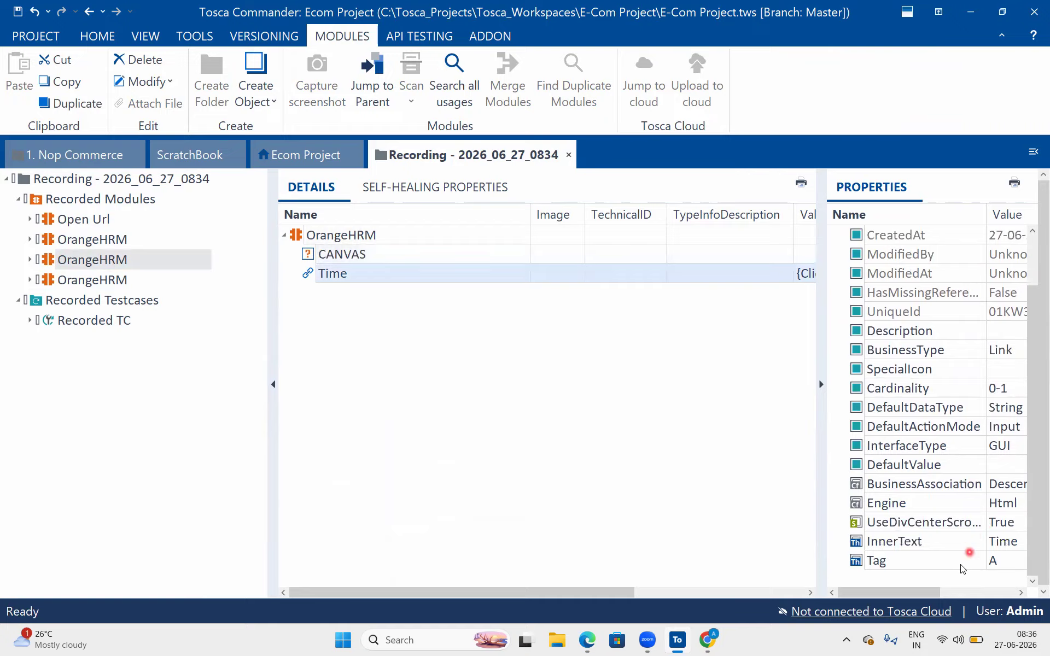
{"action": "left_click", "coordinate": [112, 280]}
{"action": "left_click", "coordinate": [415, 265]}
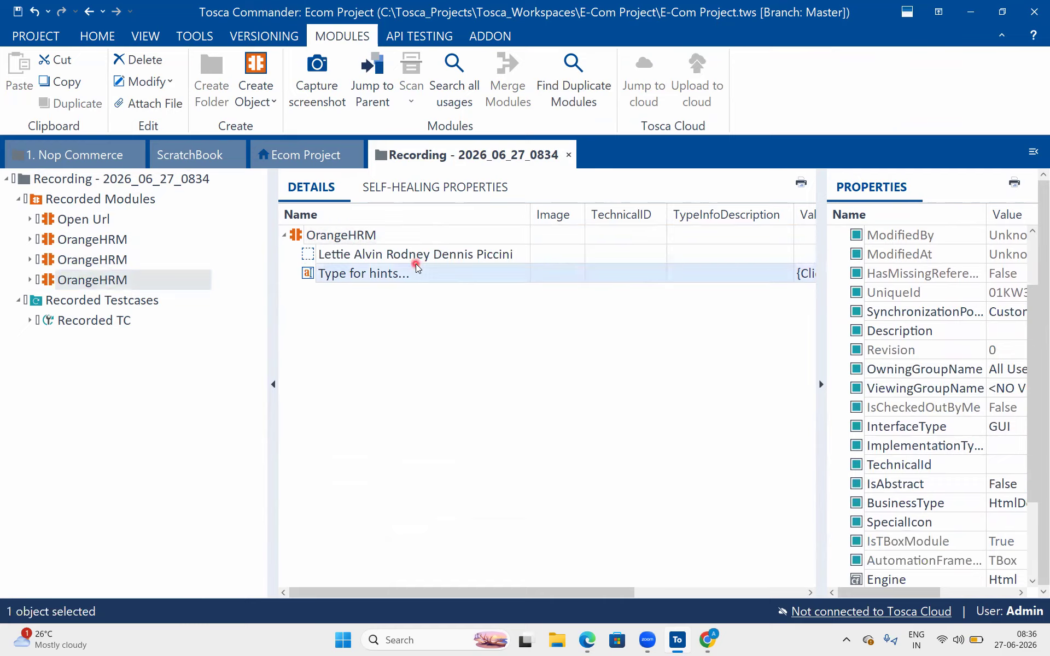
{"action": "left_click", "coordinate": [407, 251]}
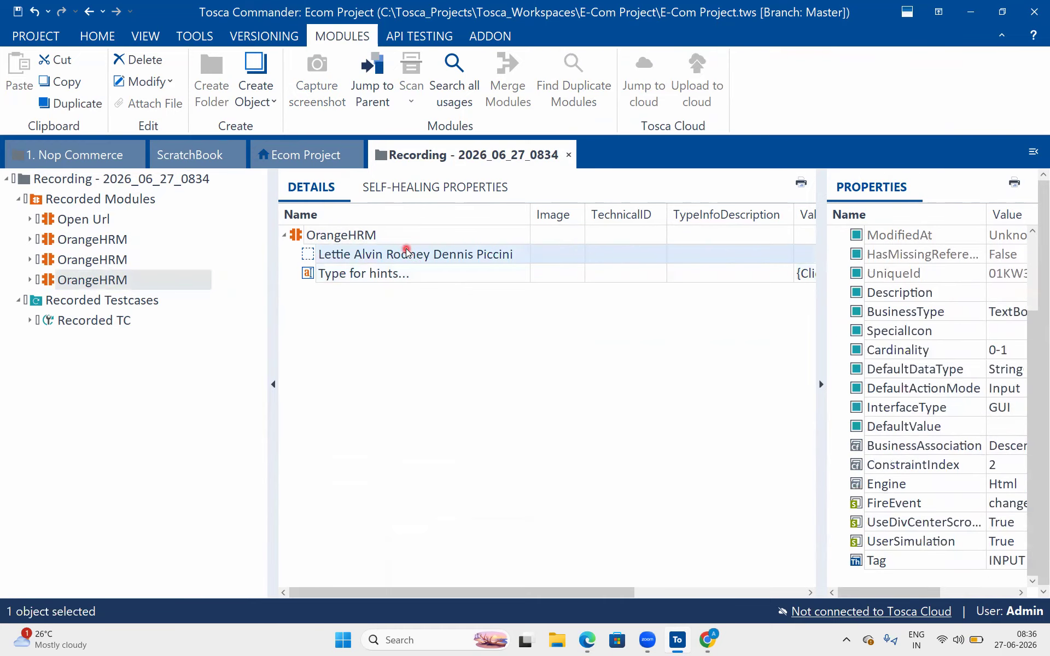
{"action": "left_click", "coordinate": [377, 282]}
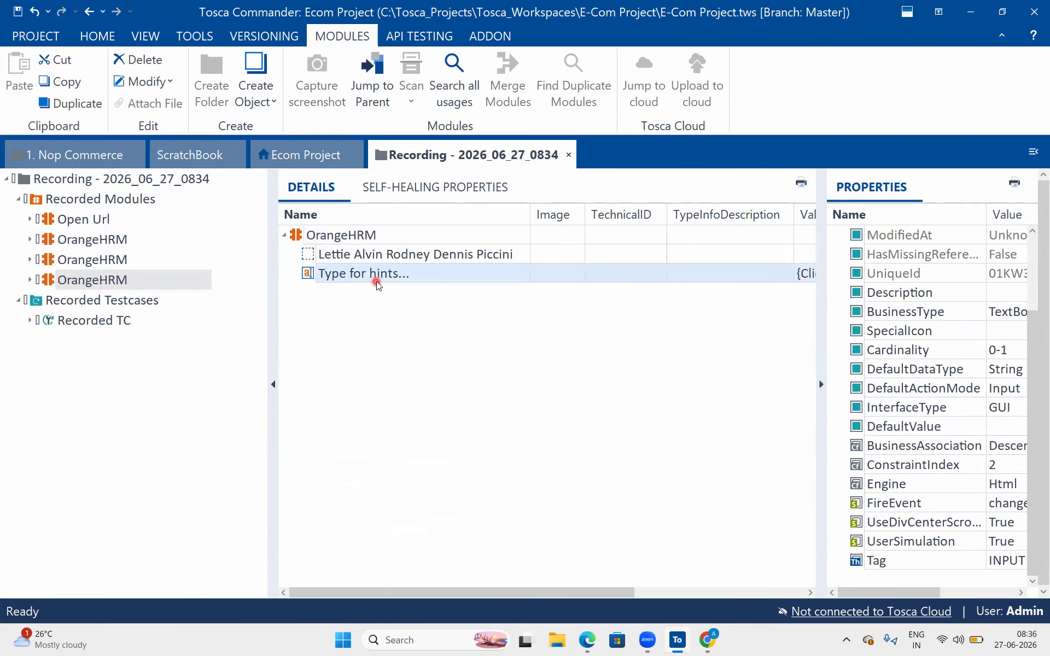
{"action": "left_click", "coordinate": [19, 199]}
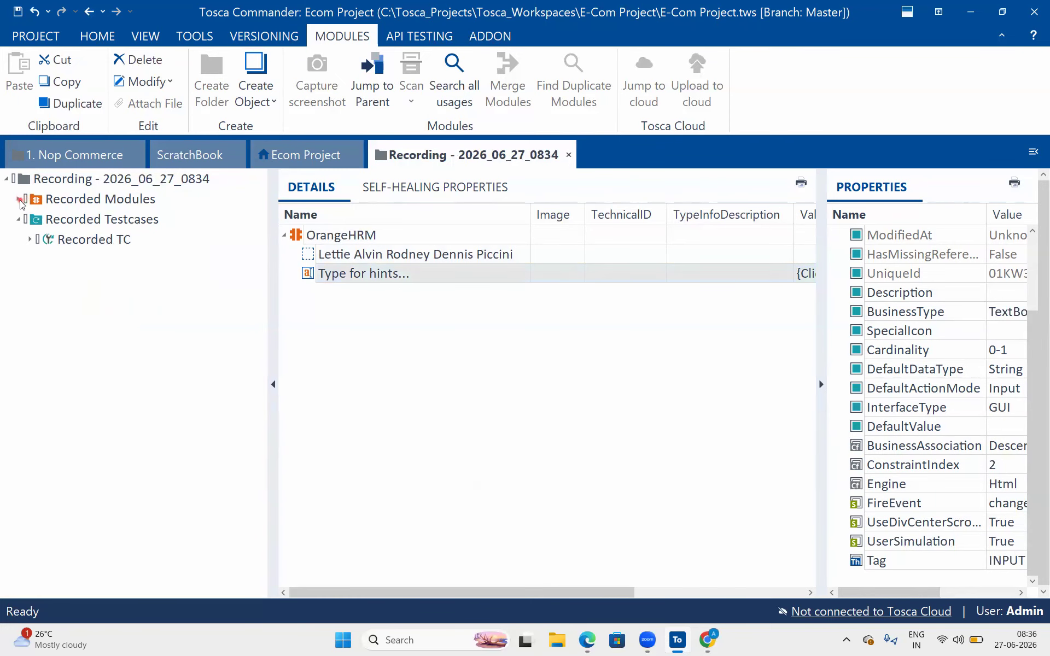
{"action": "left_click", "coordinate": [27, 240]}
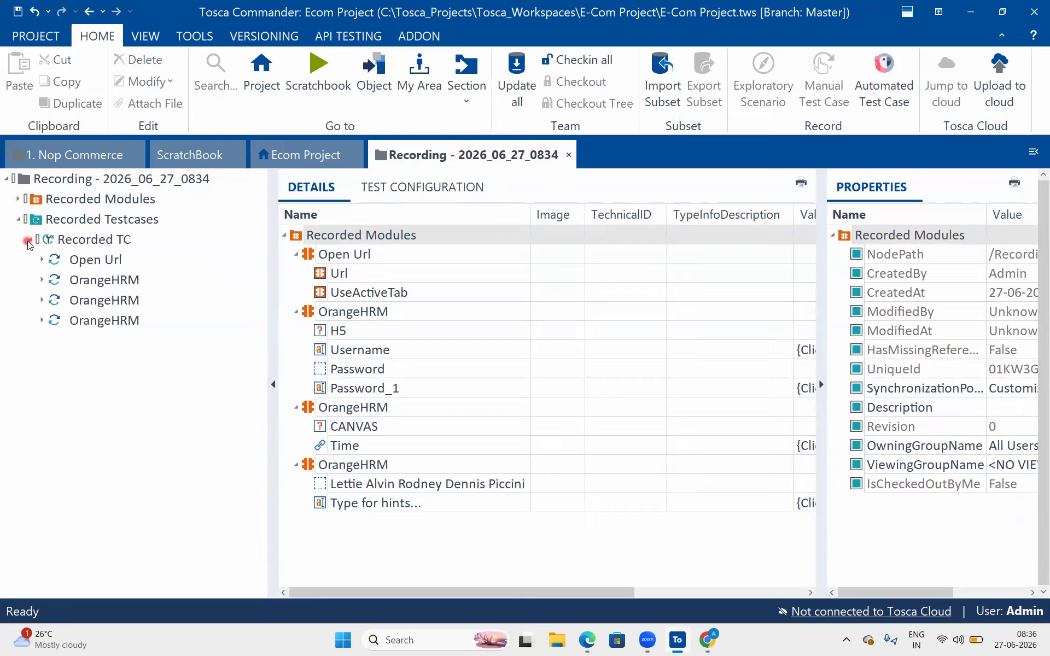
- Use Expand All on Recorded TC to show every step with its values and action modes
{"action": "left_click", "coordinate": [69, 257]}
{"action": "left_click", "coordinate": [81, 242]}
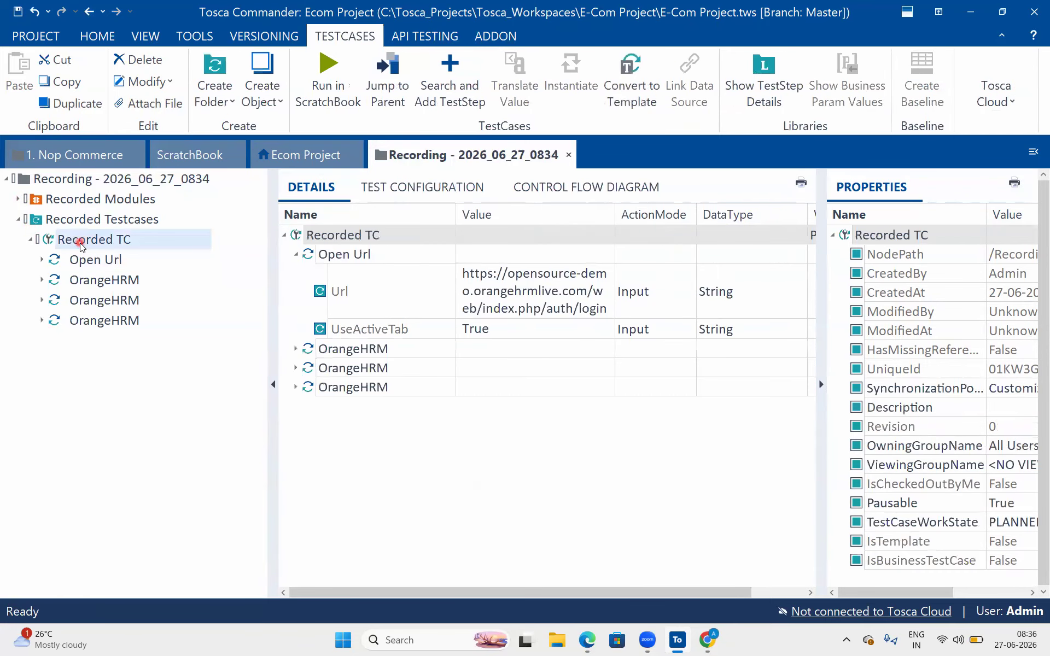
{"action": "left_click", "coordinate": [326, 234]}
{"action": "right_click", "coordinate": [324, 239]}
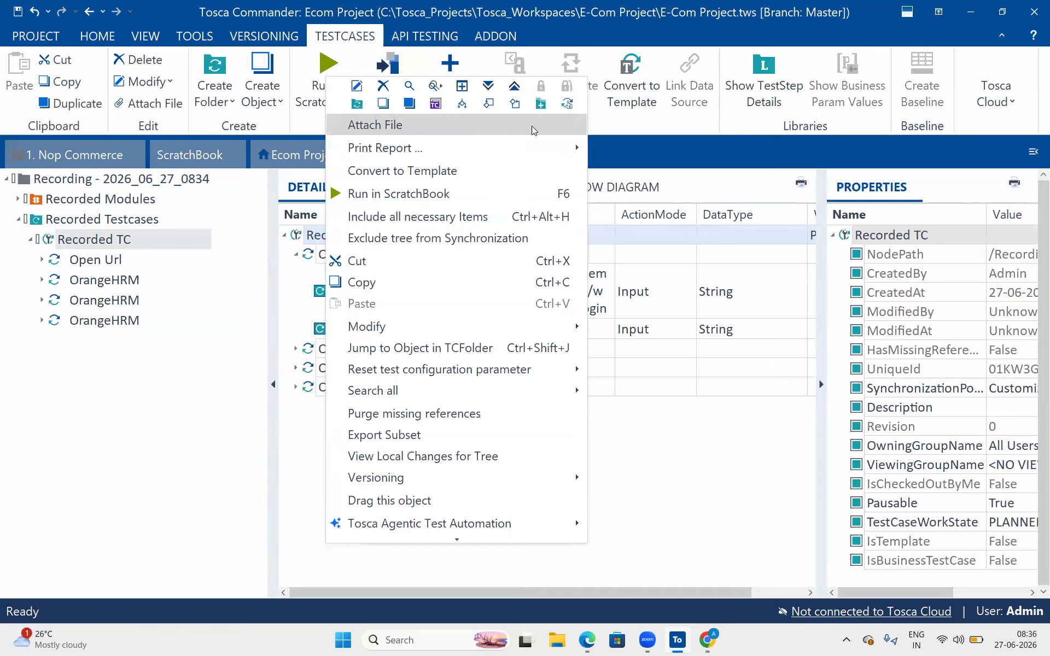
{"action": "left_click", "coordinate": [489, 86]}
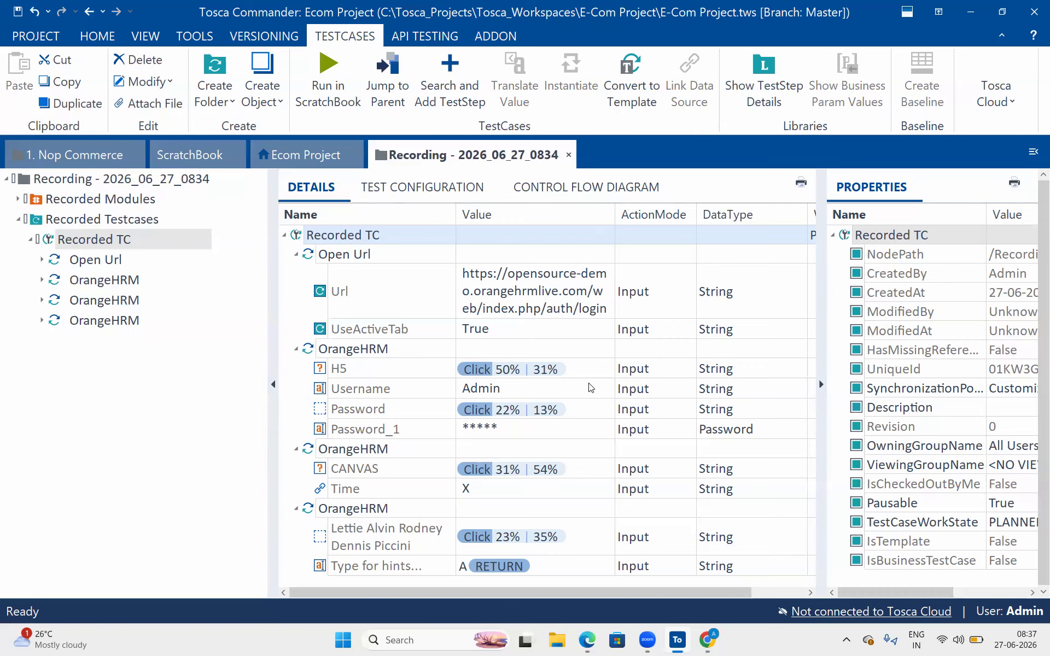
- Inspect the Url and H5 click step values, leaving the H5 value unchanged
{"action": "left_click", "coordinate": [578, 356]}
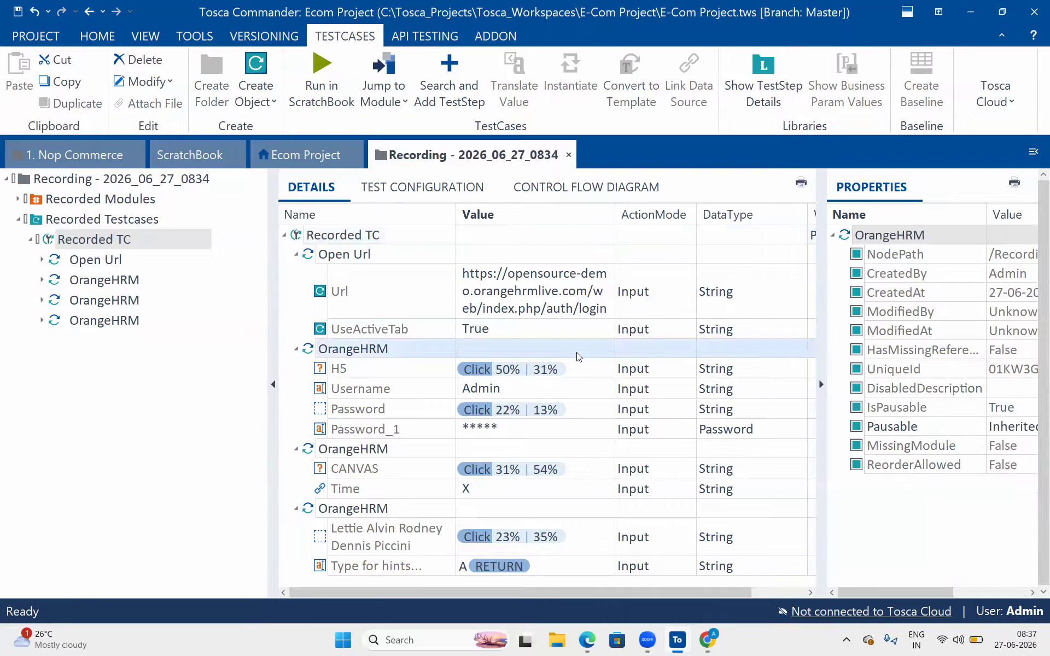
{"action": "left_click", "coordinate": [482, 292]}
{"action": "left_click", "coordinate": [547, 377]}
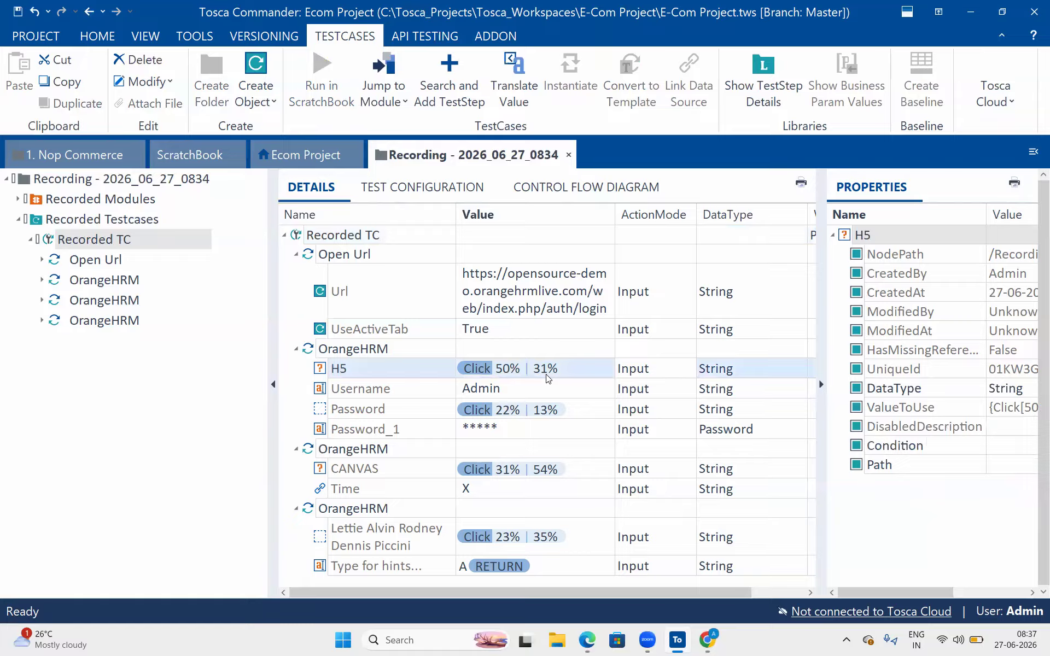
{"action": "left_click", "coordinate": [547, 377]}
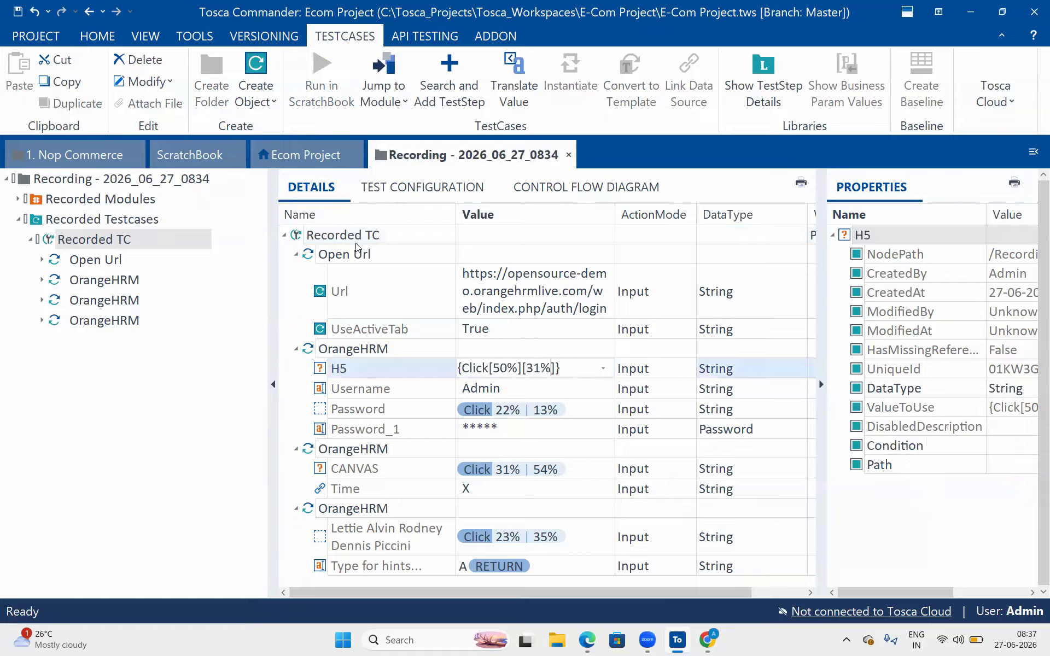
{"action": "left_click", "coordinate": [399, 368]}
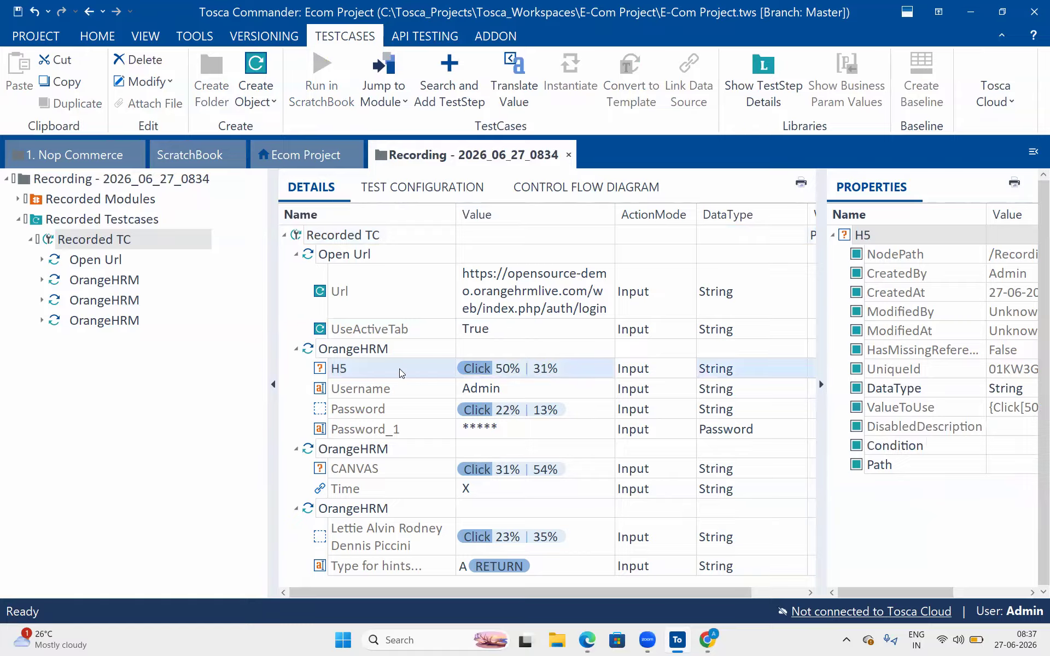
{"action": "left_click", "coordinate": [353, 348]}
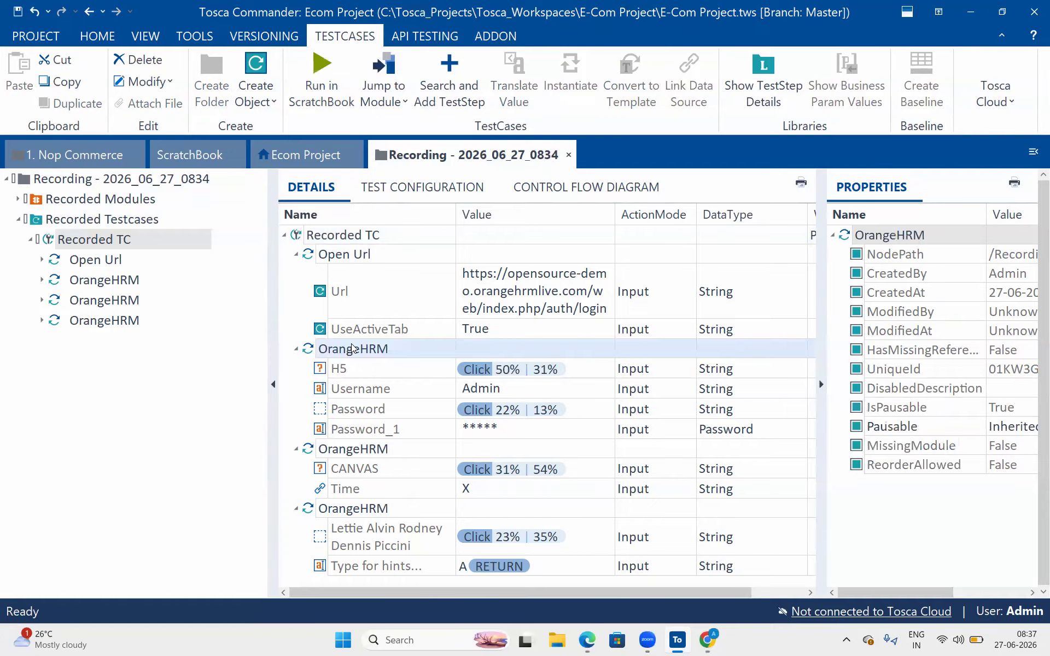
{"action": "left_click", "coordinate": [392, 364]}
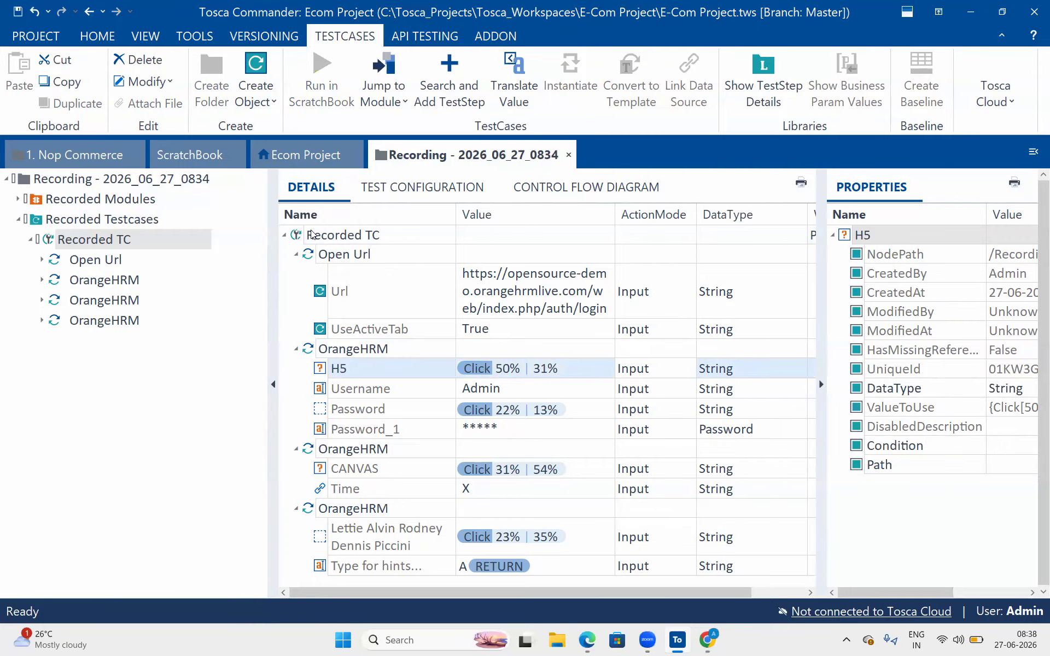
- Collapse the four test steps, select the Recording root folder and start a Manual Test Case
{"action": "left_click", "coordinate": [298, 254]}
{"action": "left_click", "coordinate": [298, 273]}
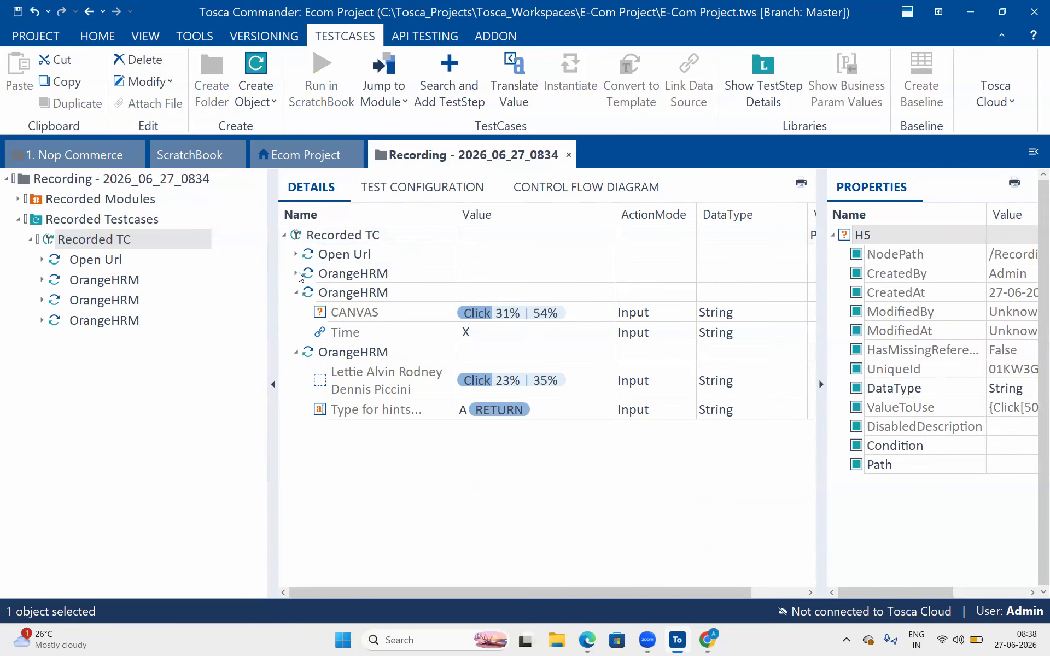
{"action": "left_click", "coordinate": [298, 293]}
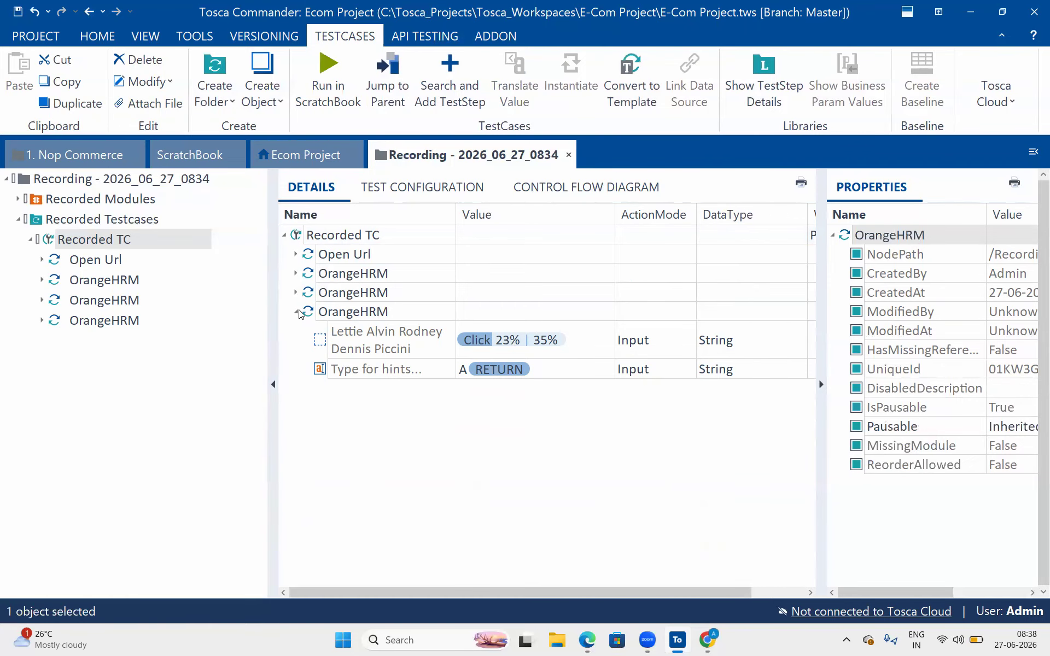
{"action": "left_click", "coordinate": [298, 311]}
{"action": "left_click", "coordinate": [123, 190]}
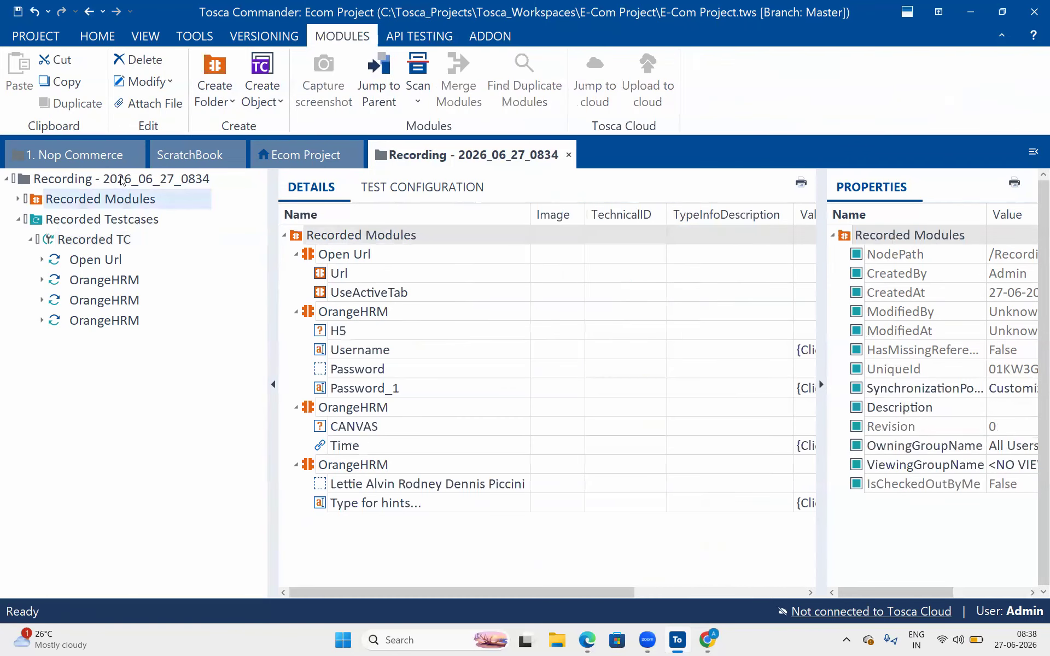
{"action": "left_click", "coordinate": [122, 181]}
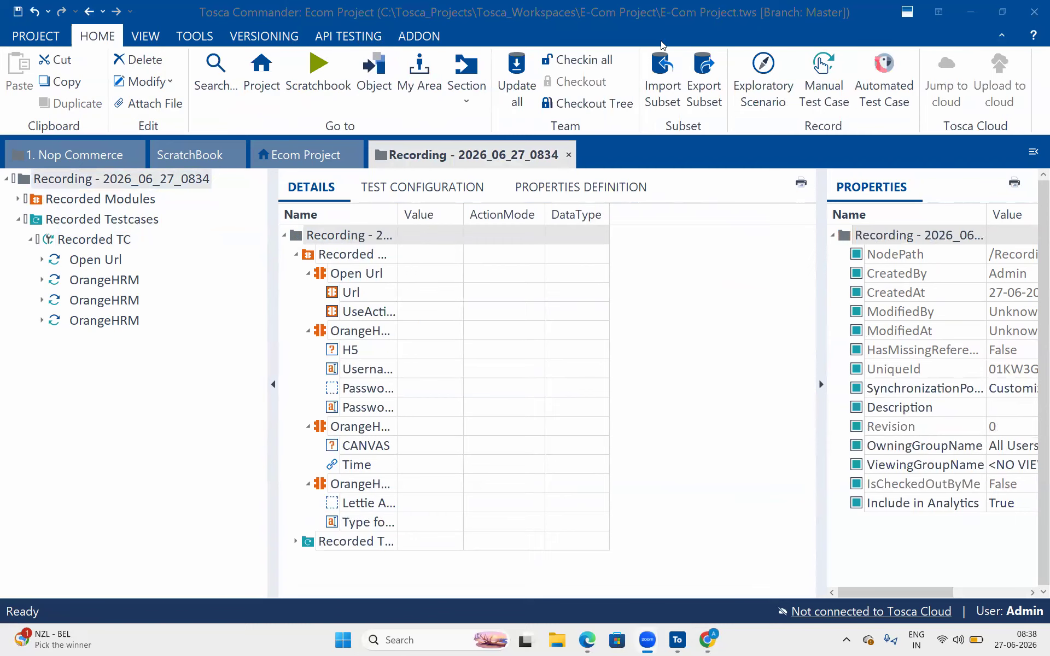
{"action": "left_click", "coordinate": [835, 82]}
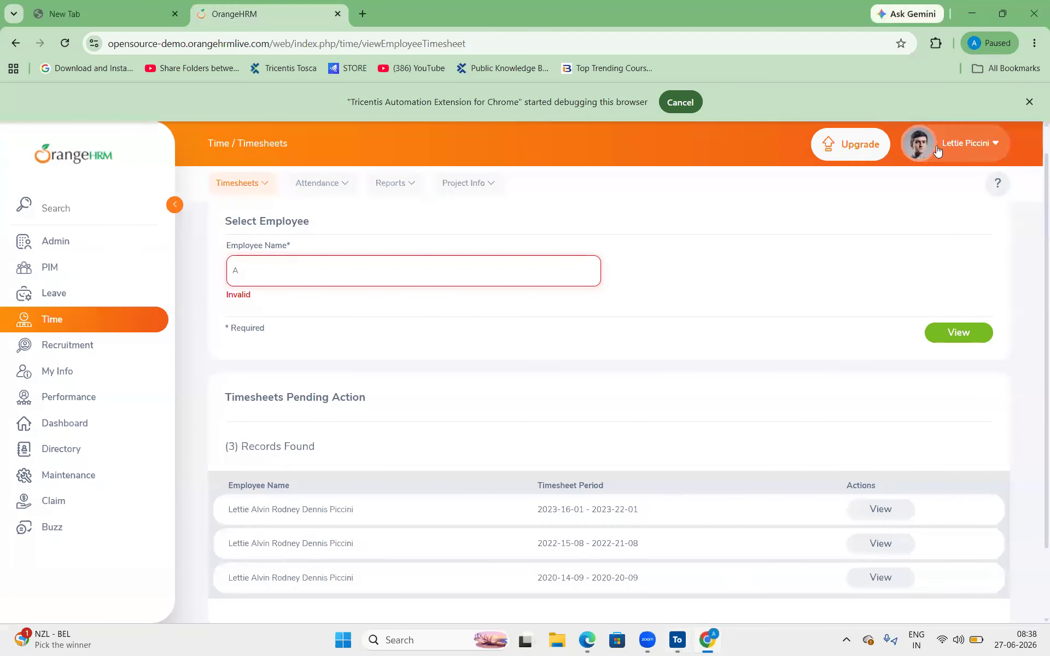
- Log out of OrangeHRM, minimise Chrome and return to Tosca Commander
{"action": "left_click", "coordinate": [937, 146]}
{"action": "left_click", "coordinate": [928, 240]}
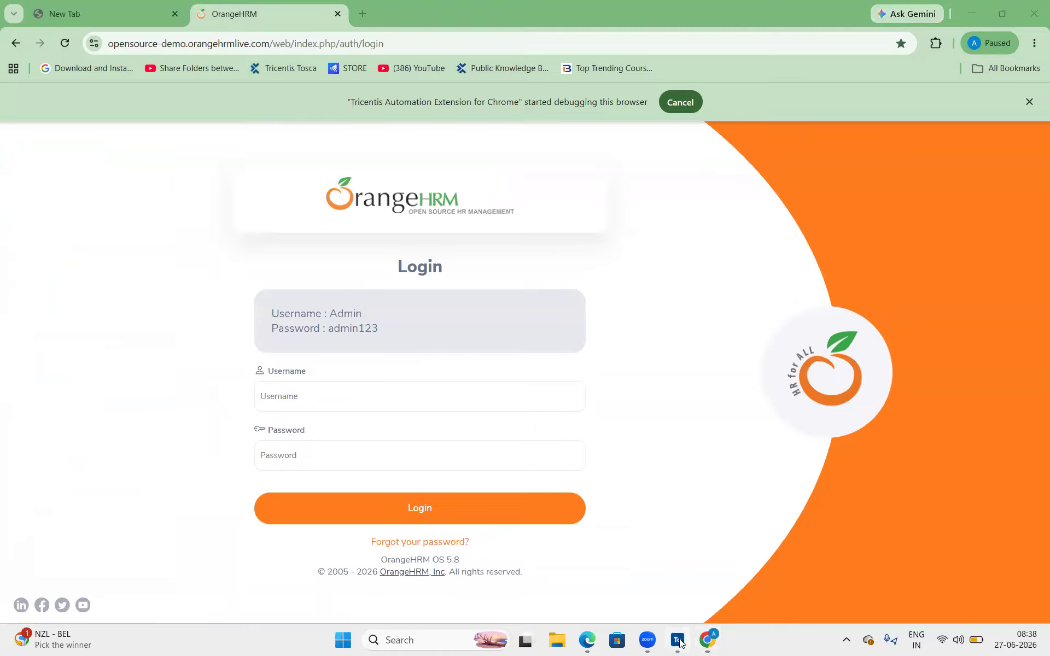
{"action": "left_click", "coordinate": [972, 13]}
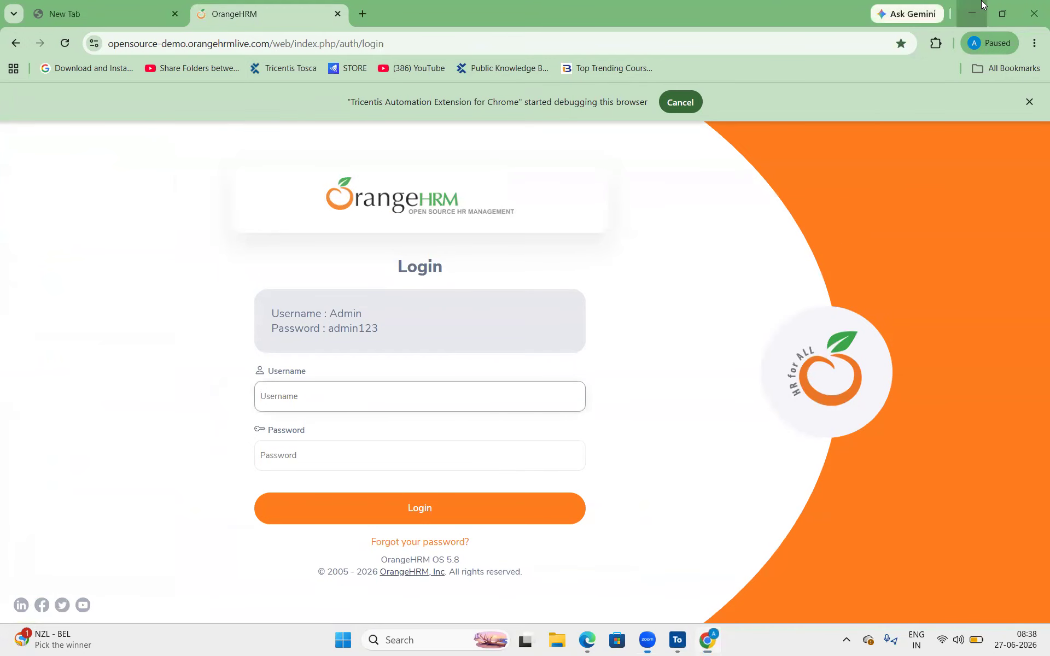
{"action": "left_click", "coordinate": [678, 641]}
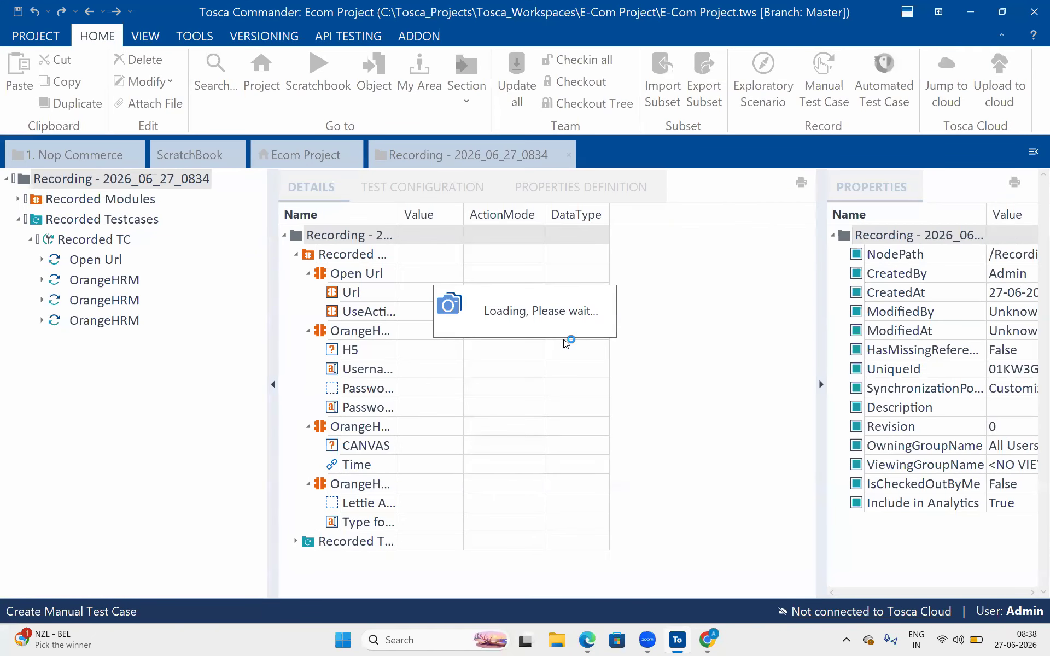
- Show the OrangeHRM login page and the Configure Interactions Recording dialog with all applications selected
{"action": "left_click", "coordinate": [706, 640]}
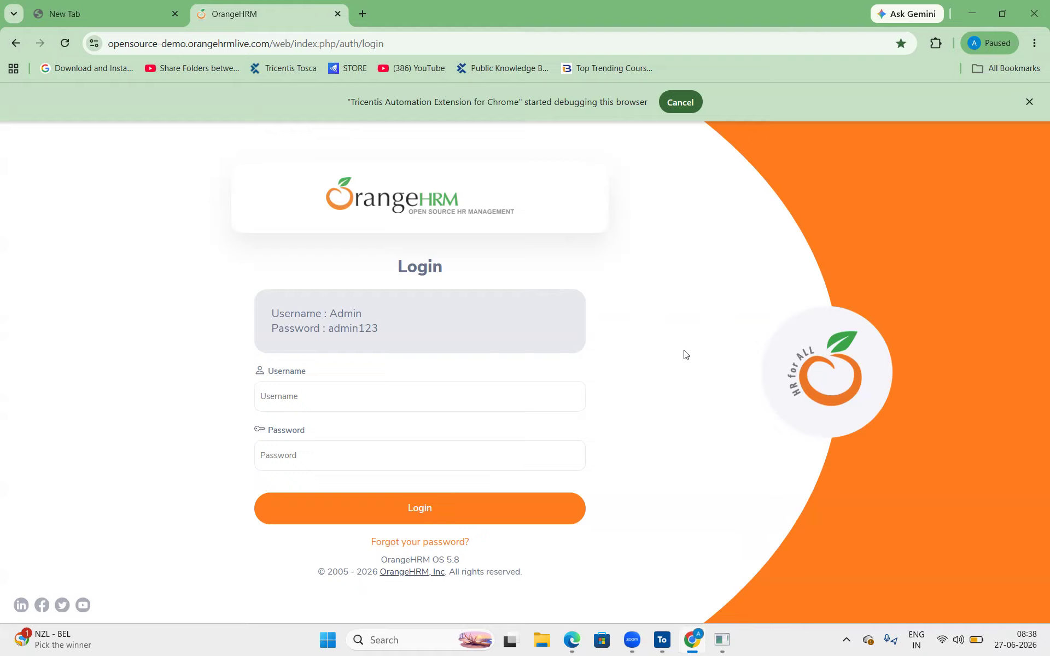
{"action": "left_click", "coordinate": [721, 640]}
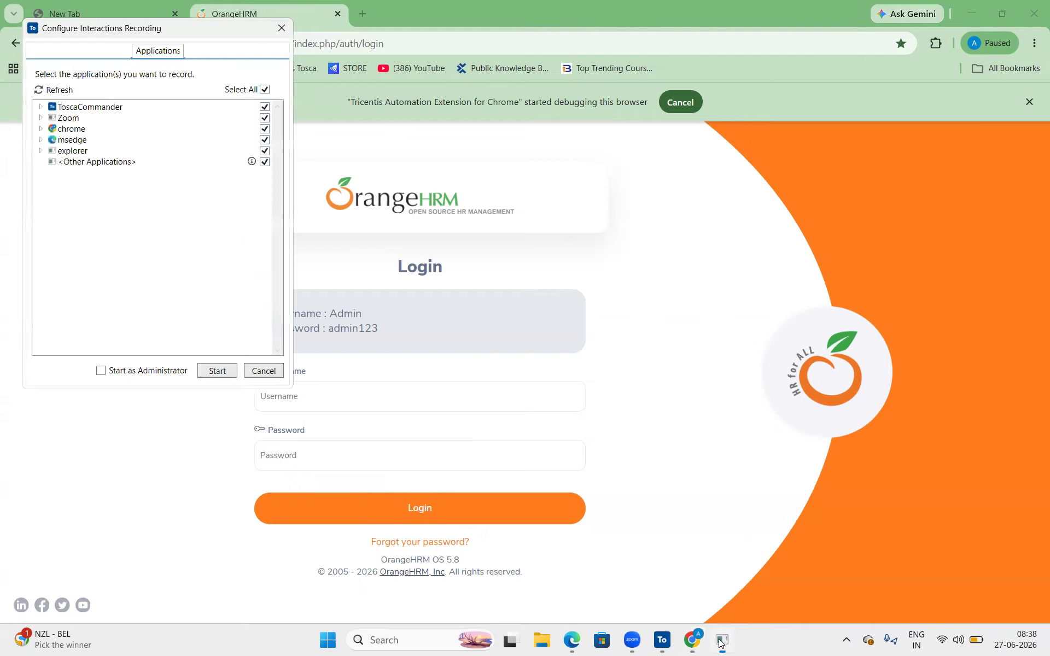
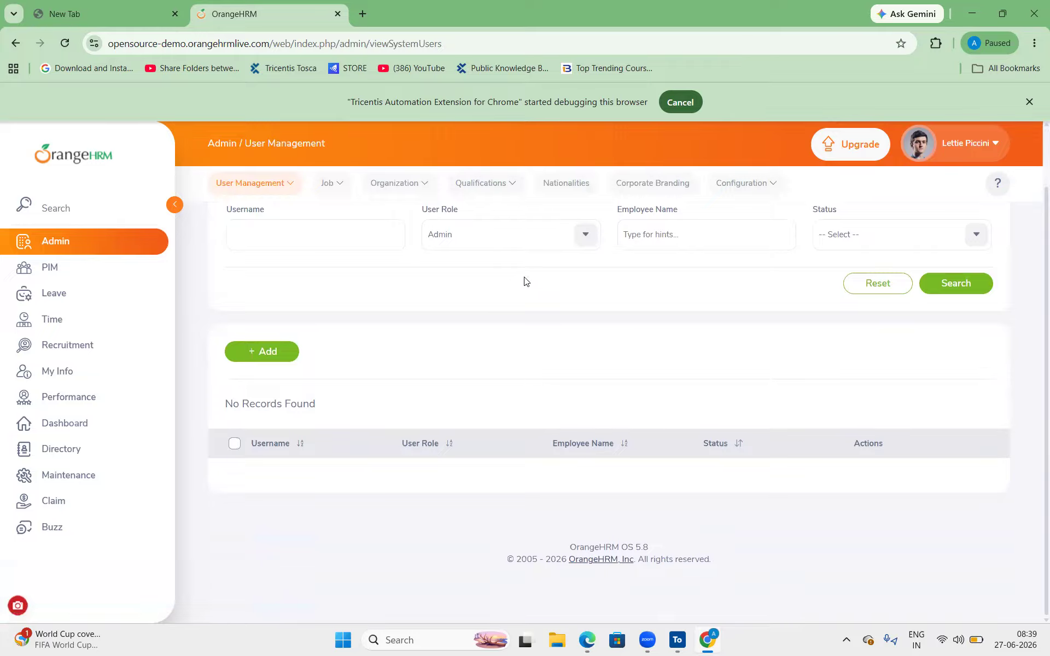
- Search system users, change the Admin user's role to ESS and save, then minimise Chrome
{"action": "left_click", "coordinate": [957, 284]}
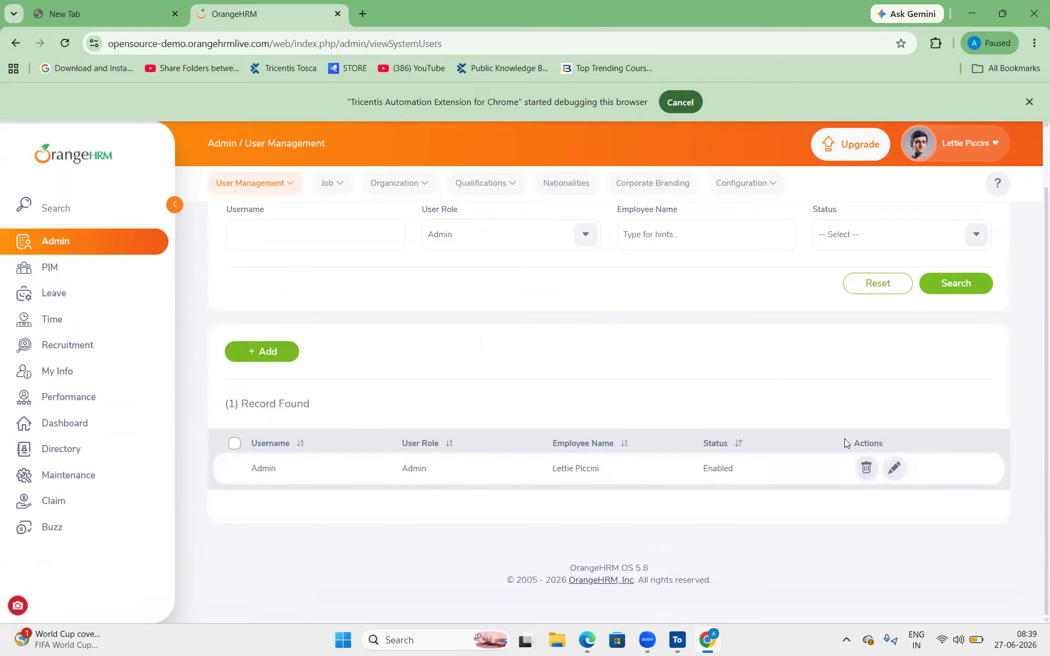
{"action": "left_click", "coordinate": [894, 468]}
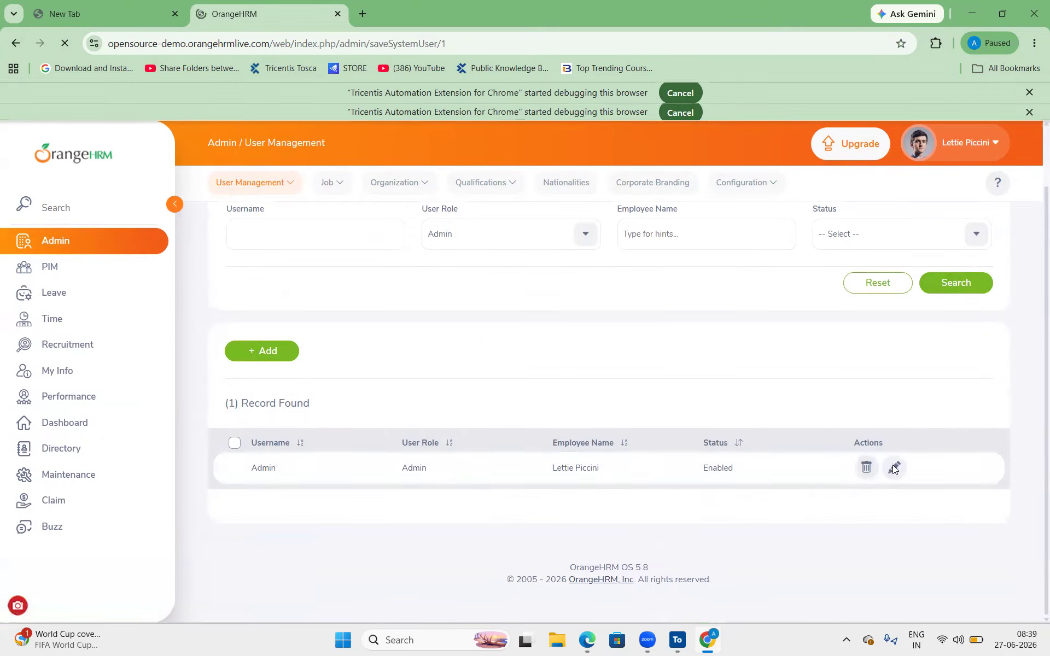
{"action": "scroll", "coordinate": [434, 299], "scroll_direction": "down", "scroll_amount": 1}
{"action": "left_click", "coordinate": [417, 273]}
{"action": "left_click", "coordinate": [312, 358]}
{"action": "left_click", "coordinate": [953, 420]}
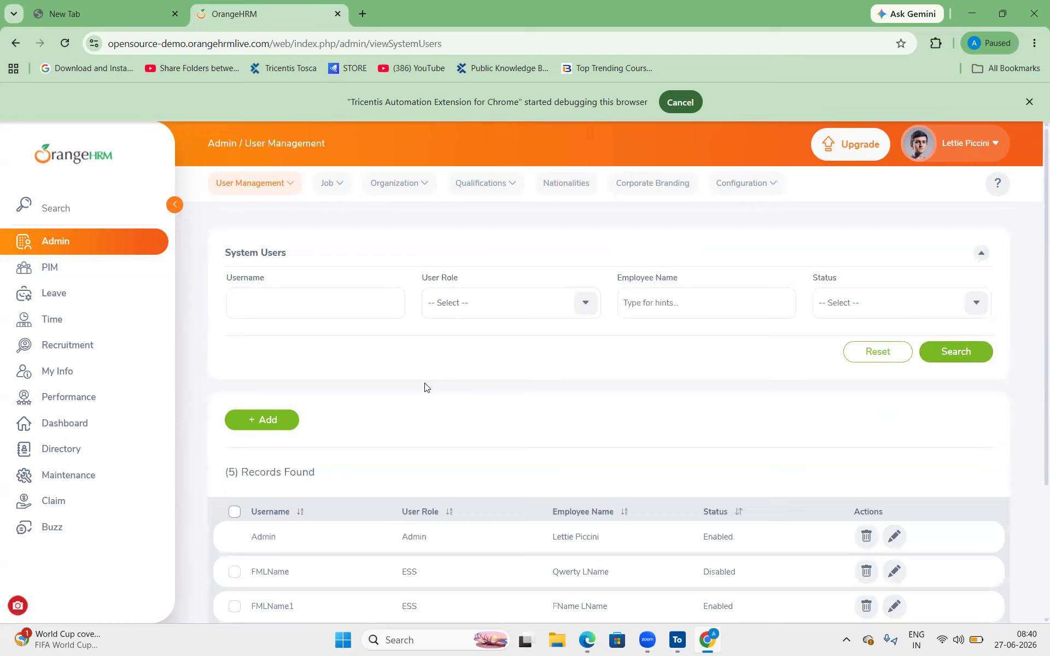
{"action": "mouse_move", "coordinate": [18, 605]}
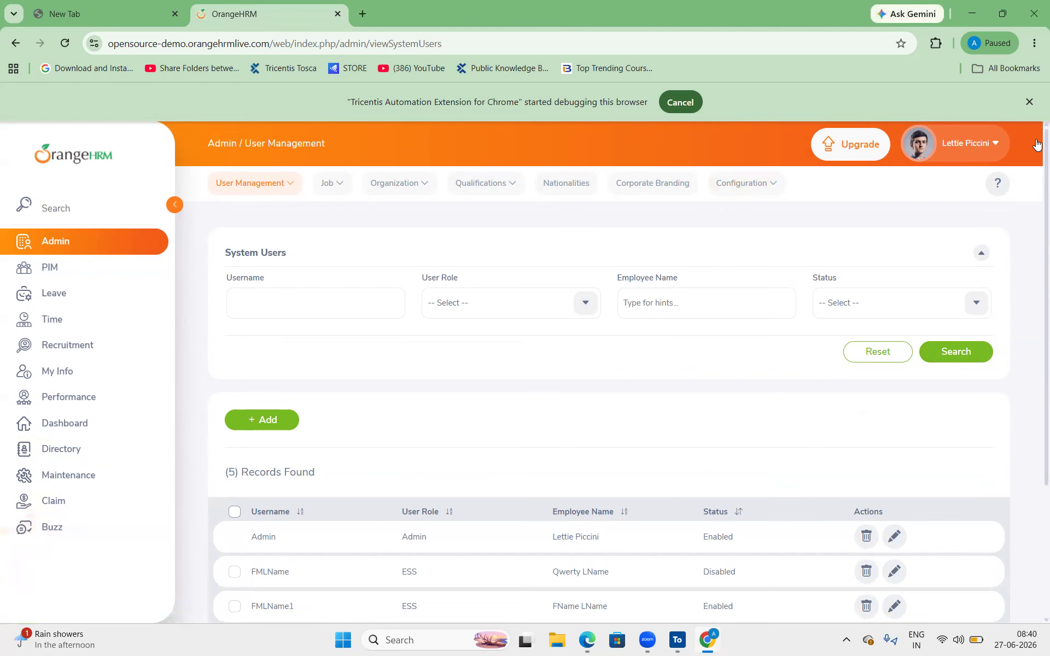
{"action": "left_click", "coordinate": [972, 13]}
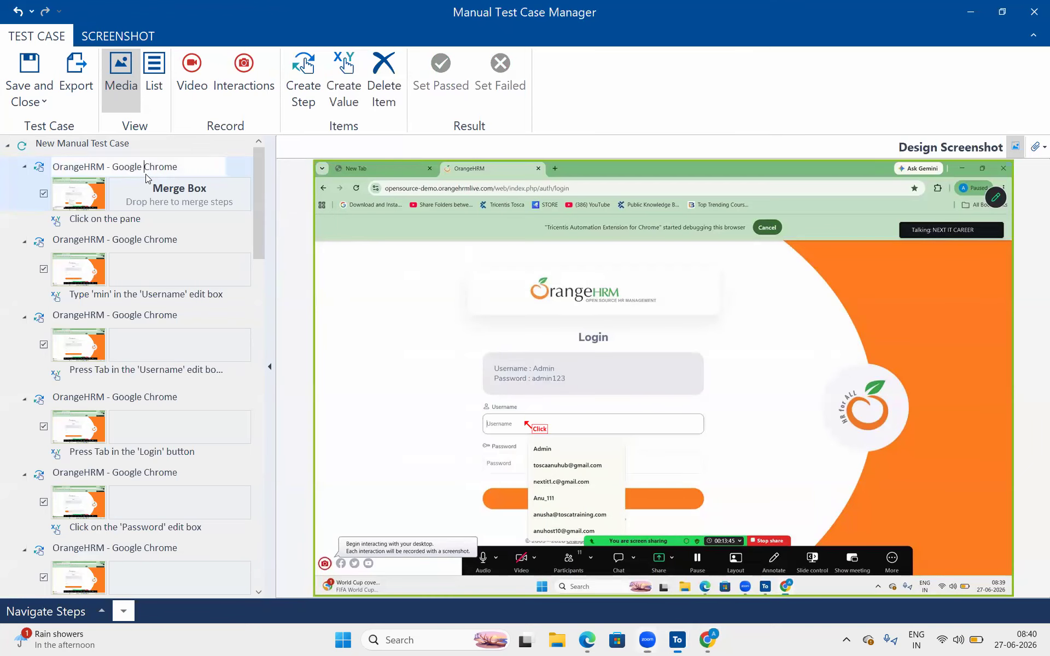
- Review the recorded steps from Type 'min' in Username through the typed-password screenshot
{"action": "left_click", "coordinate": [114, 221]}
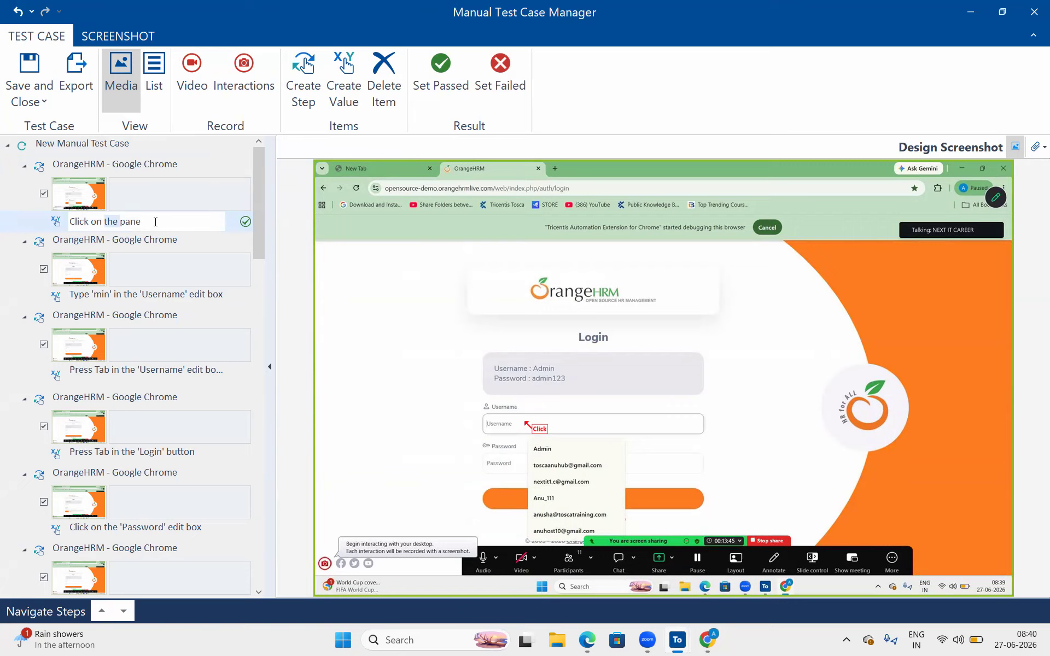
{"action": "left_click", "coordinate": [136, 295]}
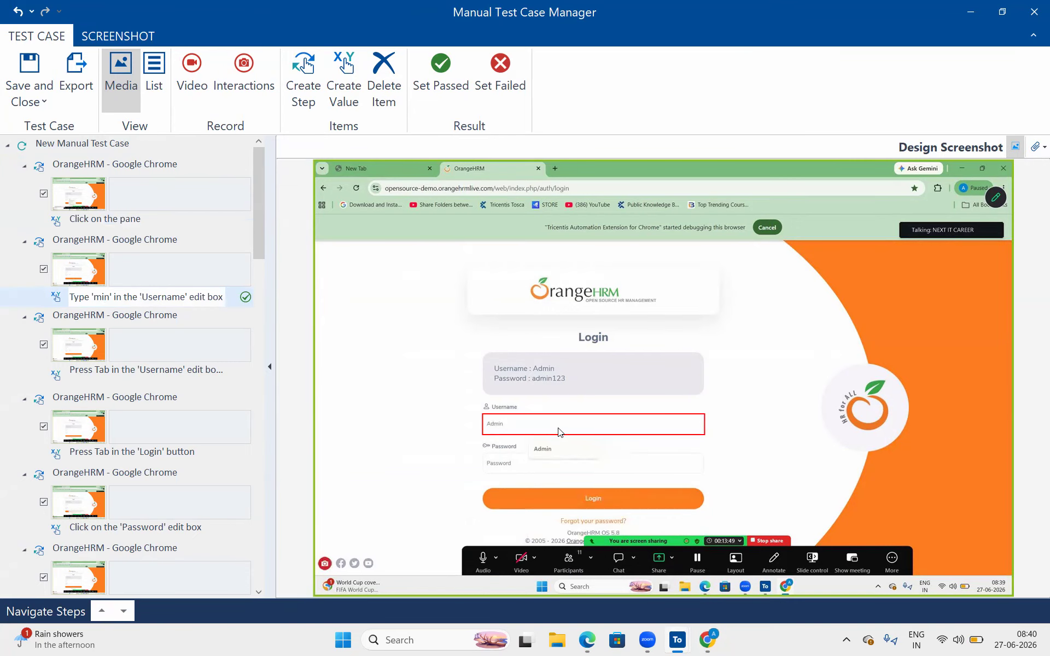
{"action": "left_click", "coordinate": [158, 374]}
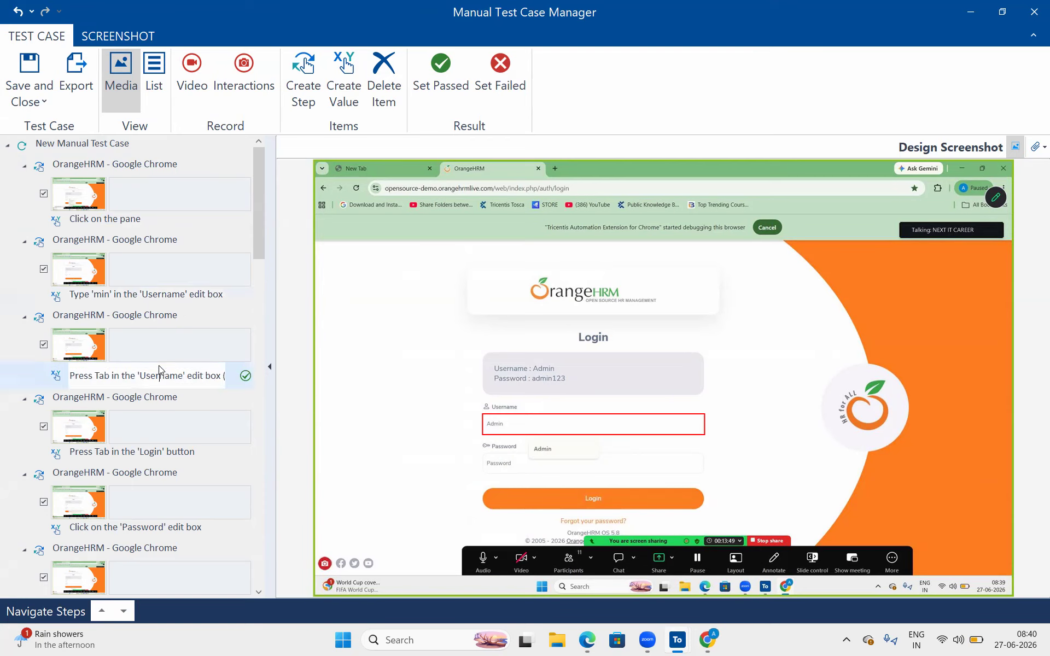
{"action": "left_click", "coordinate": [149, 453]}
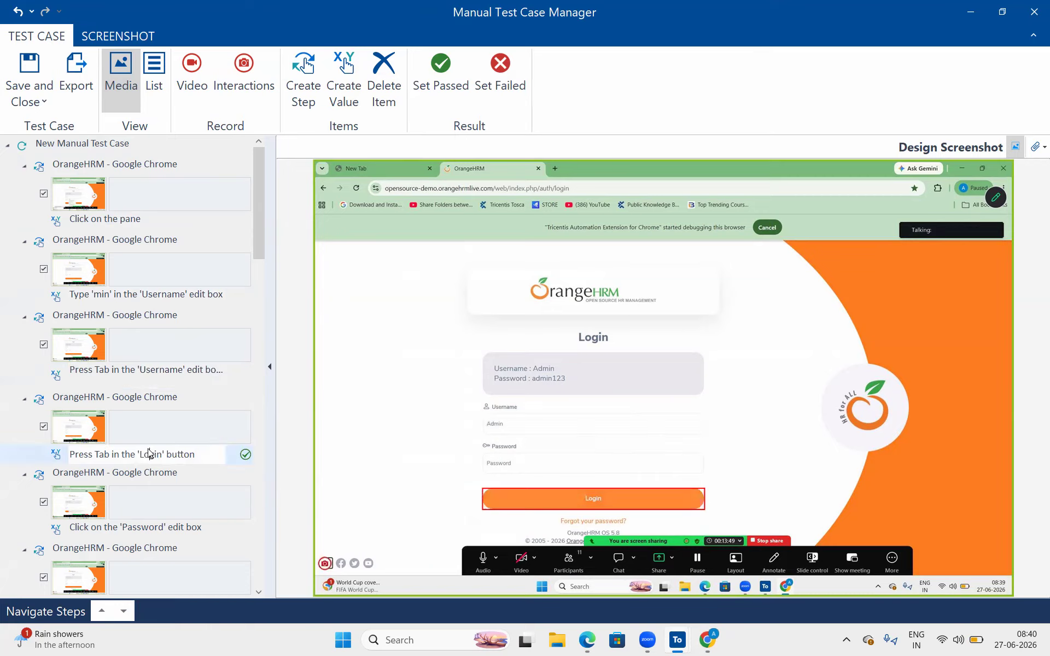
{"action": "left_click", "coordinate": [140, 529]}
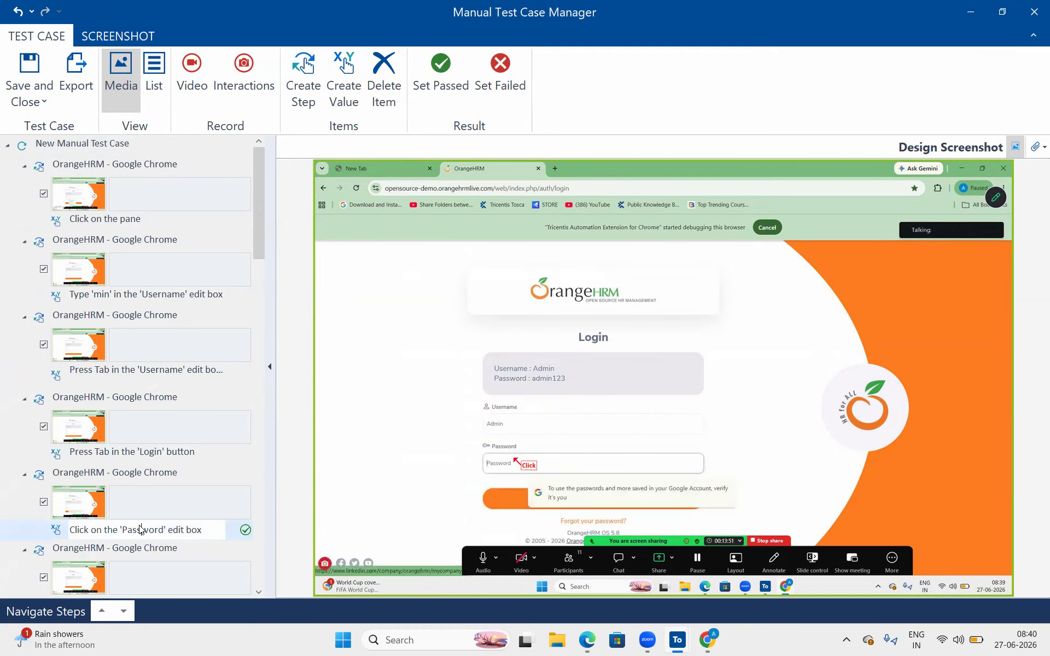
{"action": "left_click", "coordinate": [135, 567]}
{"action": "scroll", "coordinate": [135, 567], "scroll_direction": "down", "scroll_amount": 5}
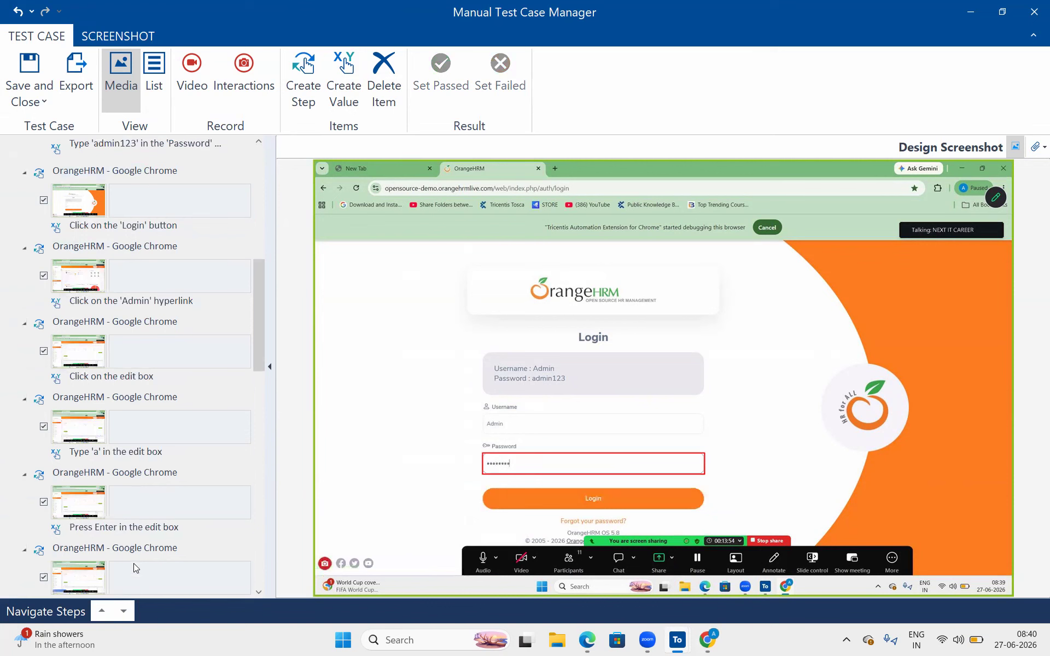
- Review the later steps: Login button click, Admin page, typing 'a' and Press Enter
{"action": "left_click", "coordinate": [200, 236]}
{"action": "left_click", "coordinate": [175, 324]}
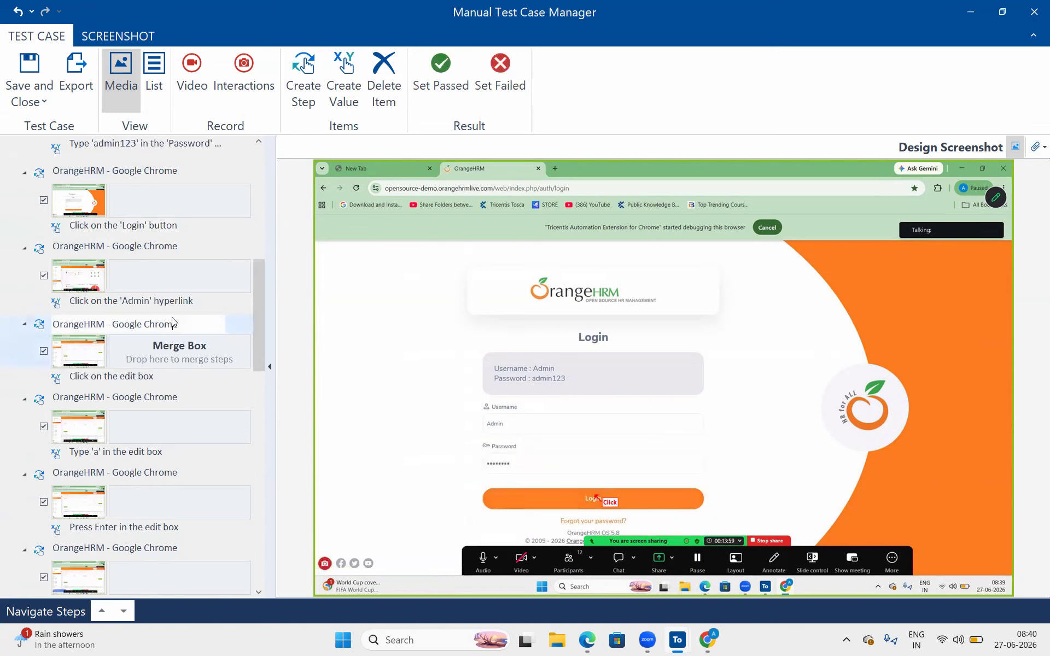
{"action": "left_click", "coordinate": [166, 400]}
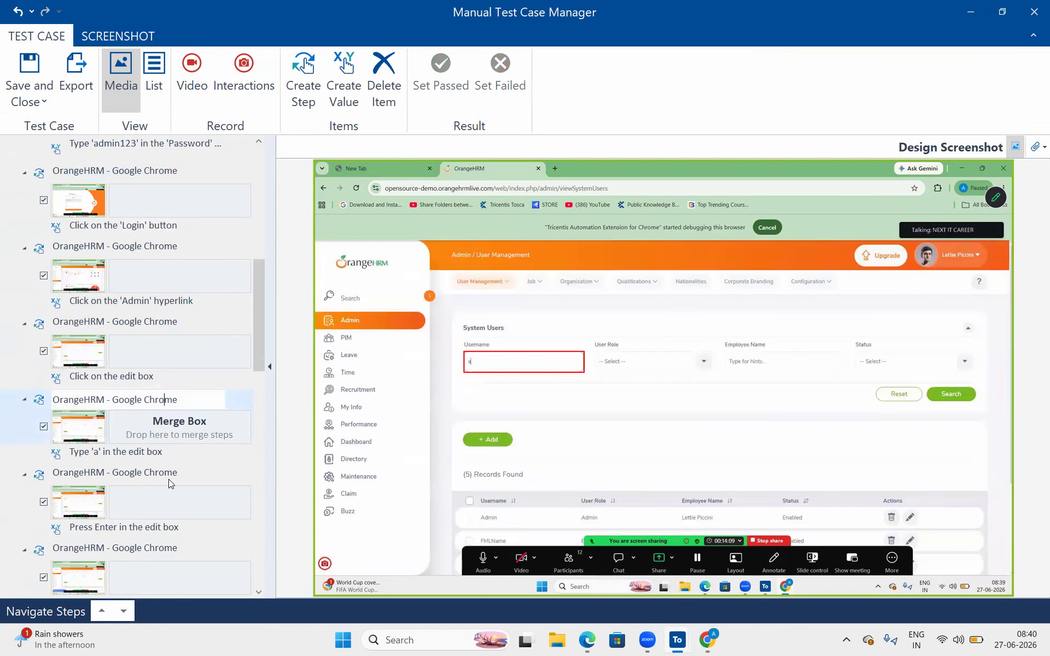
{"action": "left_click", "coordinate": [164, 531]}
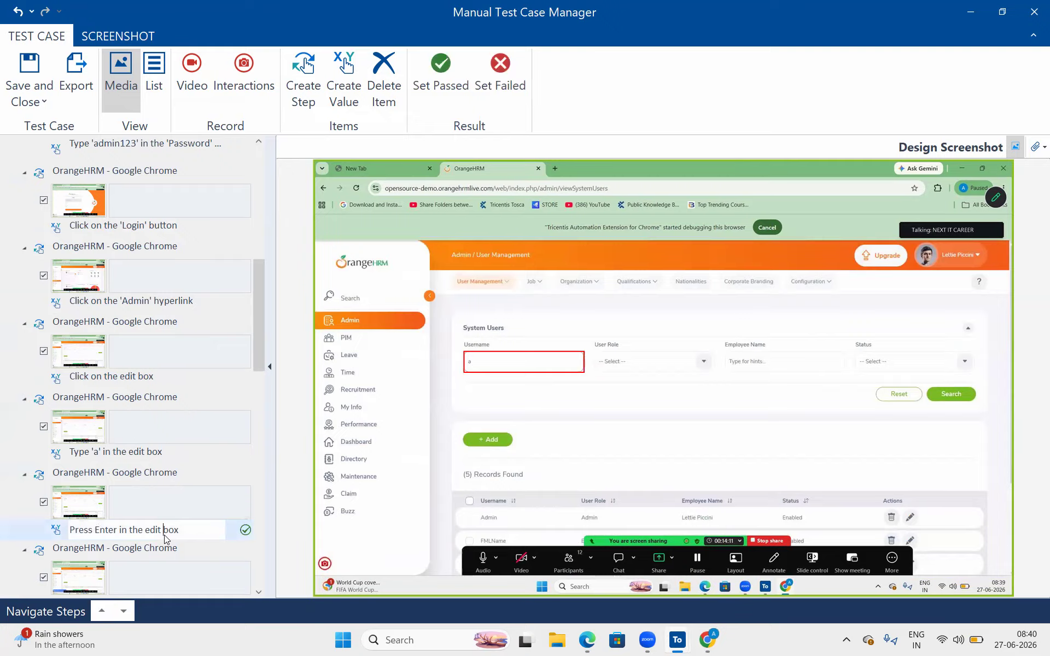
{"action": "left_click", "coordinate": [159, 462]}
{"action": "left_click_drag", "start_coordinate": [255, 307], "coordinate": [182, 103]}
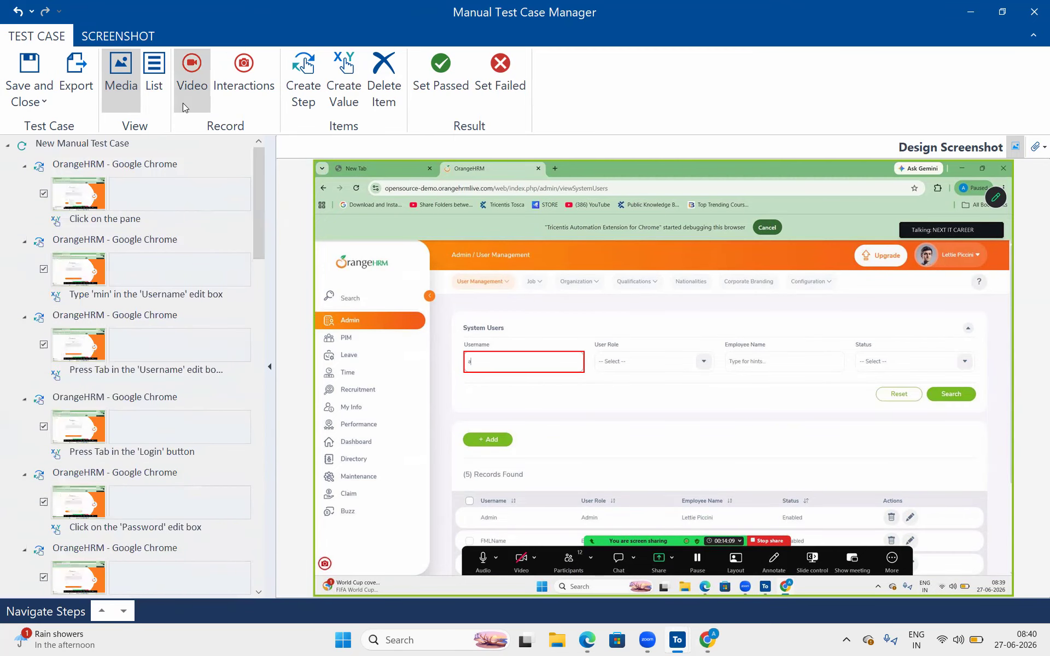
- Mark the first recorded step, 'Click on the pane', as Passed
{"action": "left_click", "coordinate": [155, 187]}
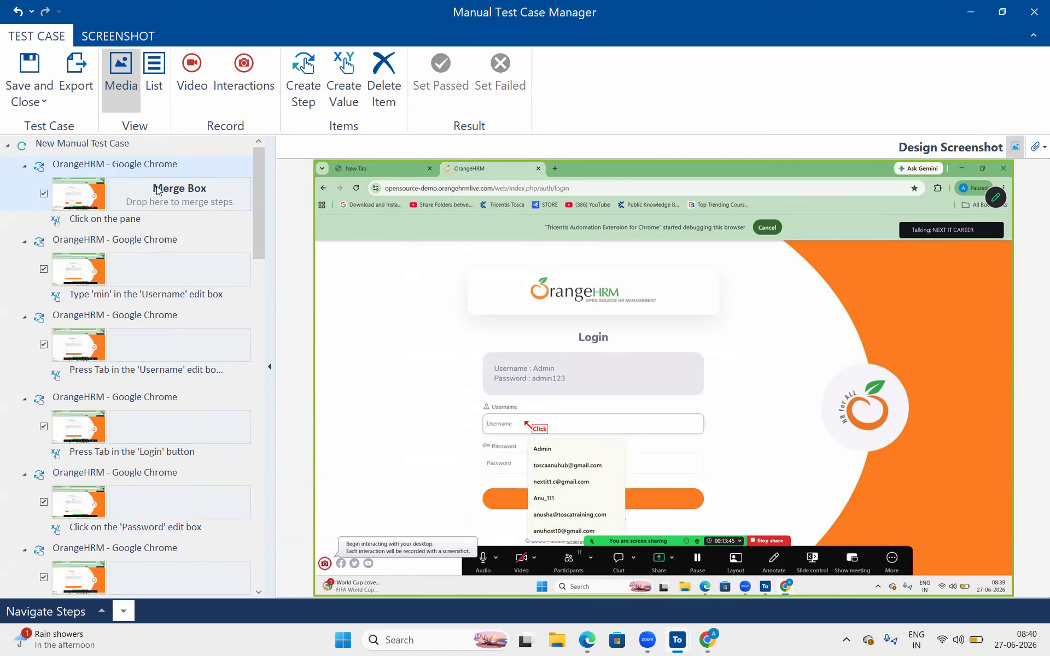
{"action": "left_click", "coordinate": [244, 221]}
{"action": "left_click", "coordinate": [245, 221]}
{"action": "left_click", "coordinate": [244, 222]}
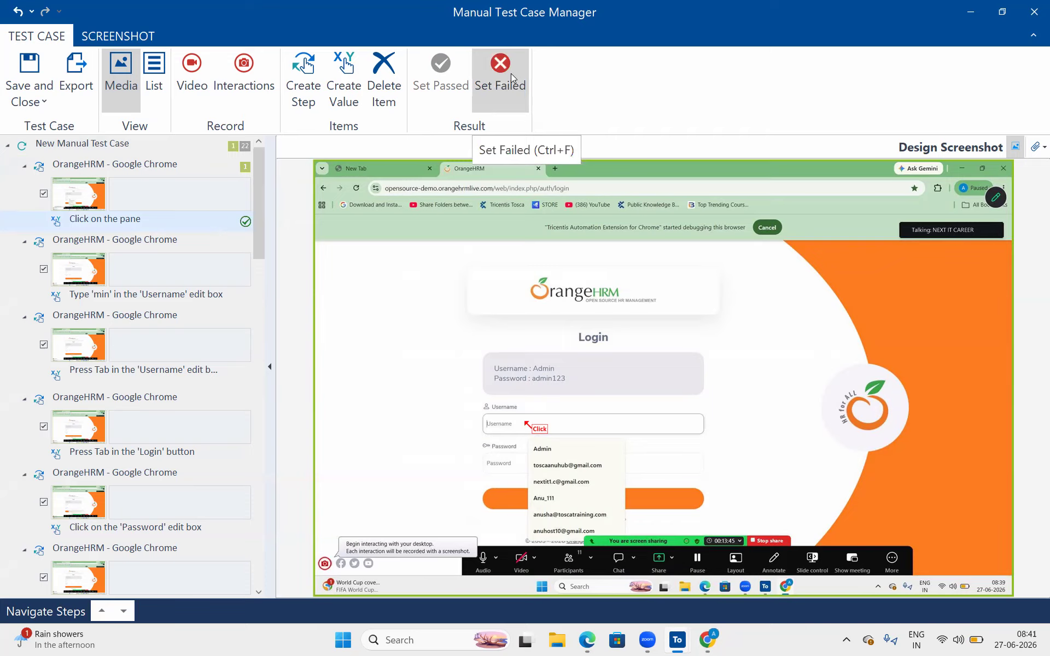
- Mark Type 'min', Press Tab, Click on the edit box, Type 'a' and Press Enter as Passed
{"action": "left_click", "coordinate": [245, 297]}
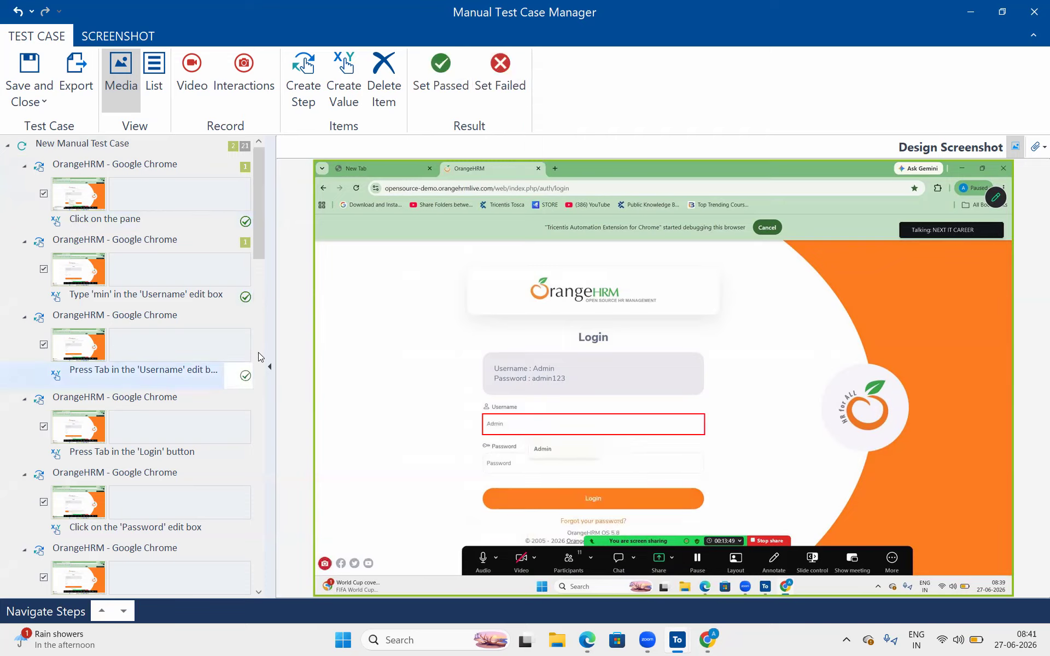
{"action": "left_click", "coordinate": [244, 378]}
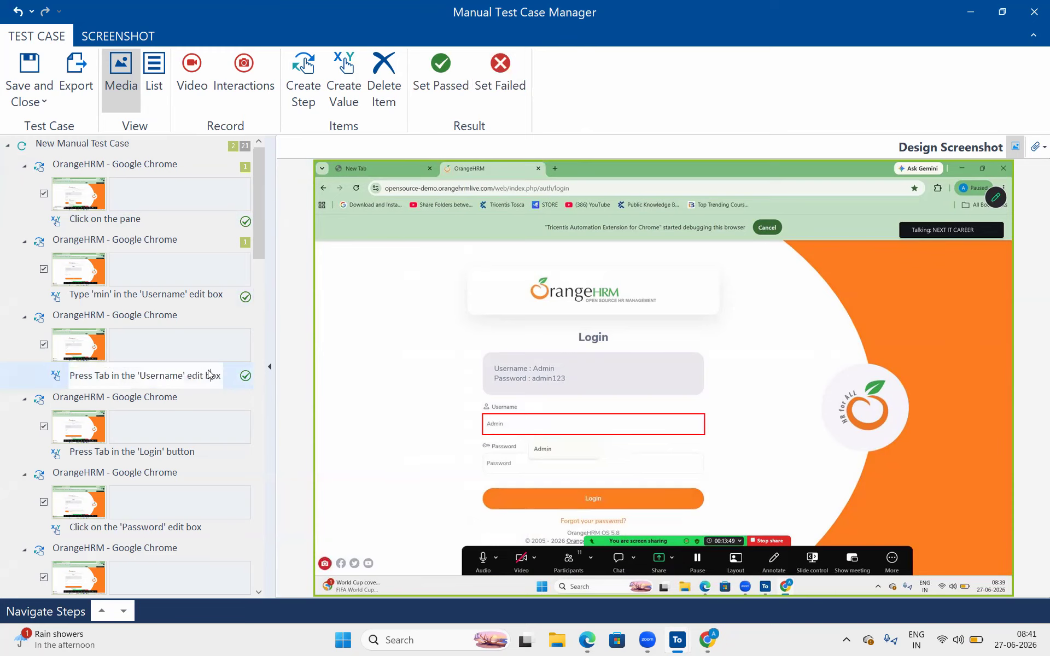
{"action": "left_click_drag", "start_coordinate": [220, 373], "coordinate": [121, 373]}
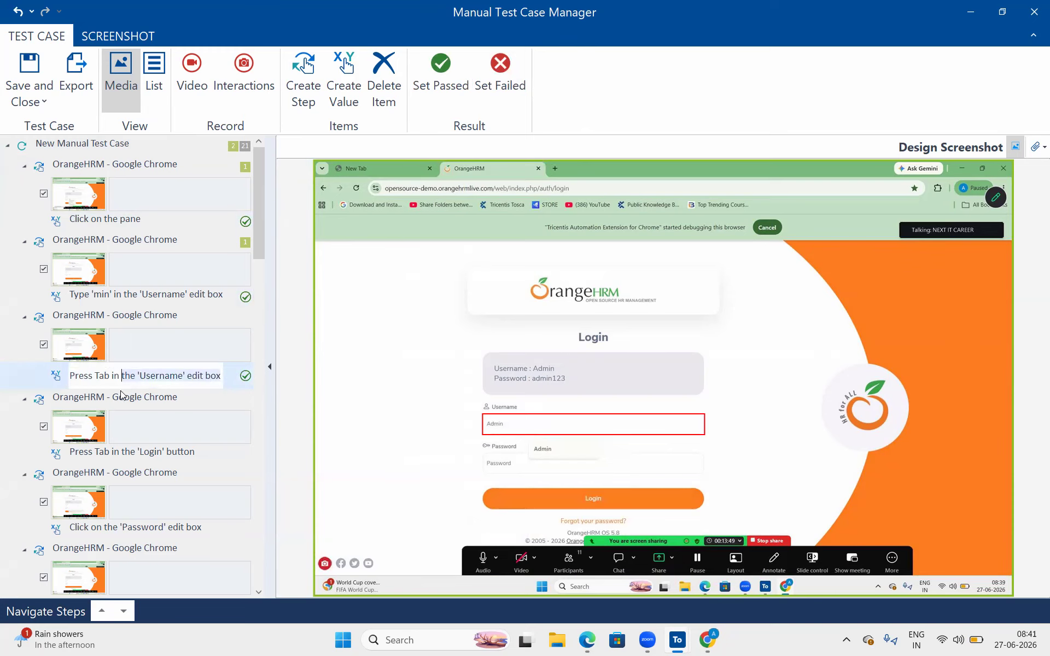
{"action": "left_click", "coordinate": [255, 380]}
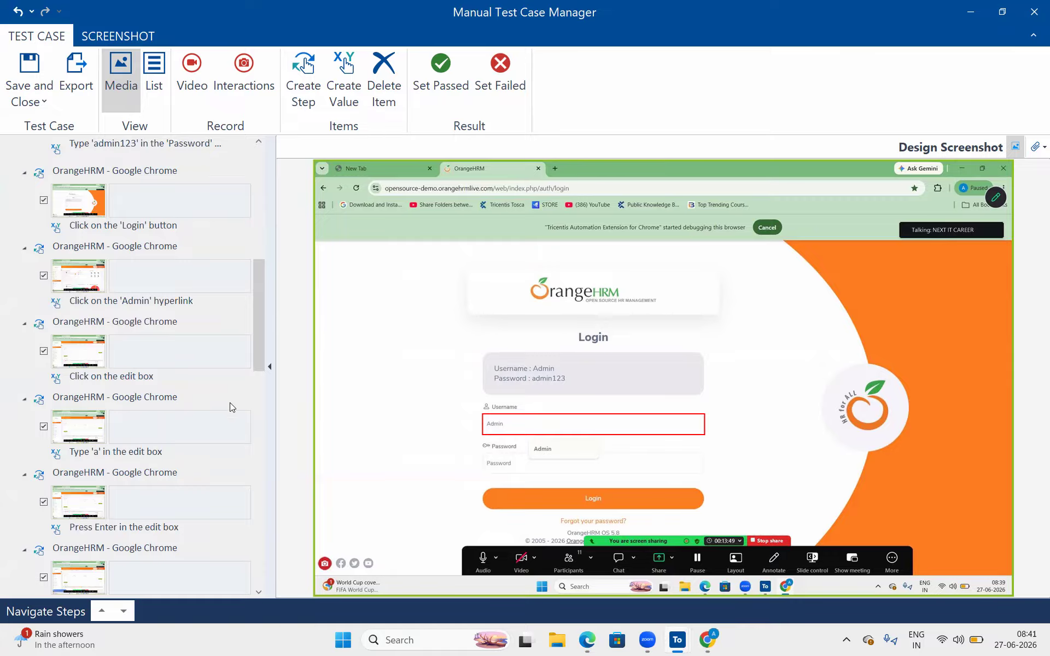
{"action": "left_click", "coordinate": [245, 378]}
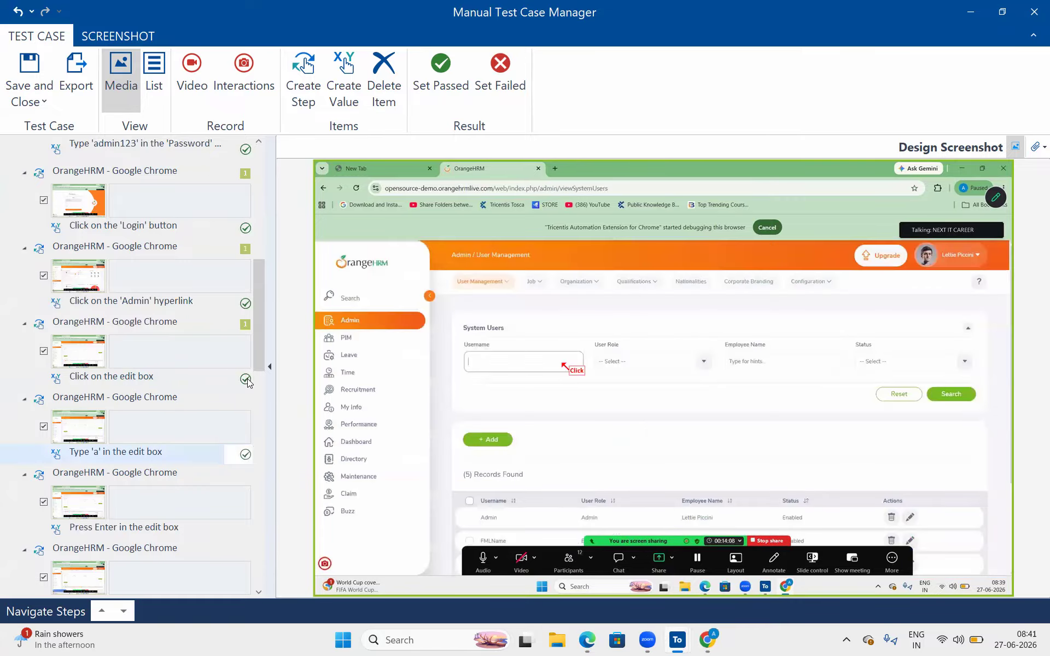
{"action": "left_click", "coordinate": [246, 456]}
{"action": "left_click", "coordinate": [245, 529]}
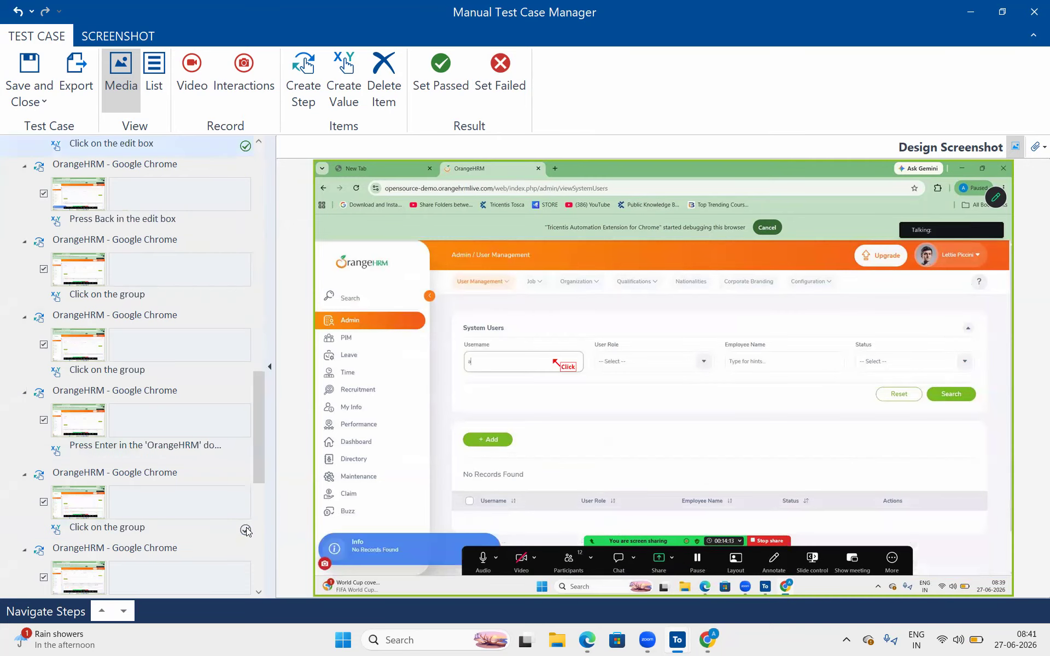
- Mark the Click on the group, Press Enter, Admin dataitem, button and final document steps Passed
{"action": "scroll", "coordinate": [246, 527], "scroll_direction": "up", "scroll_amount": 3}
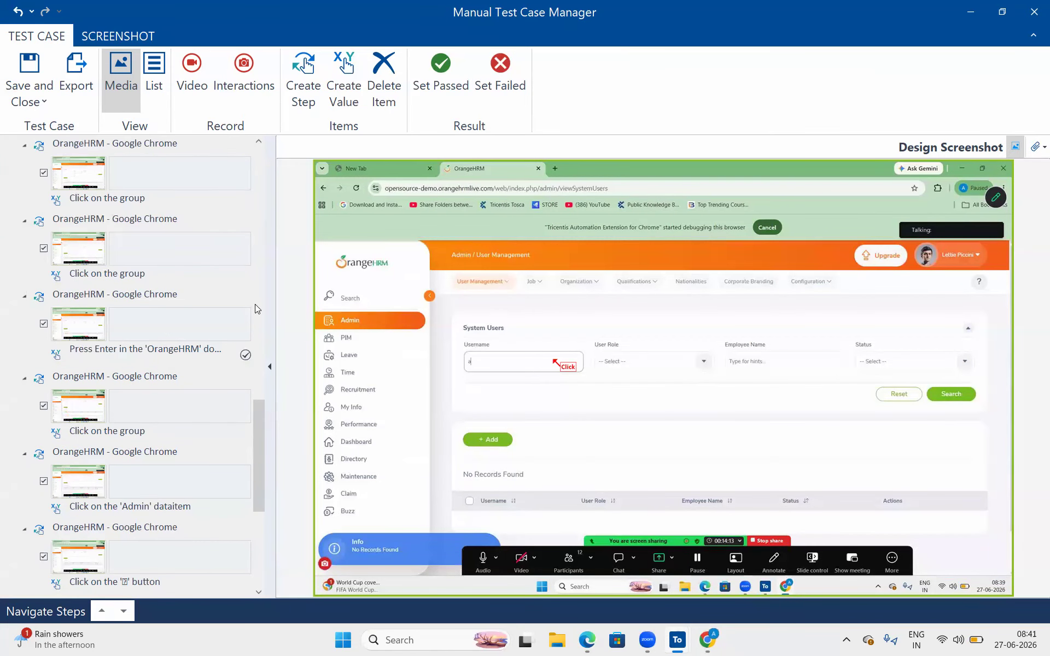
{"action": "left_click", "coordinate": [246, 201]}
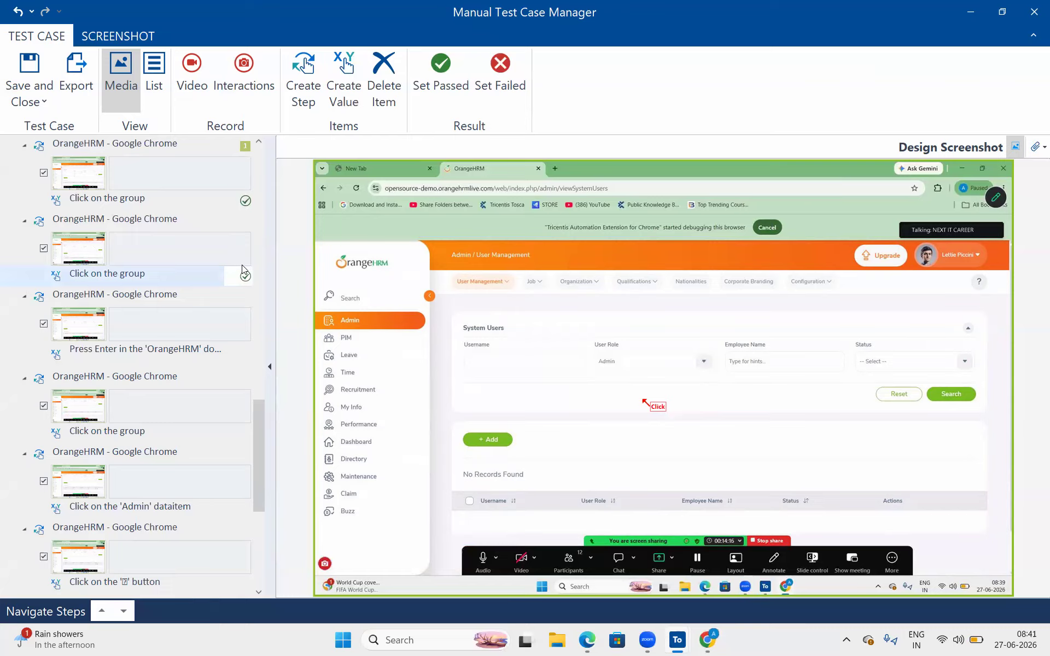
{"action": "left_click", "coordinate": [246, 275]}
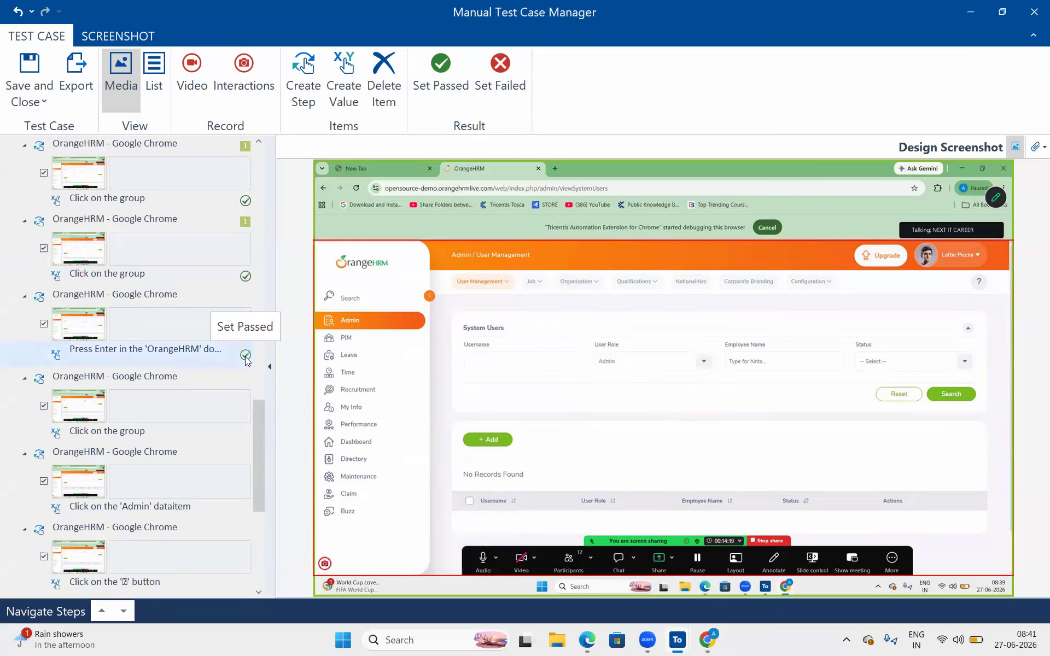
{"action": "left_click", "coordinate": [246, 355]}
{"action": "left_click", "coordinate": [245, 434]}
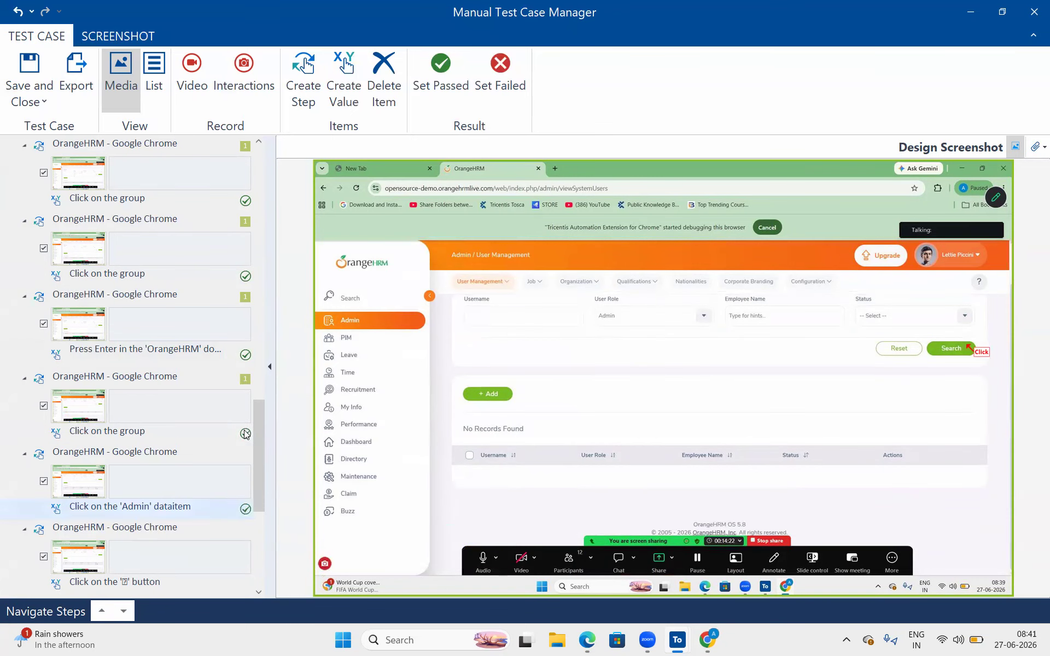
{"action": "left_click", "coordinate": [245, 514]}
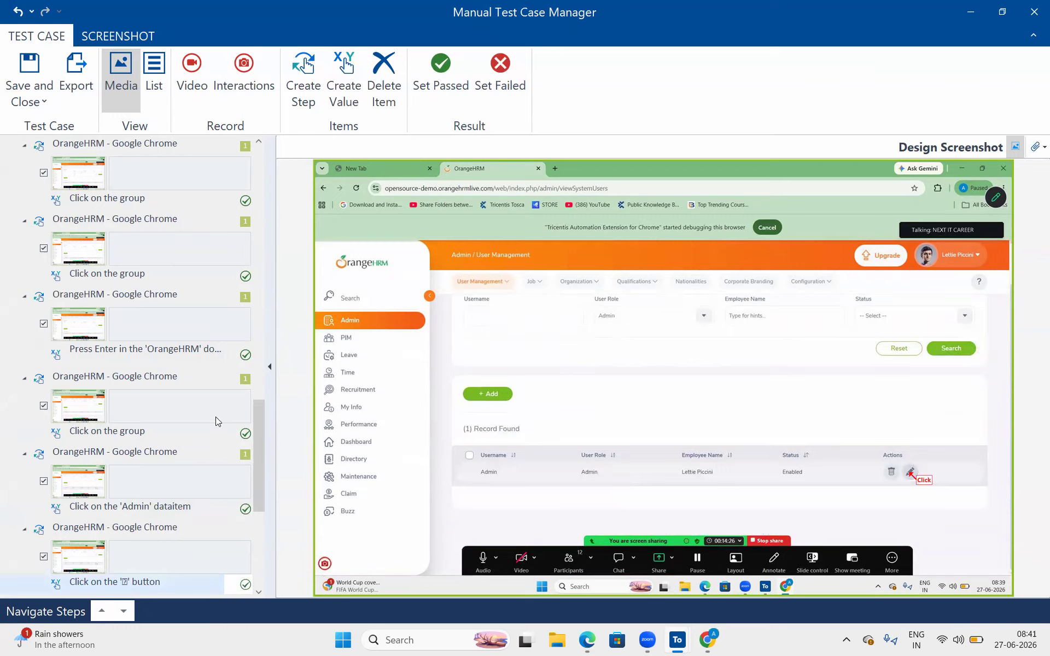
{"action": "left_click", "coordinate": [246, 585]}
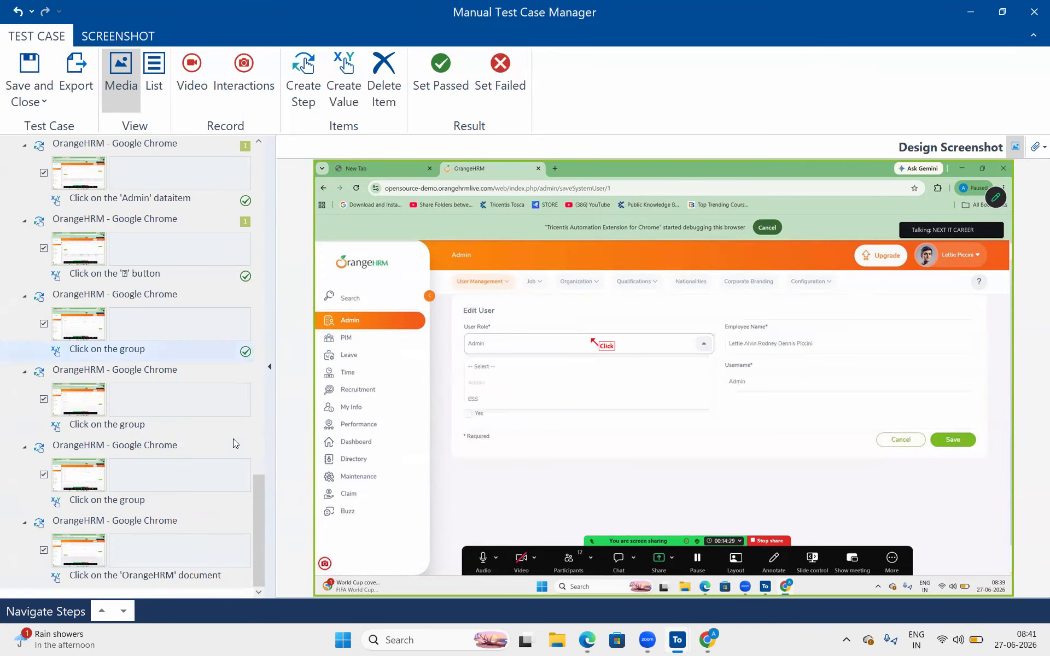
{"action": "left_click", "coordinate": [246, 427]}
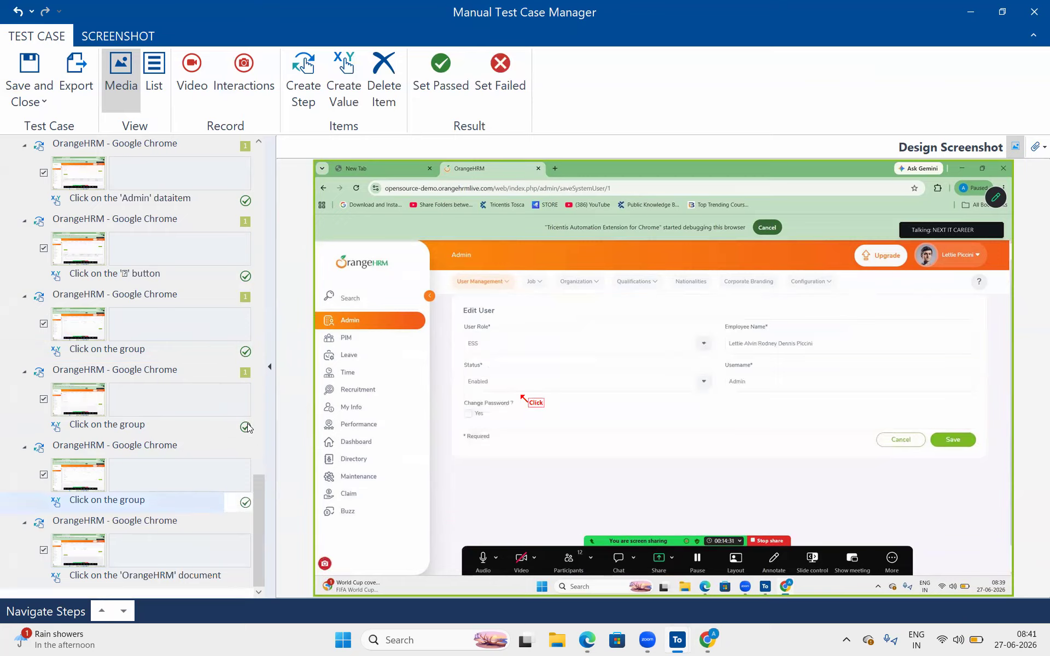
{"action": "left_click", "coordinate": [246, 505]}
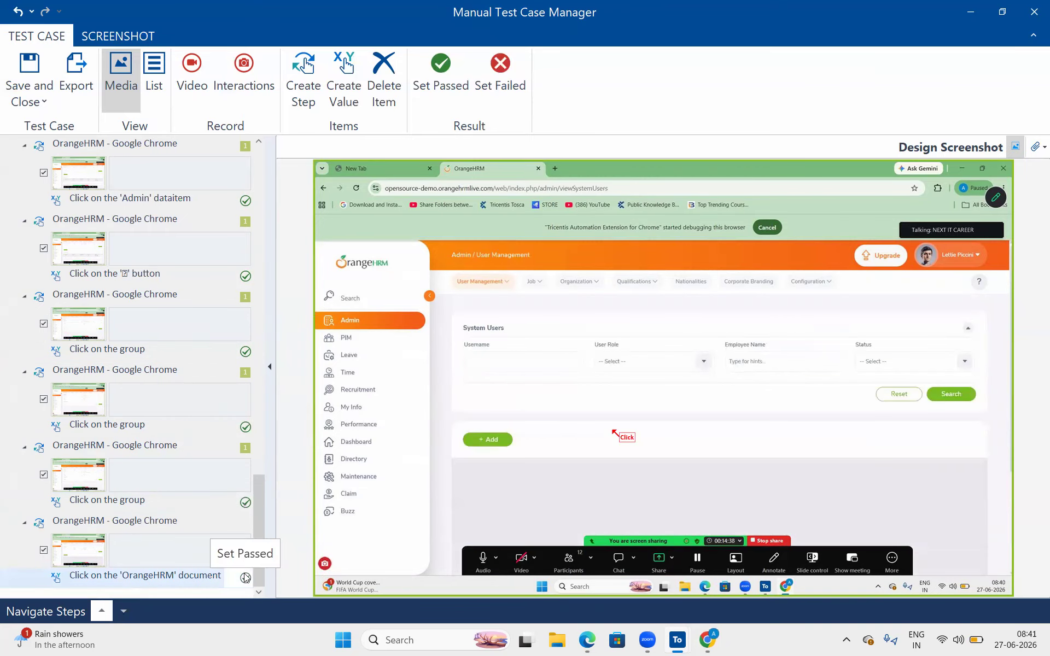
{"action": "left_click", "coordinate": [246, 578]}
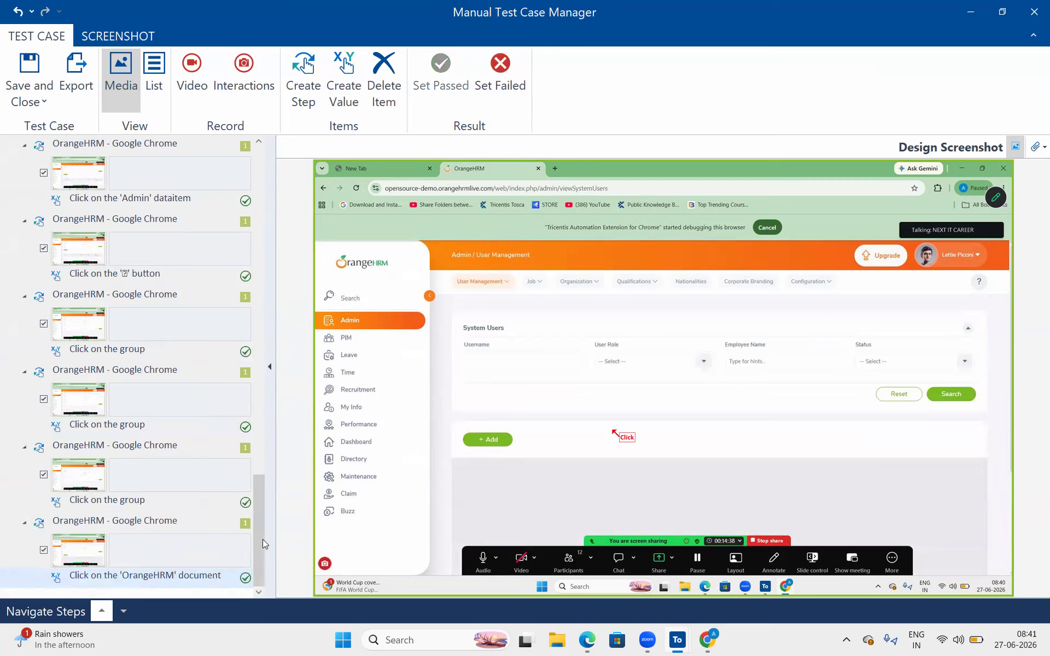
- Show the manual test case steps as a results list using List view
{"action": "left_click_drag", "start_coordinate": [262, 539], "coordinate": [253, 210]}
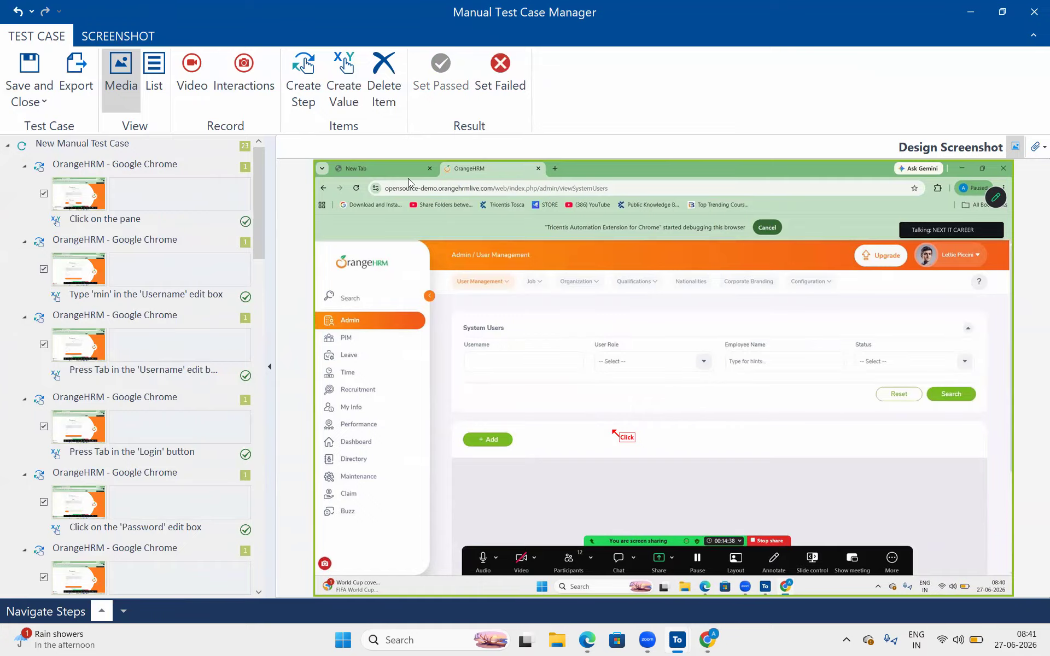
{"action": "left_click", "coordinate": [623, 437]}
{"action": "left_click", "coordinate": [146, 90]}
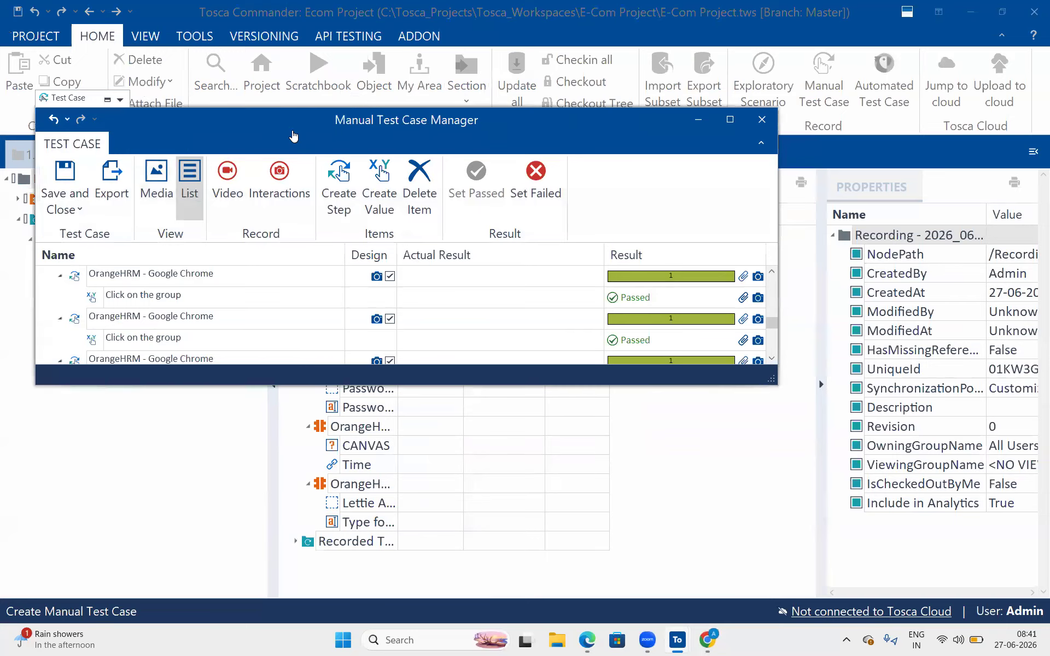
- Maximise the Manual Test Case Manager and bring up the SCREENSHOT annotation tools
{"action": "double_click", "coordinate": [293, 136]}
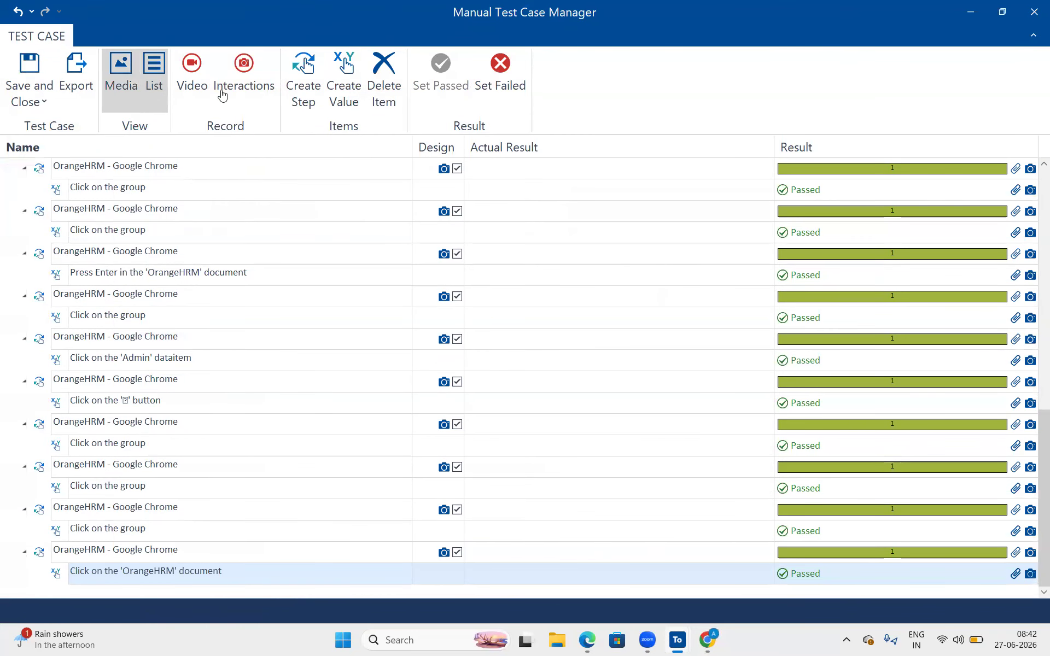
{"action": "left_click", "coordinate": [119, 83]}
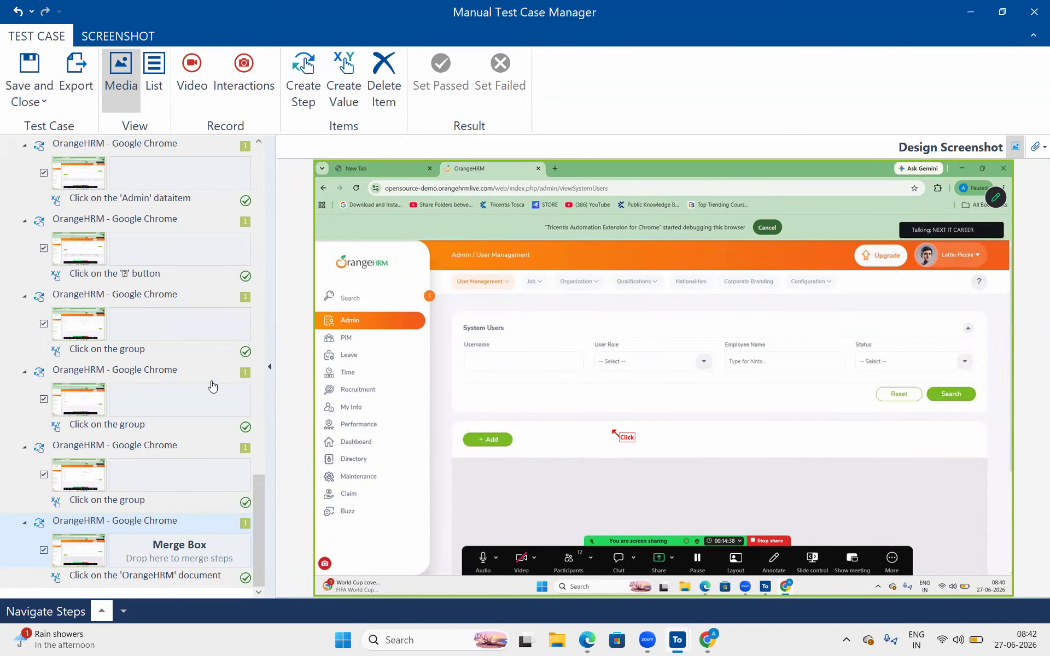
{"action": "left_click", "coordinate": [123, 36]}
{"action": "left_click", "coordinate": [58, 37]}
{"action": "left_click", "coordinate": [116, 33]}
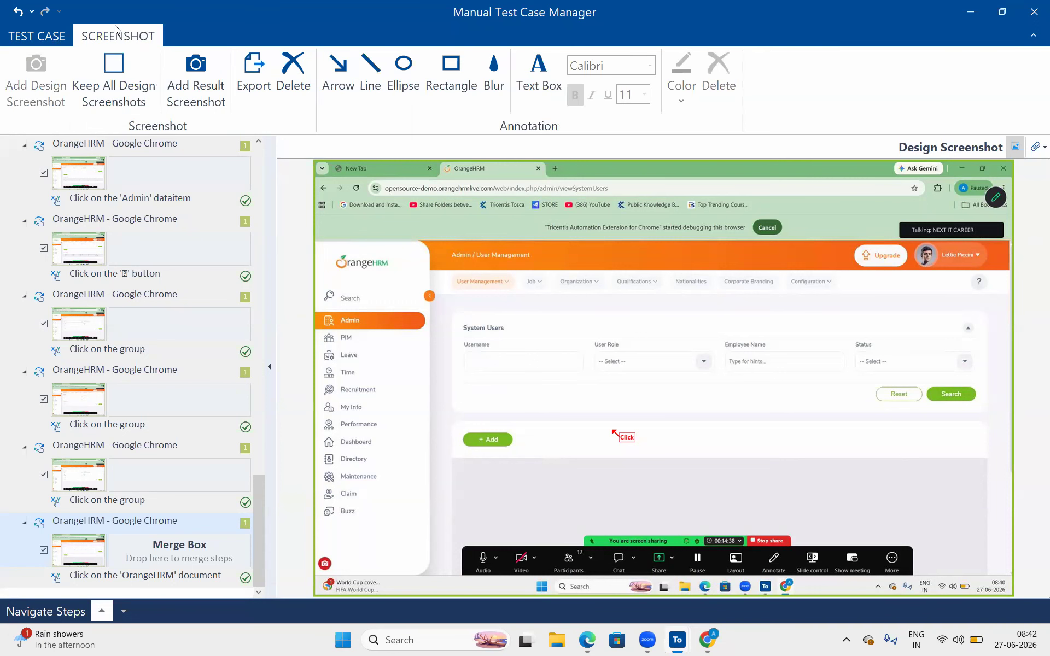
{"action": "left_click", "coordinate": [32, 36]}
{"action": "left_click", "coordinate": [107, 33]}
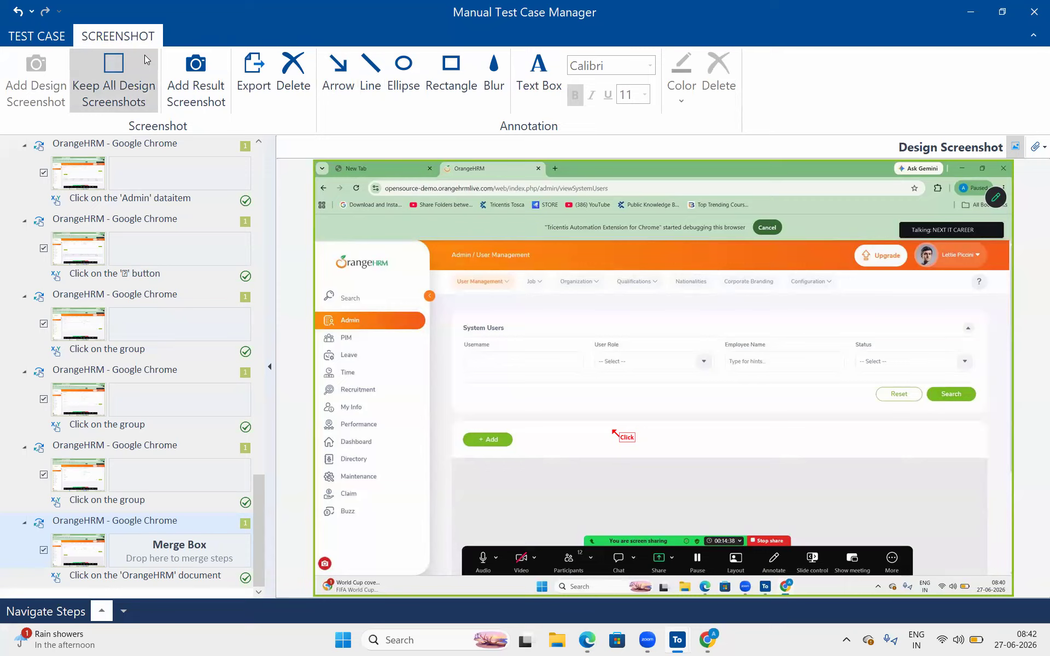
- Draw a red rectangle around User Role and an arrow pointing at it
{"action": "left_click", "coordinate": [452, 65]}
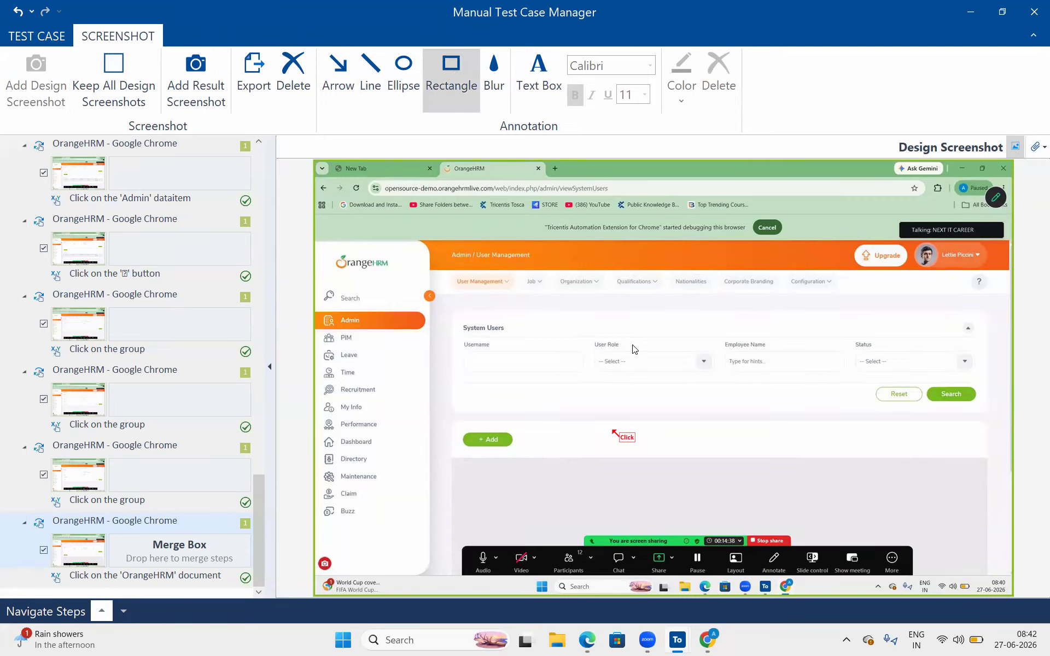
{"action": "left_click_drag", "start_coordinate": [589, 335], "coordinate": [718, 379]}
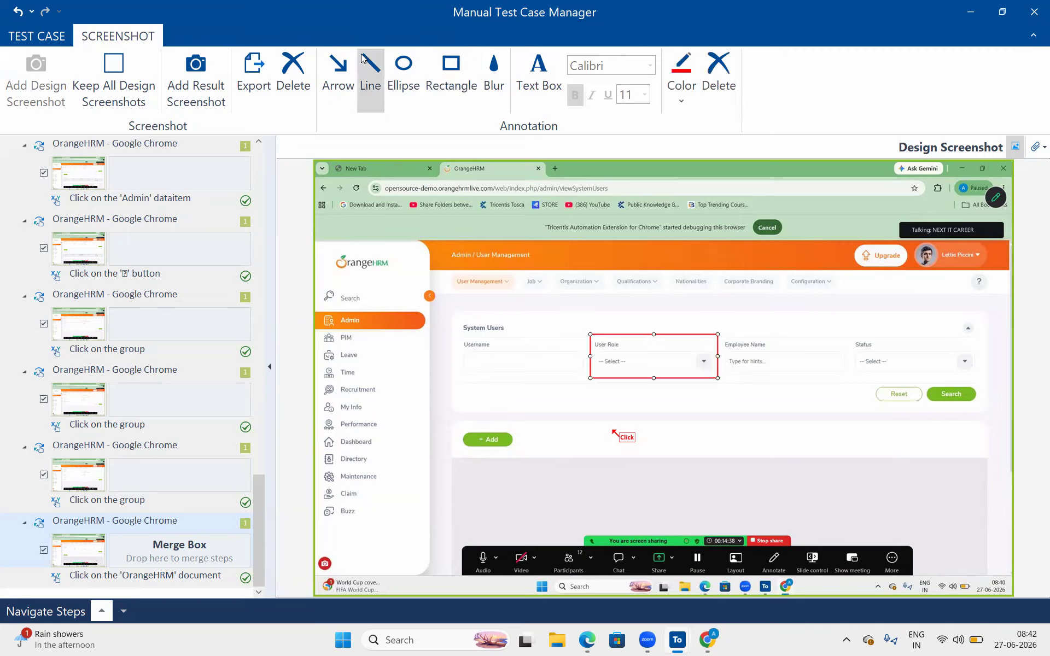
{"action": "left_click", "coordinate": [345, 61]}
{"action": "left_click_drag", "start_coordinate": [617, 296], "coordinate": [647, 333]}
{"action": "left_click", "coordinate": [535, 301]}
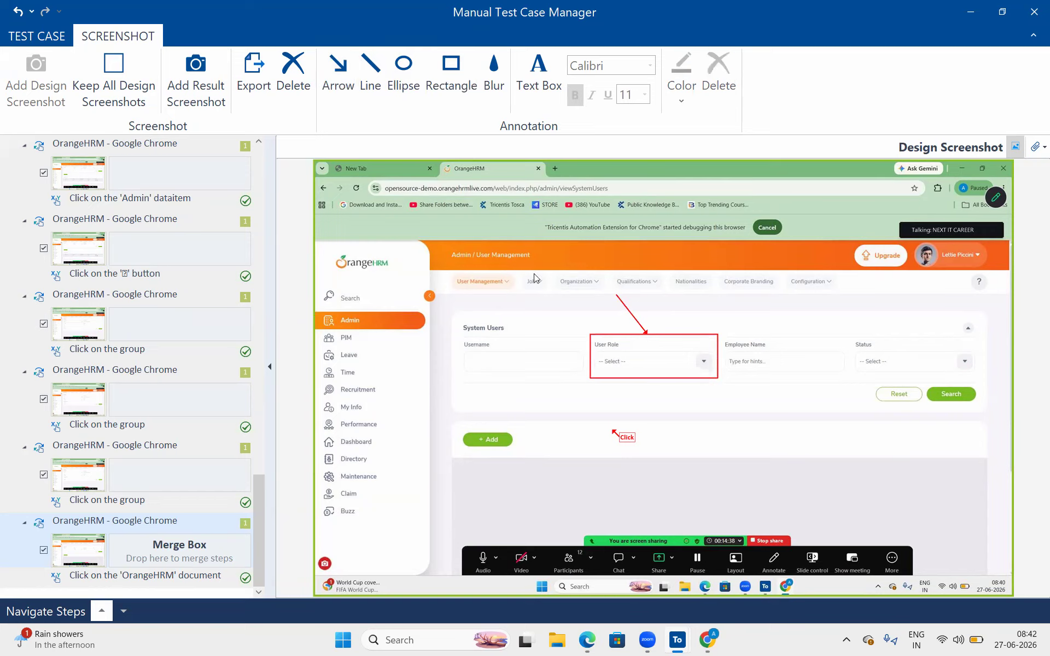
- Blur out the Username label on the screenshot
{"action": "left_click", "coordinate": [492, 84]}
{"action": "left_click", "coordinate": [481, 343]}
{"action": "left_click", "coordinate": [488, 91]}
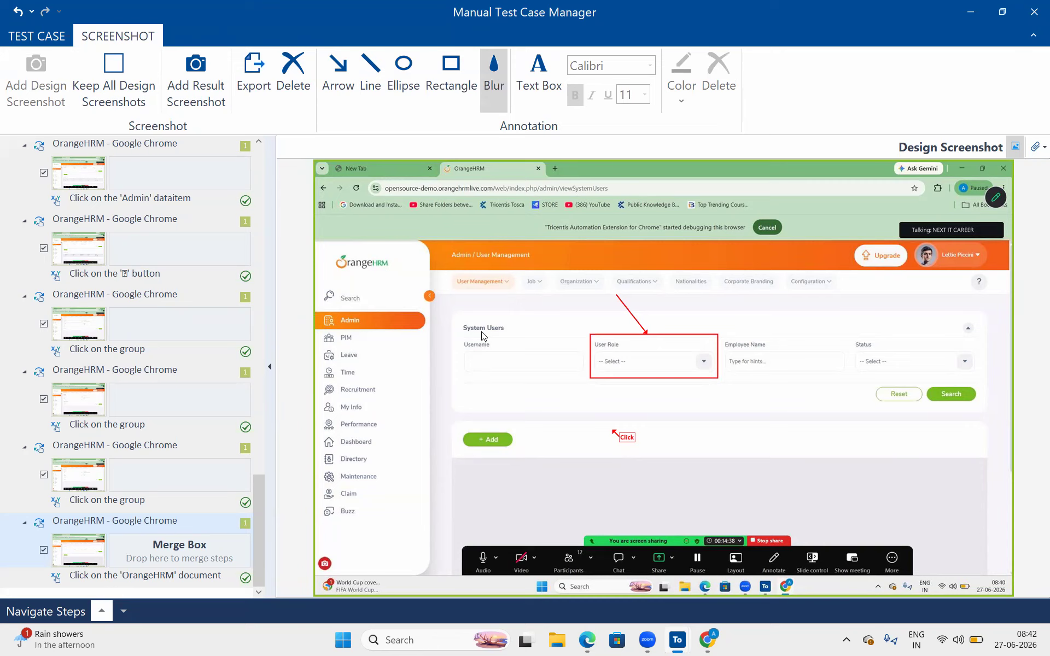
{"action": "left_click_drag", "start_coordinate": [462, 340], "coordinate": [507, 357]}
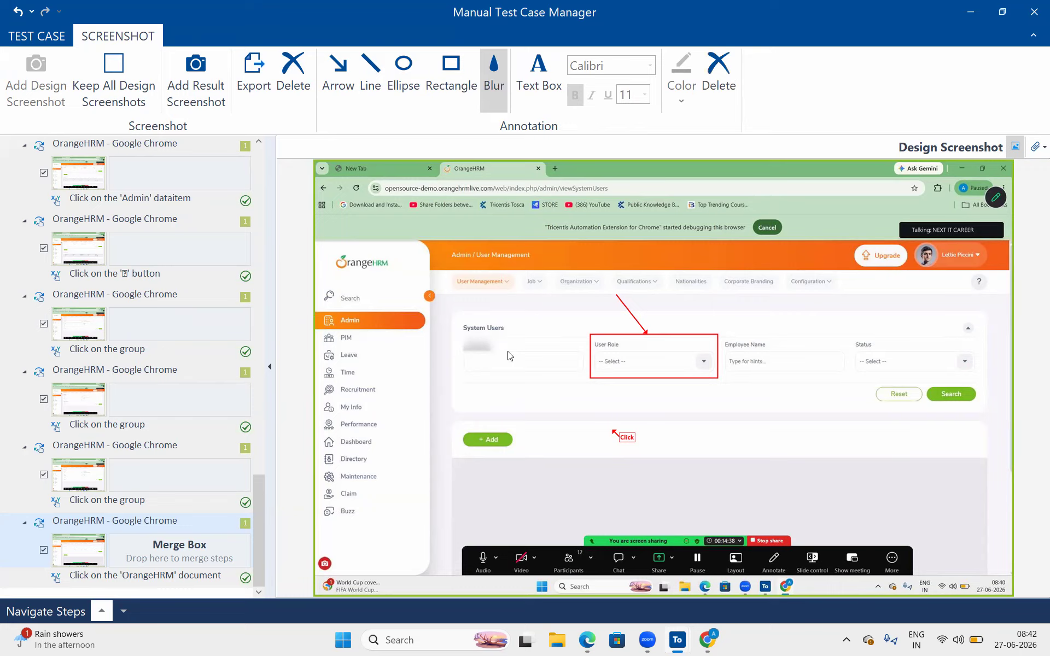
{"action": "left_click", "coordinate": [499, 386]}
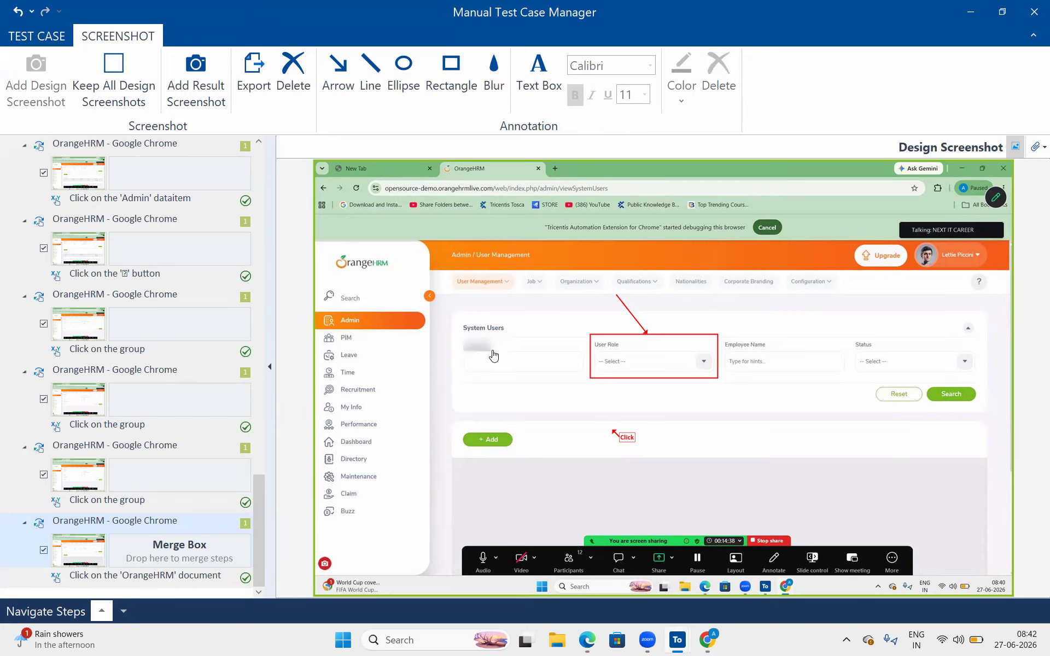
- Circle the Reset button with a red ellipse
{"action": "left_click", "coordinate": [402, 72]}
{"action": "left_click_drag", "start_coordinate": [873, 381], "coordinate": [921, 404]}
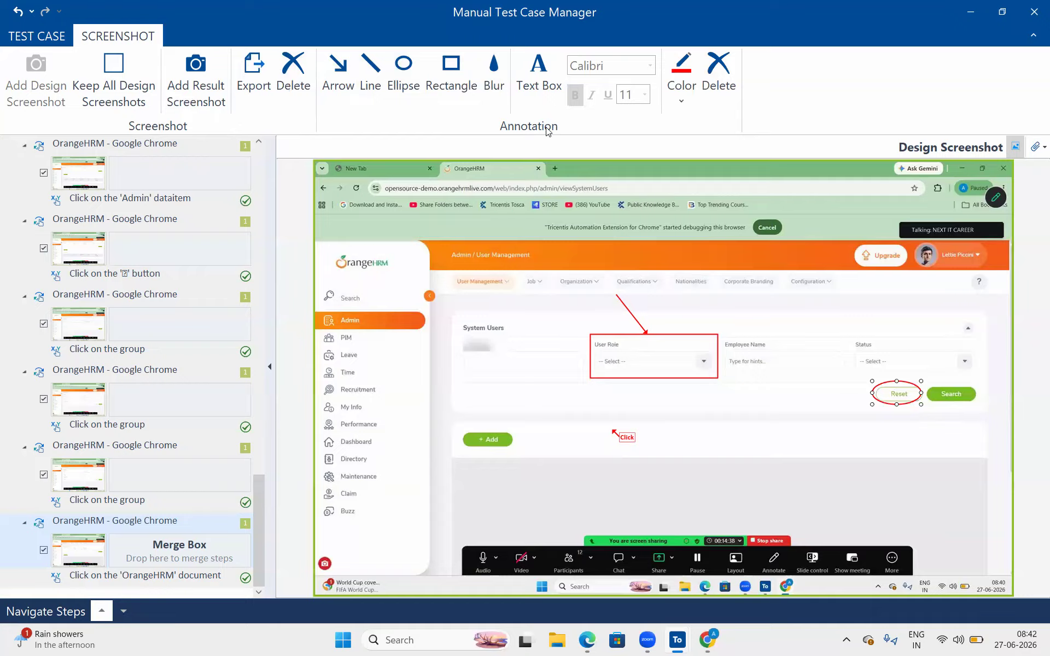
{"action": "left_click", "coordinate": [677, 86]}
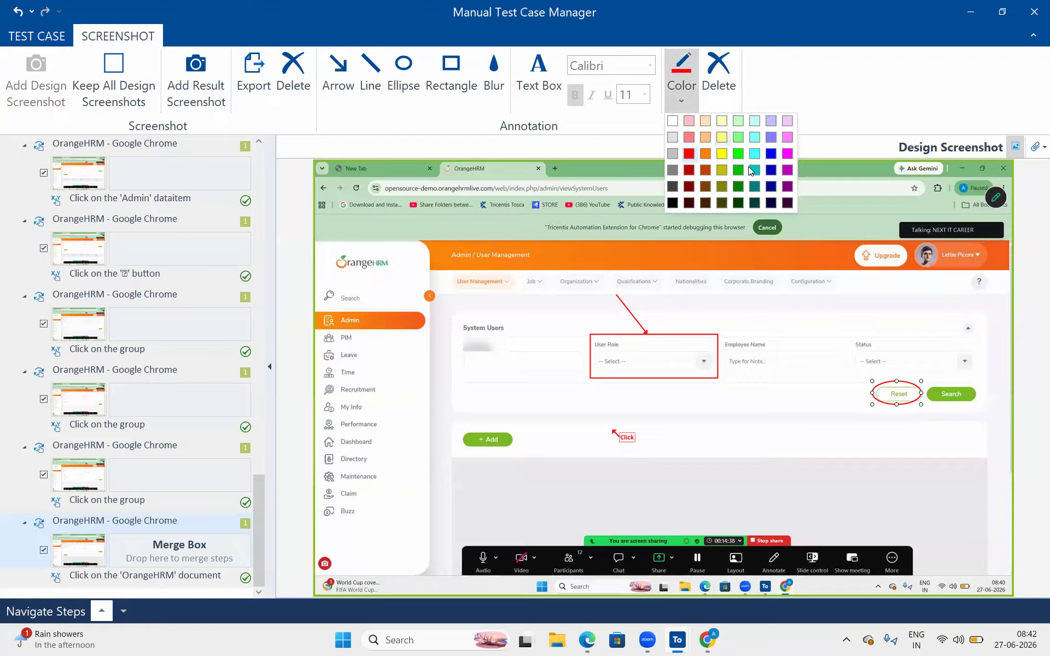
{"action": "left_click", "coordinate": [355, 131]}
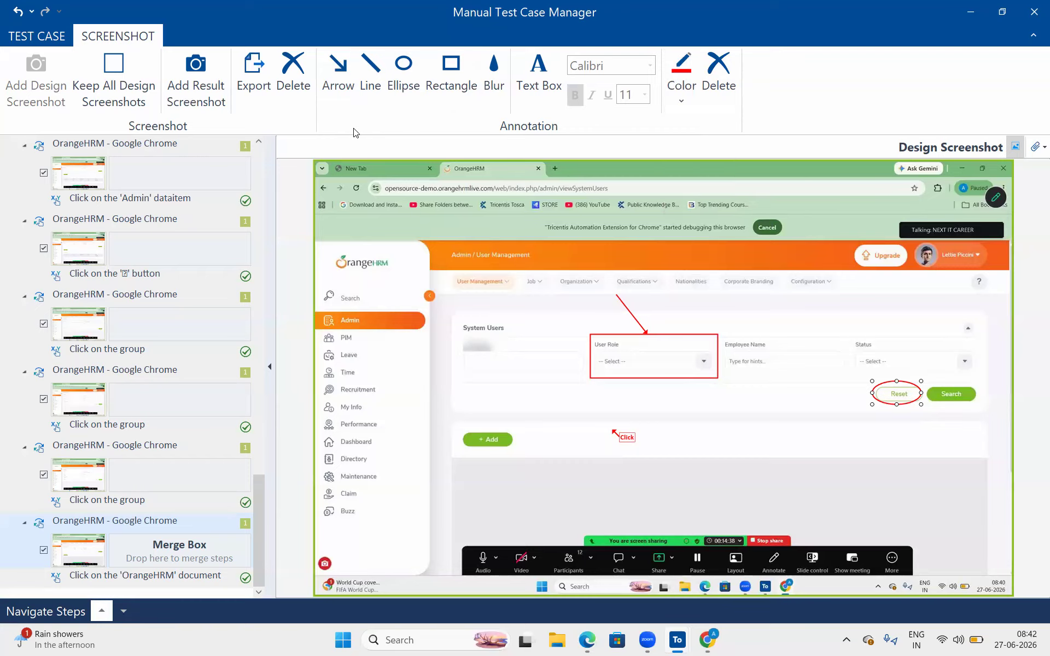
- Select the Login button step group in the test case tools
{"action": "left_click", "coordinate": [43, 39]}
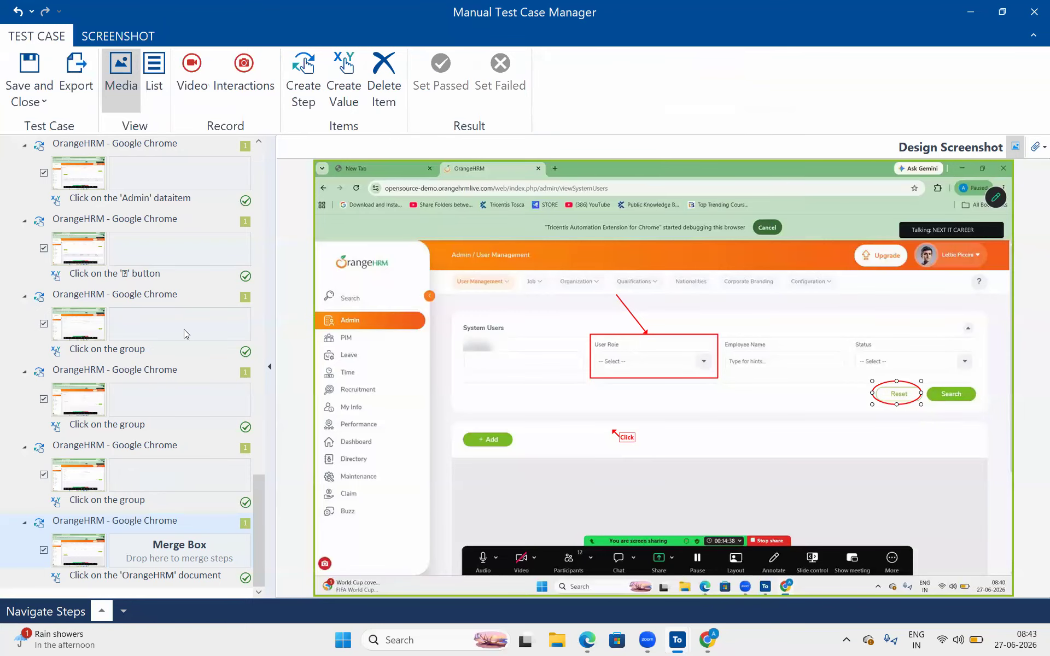
{"action": "scroll", "coordinate": [186, 333], "scroll_direction": "up", "scroll_amount": 10}
{"action": "left_click", "coordinate": [215, 229]}
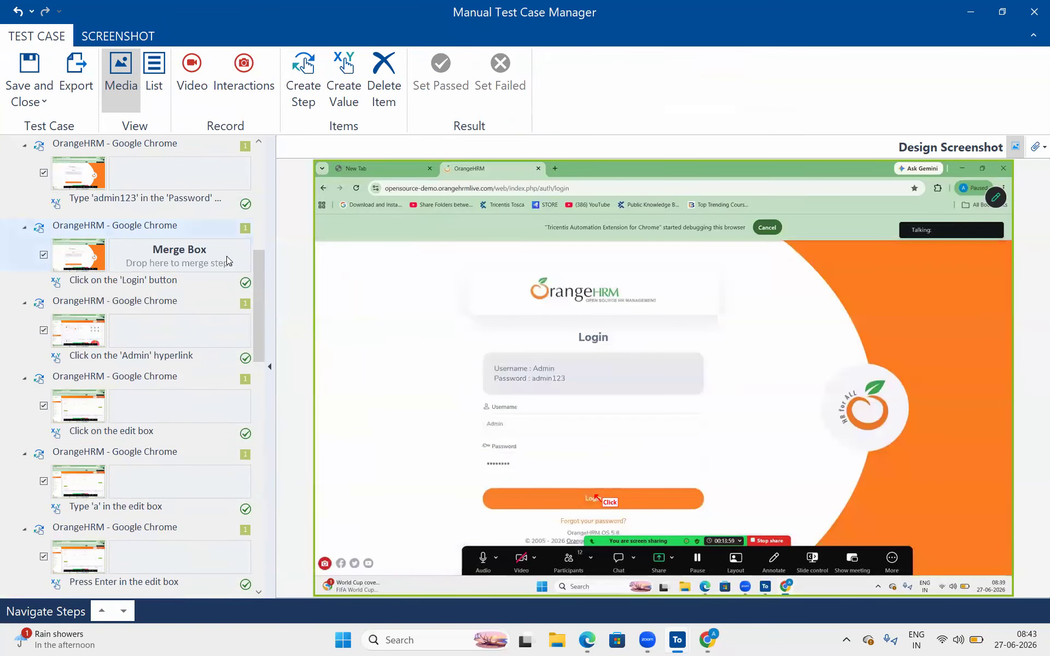
{"action": "left_click", "coordinate": [216, 229]}
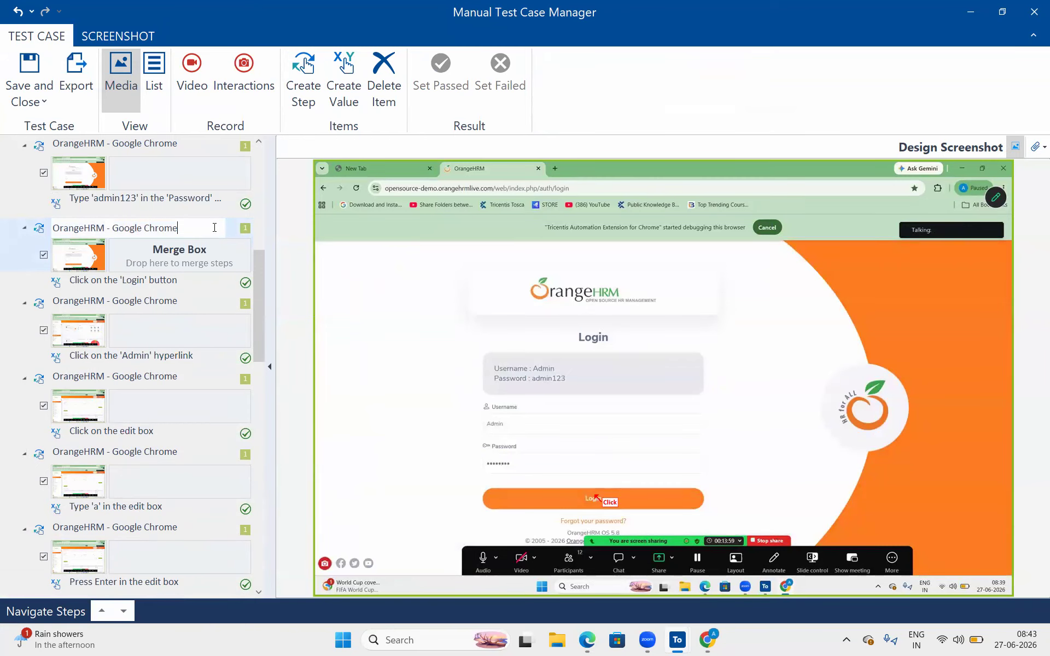
- Export the test case as Docx with Value, Actual Result, Action Property and Action Mode columns
{"action": "left_click", "coordinate": [76, 74]}
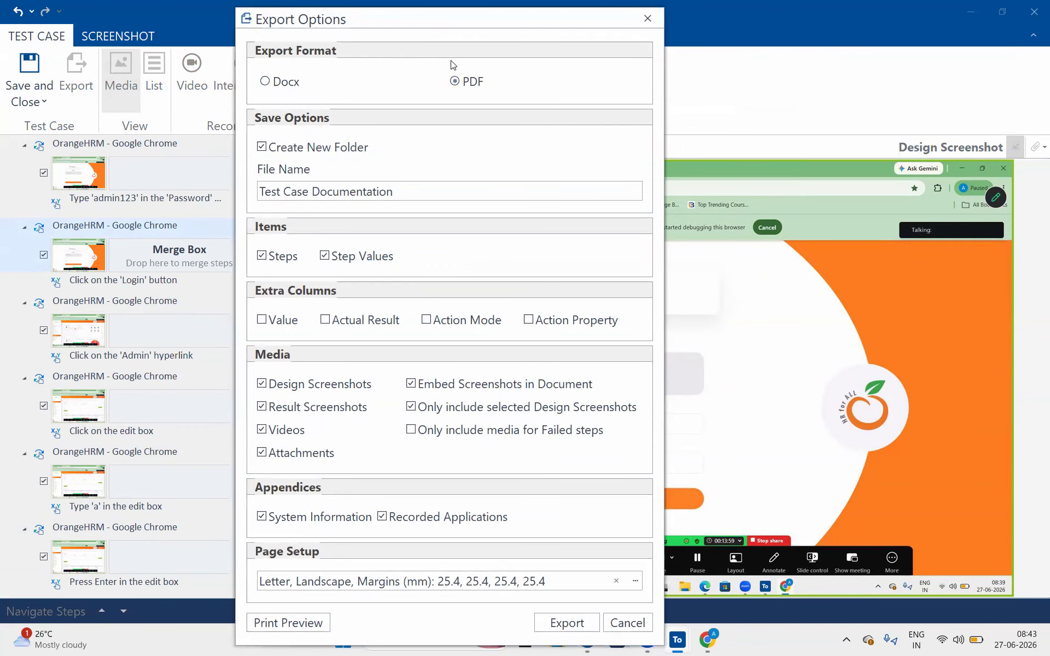
{"action": "left_click", "coordinate": [275, 79]}
{"action": "left_click", "coordinate": [261, 319]}
{"action": "left_click", "coordinate": [325, 320]}
{"action": "left_click", "coordinate": [528, 321]}
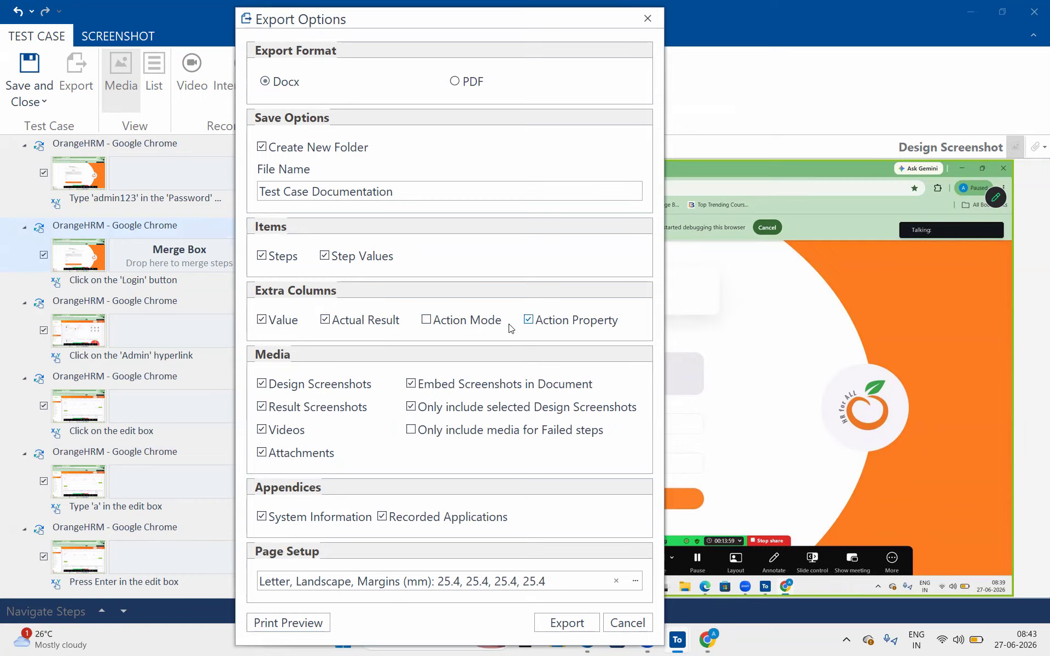
{"action": "left_click", "coordinate": [422, 318]}
{"action": "left_click", "coordinate": [565, 626]}
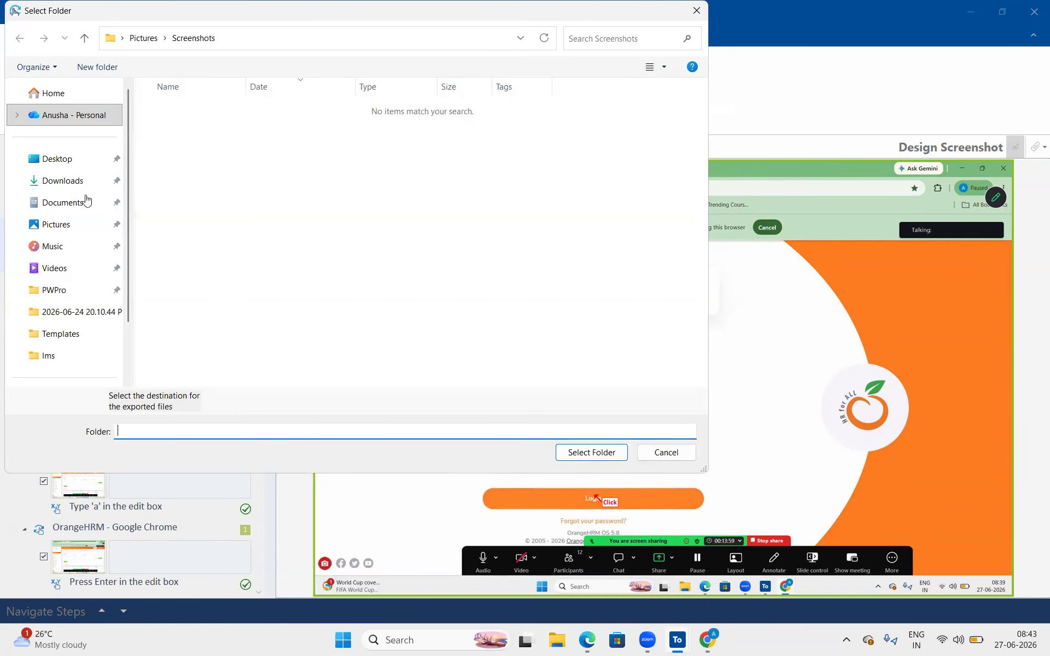
- Save the documentation export to the Xl folder on the Desktop
{"action": "left_click", "coordinate": [66, 168]}
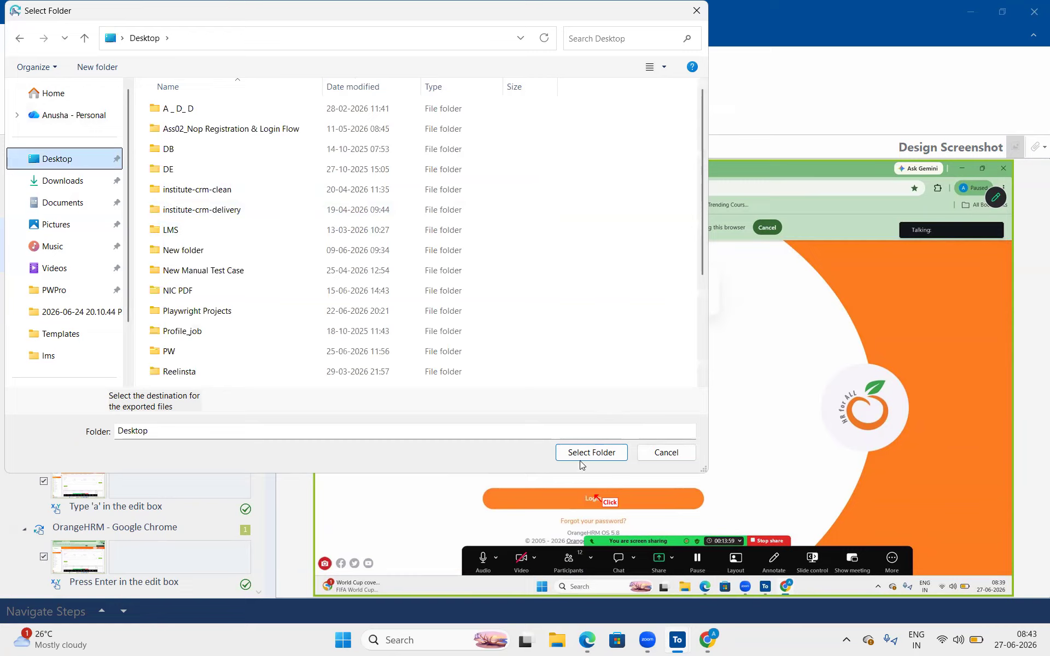
{"action": "left_click", "coordinate": [431, 308]}
{"action": "scroll", "coordinate": [432, 308], "scroll_direction": "down", "scroll_amount": 2}
{"action": "scroll", "coordinate": [437, 306], "scroll_direction": "down", "scroll_amount": 1}
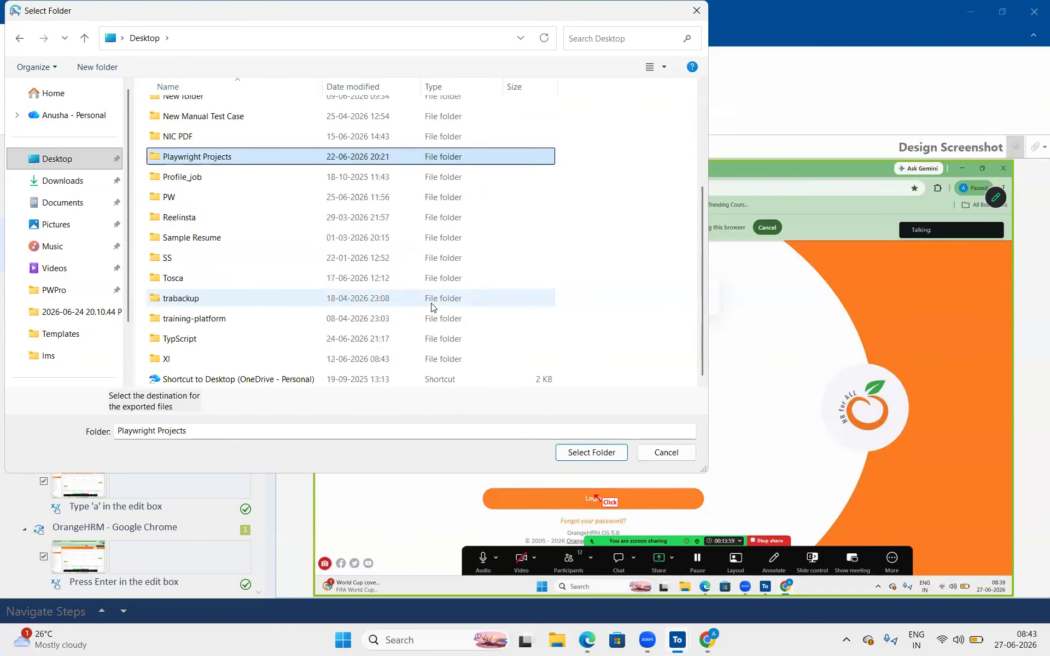
{"action": "left_click", "coordinate": [239, 368]}
{"action": "left_click", "coordinate": [578, 457]}
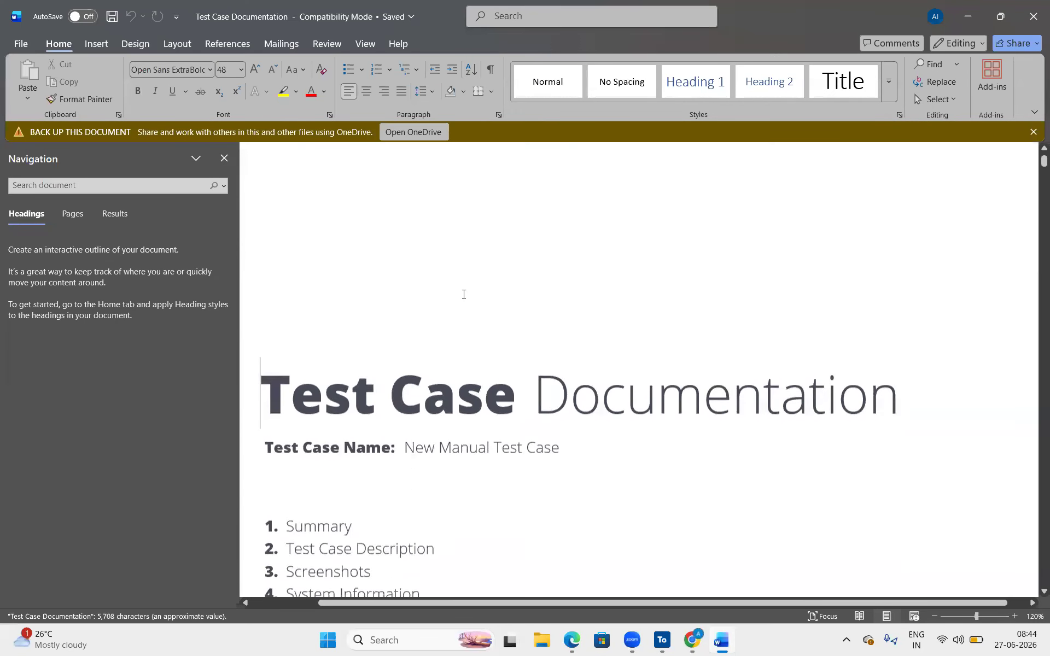
- Review the Test Case Documentation title and Summary text
{"action": "double_click", "coordinate": [464, 294]}
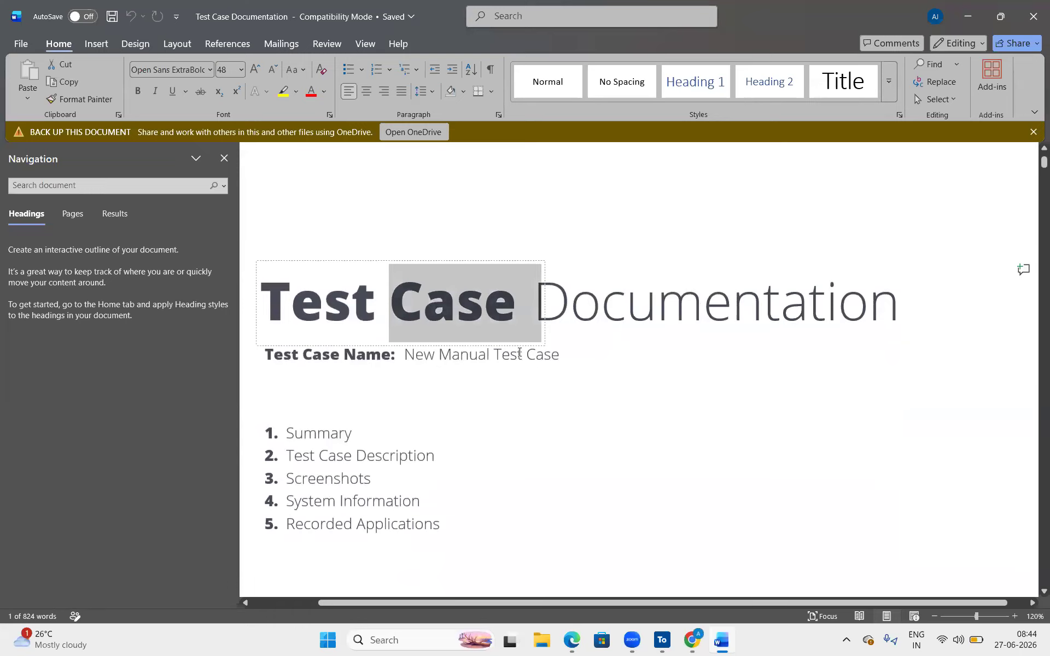
{"action": "left_click", "coordinate": [435, 419]}
{"action": "scroll", "coordinate": [435, 420], "scroll_direction": "down", "scroll_amount": 3}
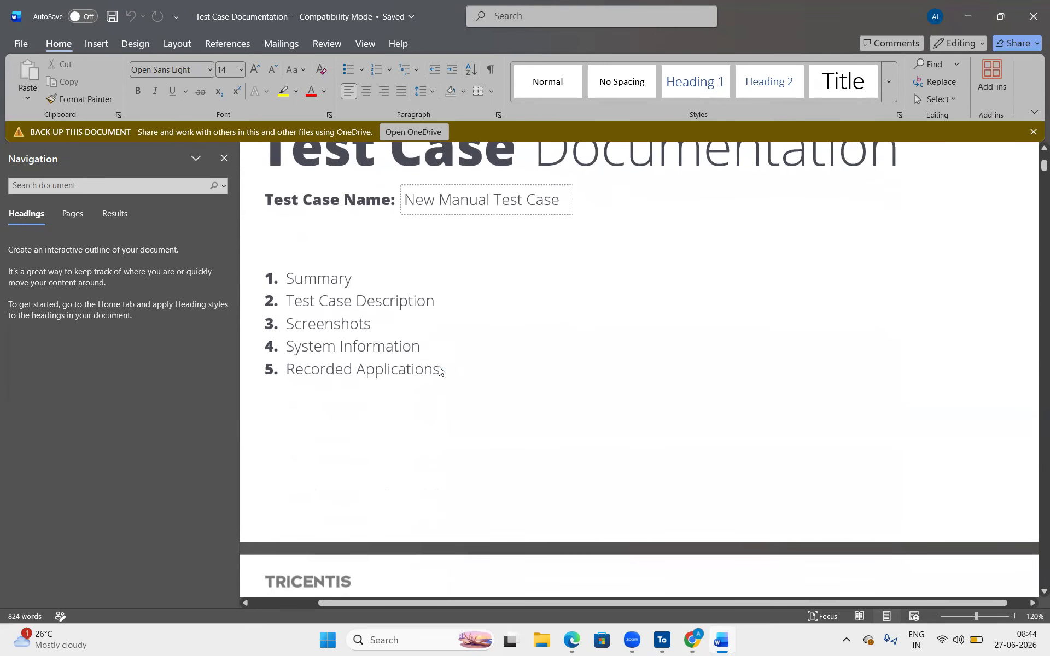
{"action": "scroll", "coordinate": [438, 368], "scroll_direction": "down", "scroll_amount": 8}
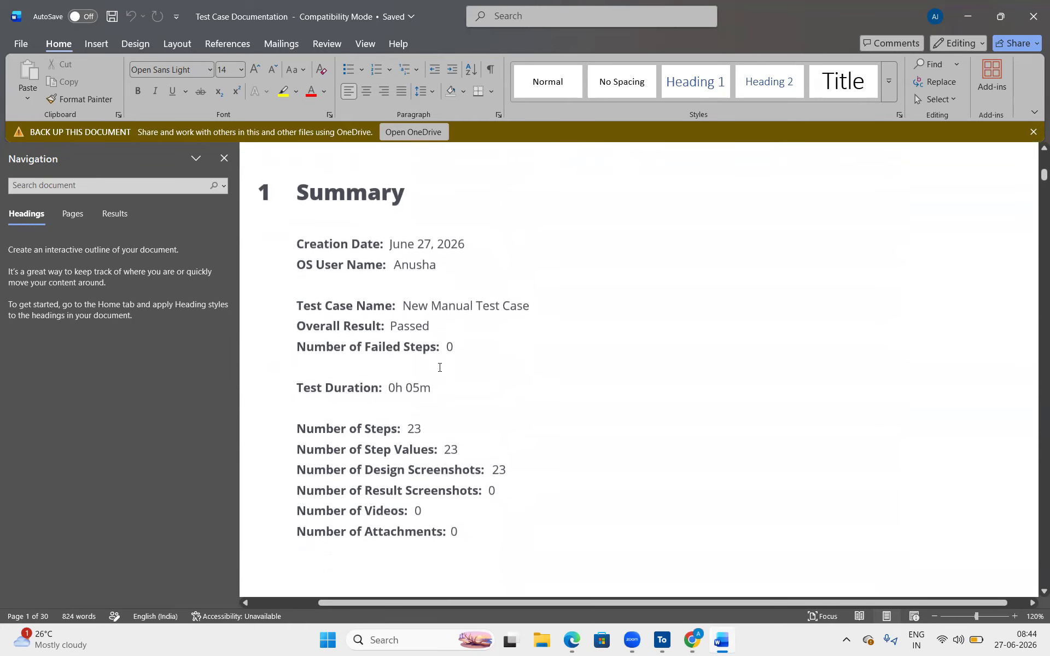
{"action": "right_click", "coordinate": [439, 368]}
{"action": "left_click", "coordinate": [391, 247]}
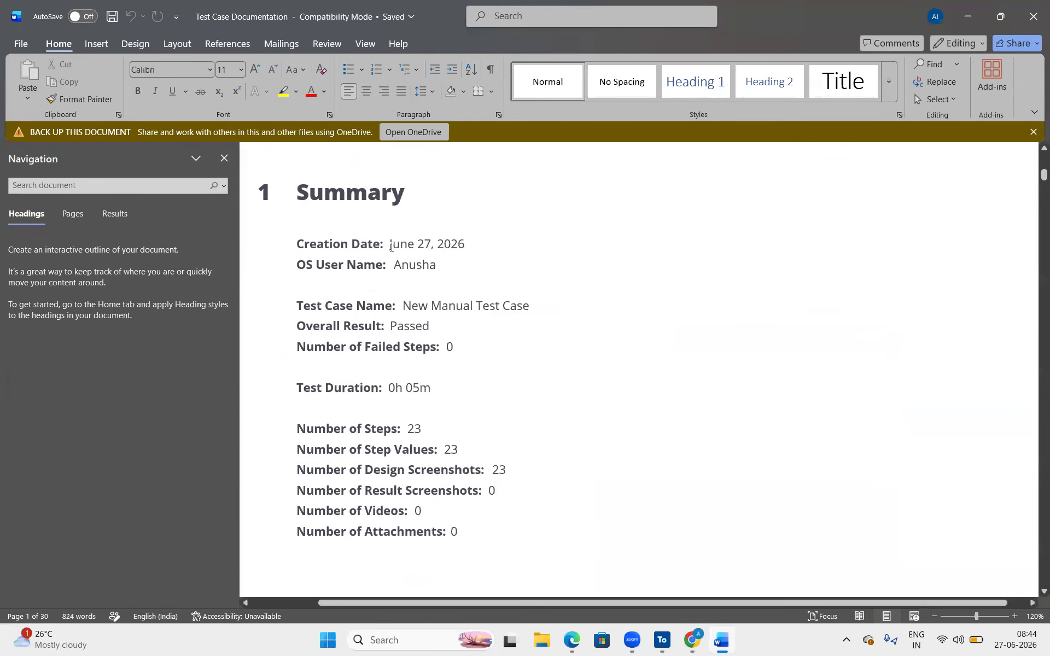
- Select the creation date and nudge the 'New Manual Test Case' name field slightly
{"action": "double_click", "coordinate": [391, 247]}
{"action": "double_click", "coordinate": [432, 301]}
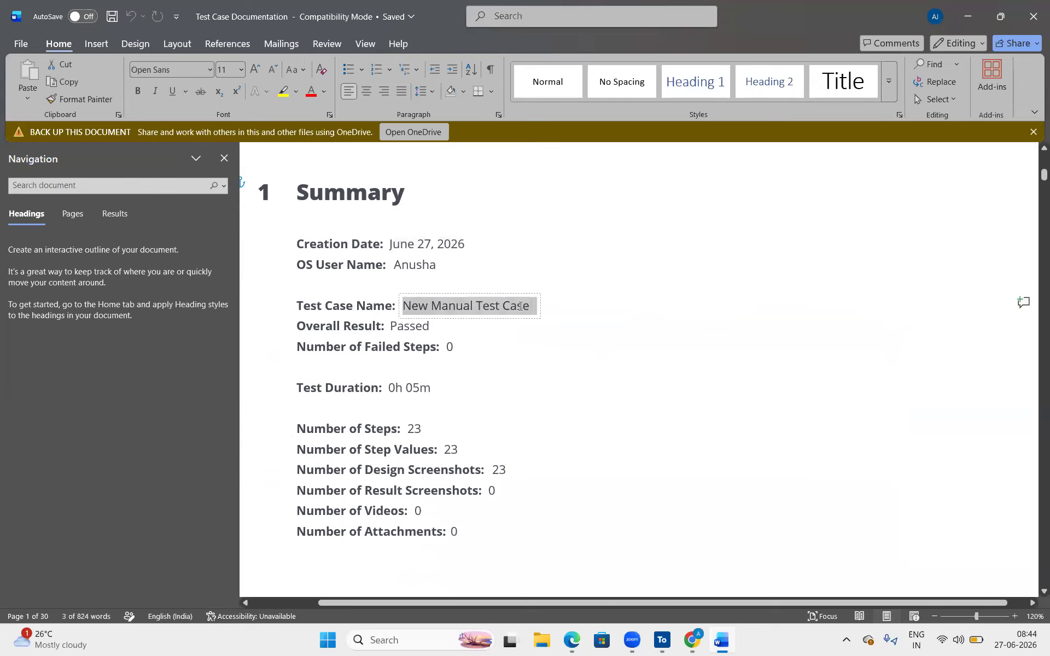
{"action": "left_click_drag", "start_coordinate": [421, 316], "coordinate": [419, 319]}
{"action": "left_click", "coordinate": [430, 327]}
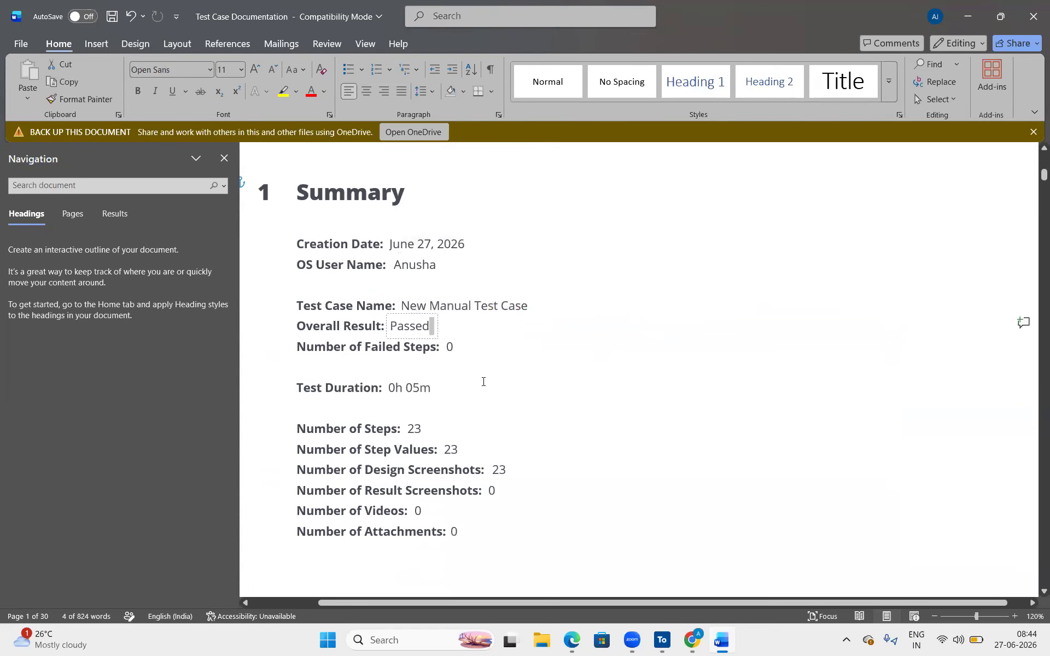
- Scroll further down the document and open Task View of the open windows
{"action": "scroll", "coordinate": [483, 379], "scroll_direction": "down", "scroll_amount": 2}
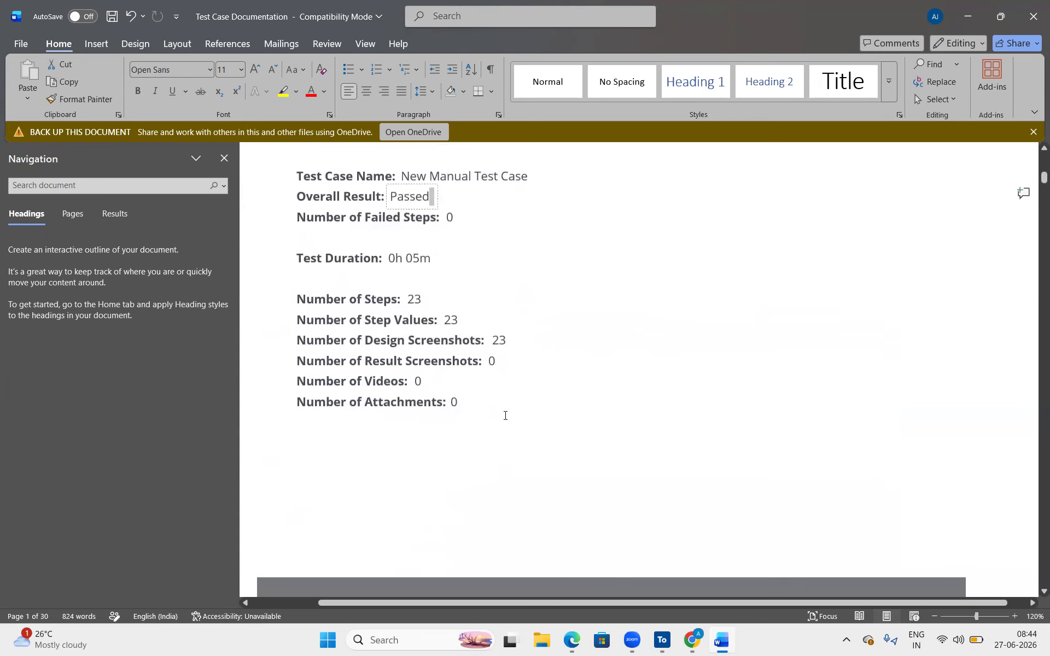
{"action": "scroll", "coordinate": [465, 361], "scroll_direction": "down", "scroll_amount": 2}
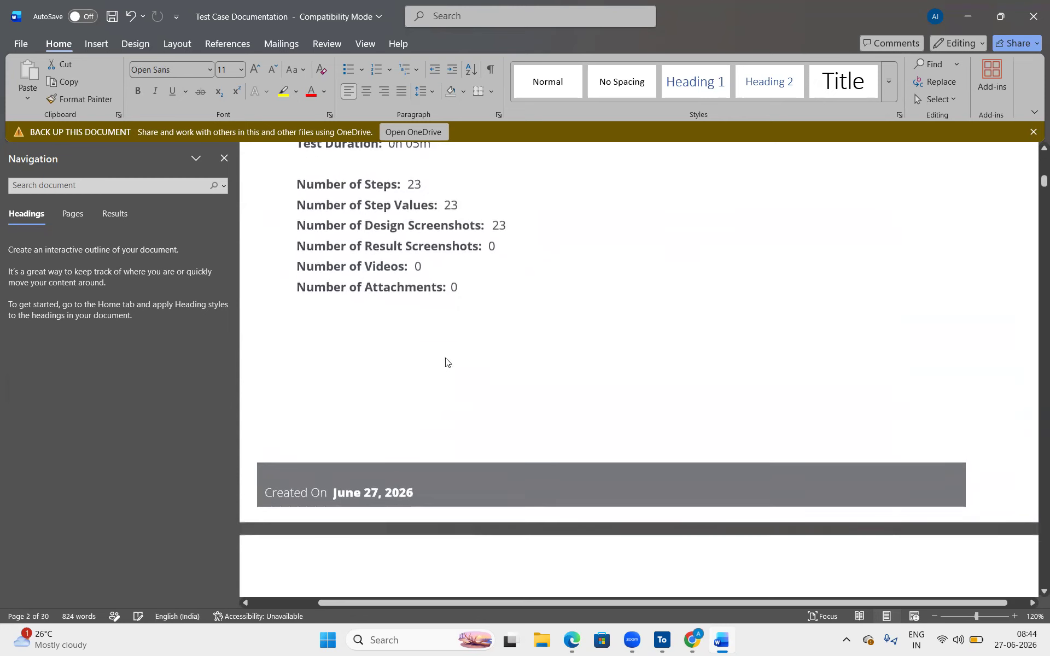
{"action": "scroll", "coordinate": [445, 361], "scroll_direction": "down", "scroll_amount": 2}
{"action": "key", "text": "super+Tab"}
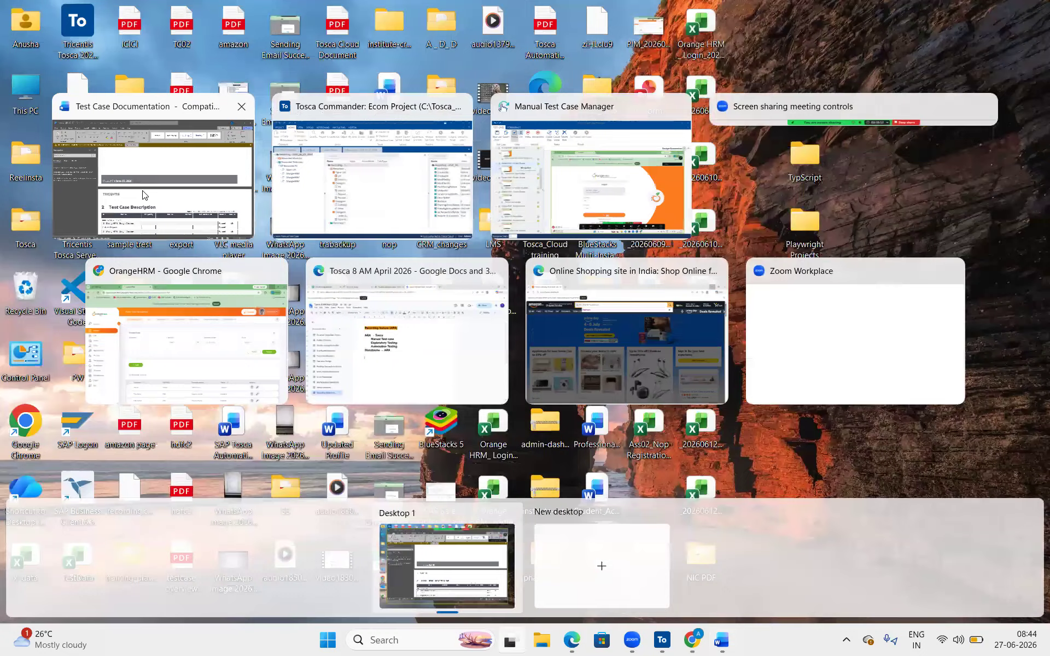
- Bring the report back and inspect the Test Case Description step rows
{"action": "left_click", "coordinate": [144, 194]}
{"action": "scroll", "coordinate": [579, 471], "scroll_direction": "down", "scroll_amount": 7}
{"action": "scroll", "coordinate": [578, 470], "scroll_direction": "up", "scroll_amount": 2}
{"action": "left_click", "coordinate": [369, 244]}
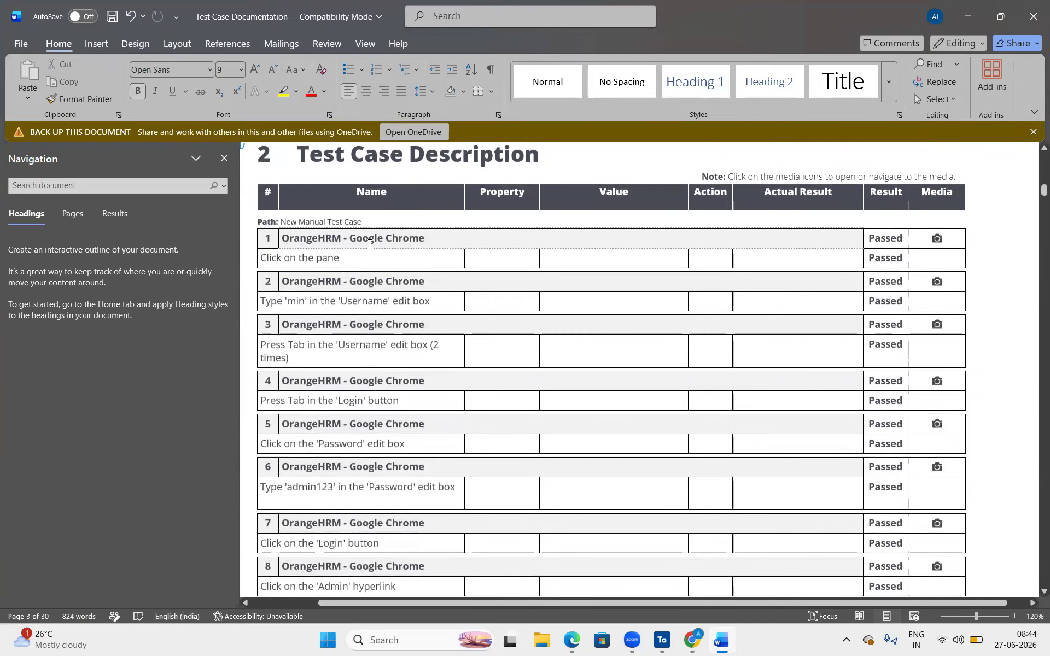
{"action": "right_click", "coordinate": [421, 323]}
{"action": "left_click", "coordinate": [414, 370]}
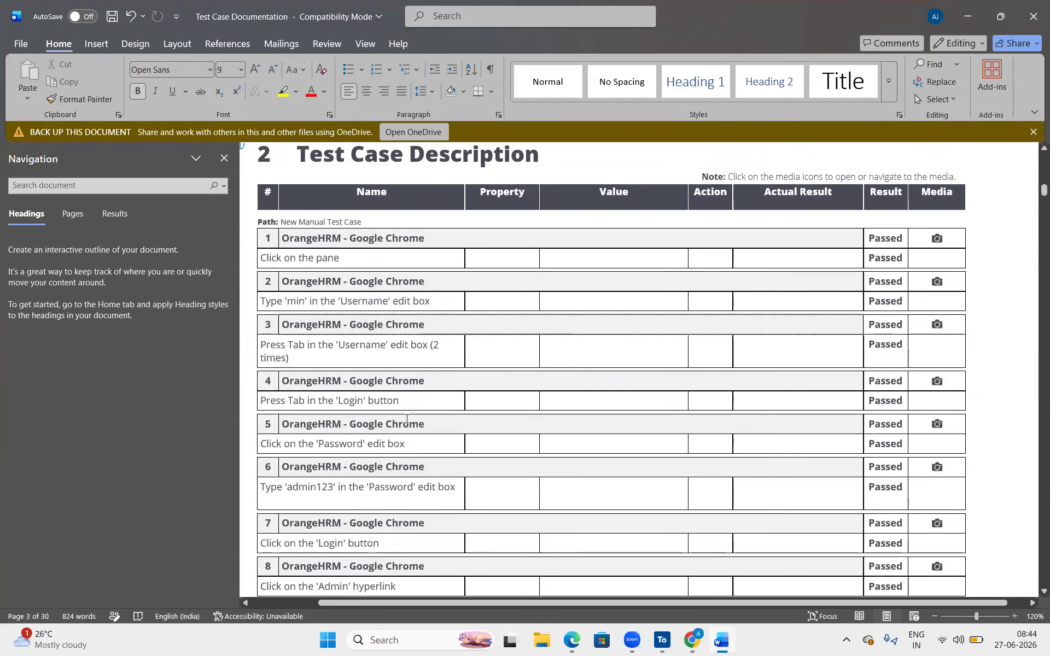
{"action": "scroll", "coordinate": [407, 419], "scroll_direction": "down", "scroll_amount": 4}
{"action": "scroll", "coordinate": [381, 356], "scroll_direction": "down", "scroll_amount": 3}
{"action": "scroll", "coordinate": [381, 355], "scroll_direction": "down", "scroll_amount": 9}
- Switch back to the report via Task View and scroll through the OrangeHRM screenshots
{"action": "key", "text": "super+Tab"}
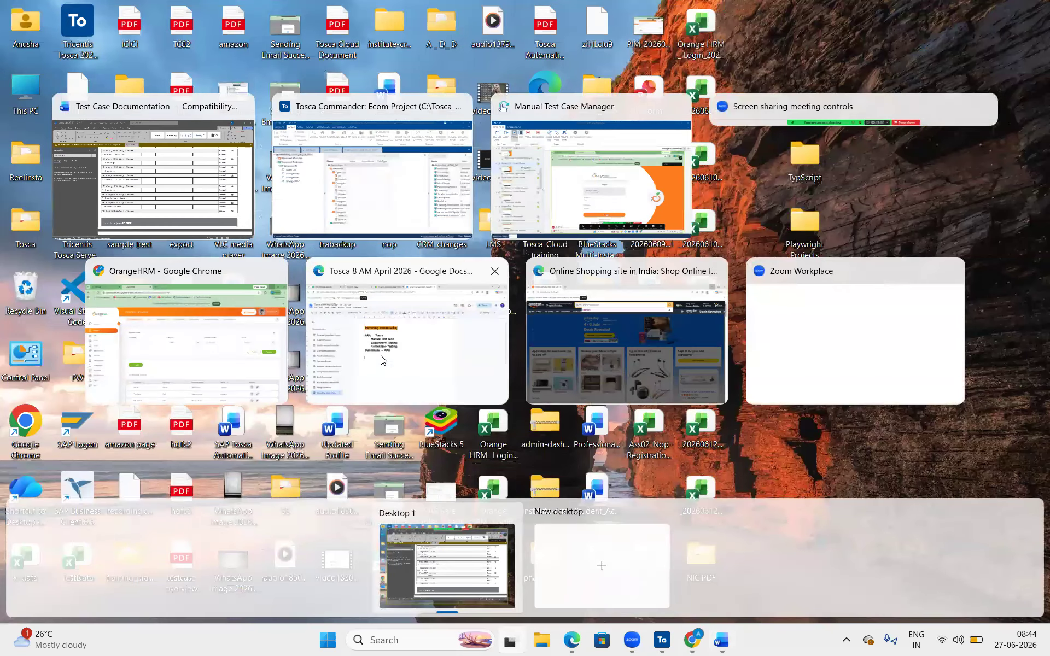
{"action": "left_click", "coordinate": [170, 159]}
{"action": "scroll", "coordinate": [592, 437], "scroll_direction": "down", "scroll_amount": 3}
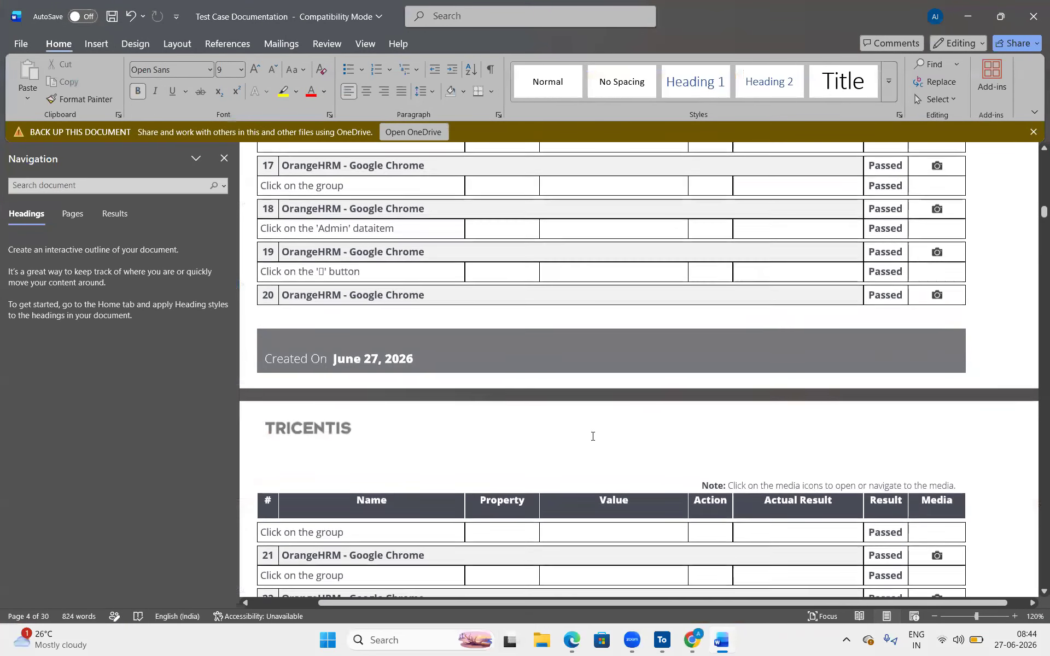
{"action": "scroll", "coordinate": [592, 436], "scroll_direction": "down", "scroll_amount": 13}
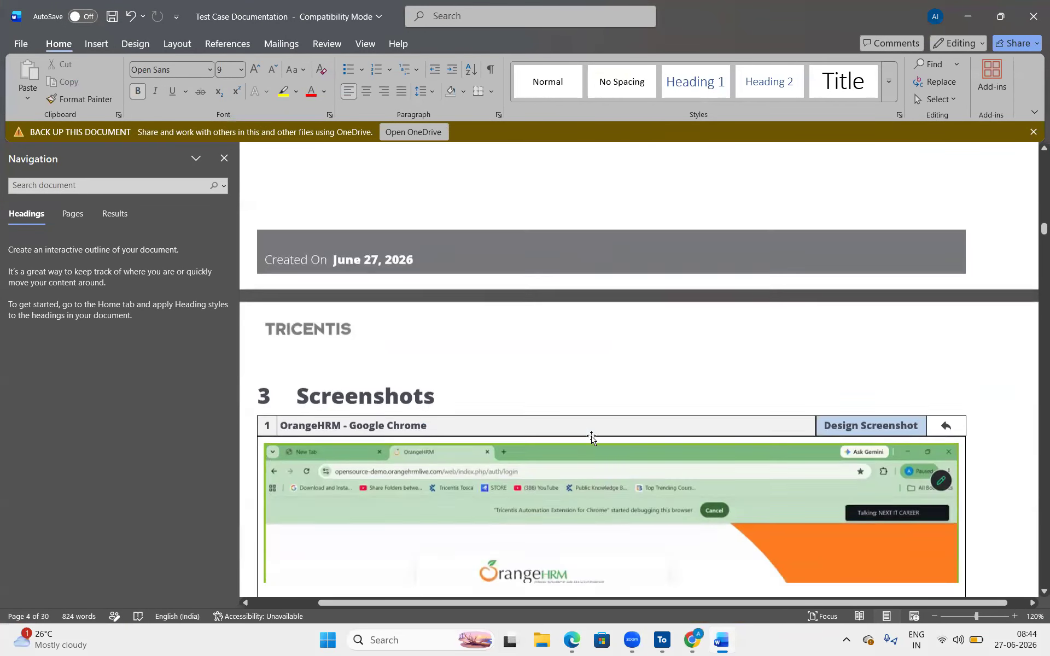
{"action": "scroll", "coordinate": [592, 437], "scroll_direction": "down", "scroll_amount": 4}
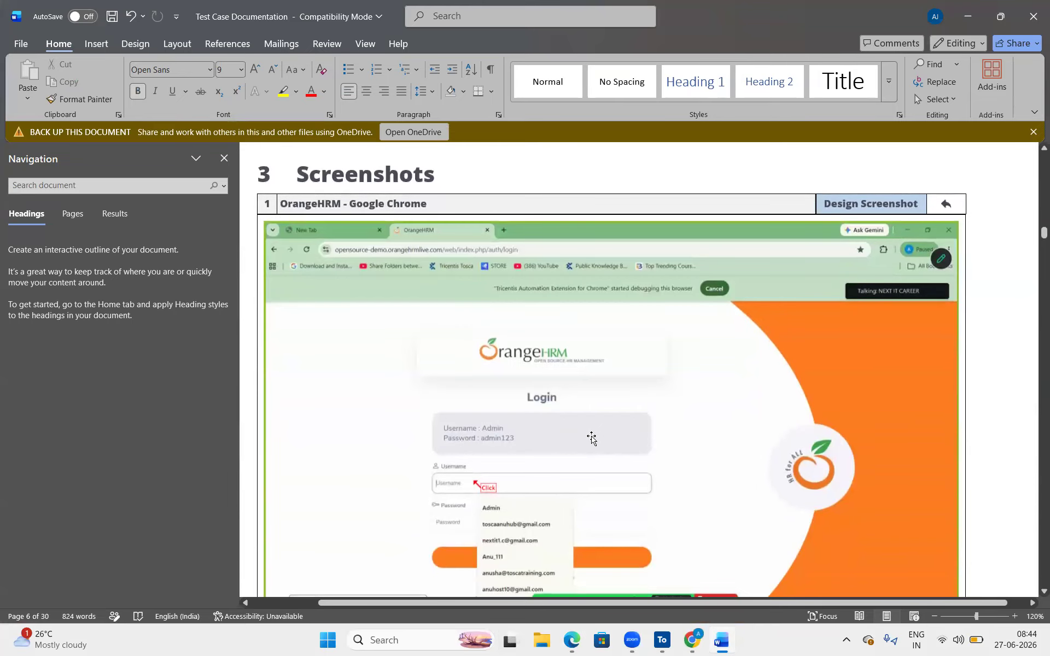
{"action": "scroll", "coordinate": [632, 499], "scroll_direction": "down", "scroll_amount": 13}
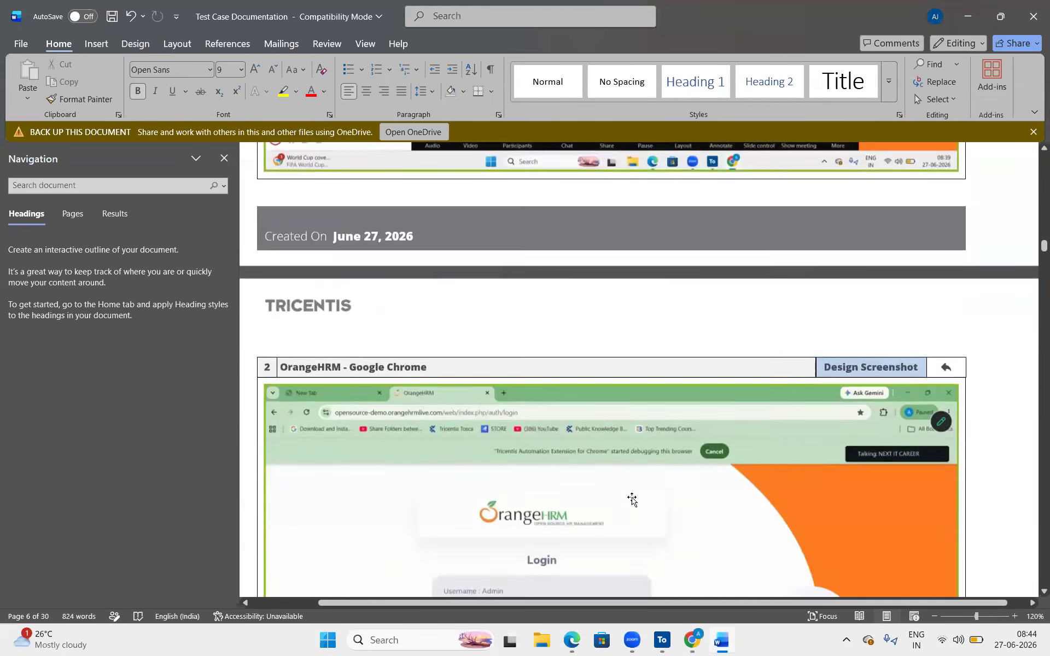
{"action": "scroll", "coordinate": [633, 498], "scroll_direction": "down", "scroll_amount": 15}
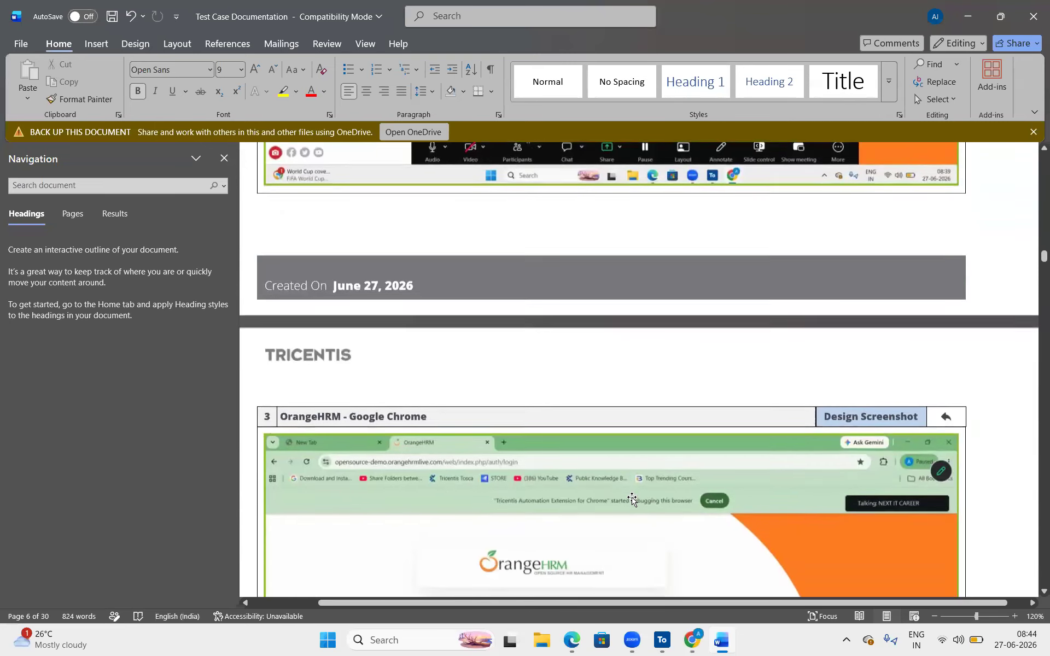
{"action": "scroll", "coordinate": [634, 498], "scroll_direction": "down", "scroll_amount": 12}
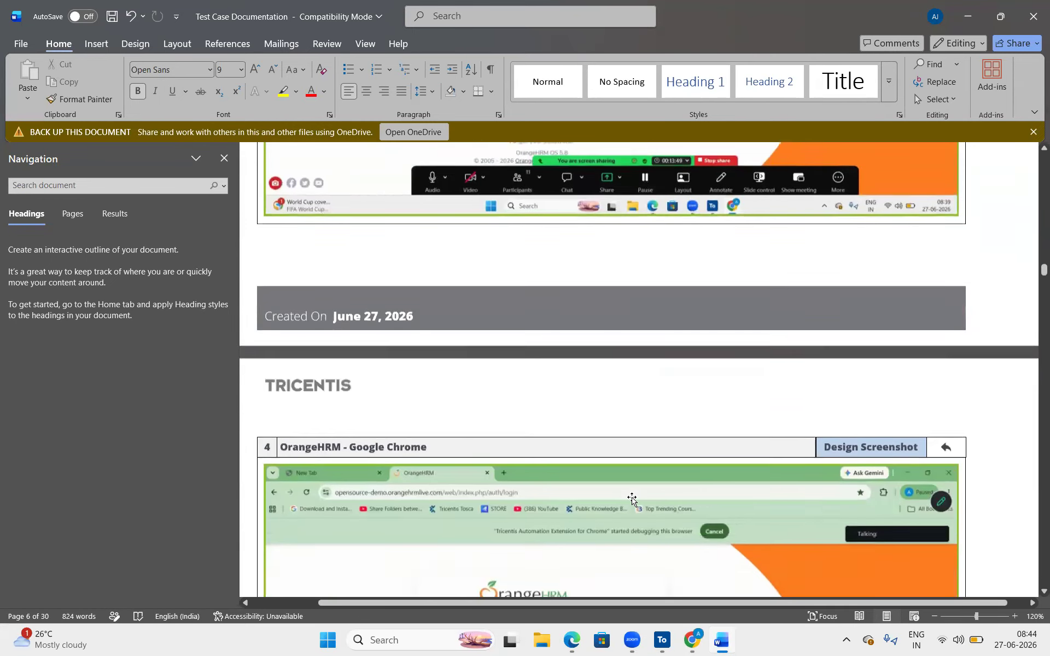
{"action": "scroll", "coordinate": [632, 499], "scroll_direction": "down", "scroll_amount": 19}
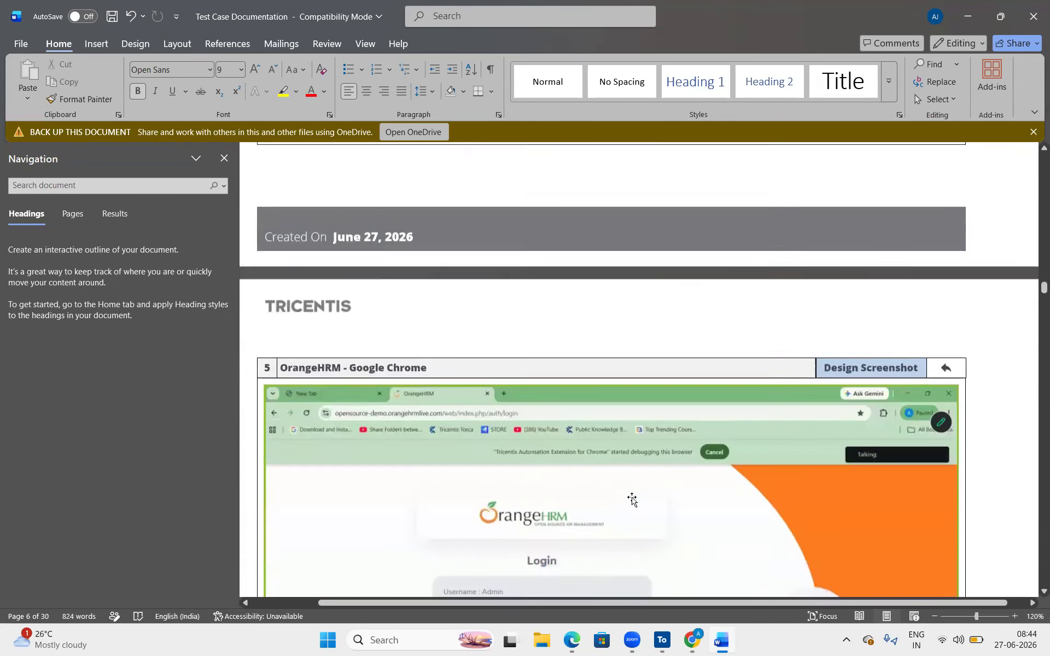
{"action": "scroll", "coordinate": [631, 499], "scroll_direction": "down", "scroll_amount": 17}
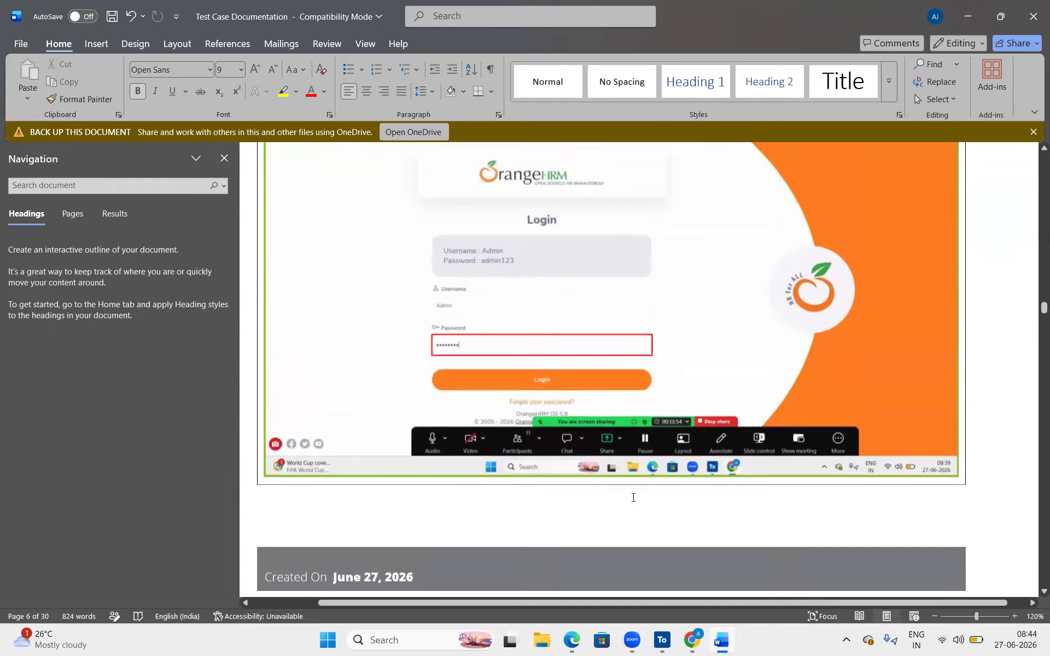
{"action": "scroll", "coordinate": [632, 498], "scroll_direction": "down", "scroll_amount": 20}
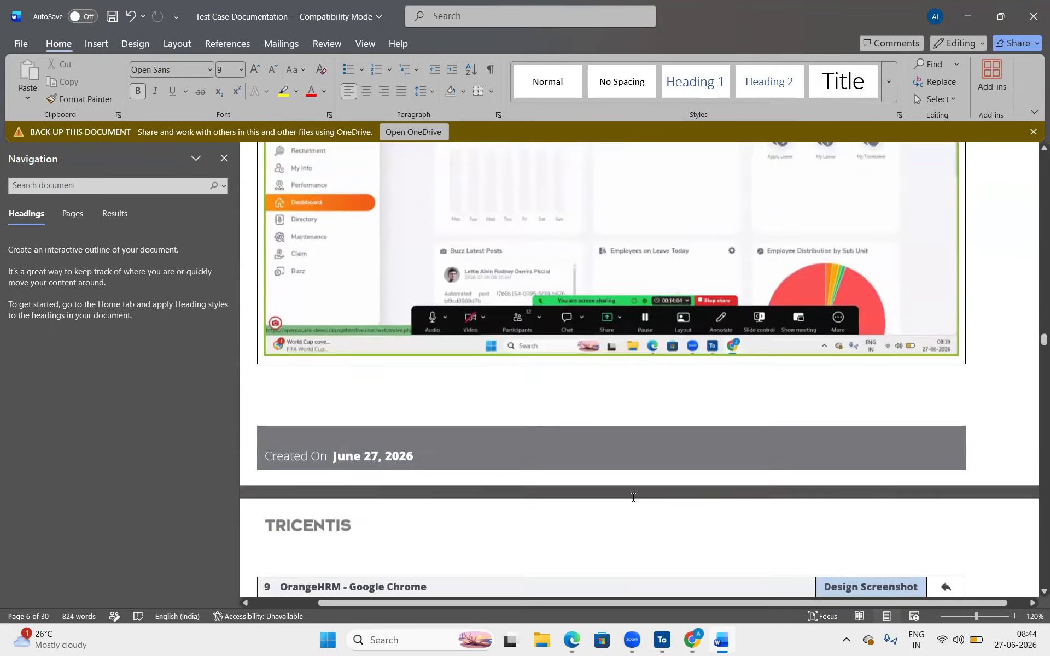
{"action": "scroll", "coordinate": [632, 499], "scroll_direction": "down", "scroll_amount": 20}
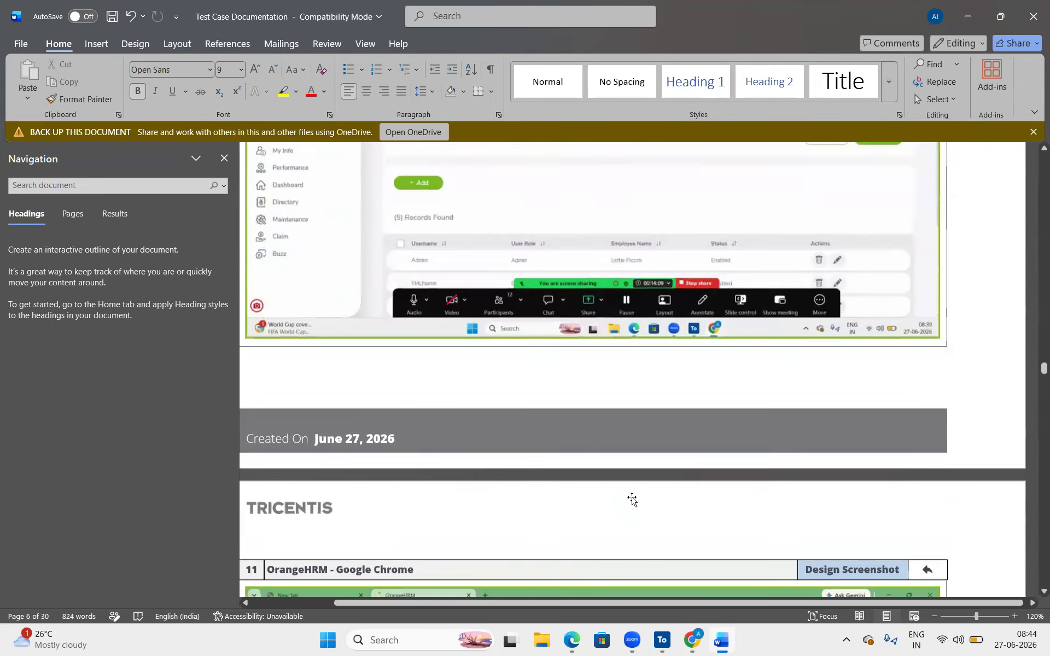
{"action": "scroll", "coordinate": [632, 499], "scroll_direction": "down", "scroll_amount": 12}
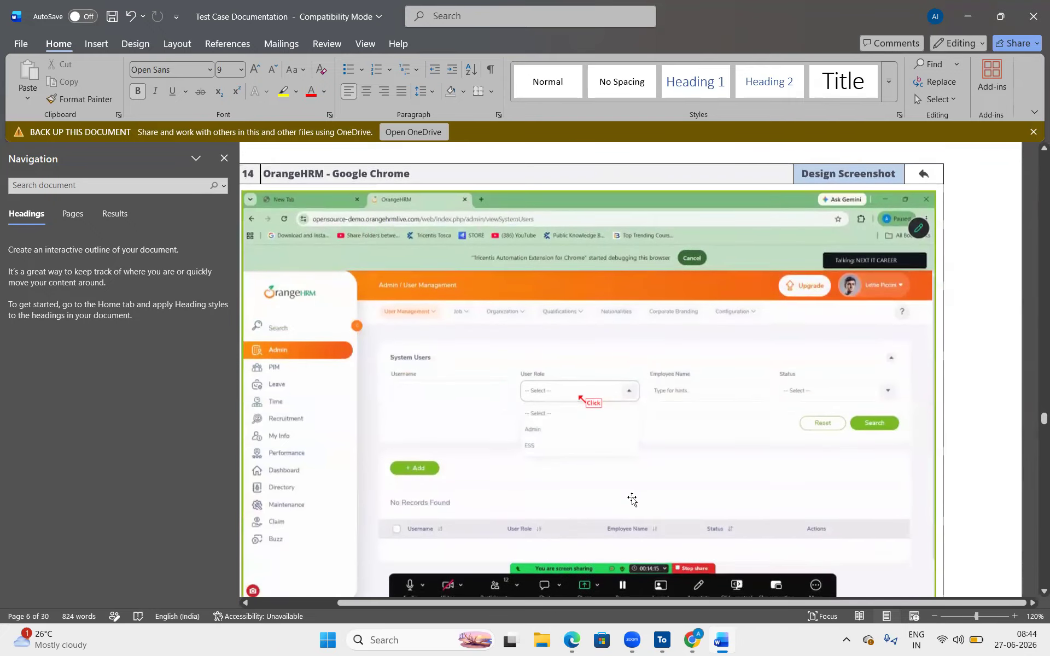
{"action": "scroll", "coordinate": [633, 497], "scroll_direction": "down", "scroll_amount": 10}
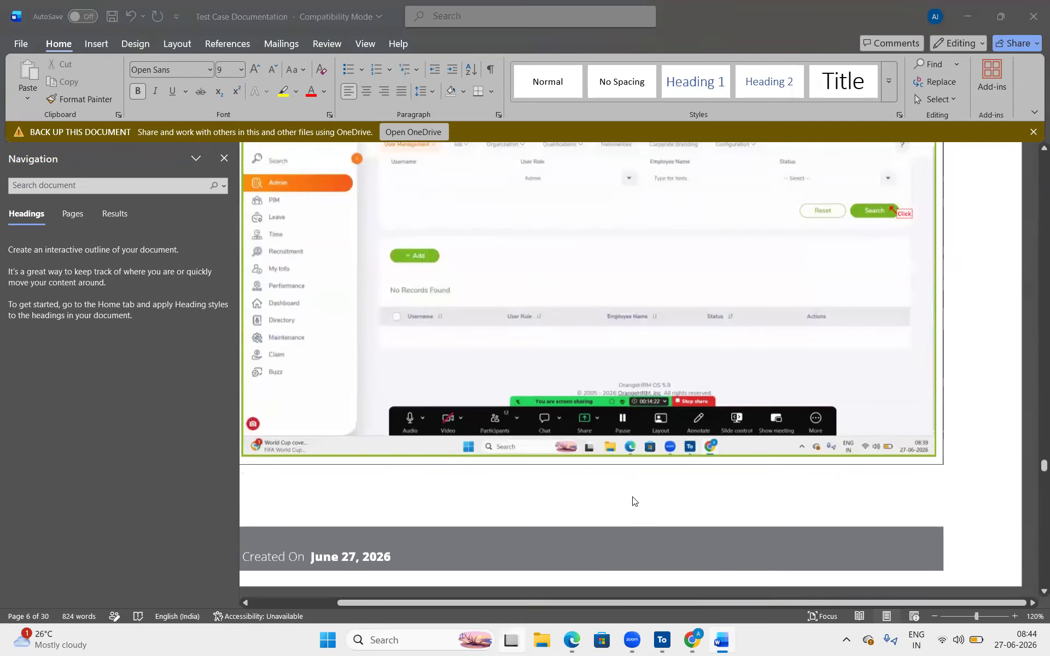
{"action": "key", "text": "super+Tab"}
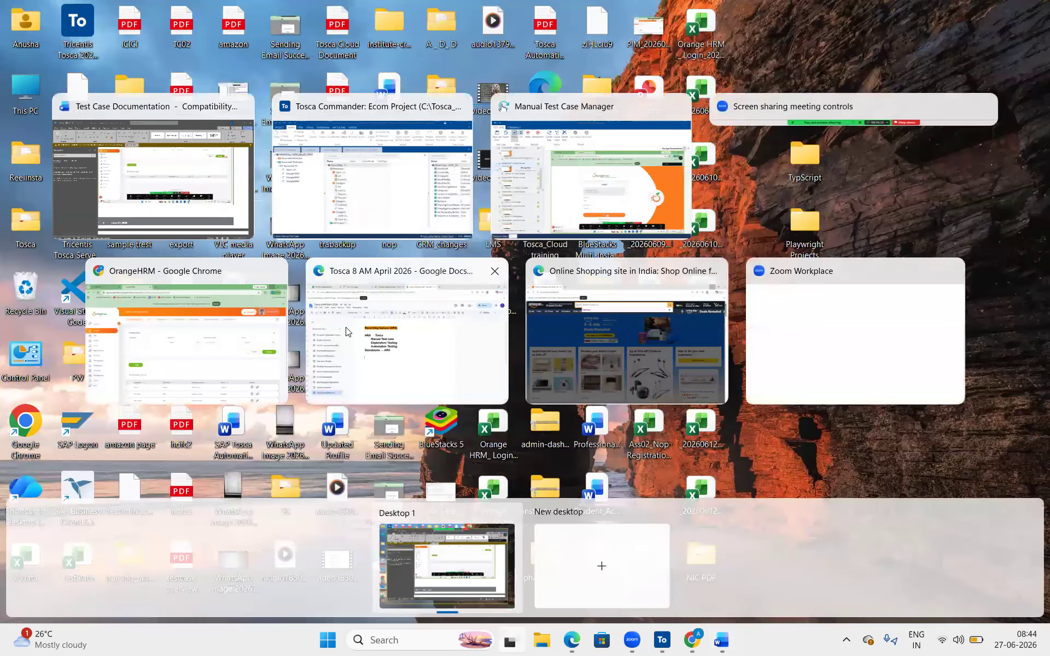
{"action": "left_click", "coordinate": [63, 166]}
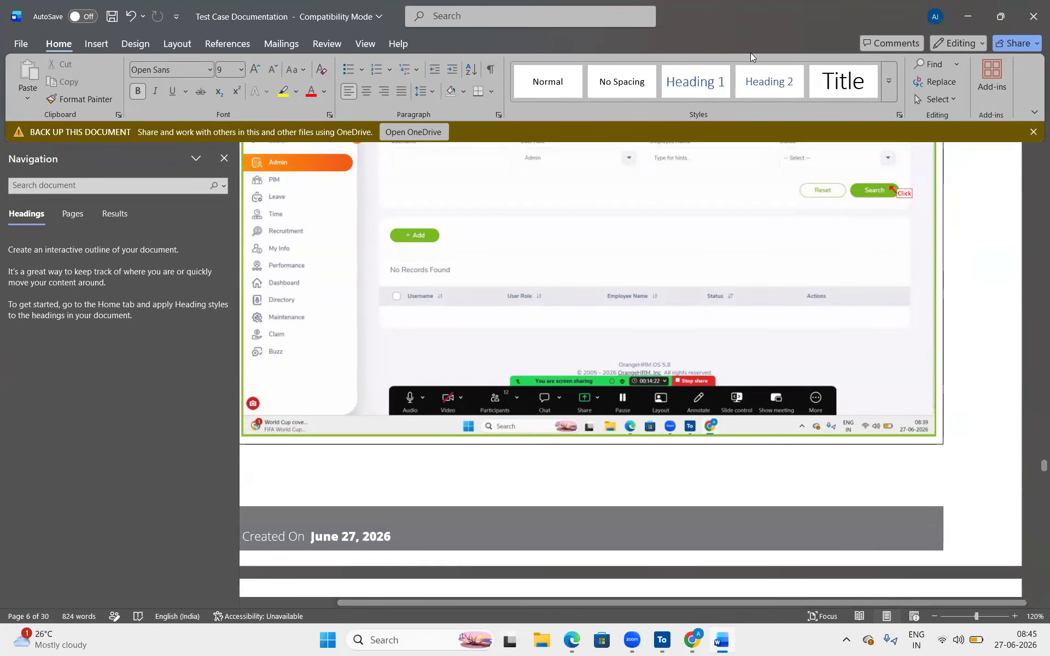
- Switch between Word and Tosca, bringing the Manual Test Case Manager forward
{"action": "left_click", "coordinate": [1000, 16]}
{"action": "left_click", "coordinate": [856, 90]}
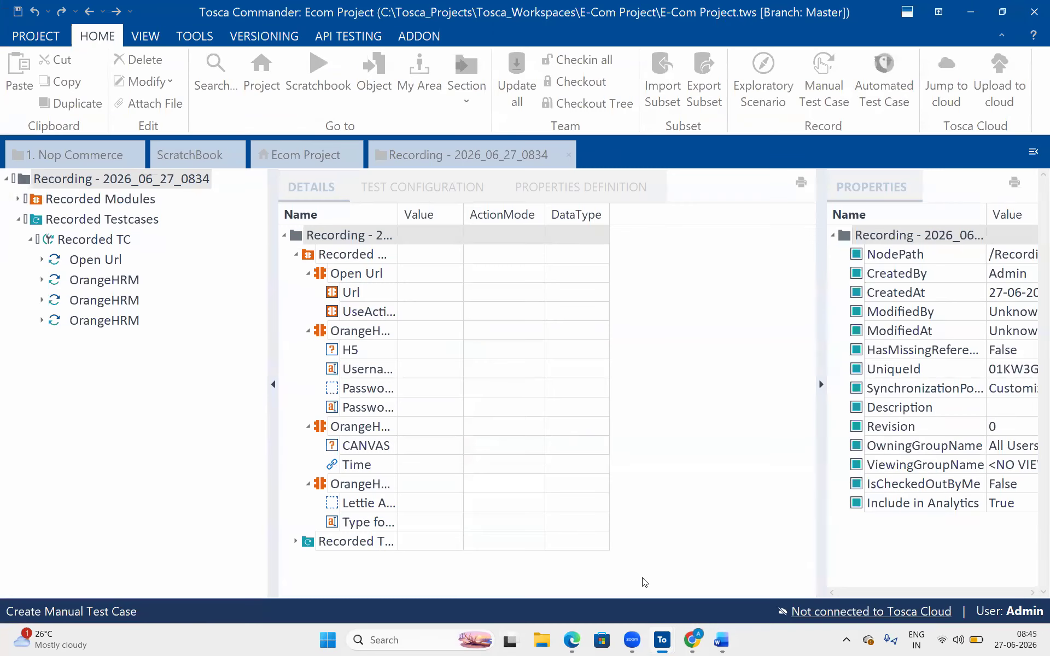
{"action": "mouse_move", "coordinate": [661, 632]}
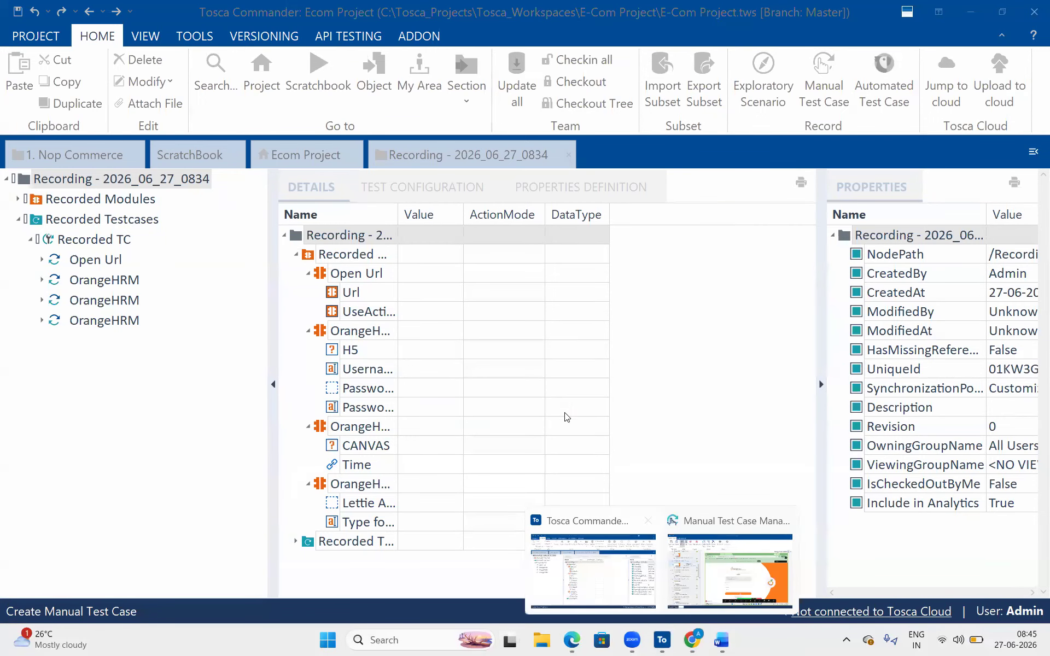
{"action": "left_click", "coordinate": [593, 569]}
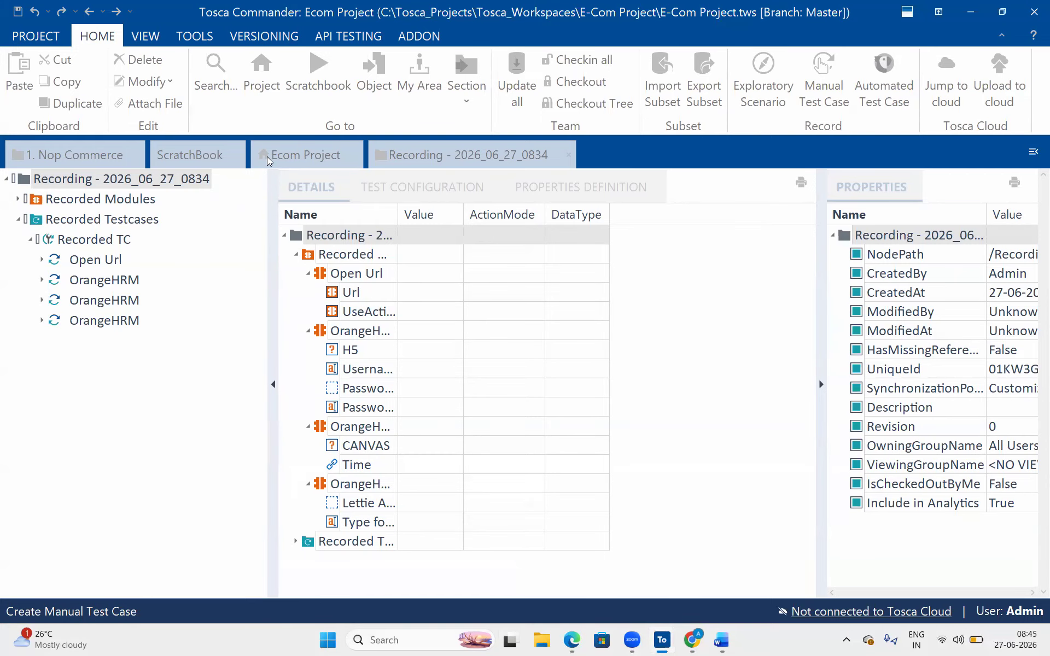
{"action": "left_click", "coordinate": [717, 639]}
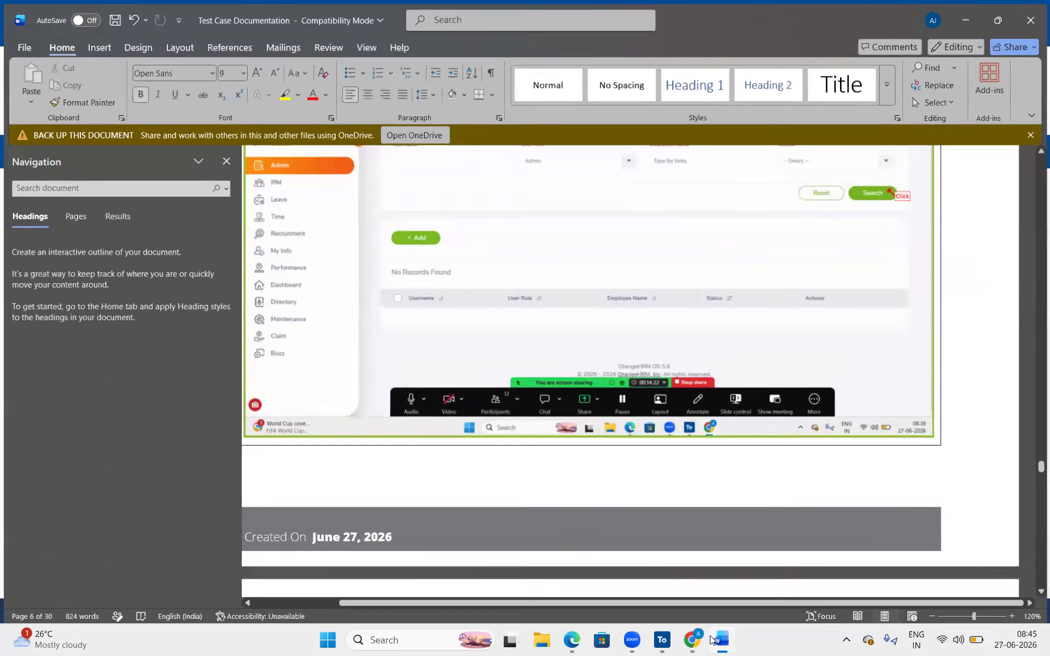
{"action": "left_click", "coordinate": [717, 640]}
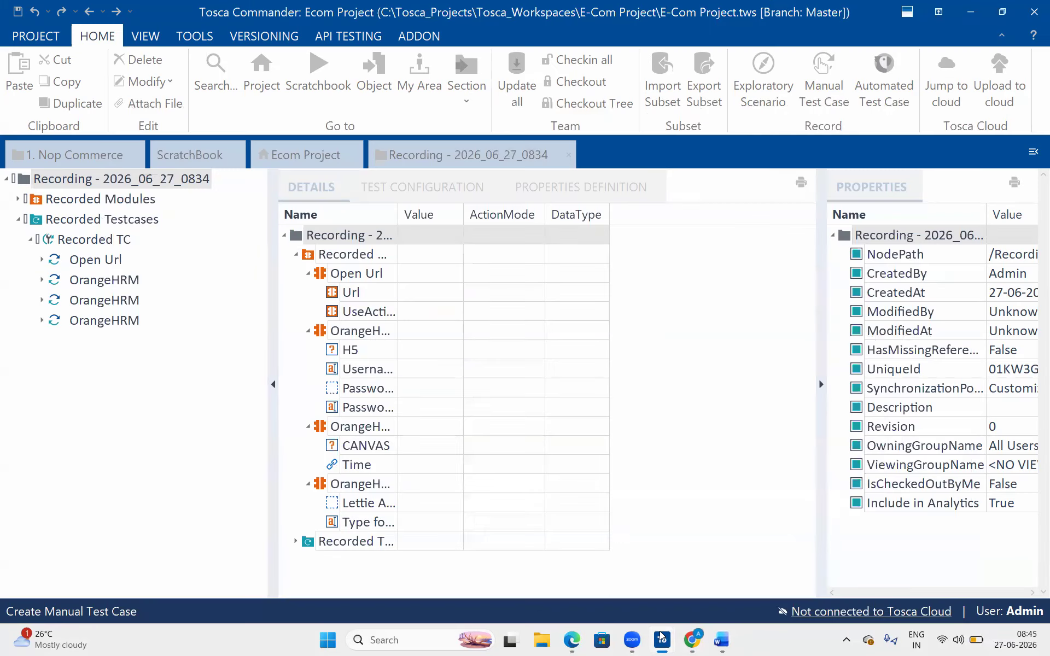
{"action": "mouse_move", "coordinate": [661, 639]}
{"action": "left_click", "coordinate": [730, 585]}
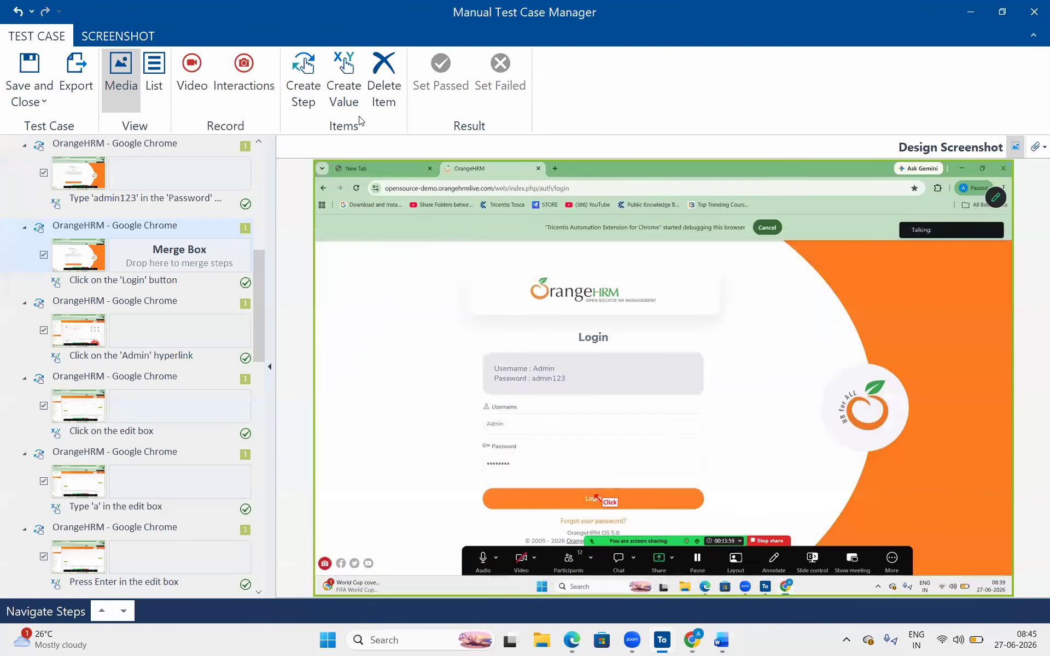
- Close the Manual Test Case Manager without saving and select the CANVAS attribute
{"action": "left_click", "coordinate": [88, 37]}
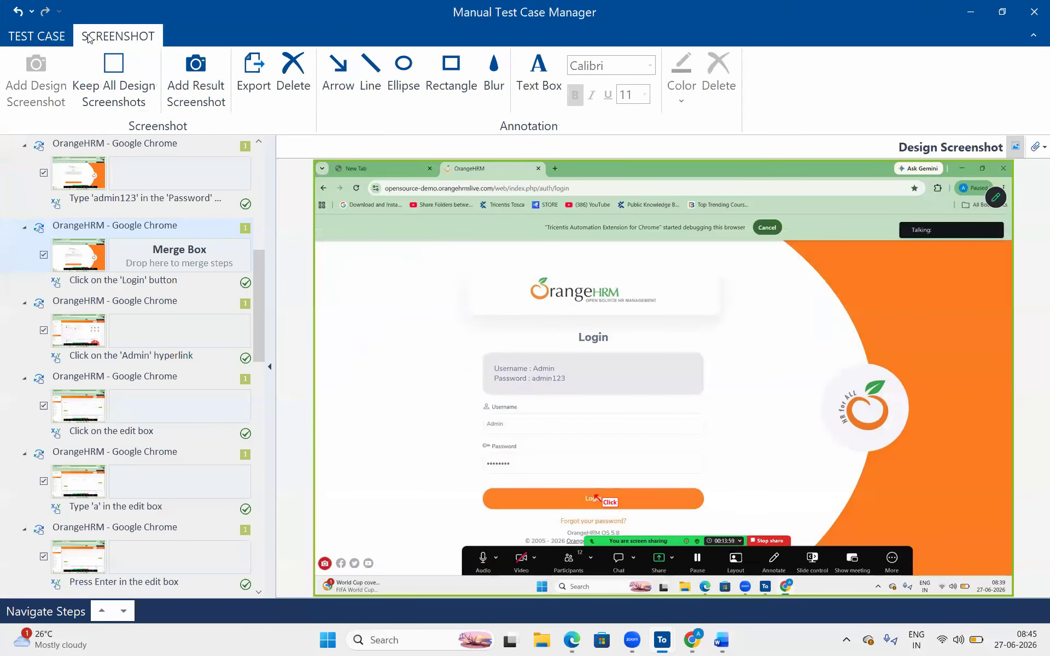
{"action": "left_click", "coordinate": [38, 36]}
{"action": "left_click", "coordinate": [1027, 9]}
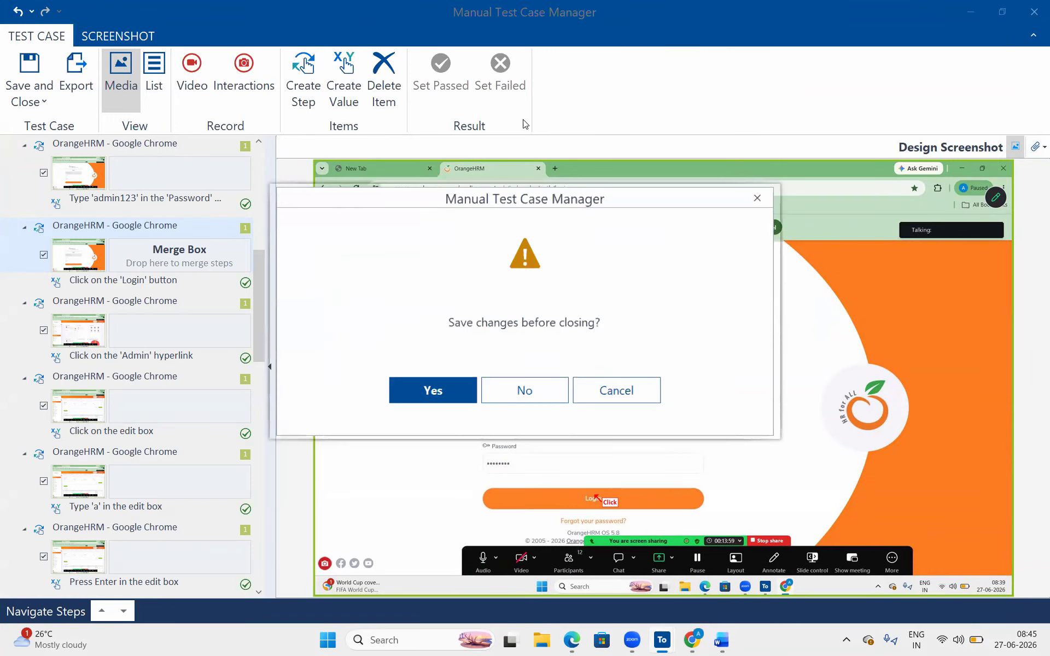
{"action": "left_click", "coordinate": [520, 391]}
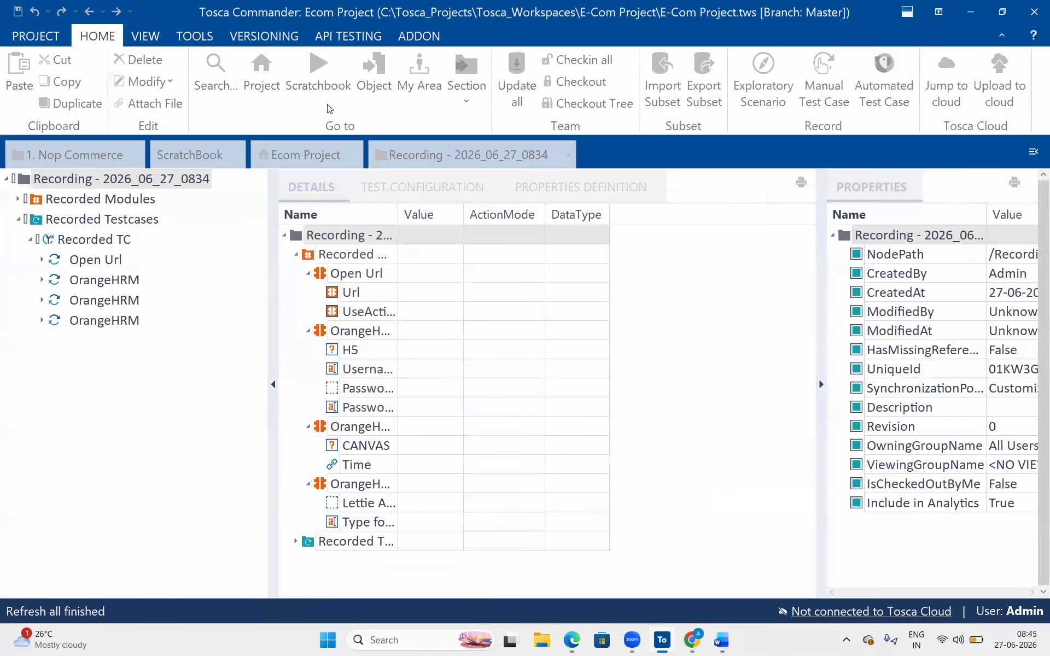
{"action": "left_click", "coordinate": [461, 458]}
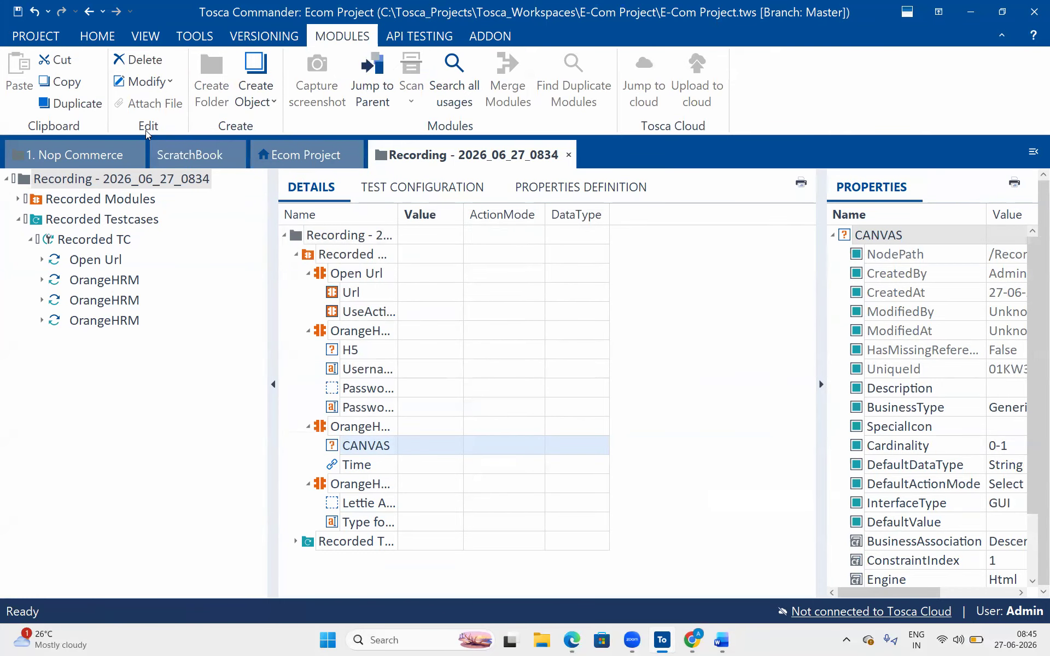
- In the 1. Nop Commerce project, check out the Exploratory Testing folder under nop | Execution
{"action": "left_click", "coordinate": [101, 148]}
{"action": "left_click", "coordinate": [18, 219]}
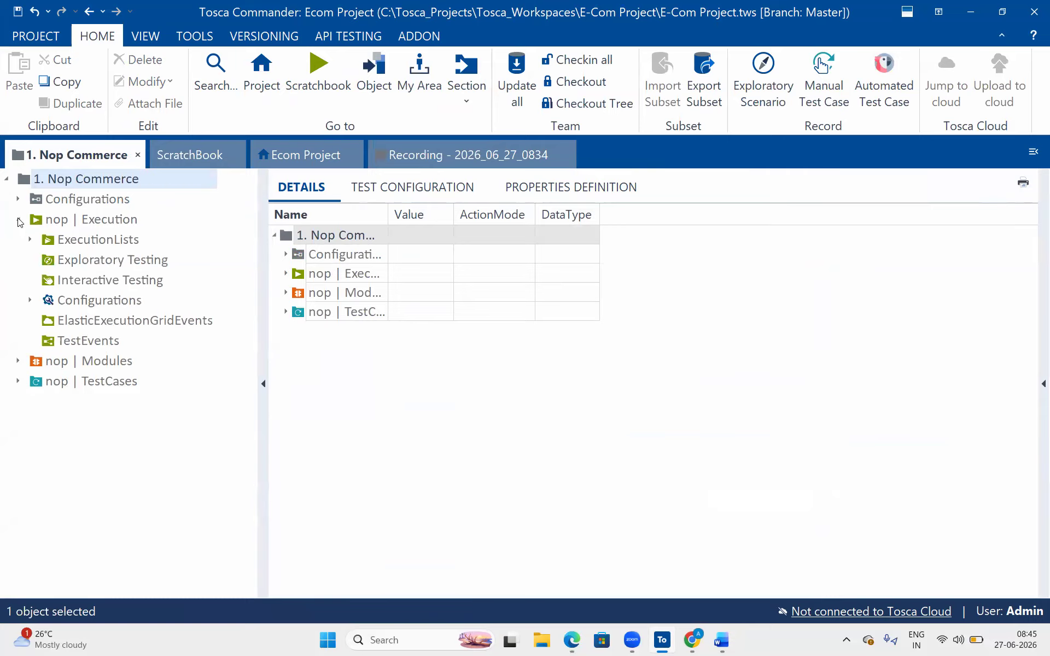
{"action": "left_click", "coordinate": [95, 239]}
{"action": "left_click", "coordinate": [111, 258]}
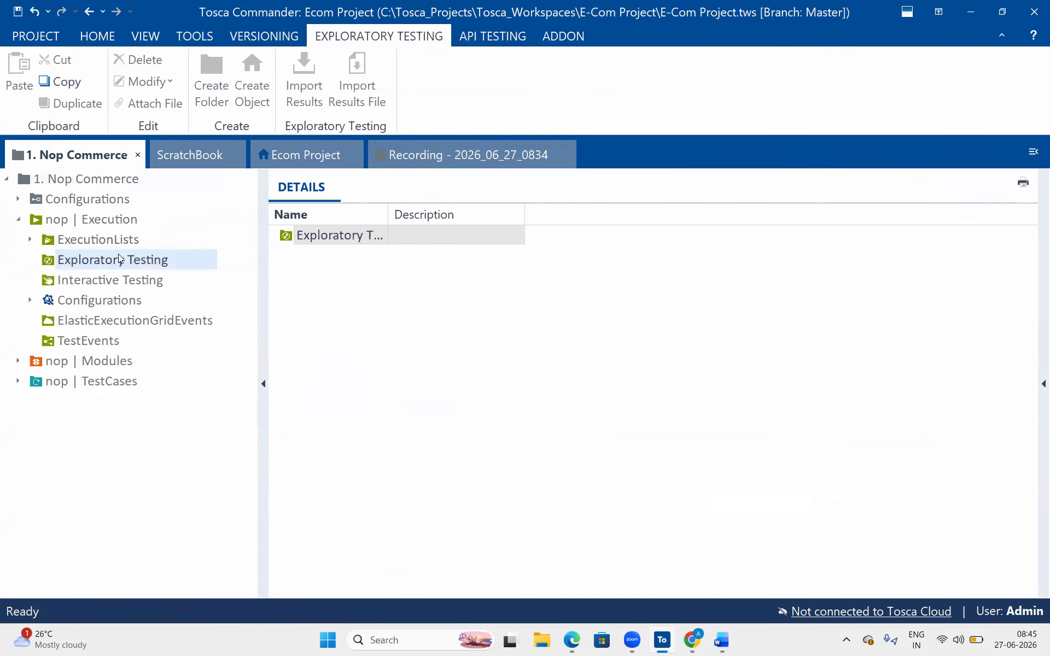
{"action": "right_click", "coordinate": [120, 258]}
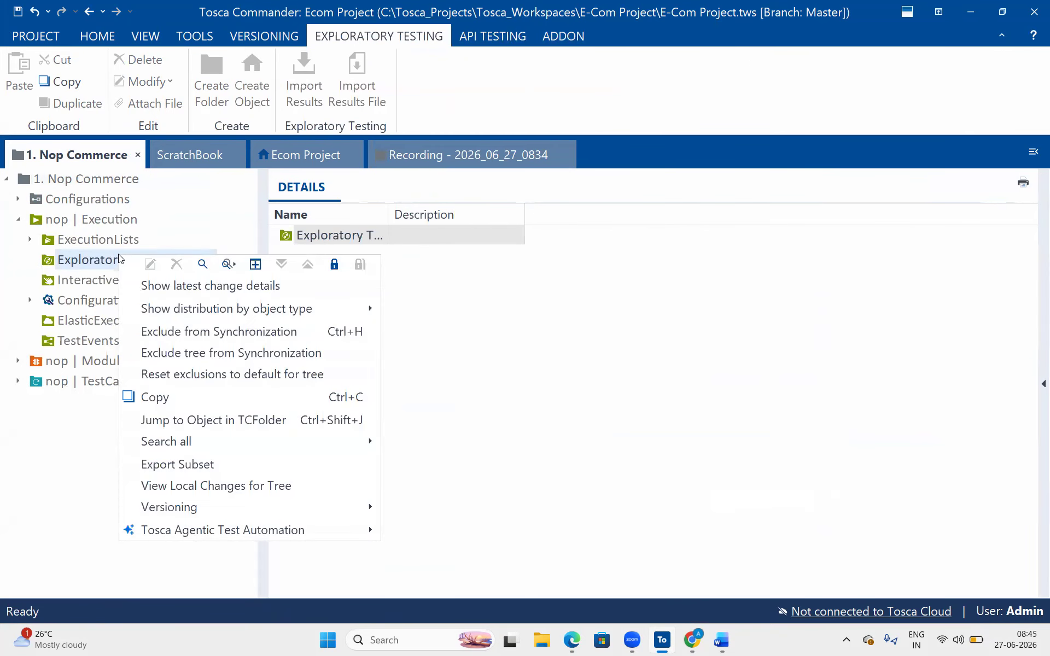
{"action": "left_click", "coordinate": [333, 264]}
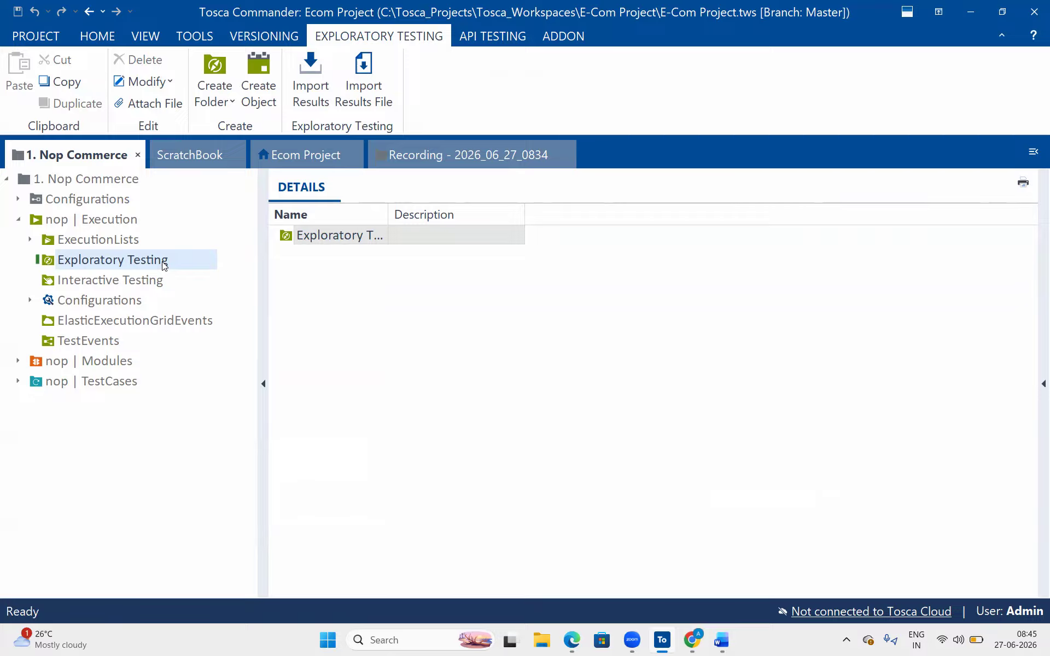
{"action": "right_click", "coordinate": [164, 265]}
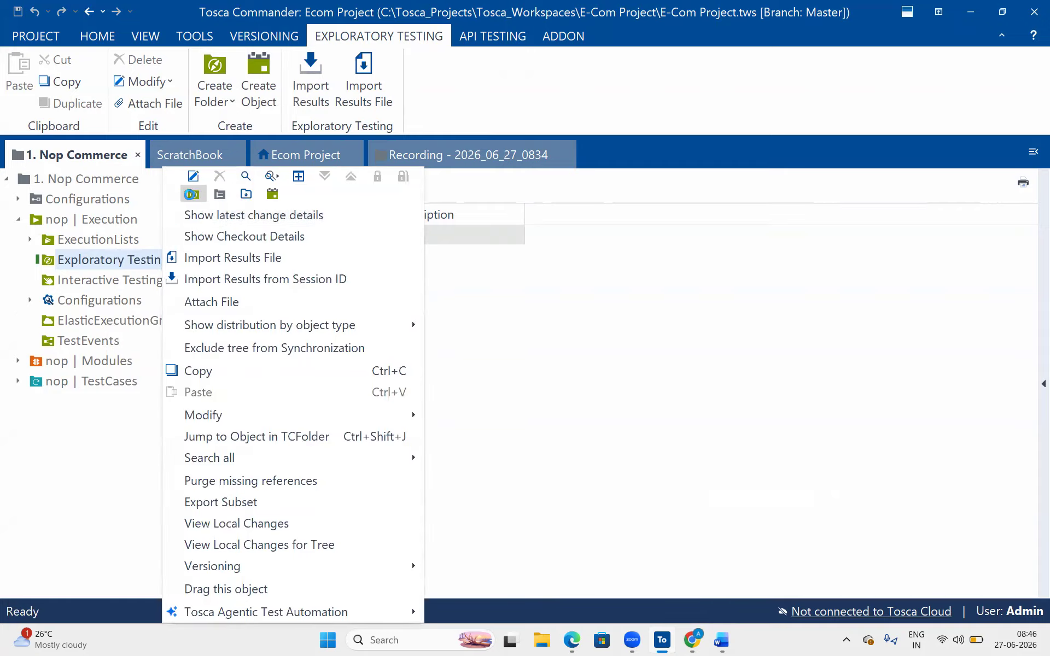
- Create a folder named NOP under Exploratory Testing and add an Exploratory Session inside it
{"action": "left_click", "coordinate": [191, 195]}
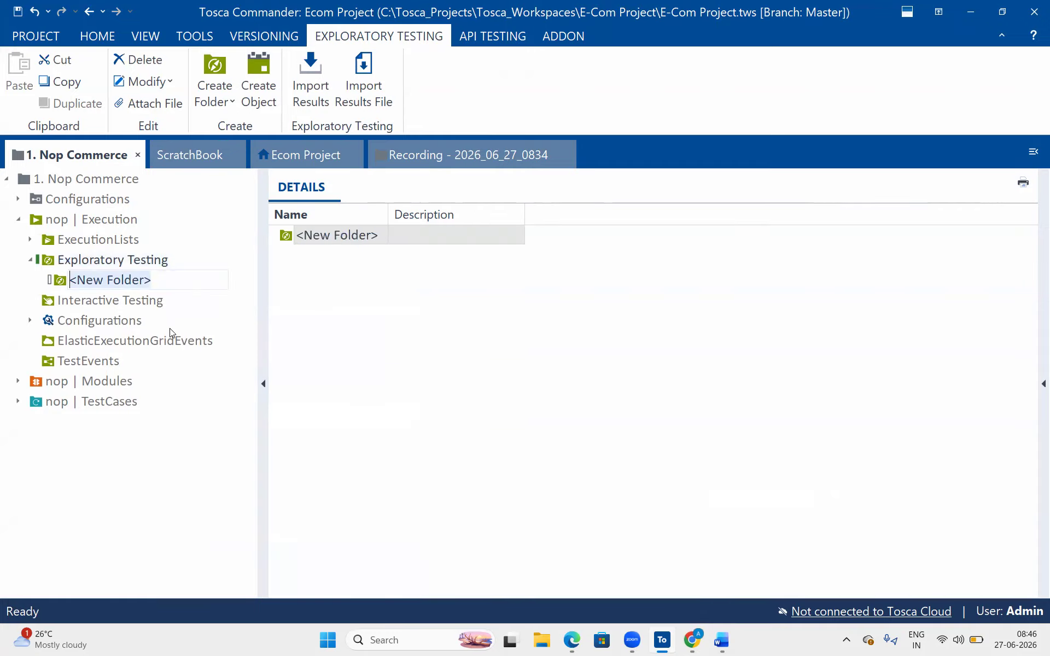
{"action": "left_click", "coordinate": [182, 284]}
{"action": "left_click_drag", "start_coordinate": [36, 283], "coordinate": [19, 287]}
{"action": "key", "text": "BackSpace"}
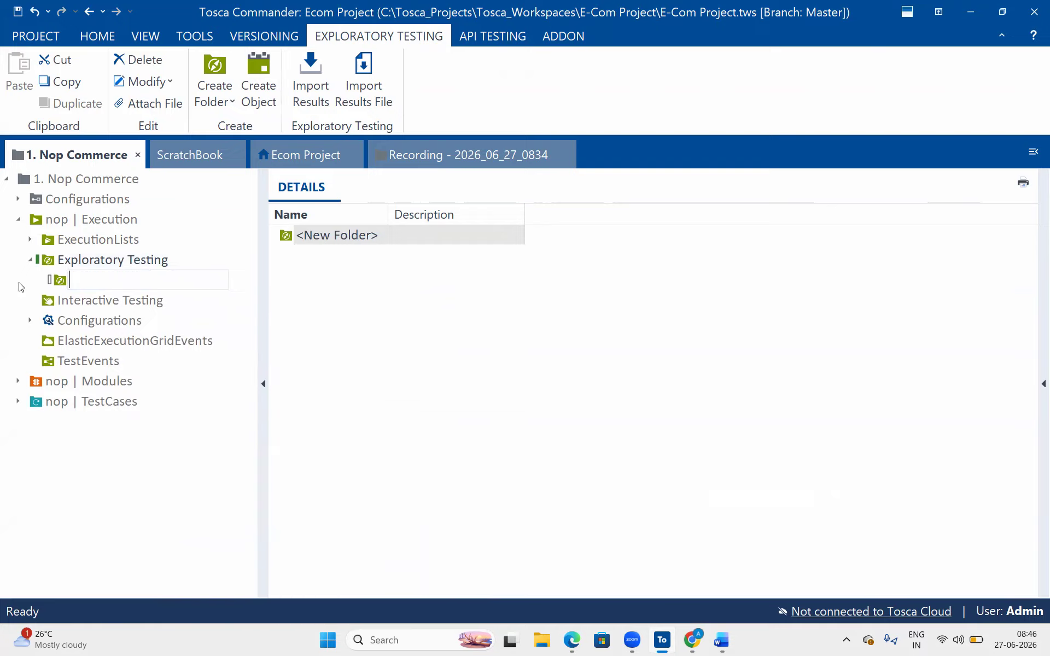
{"action": "type", "text": "NOP"}
{"action": "key", "text": "Return"}
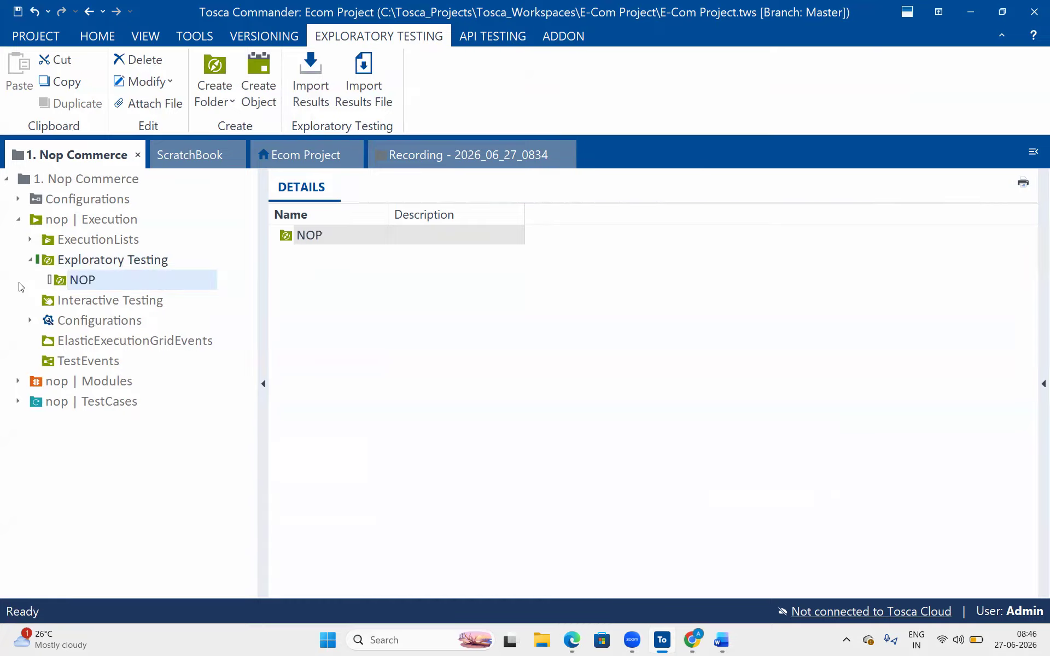
{"action": "right_click", "coordinate": [71, 279]}
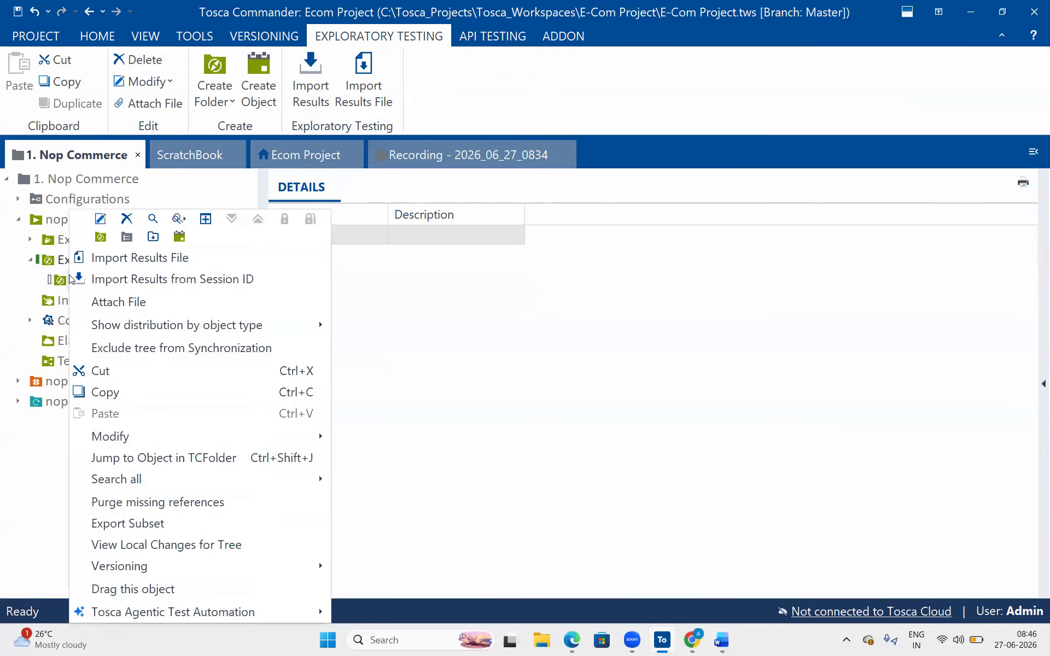
{"action": "left_click", "coordinate": [182, 245]}
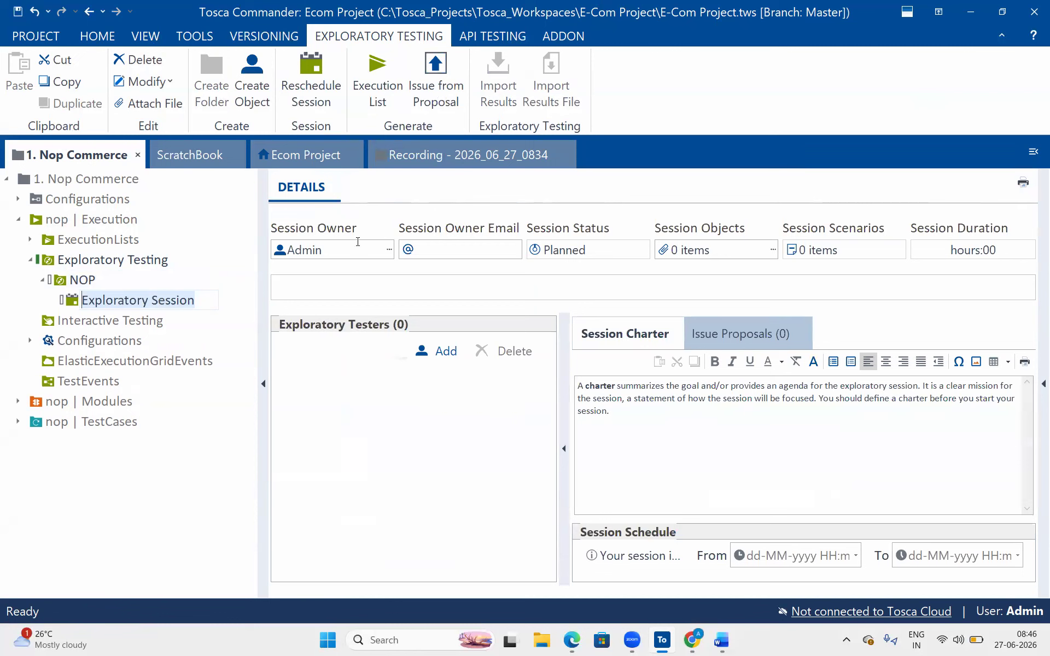
- Make the second user the session owner and add an exploratory tester under the tester's name
{"action": "left_click", "coordinate": [386, 251]}
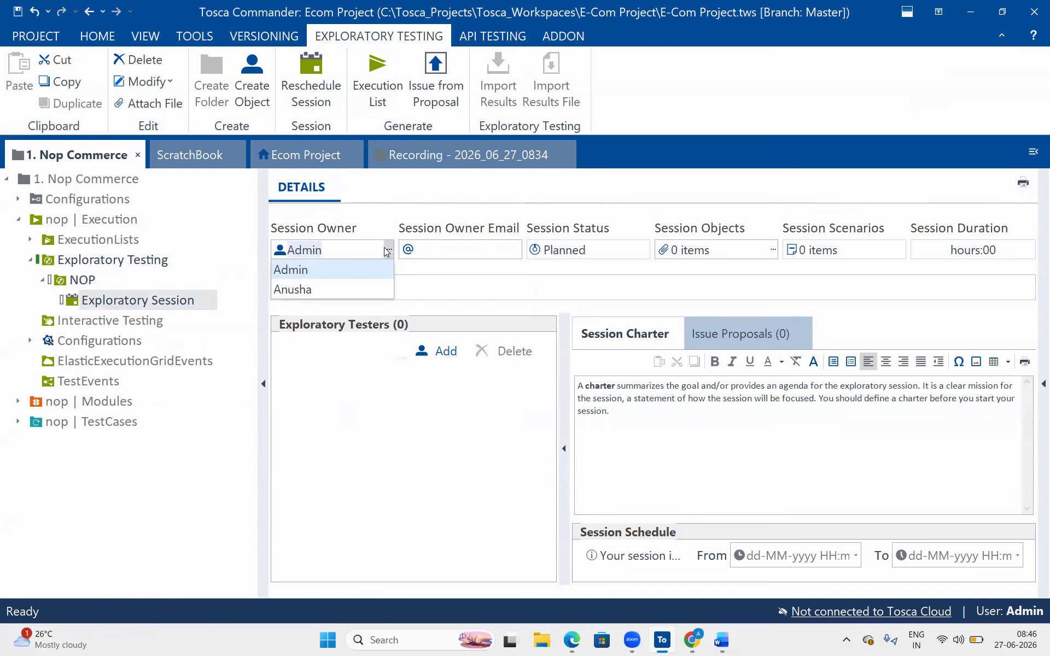
{"action": "left_click", "coordinate": [324, 291]}
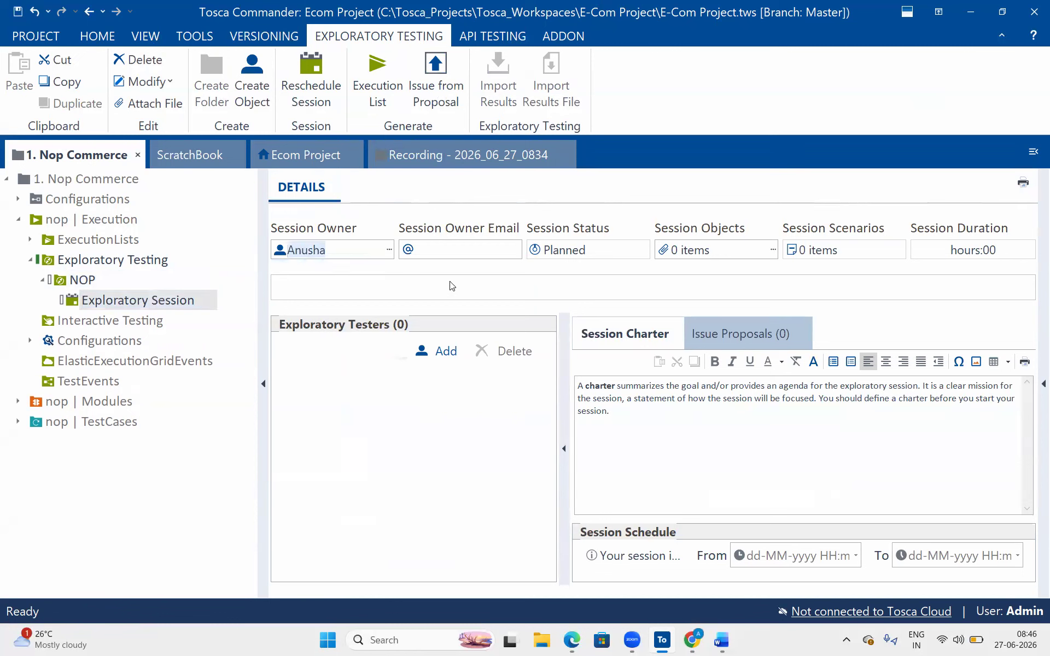
{"action": "left_click", "coordinate": [594, 251]}
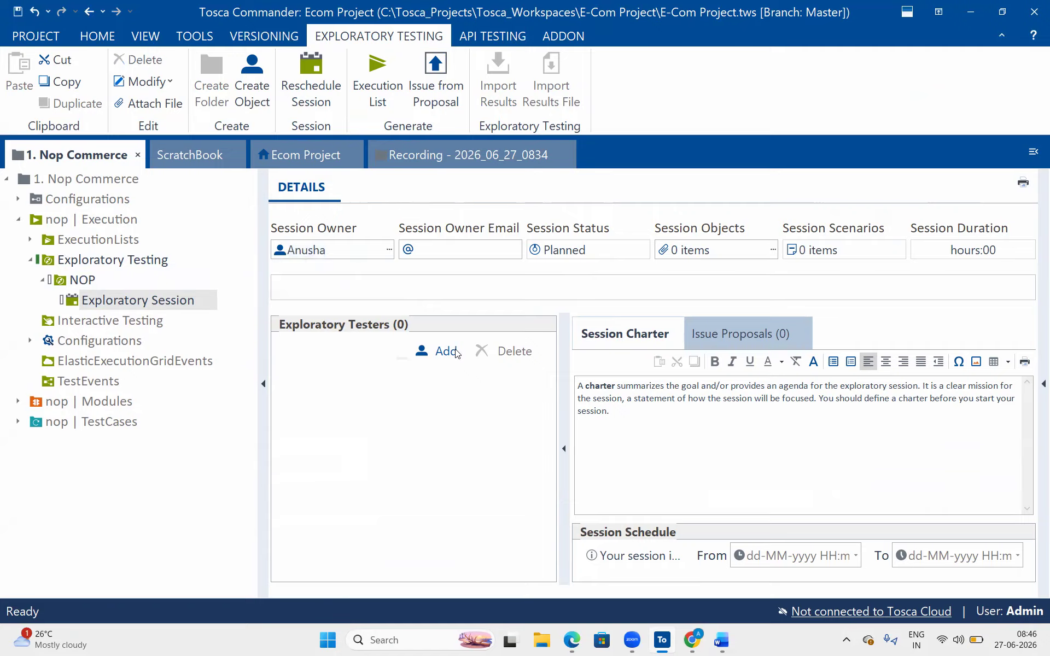
{"action": "left_click", "coordinate": [437, 352]}
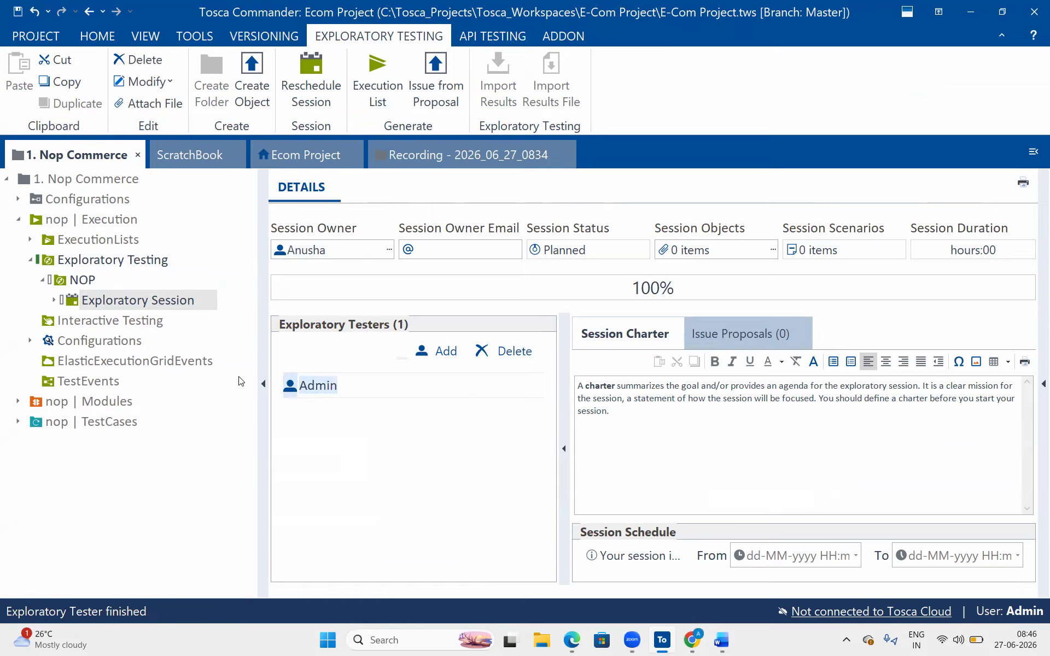
{"action": "key", "text": "BackSpace"}
{"action": "type", "text": "Anusha"}
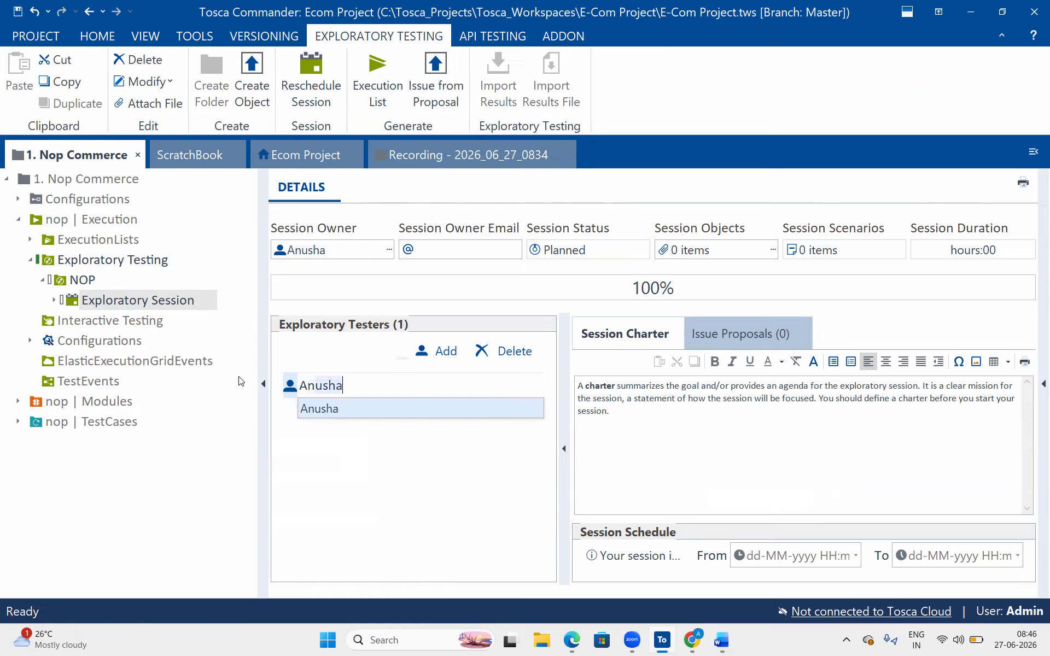
{"action": "key", "text": "Return"}
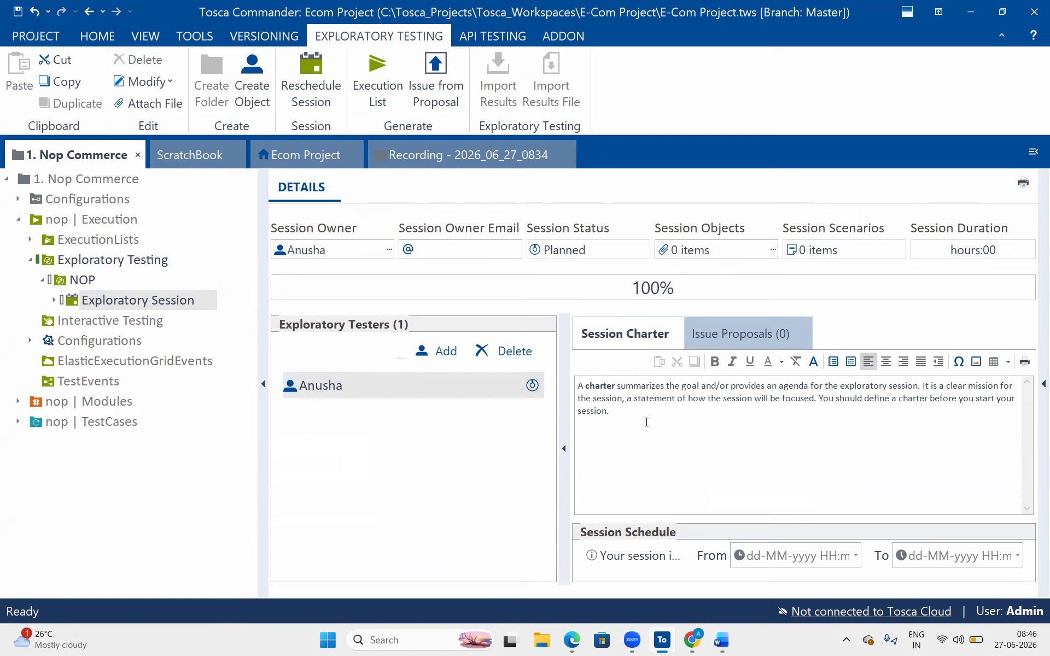
- Review the session's charter and name-sorted issue proposals, then expand the session to show its tester
{"action": "left_click_drag", "start_coordinate": [646, 422], "coordinate": [574, 383]}
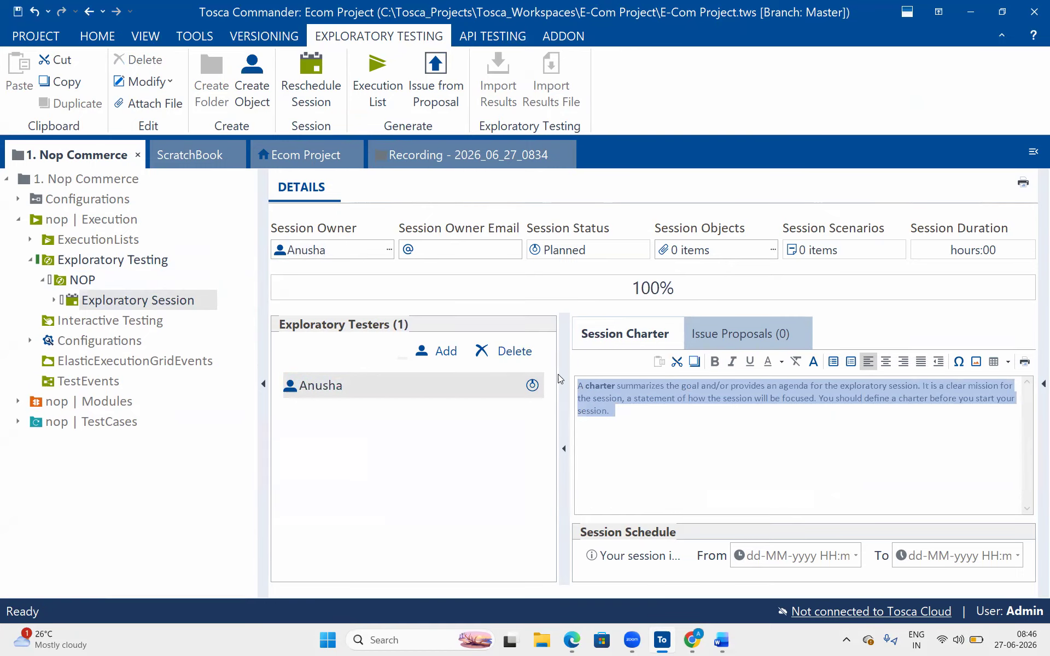
{"action": "left_click", "coordinate": [759, 330]}
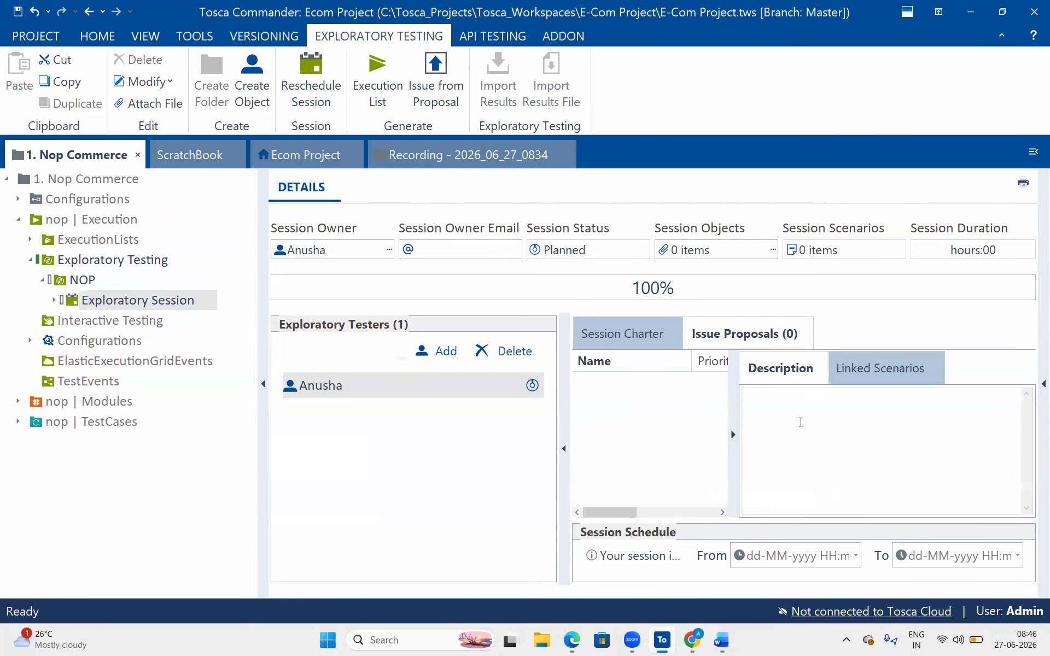
{"action": "left_click", "coordinate": [667, 408]}
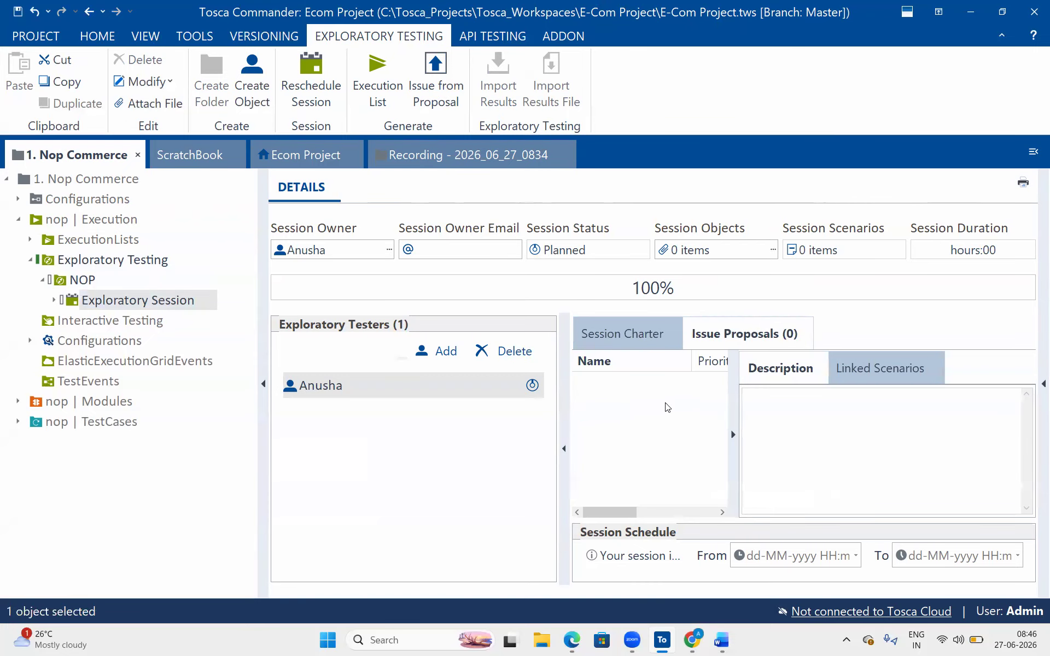
{"action": "left_click", "coordinate": [587, 363]}
{"action": "left_click", "coordinate": [76, 297]}
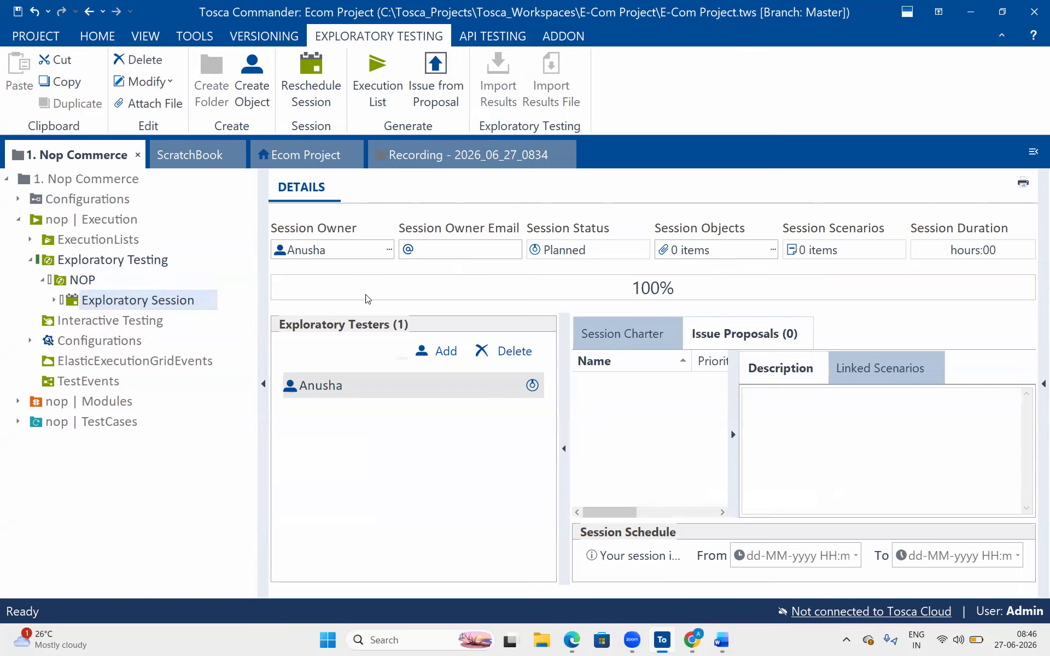
{"action": "left_click", "coordinate": [449, 487]}
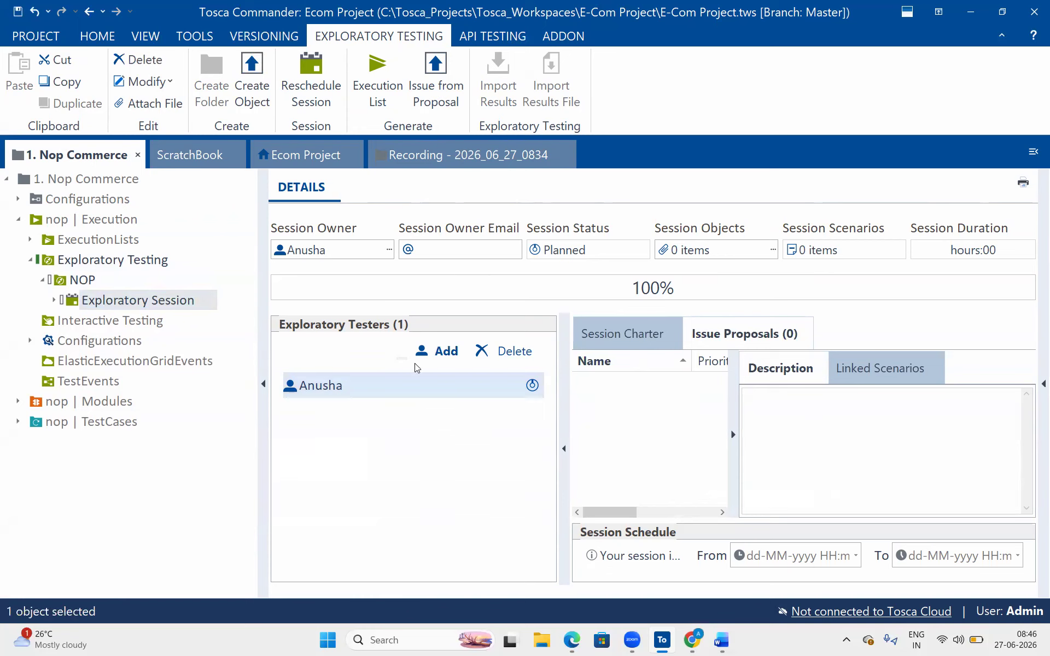
{"action": "left_click", "coordinate": [628, 335]}
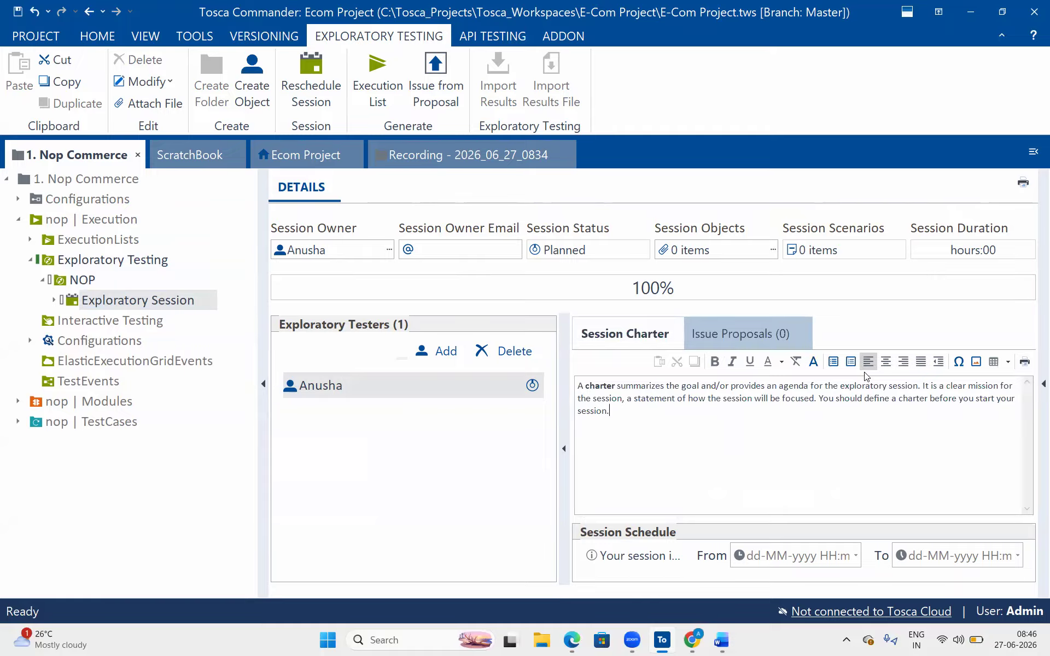
{"action": "left_click", "coordinate": [54, 299]}
- Open the tester entry's details, showing Planned status and 0 scenarios, and dismiss its context menu
{"action": "left_click", "coordinate": [108, 324]}
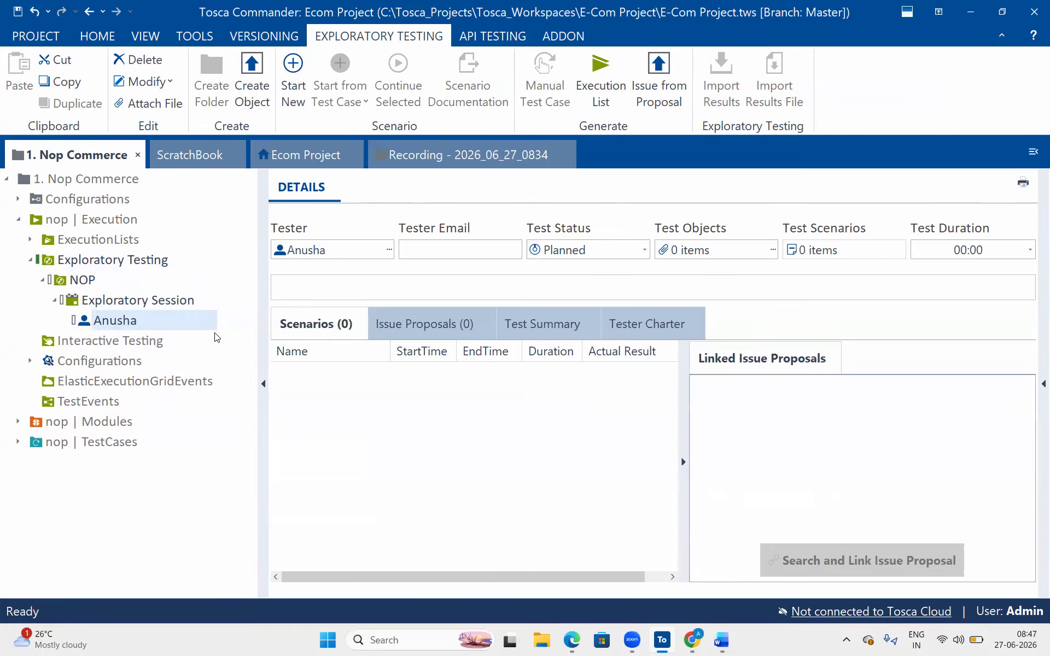
{"action": "right_click", "coordinate": [184, 329]}
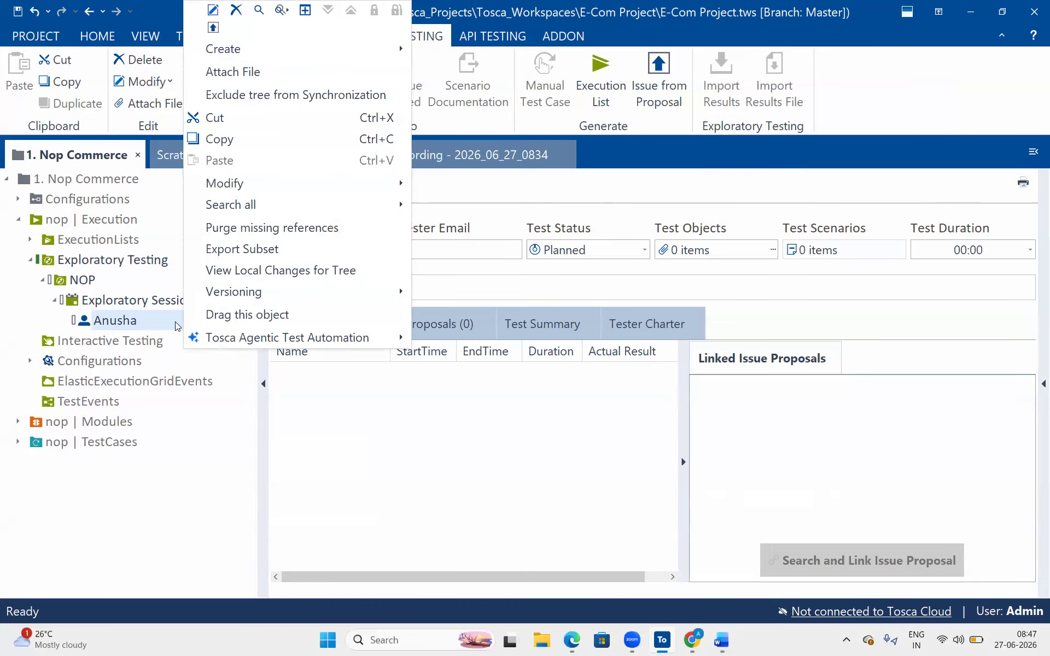
{"action": "left_click", "coordinate": [175, 326]}
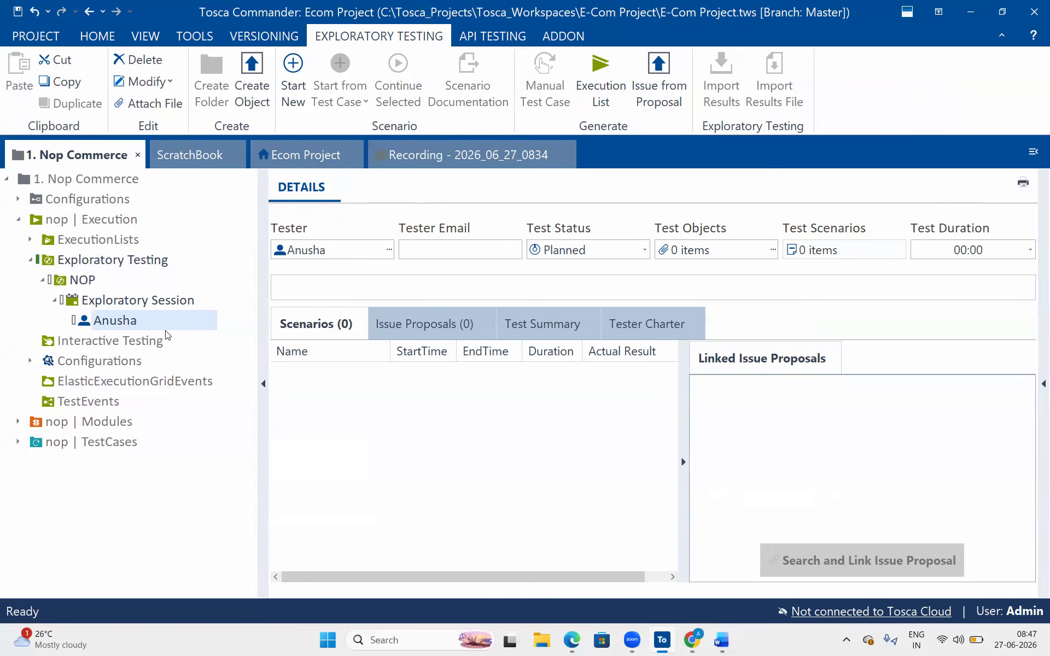
- Try generating an execution list from the tester and acknowledge that no scenarios exist
{"action": "right_click", "coordinate": [165, 326]}
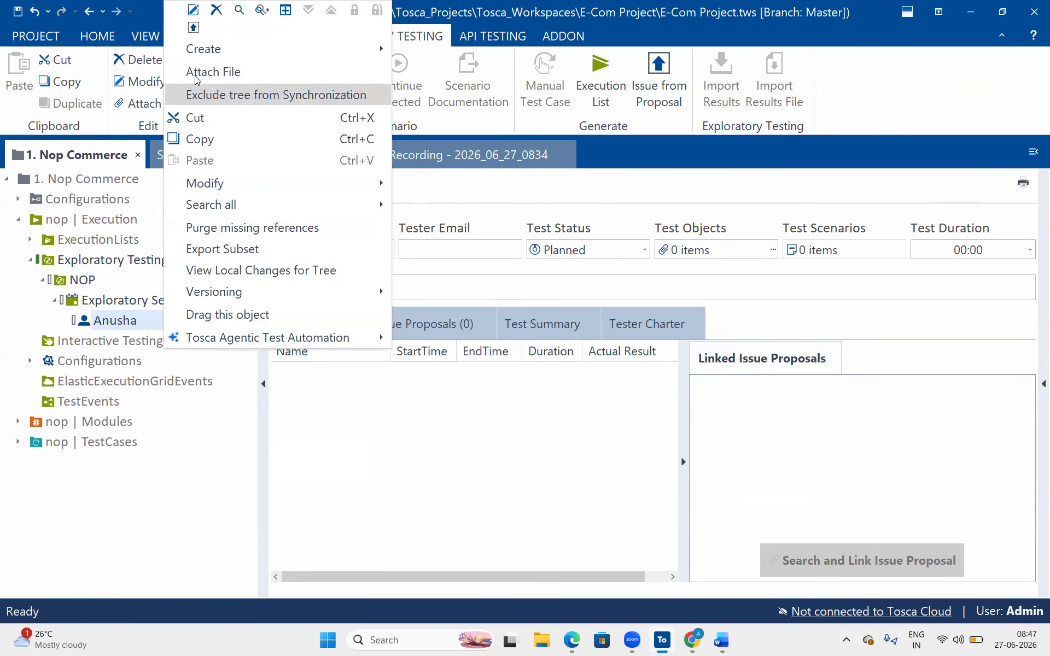
{"action": "mouse_move", "coordinate": [331, 51]}
{"action": "left_click", "coordinate": [465, 55]}
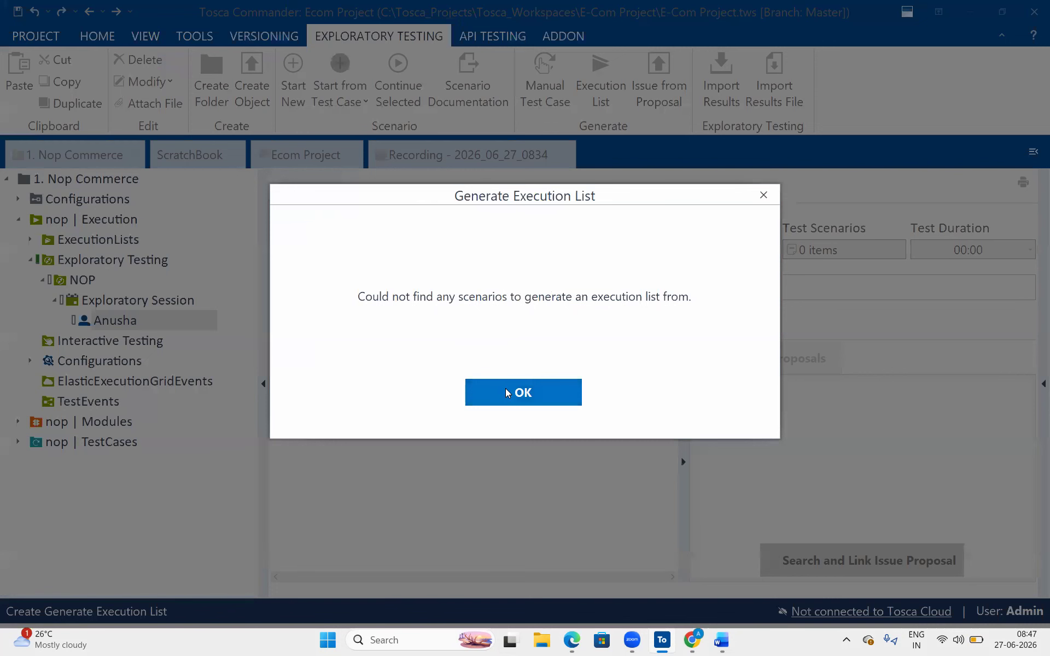
{"action": "left_click", "coordinate": [506, 390]}
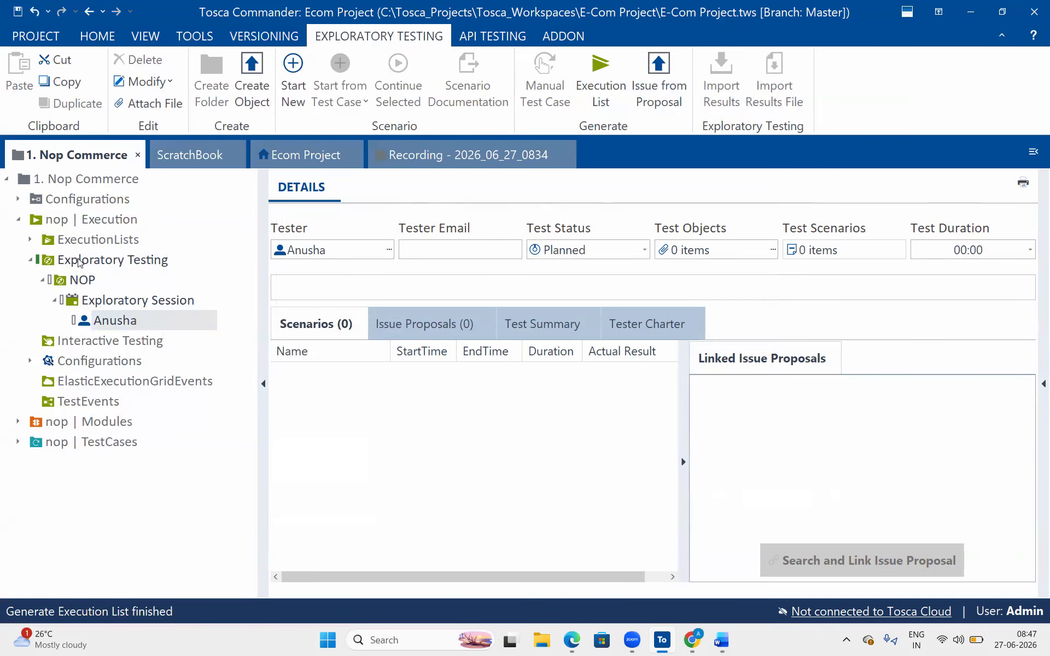
- Link the RR execution list to the tester so its Test Objects shows 1 item
{"action": "left_click", "coordinate": [30, 239]}
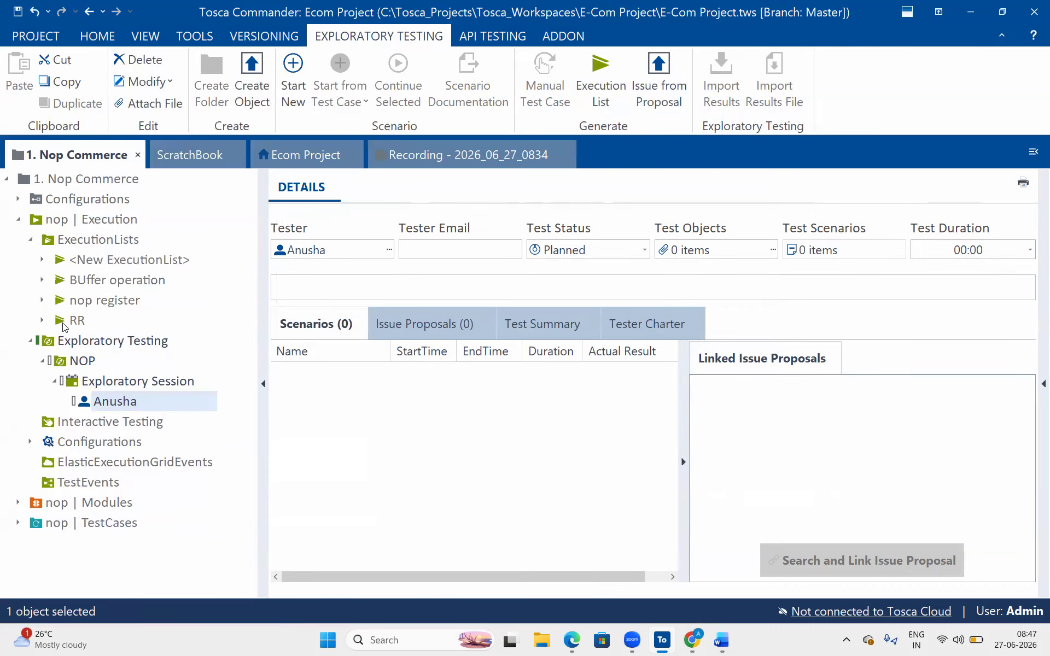
{"action": "left_click_drag", "start_coordinate": [58, 324], "coordinate": [90, 402]}
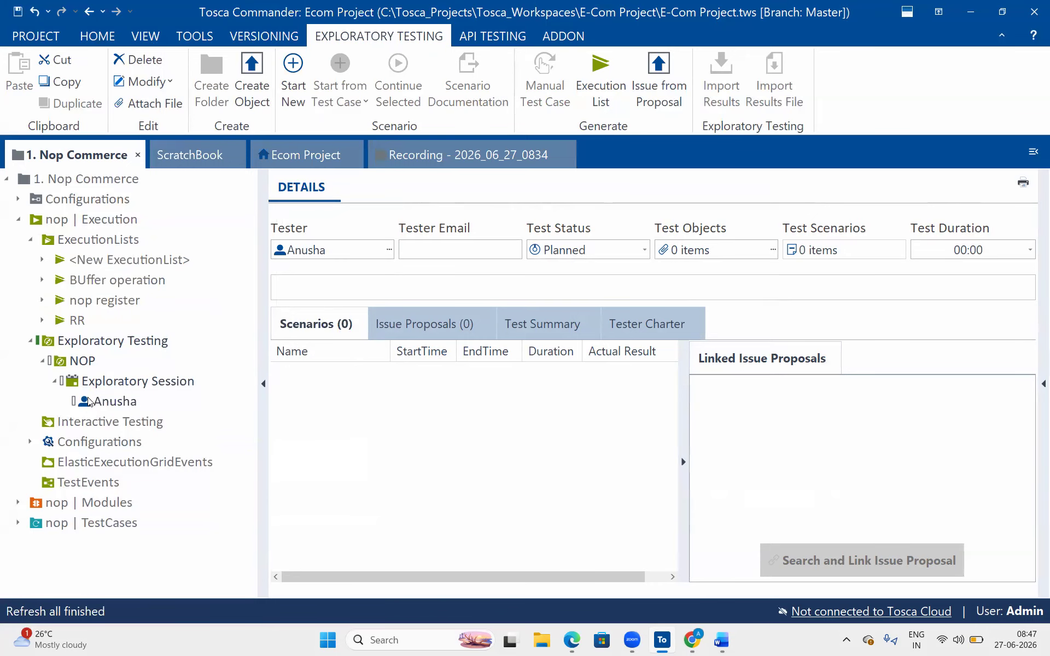
{"action": "left_click", "coordinate": [94, 403]}
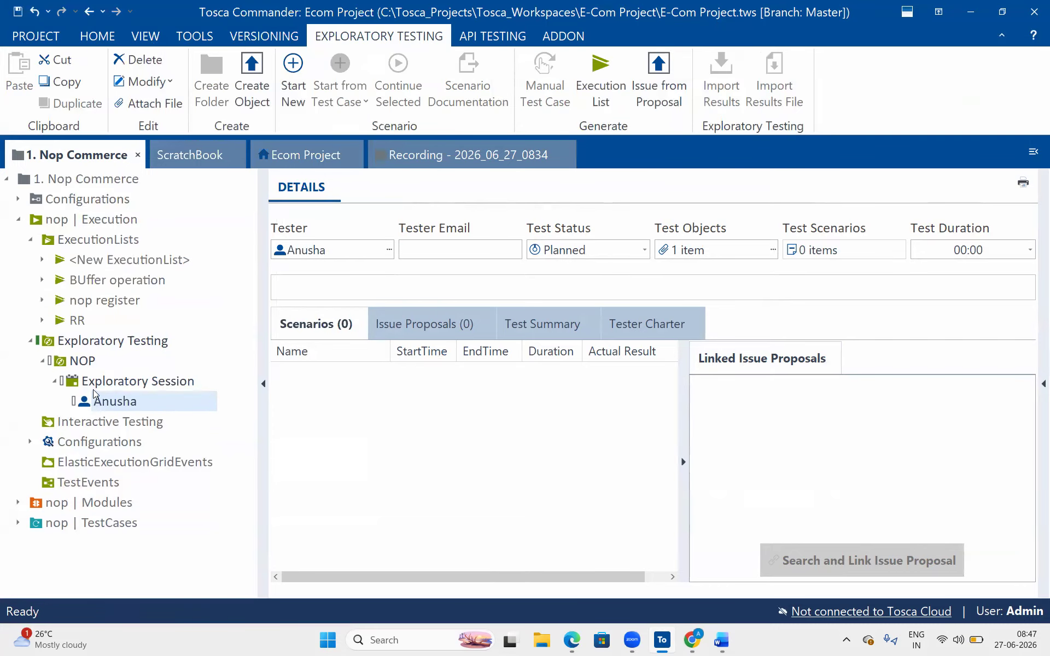
{"action": "left_click_drag", "start_coordinate": [63, 321], "coordinate": [100, 379]}
{"action": "left_click", "coordinate": [100, 378]}
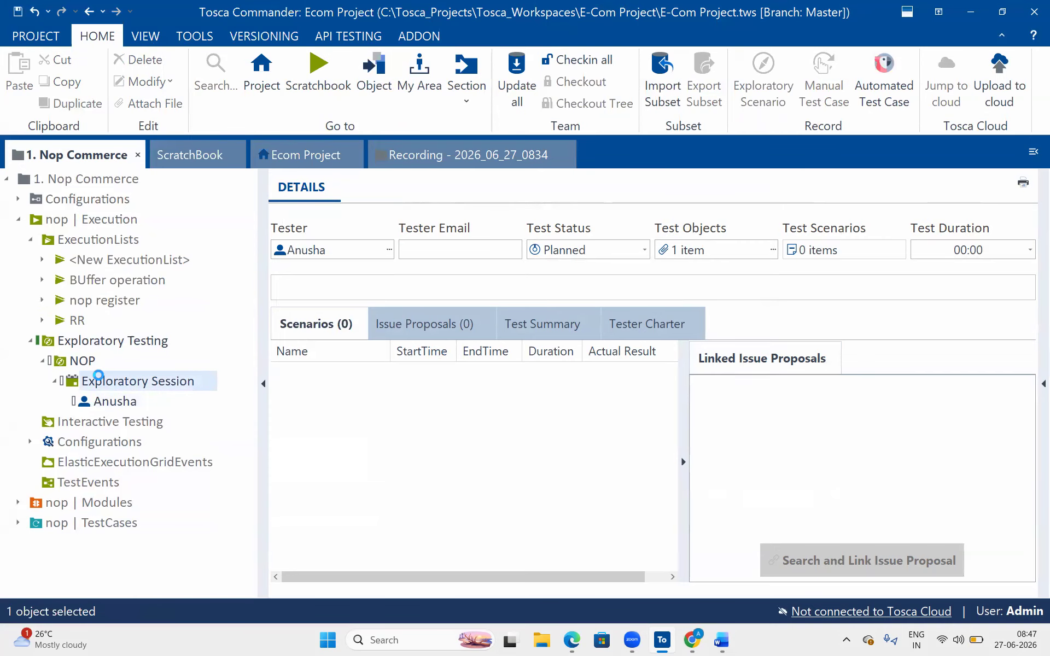
{"action": "left_click", "coordinate": [97, 399]}
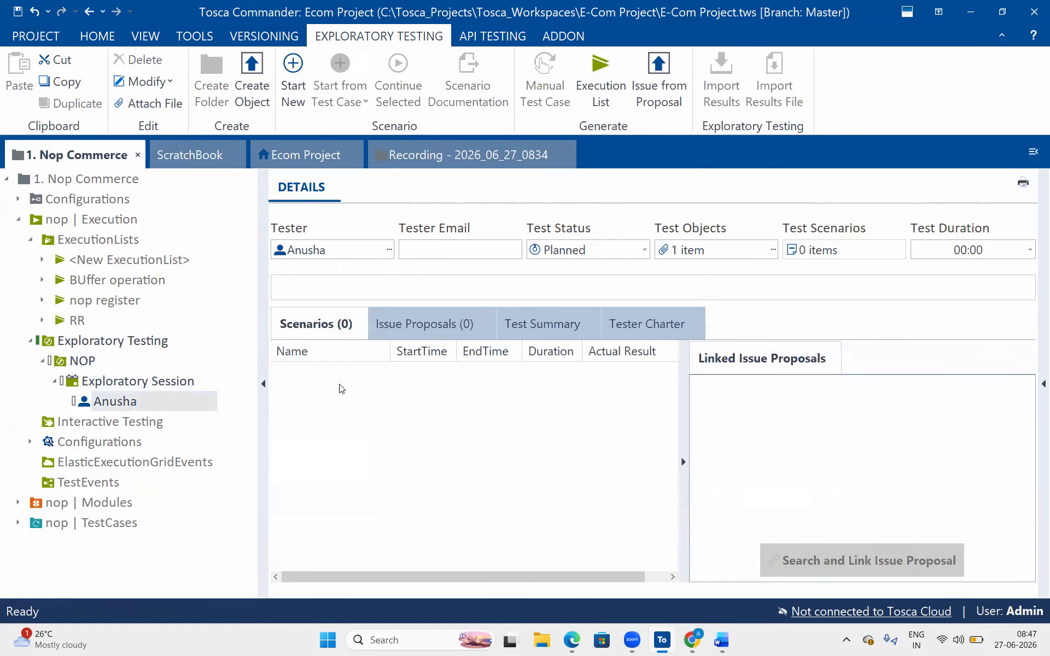
{"action": "left_click", "coordinate": [429, 330]}
{"action": "left_click", "coordinate": [525, 332]}
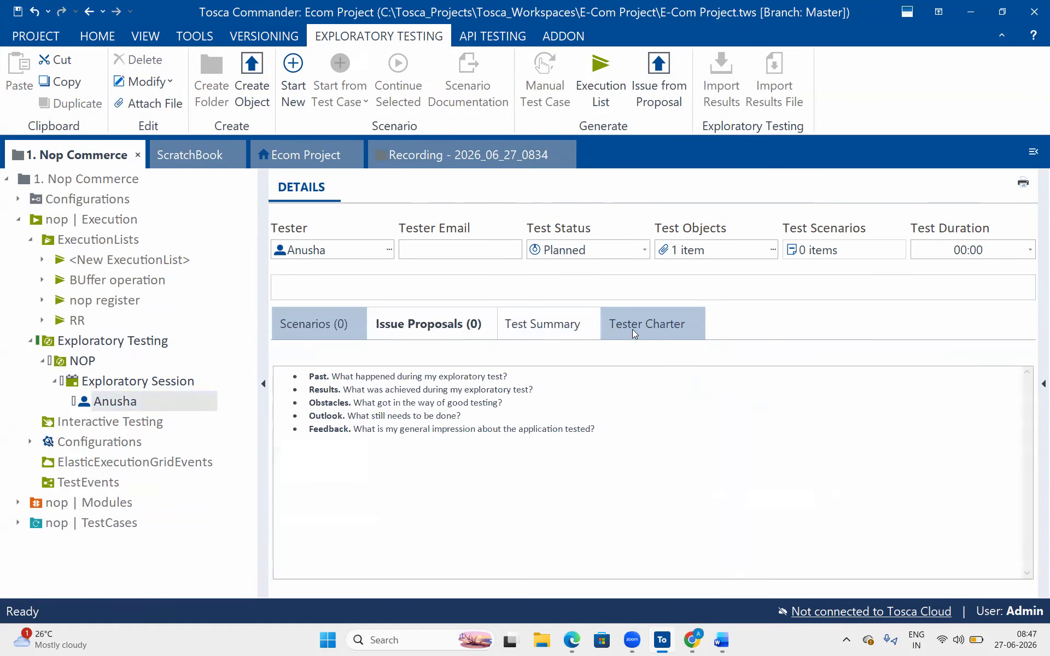
{"action": "left_click", "coordinate": [635, 331]}
{"action": "left_click", "coordinate": [522, 335]}
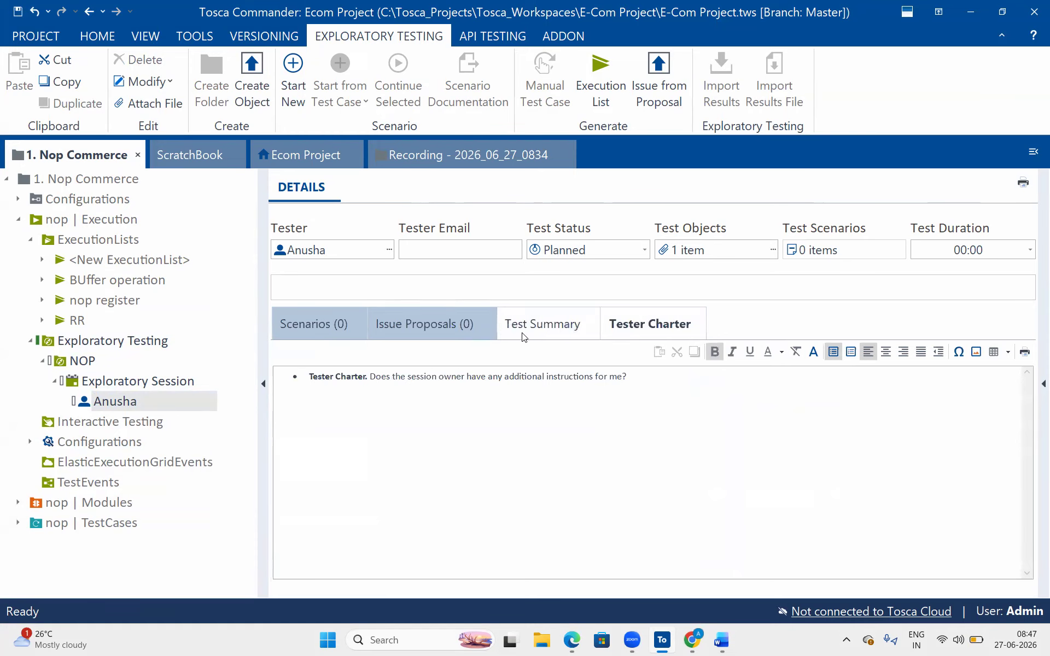
{"action": "left_click_drag", "start_coordinate": [432, 428], "coordinate": [238, 383]}
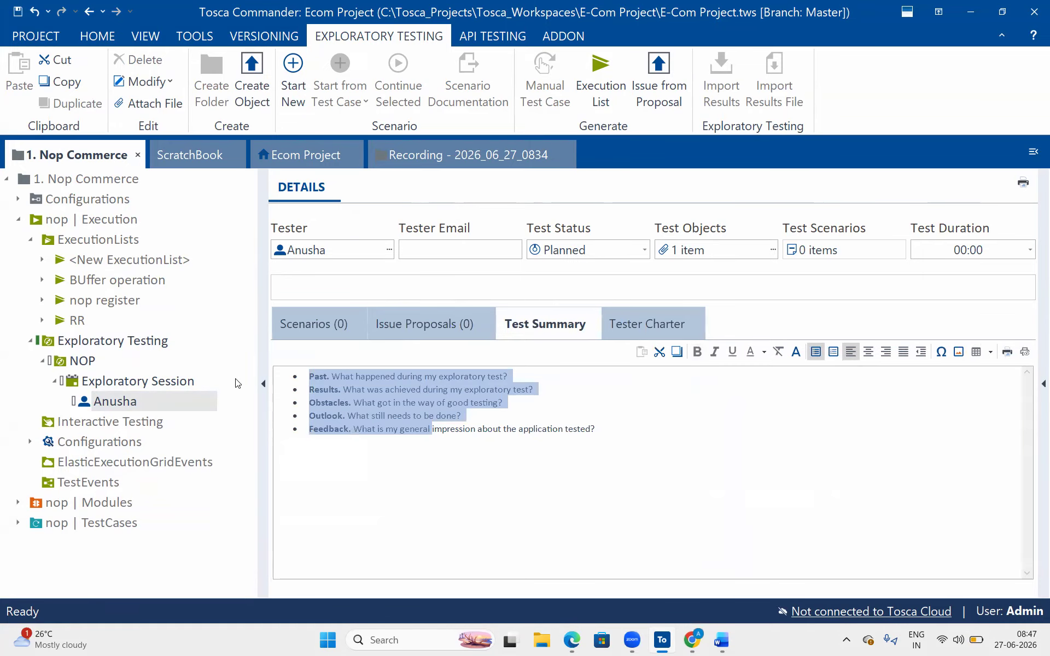
{"action": "left_click", "coordinate": [617, 477]}
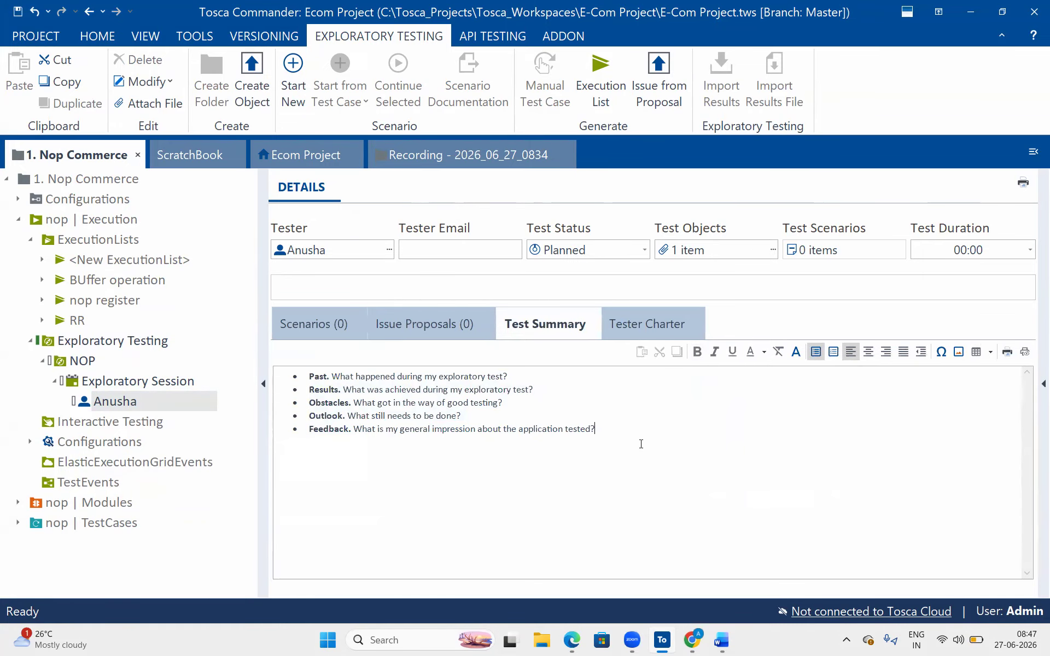
{"action": "left_click_drag", "start_coordinate": [643, 503], "coordinate": [382, 441]}
{"action": "left_click", "coordinate": [448, 335]}
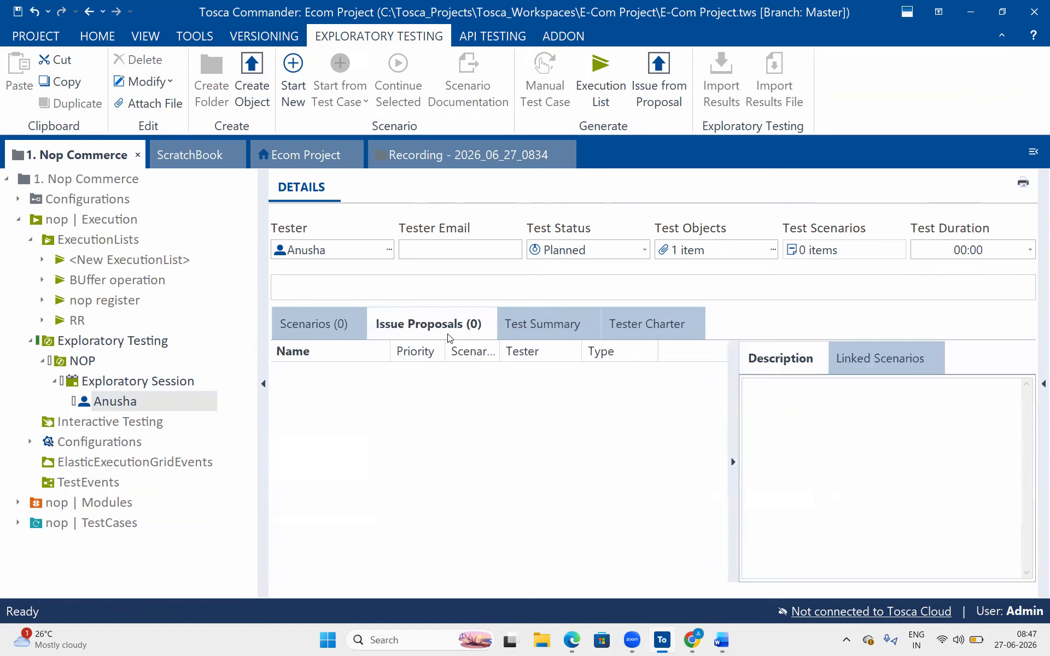
{"action": "left_click", "coordinate": [296, 326]}
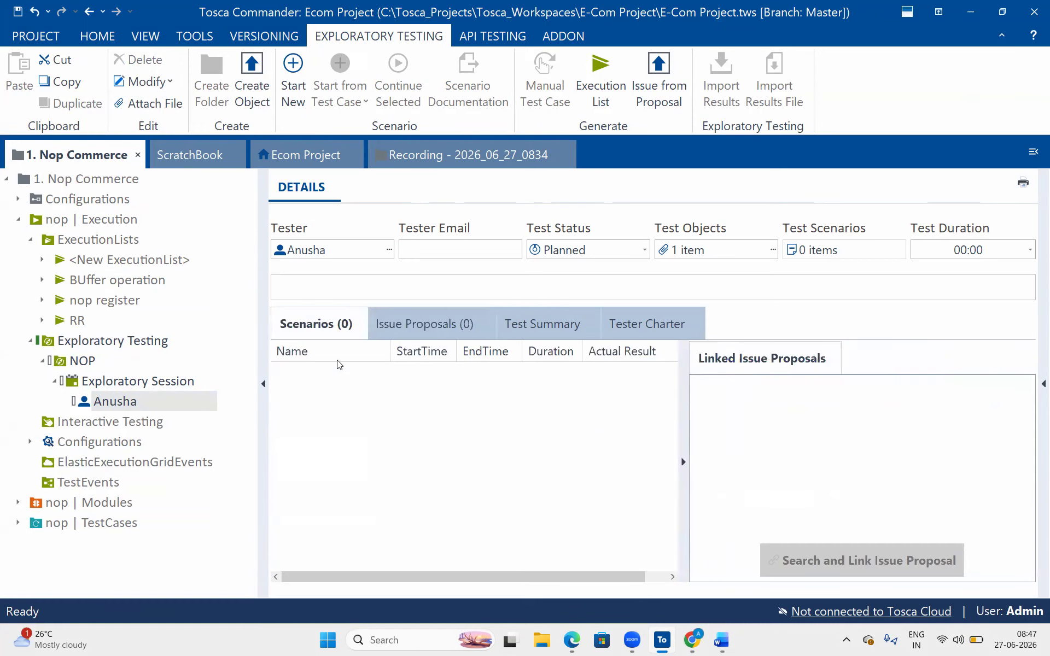
{"action": "left_click", "coordinate": [616, 324]}
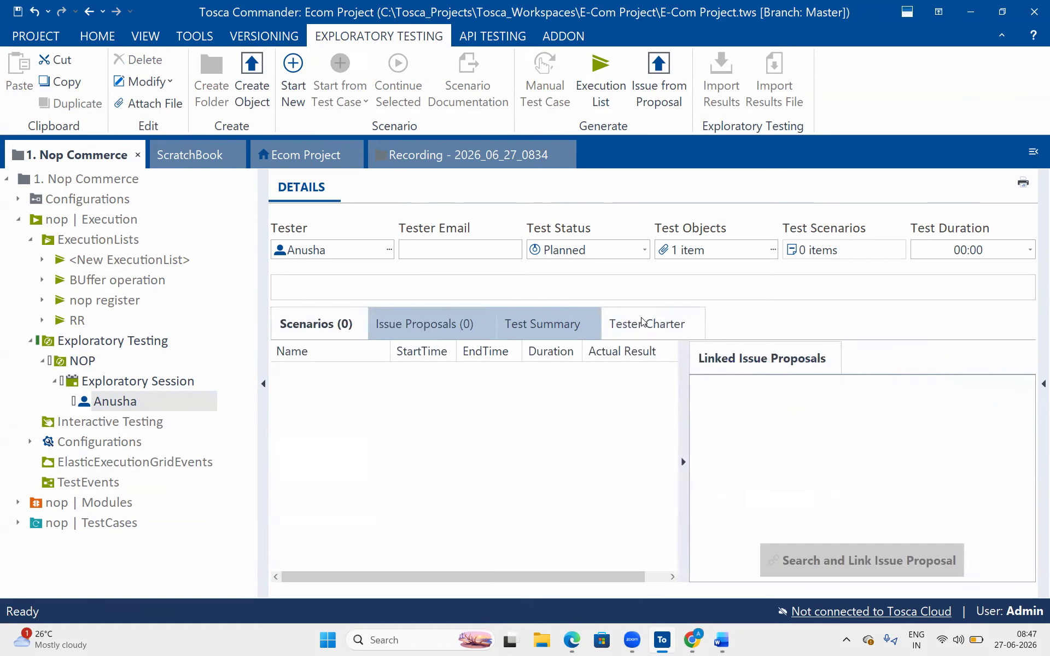
{"action": "left_click", "coordinate": [303, 330]}
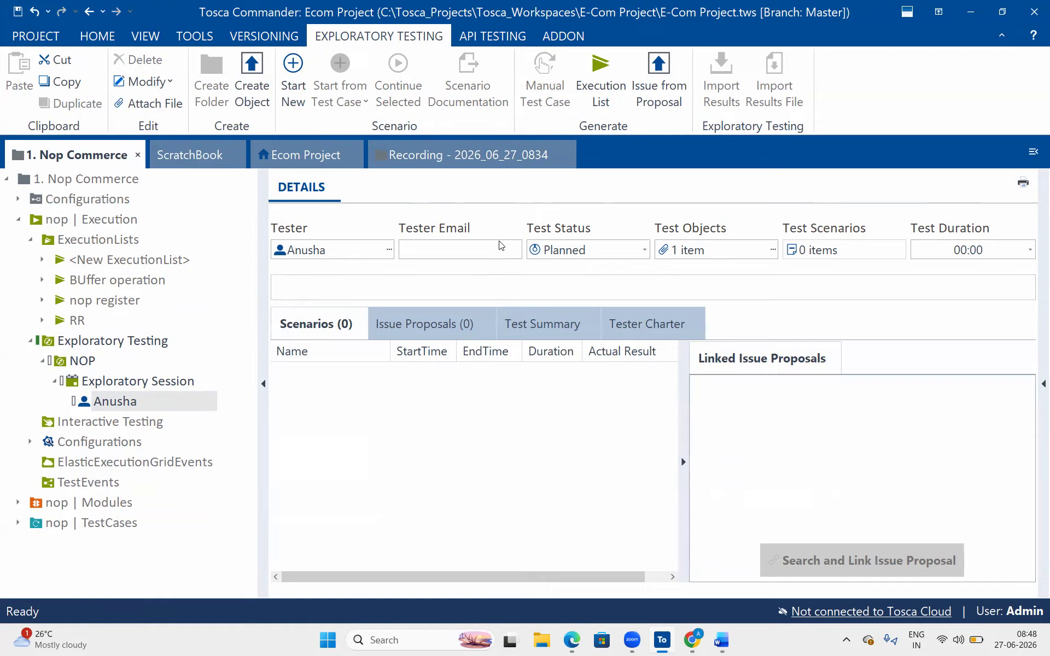
- Check the session and tester, leaving status Planned, then show the Exploratory Testing folder's details with HOME commands
{"action": "left_click", "coordinate": [614, 254]}
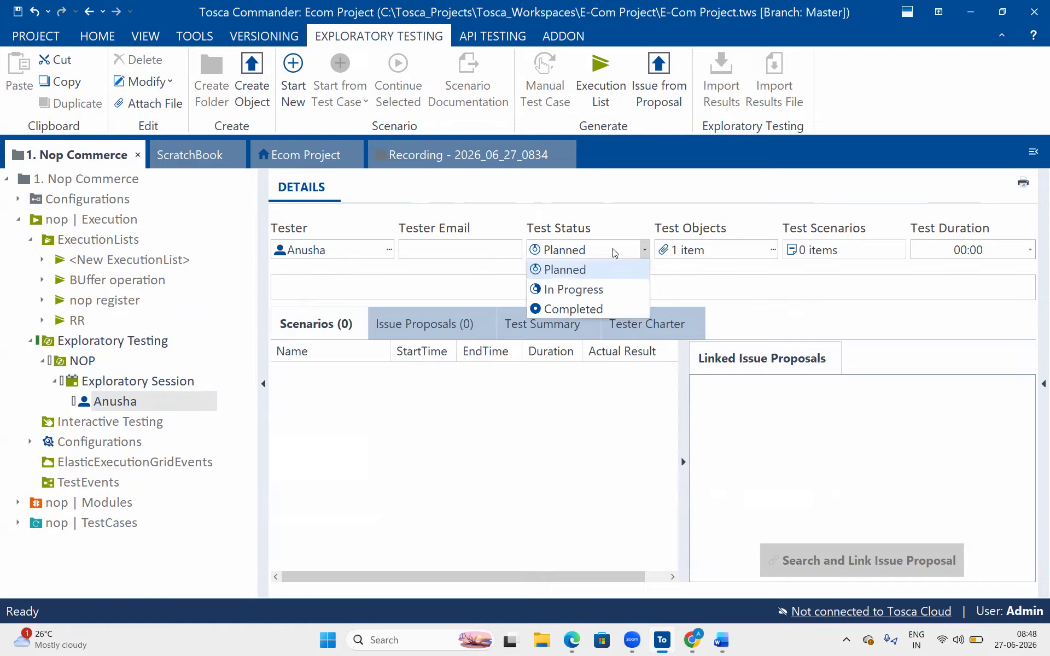
{"action": "left_click", "coordinate": [683, 253]}
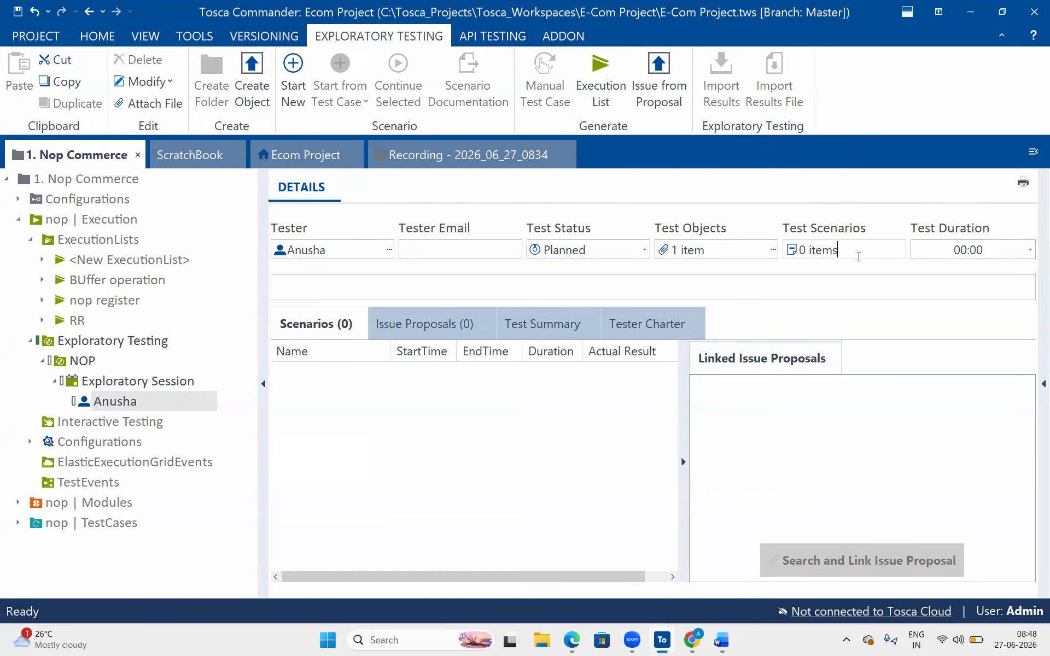
{"action": "left_click", "coordinate": [177, 378]}
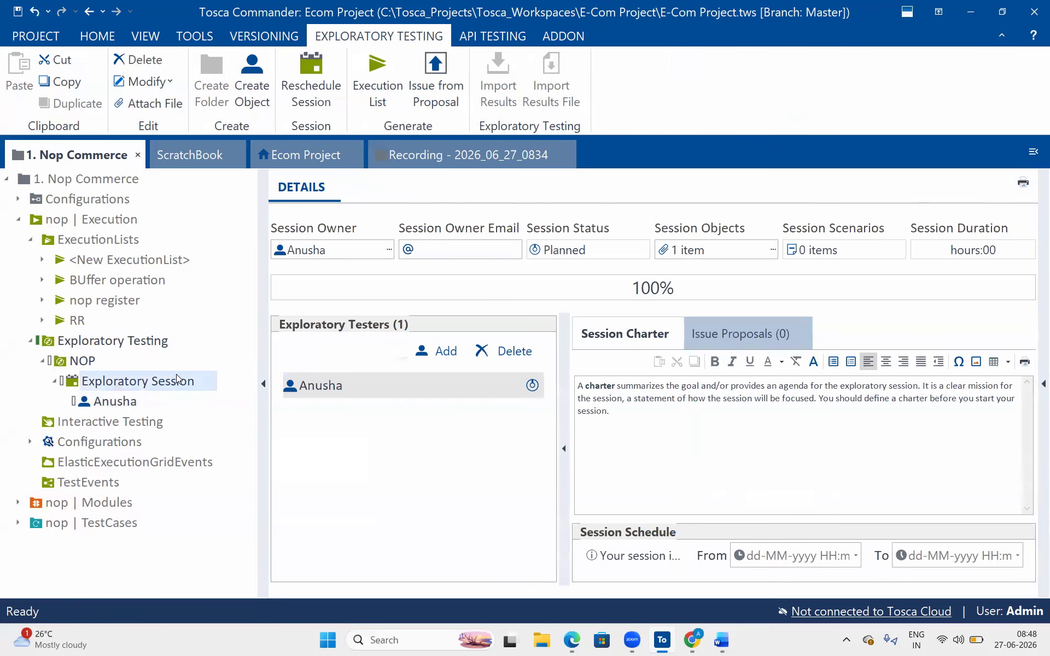
{"action": "right_click", "coordinate": [176, 378]}
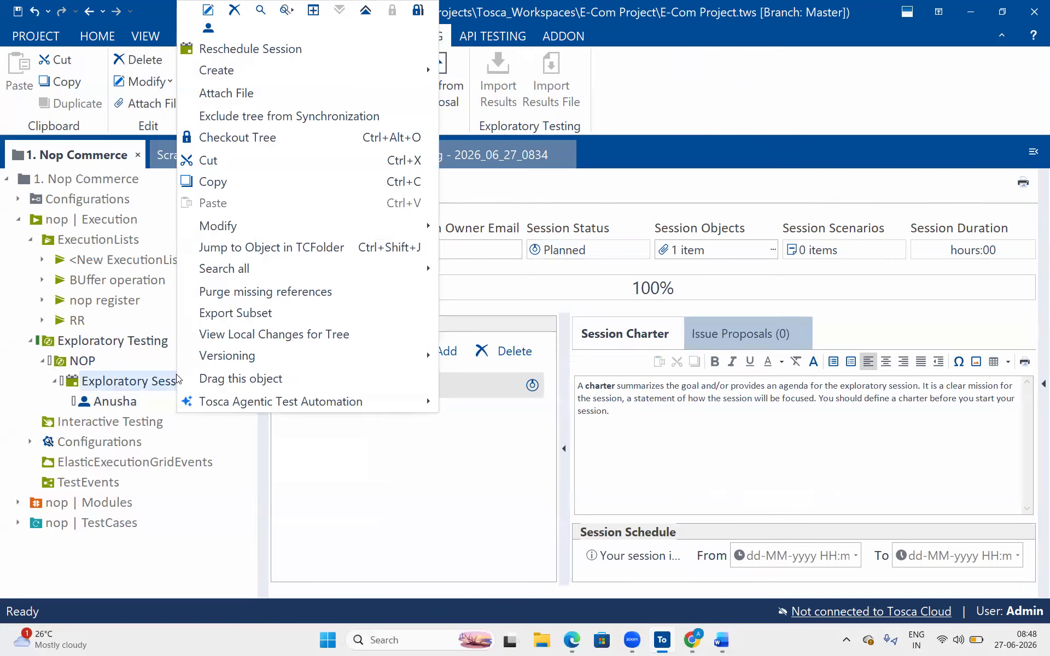
{"action": "left_click", "coordinate": [122, 401]}
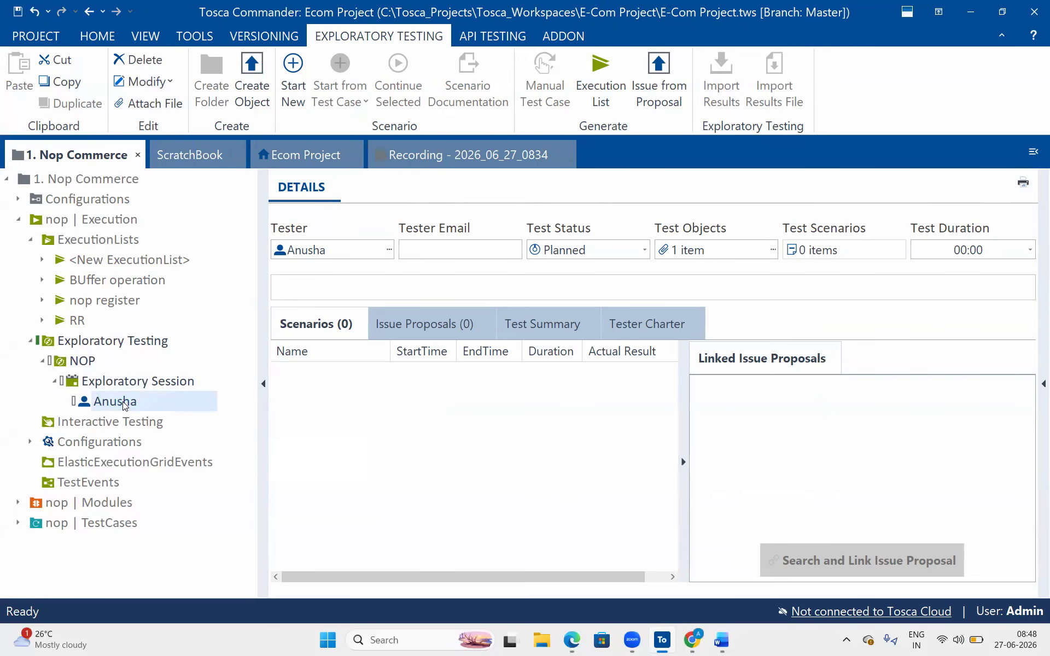
{"action": "right_click", "coordinate": [123, 401]}
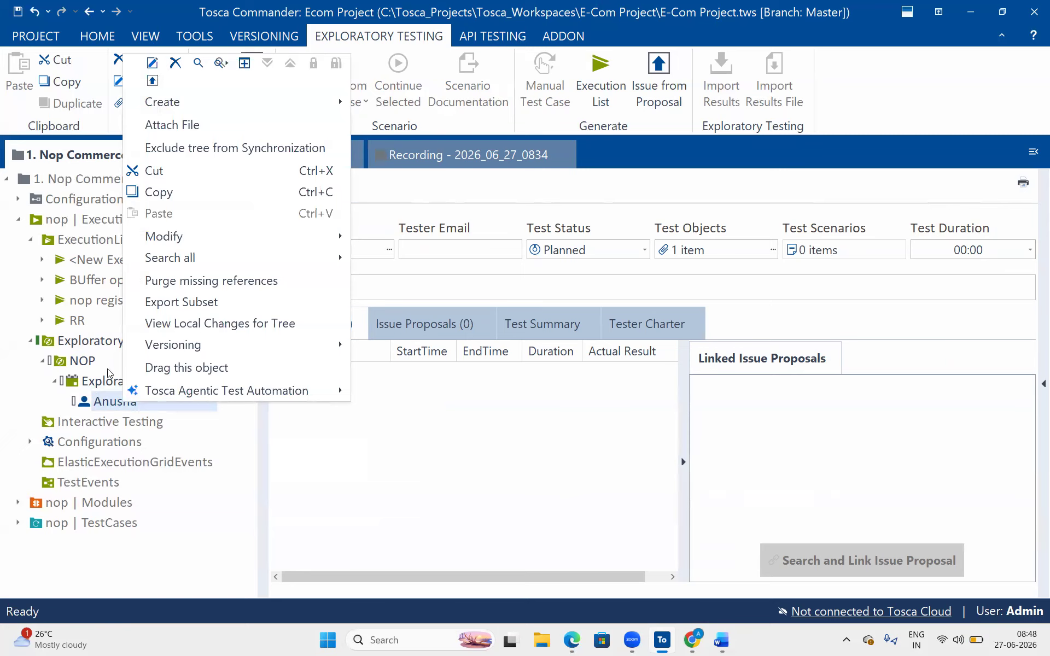
{"action": "left_click", "coordinate": [492, 446]}
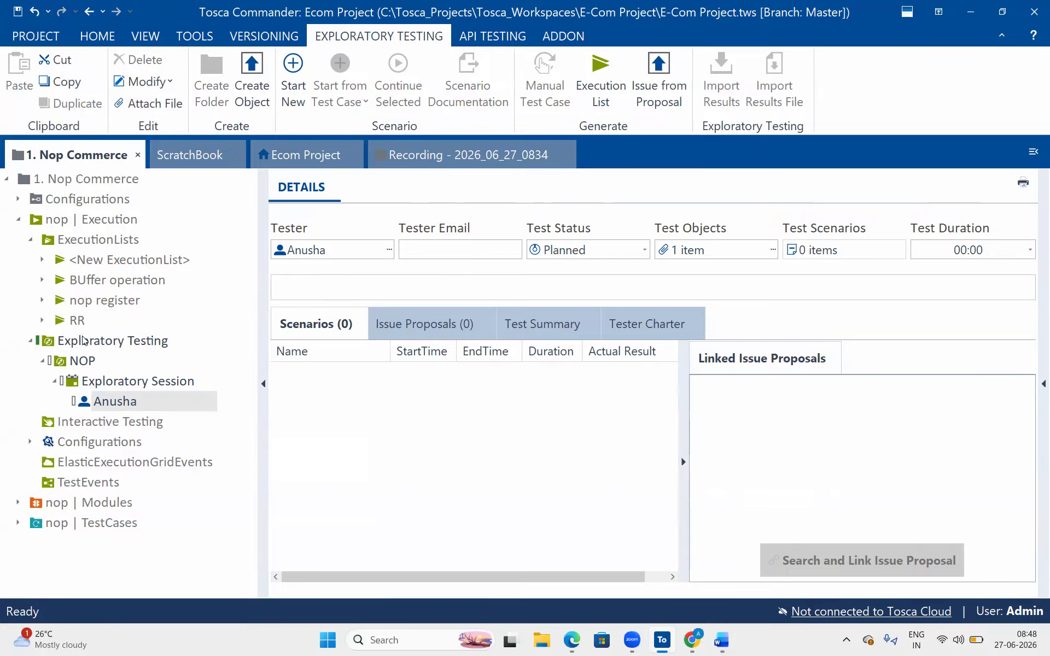
{"action": "left_click", "coordinate": [83, 340]}
{"action": "left_click", "coordinate": [97, 35]}
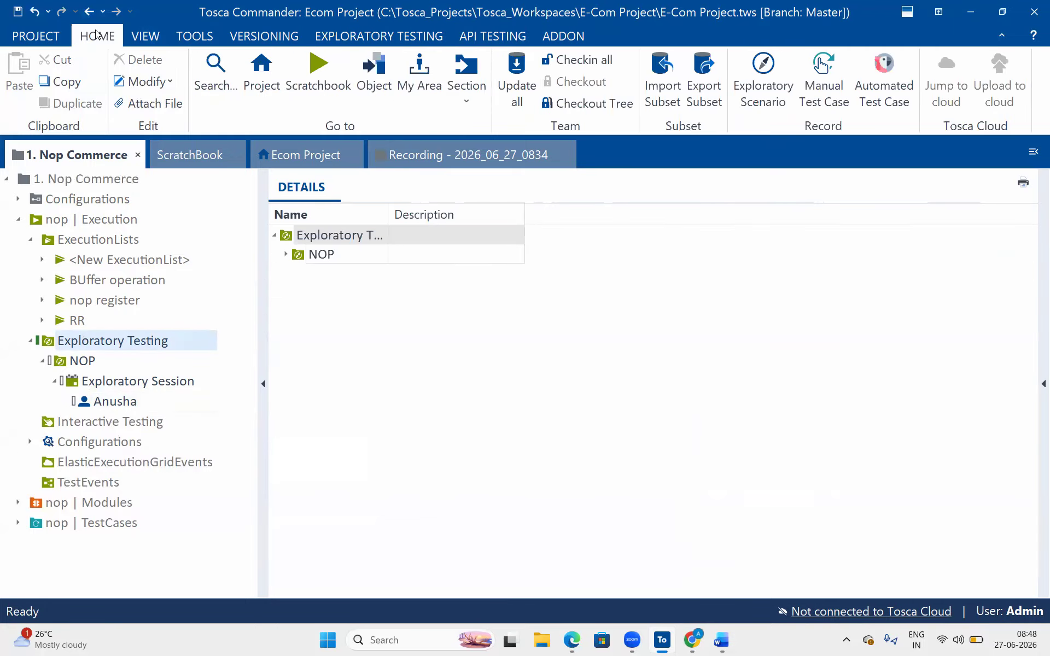
- Start interaction recording for all listed applications over the OrangeHRM window
{"action": "left_click", "coordinate": [743, 82]}
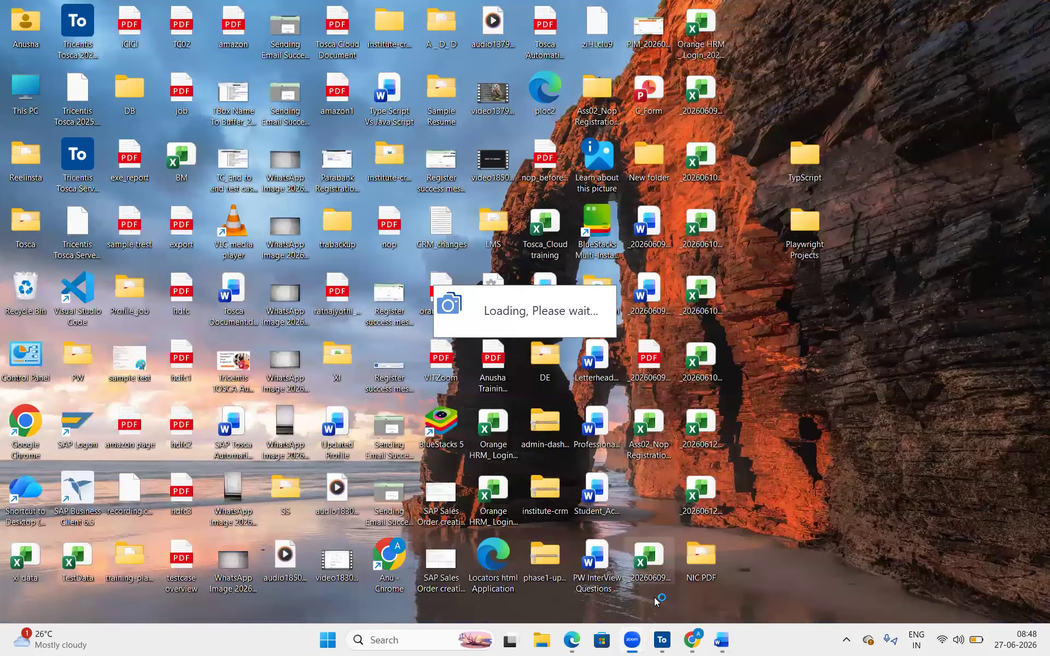
{"action": "left_click", "coordinate": [691, 639]}
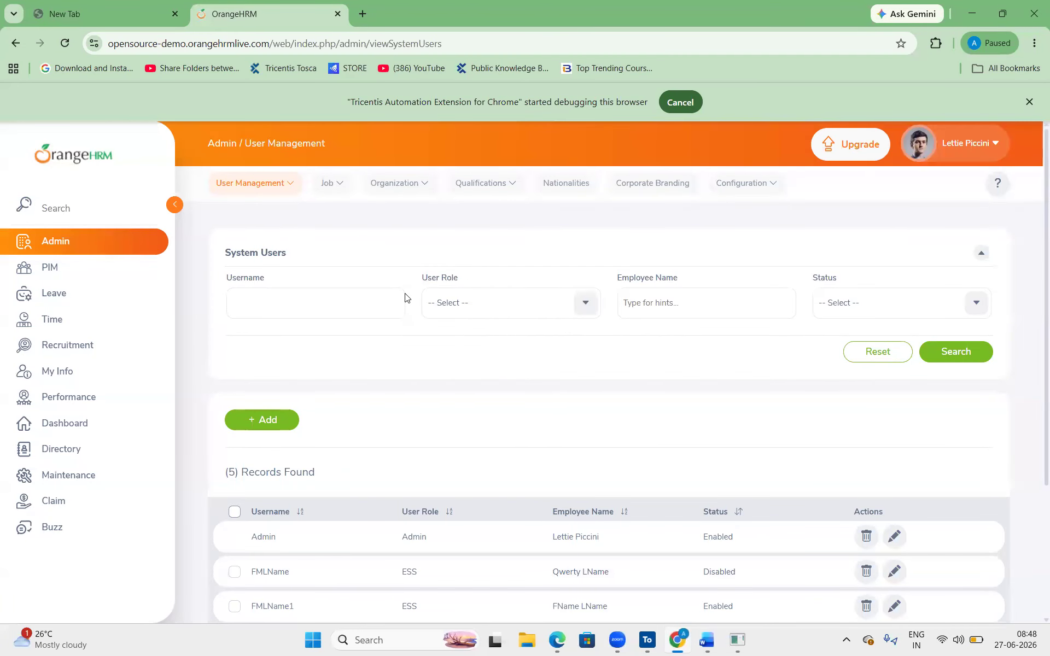
{"action": "left_click", "coordinate": [746, 643]}
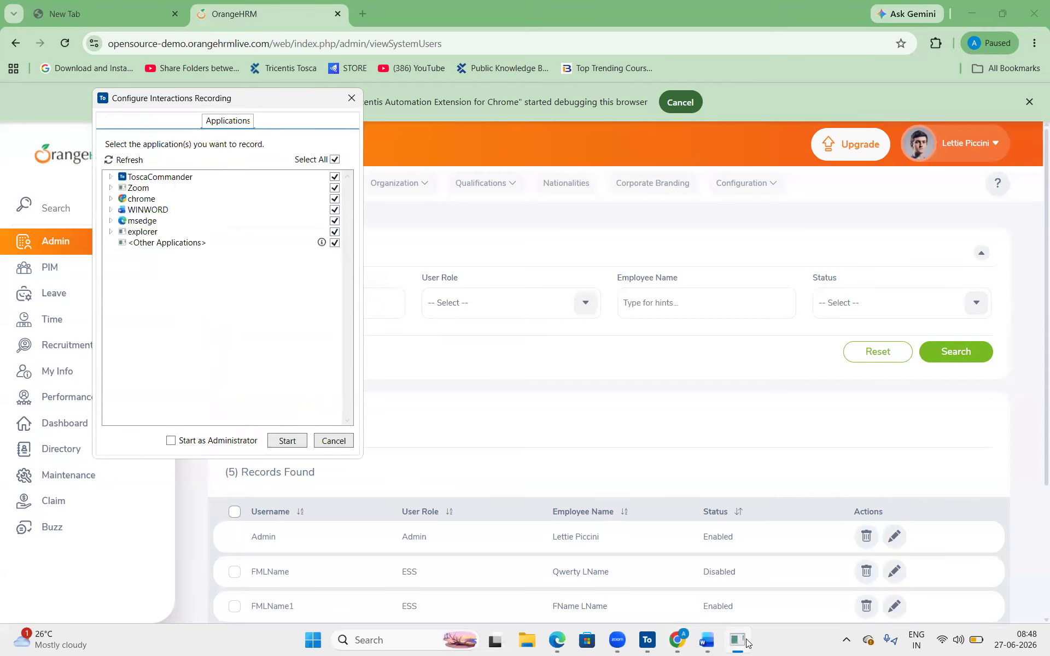
{"action": "left_click", "coordinate": [288, 440]}
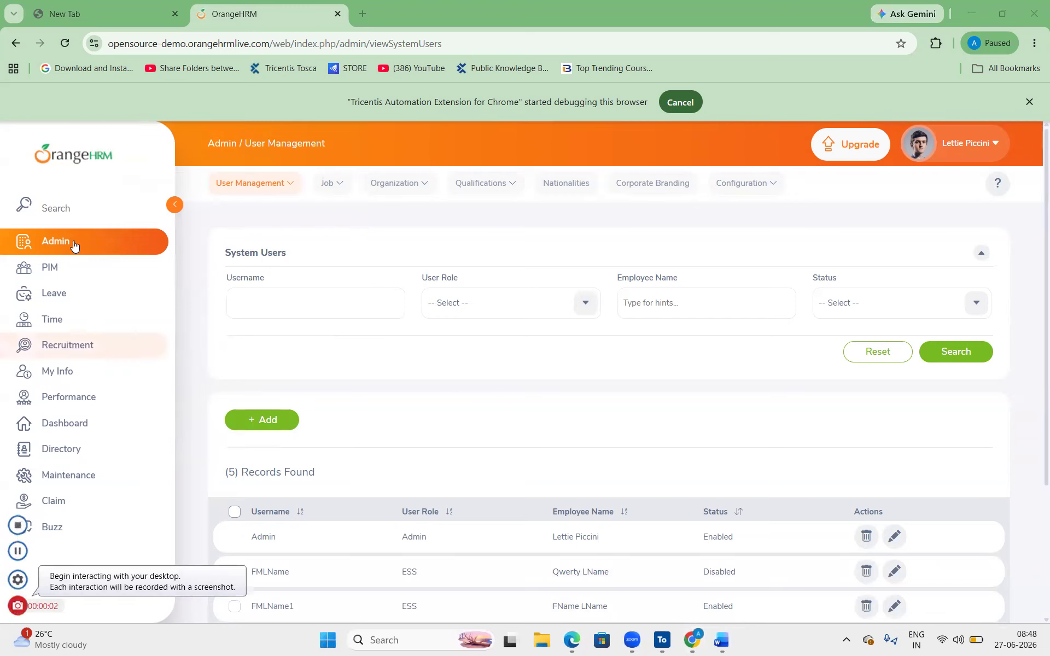
- Add a new PIM employee with first name 'A', middle name 'a', last name 'A' and save
{"action": "left_click", "coordinate": [38, 280]}
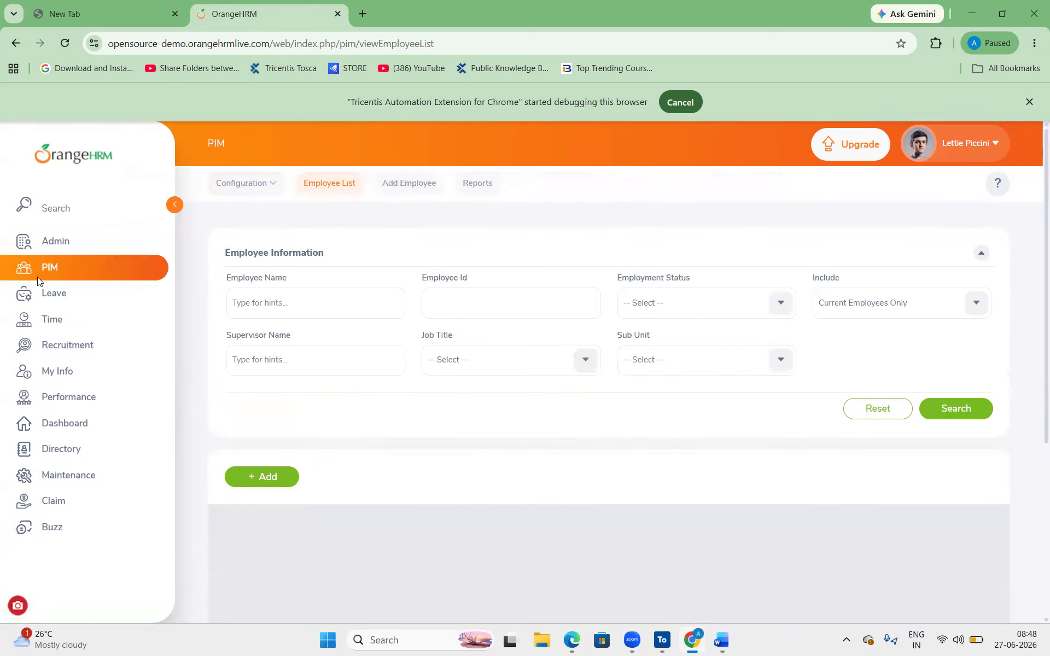
{"action": "left_click", "coordinate": [276, 476]}
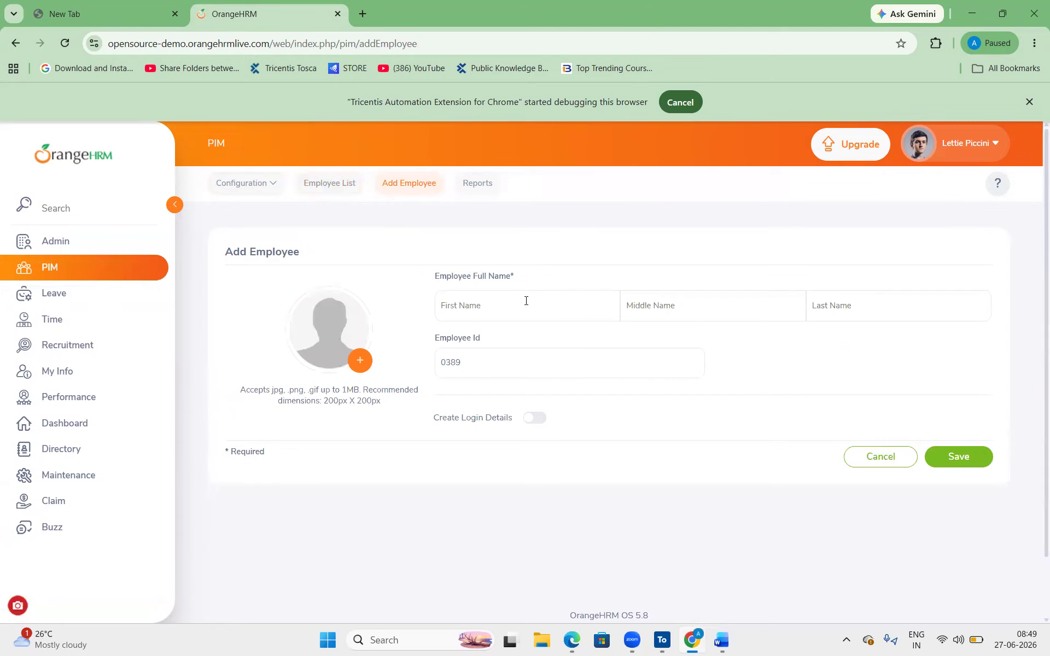
{"action": "left_click", "coordinate": [524, 301]}
{"action": "type", "text": "Anu"}
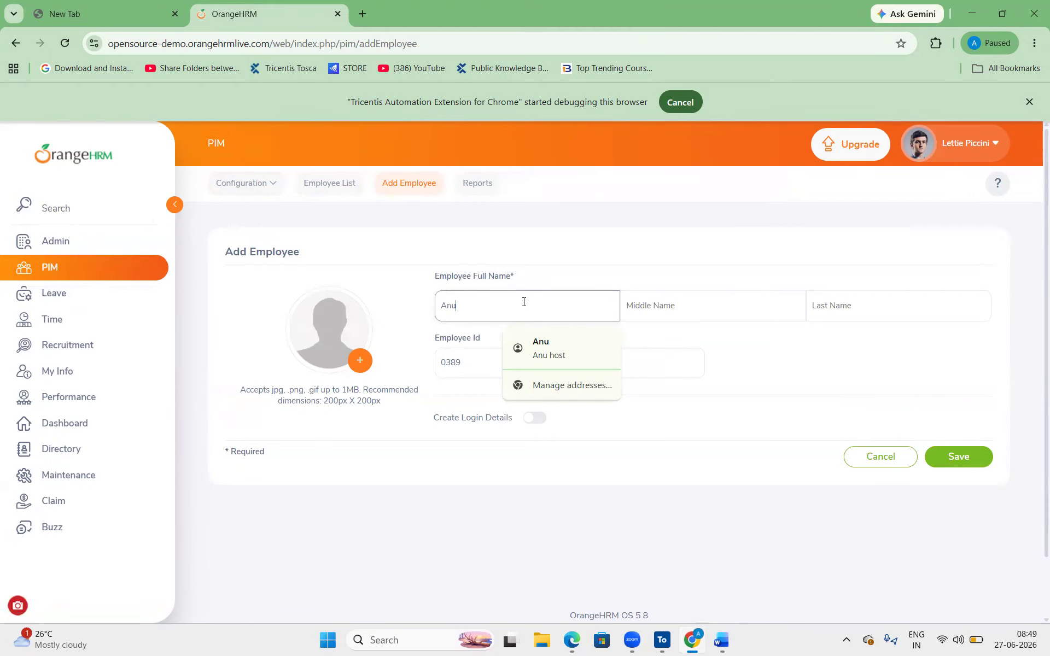
{"action": "left_click", "coordinate": [658, 320]}
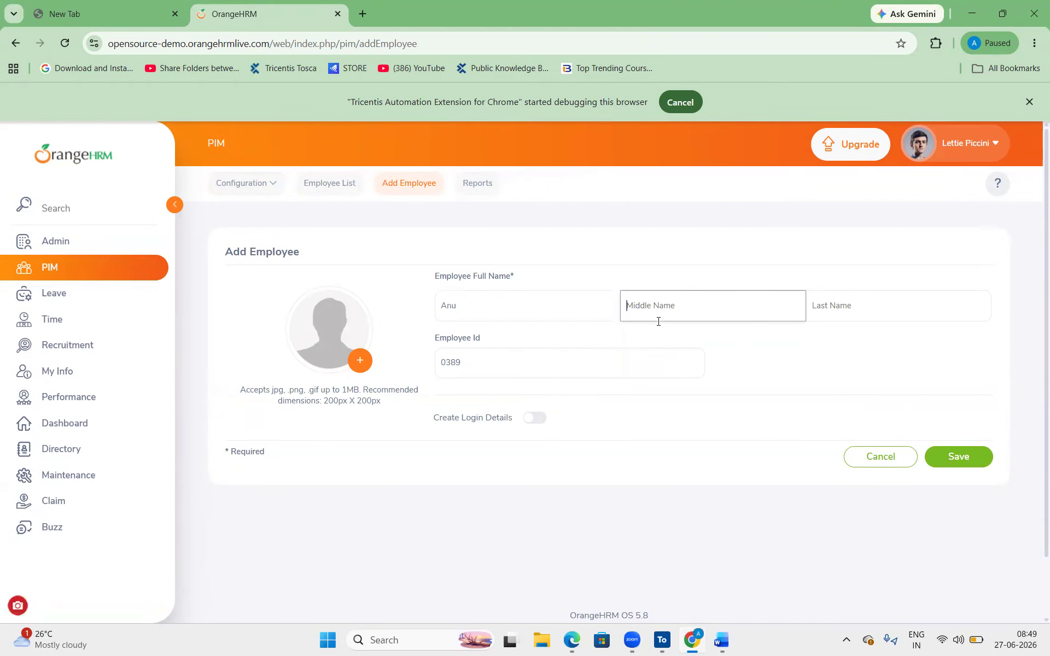
{"action": "type", "text": "a"}
{"action": "key", "text": "Tab"}
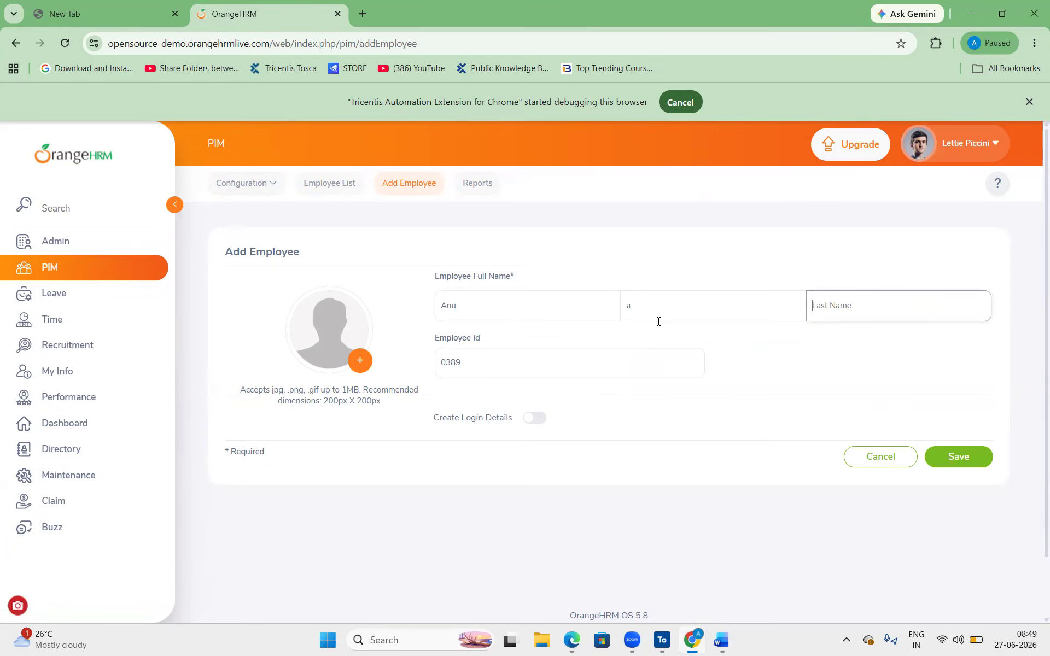
{"action": "type", "text": "A"}
{"action": "left_click", "coordinate": [462, 358]}
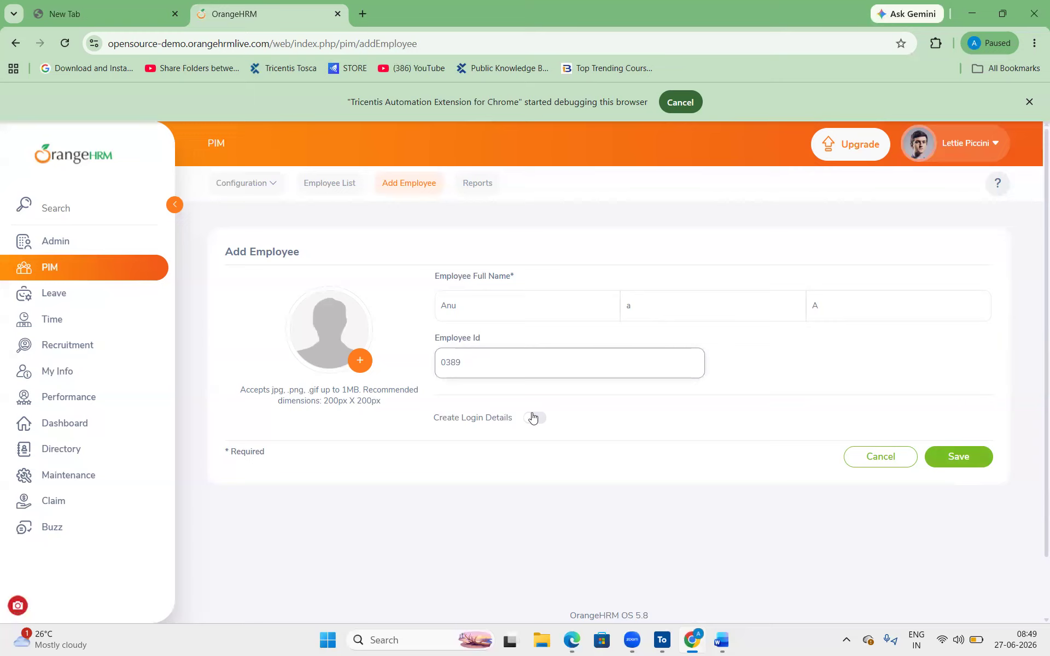
{"action": "left_click", "coordinate": [972, 458]}
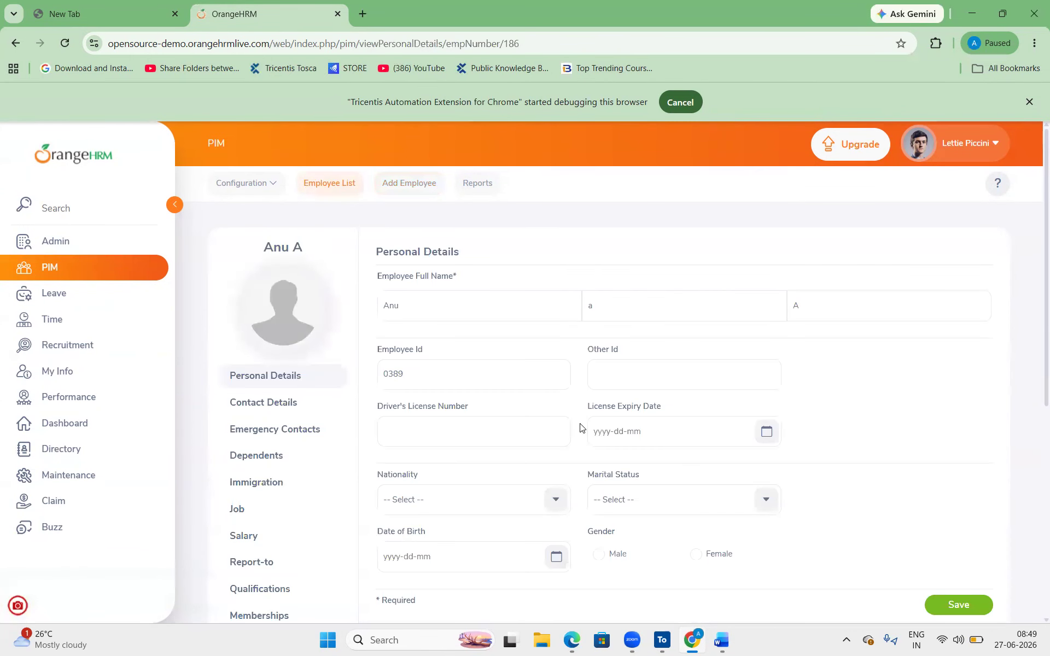
- Set the license expiry date to 2026-24-06 and the date of birth to 2026-26-06
{"action": "scroll", "coordinate": [581, 427], "scroll_direction": "down", "scroll_amount": 1}
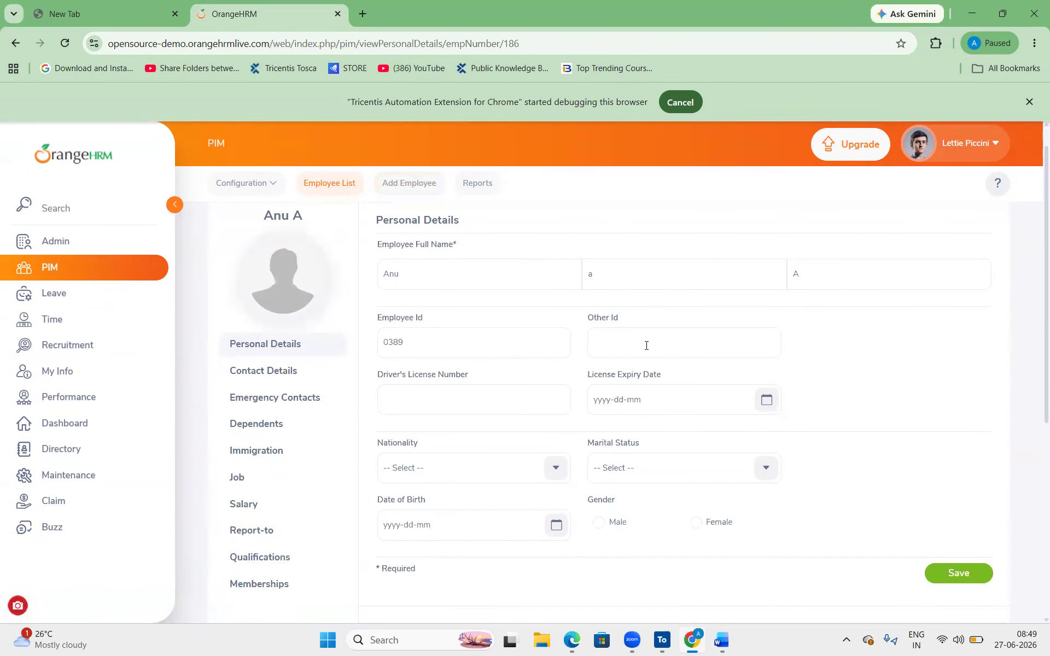
{"action": "left_click", "coordinate": [666, 401]}
{"action": "scroll", "coordinate": [666, 402], "scroll_direction": "down", "scroll_amount": 3}
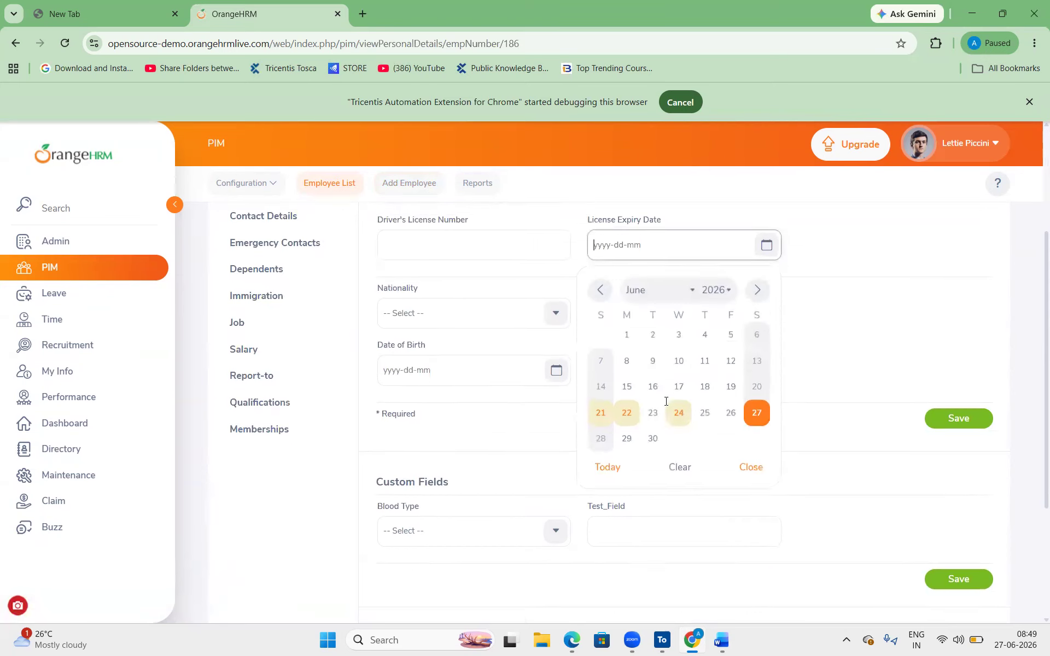
{"action": "left_click", "coordinate": [678, 401]}
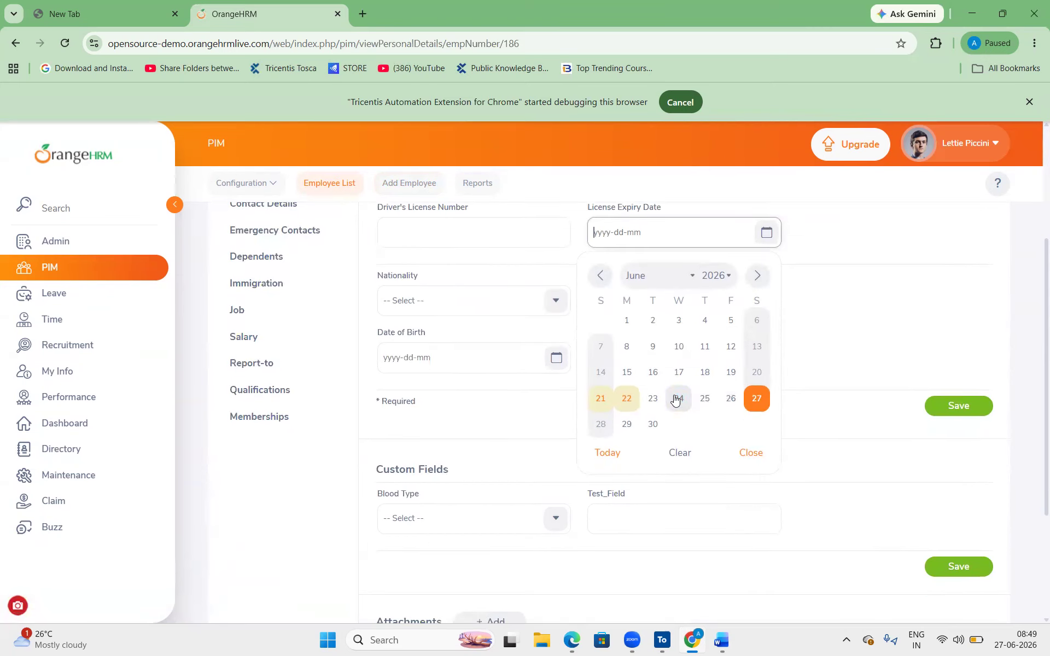
{"action": "left_click", "coordinate": [555, 358]}
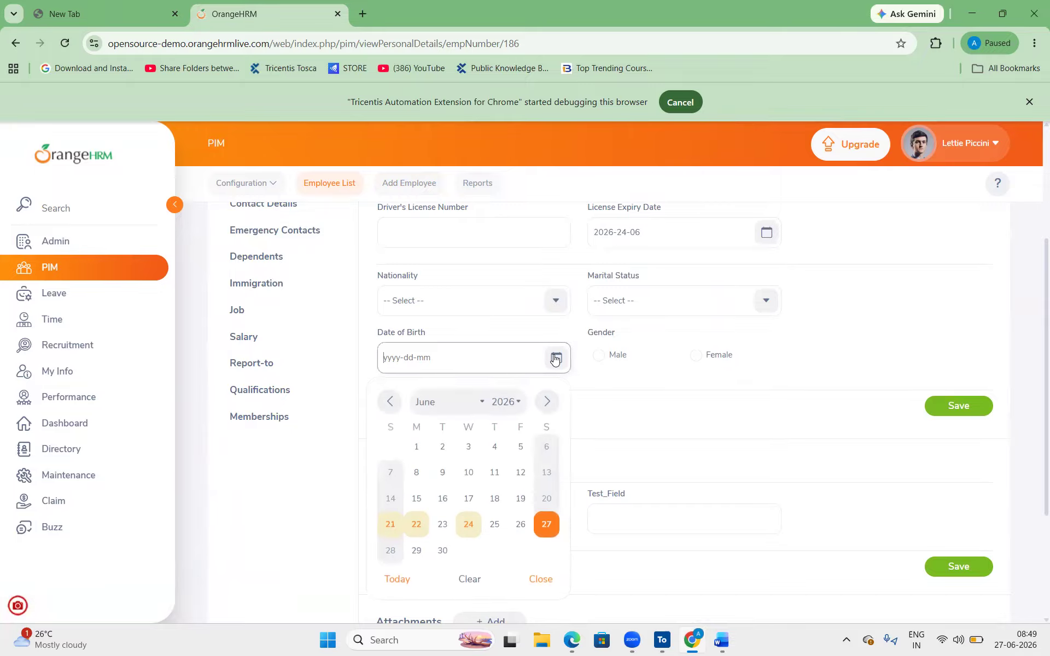
{"action": "left_click", "coordinate": [521, 525]}
- Set gender to Female and blood type A-, then save the custom fields and personal details
{"action": "scroll", "coordinate": [728, 305], "scroll_direction": "down", "scroll_amount": 1}
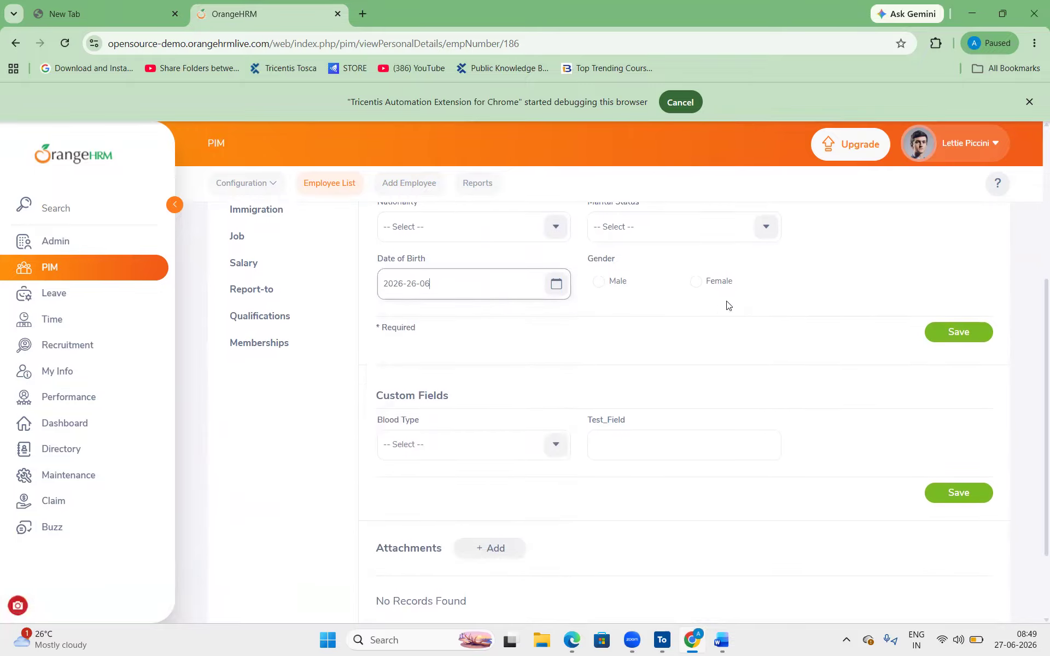
{"action": "left_click", "coordinate": [696, 281]}
{"action": "scroll", "coordinate": [572, 413], "scroll_direction": "down", "scroll_amount": 2}
{"action": "left_click", "coordinate": [546, 345]}
{"action": "left_click", "coordinate": [463, 424]}
{"action": "left_click", "coordinate": [654, 337]}
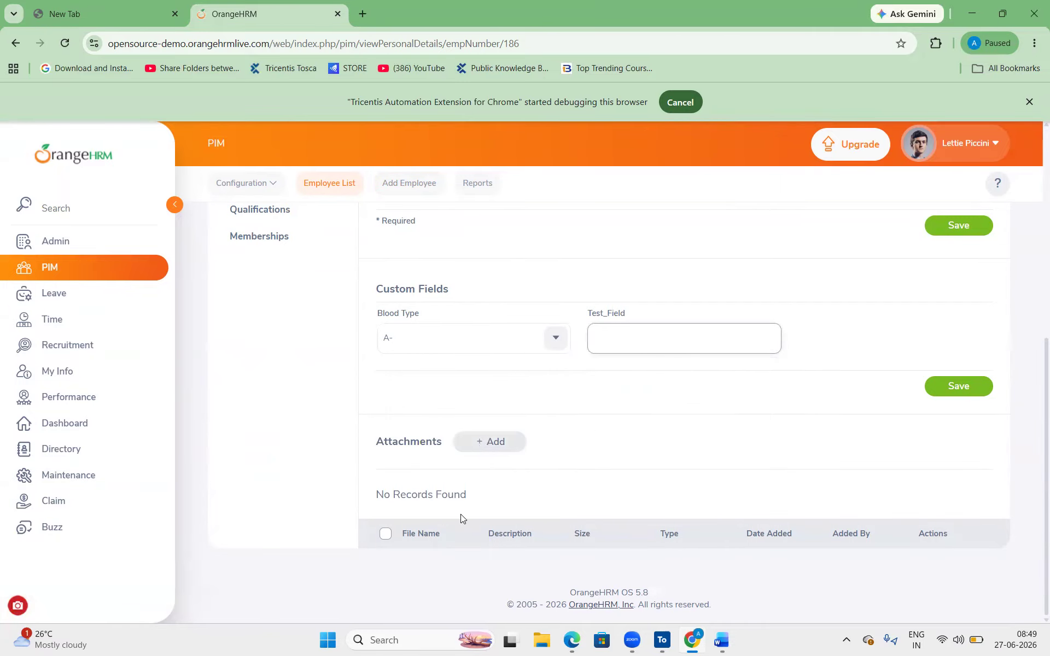
{"action": "left_click", "coordinate": [974, 387]}
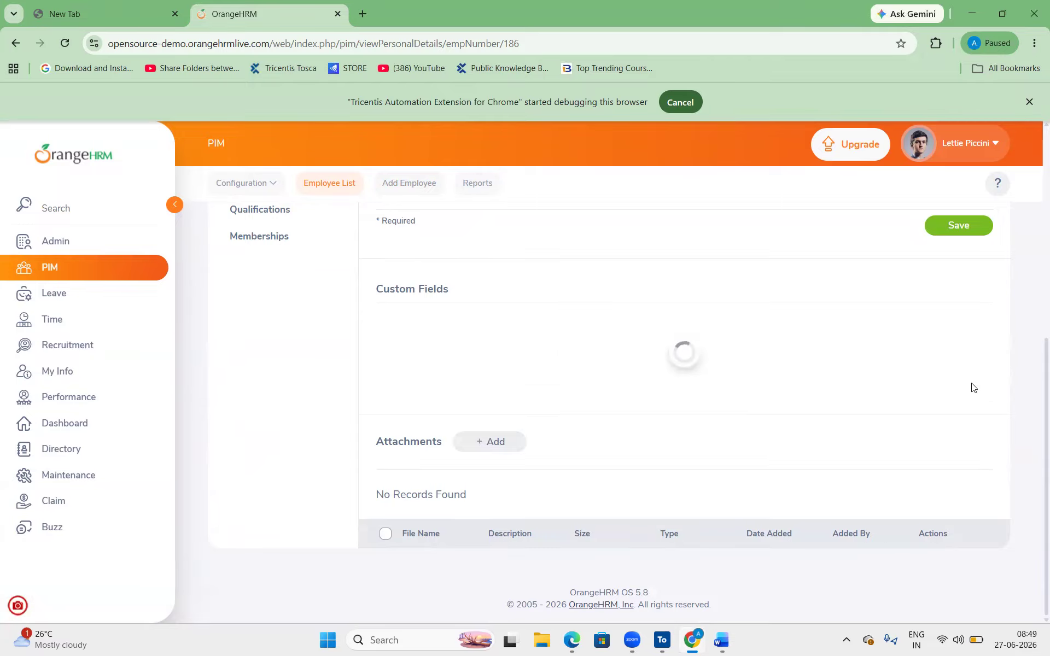
{"action": "left_click", "coordinate": [957, 226]}
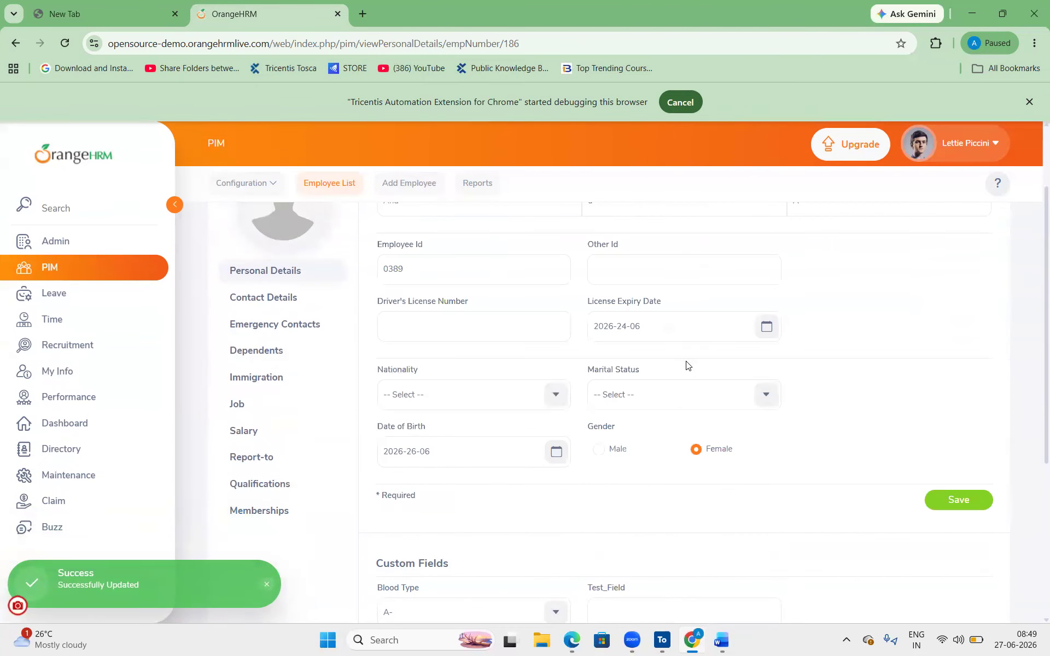
{"action": "scroll", "coordinate": [756, 498], "scroll_direction": "up", "scroll_amount": 2}
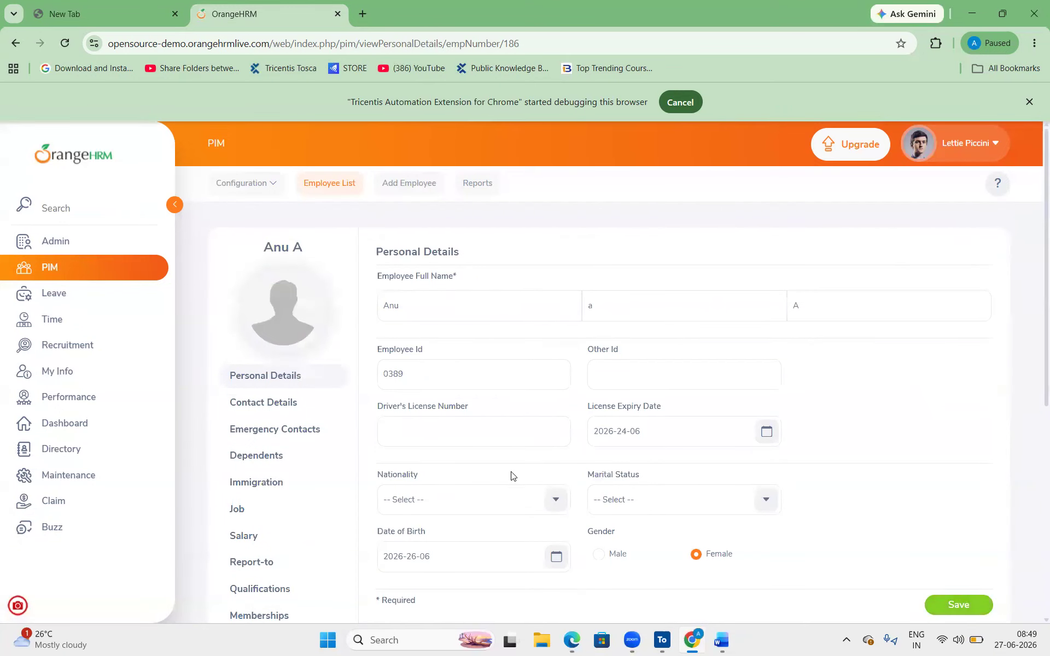
{"action": "mouse_move", "coordinate": [16, 605]}
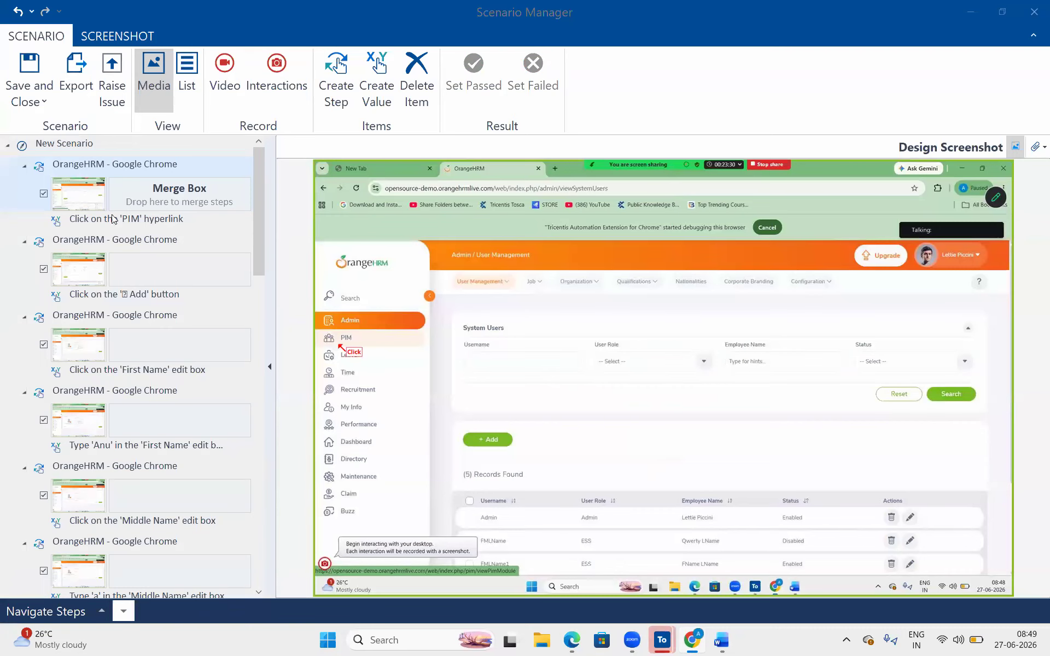
- Preview the recorded steps' screenshots from the PIM click through Middle Name, then save and close the scenario
{"action": "left_click", "coordinate": [63, 145]}
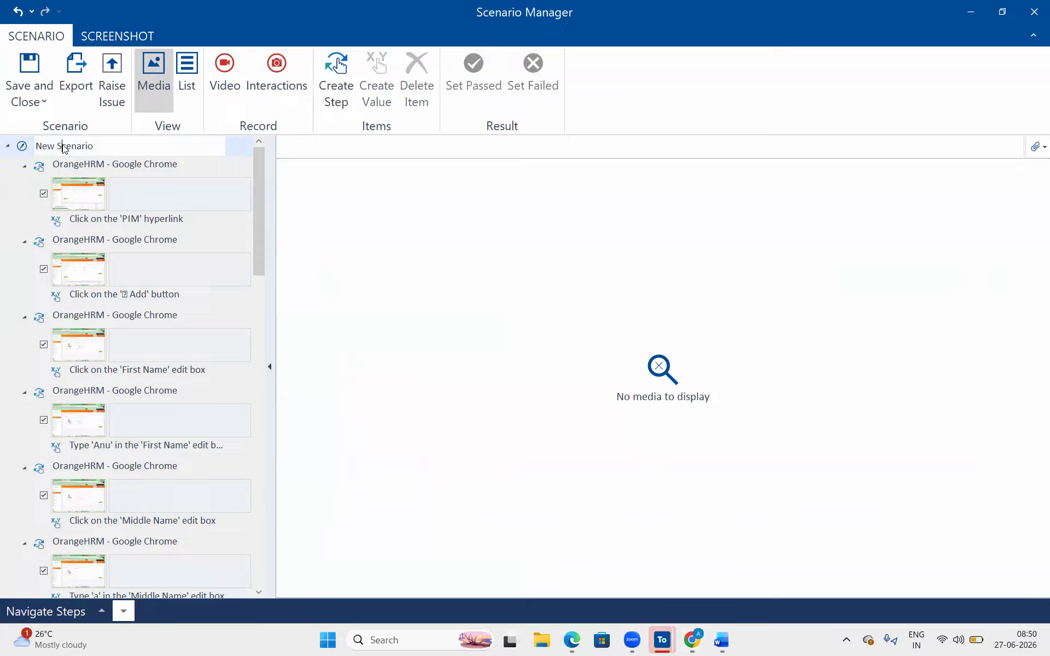
{"action": "left_click", "coordinate": [145, 243]}
{"action": "left_click", "coordinate": [147, 229]}
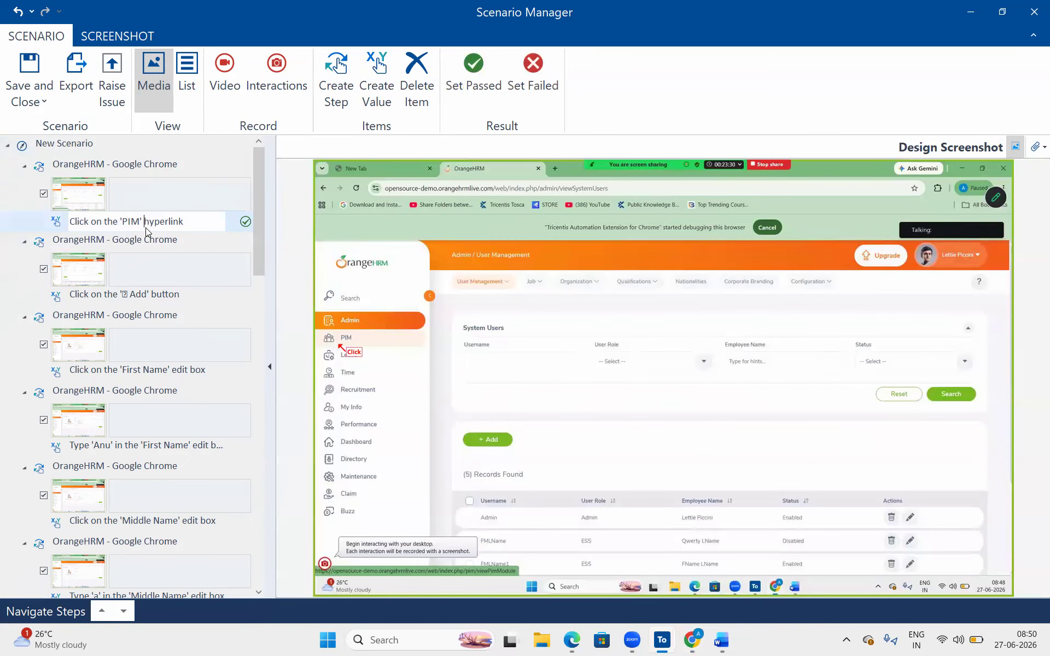
{"action": "left_click", "coordinate": [172, 298]}
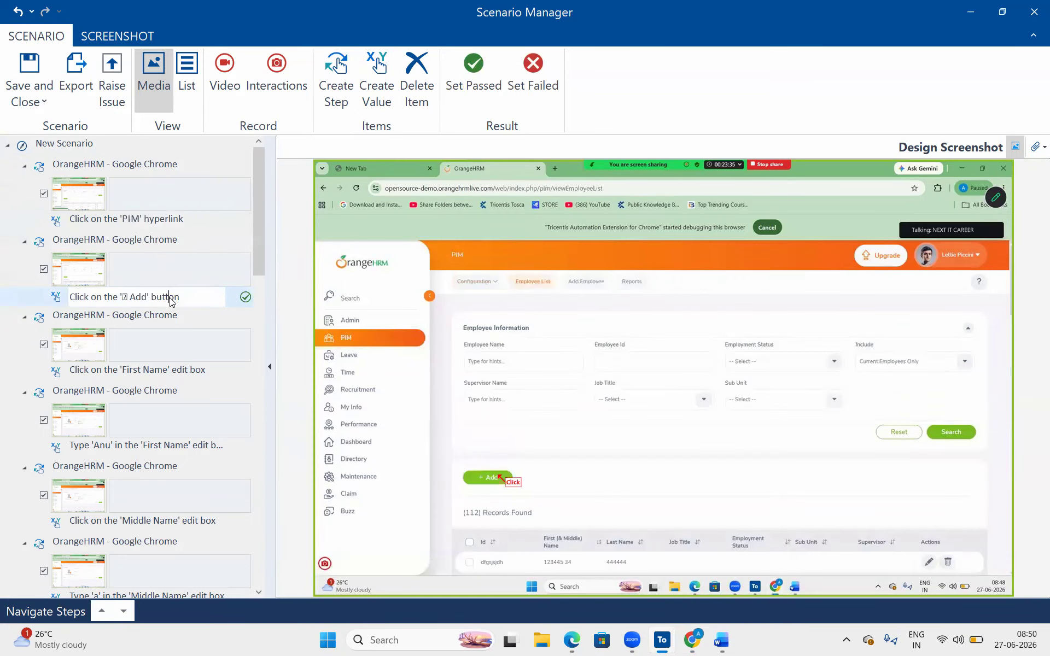
{"action": "left_click", "coordinate": [182, 374]}
{"action": "left_click", "coordinate": [159, 450]}
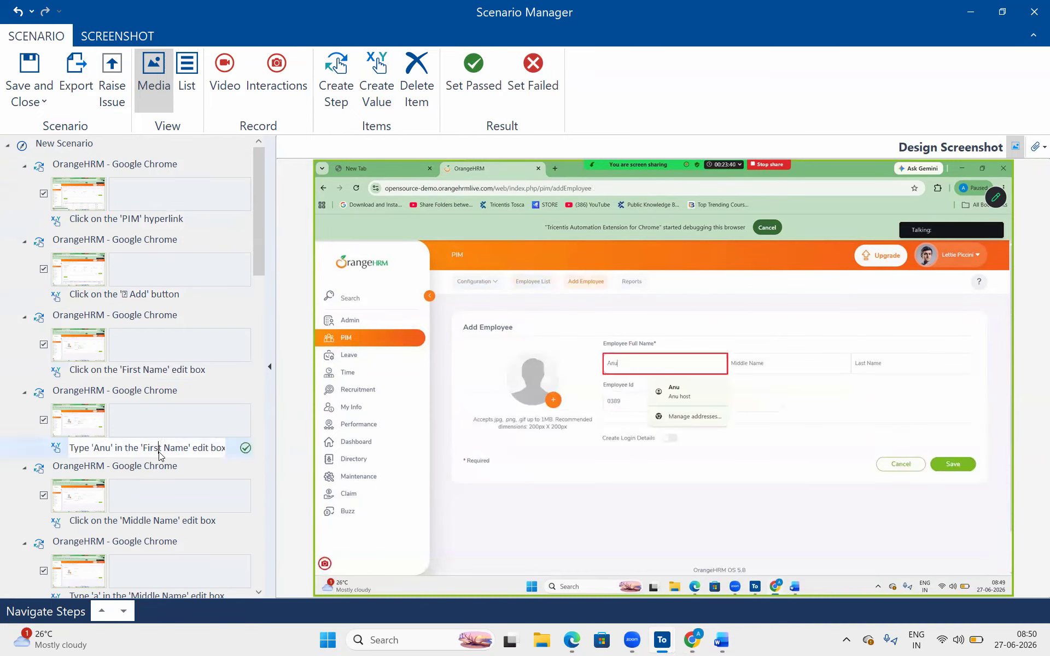
{"action": "left_click", "coordinate": [180, 518]}
{"action": "scroll", "coordinate": [180, 518], "scroll_direction": "down", "scroll_amount": 2}
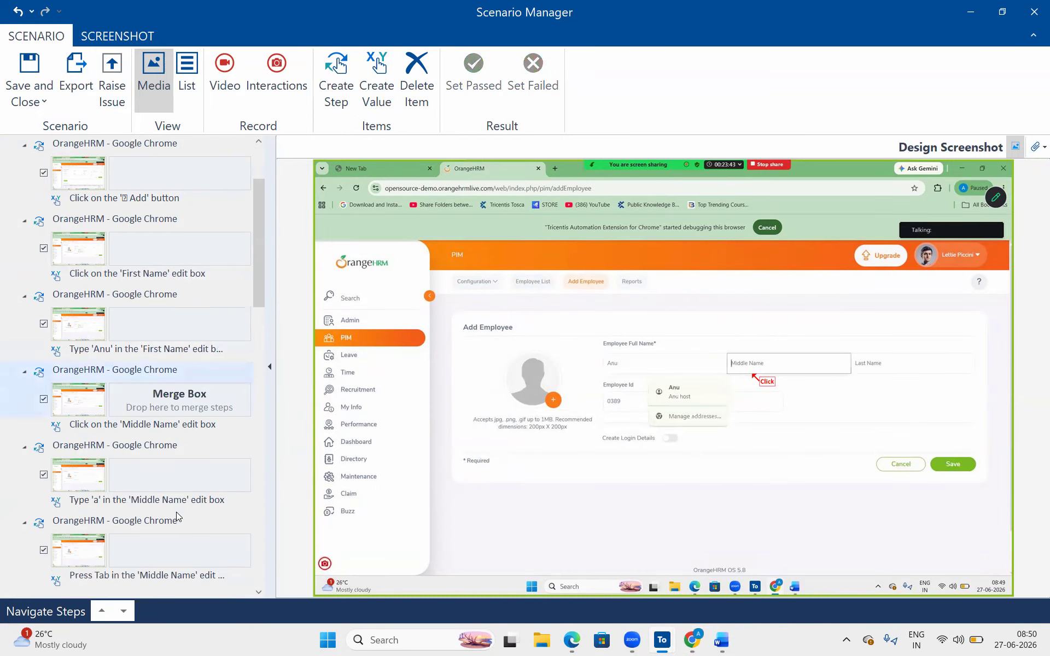
{"action": "left_click_drag", "start_coordinate": [258, 208], "coordinate": [252, 67]}
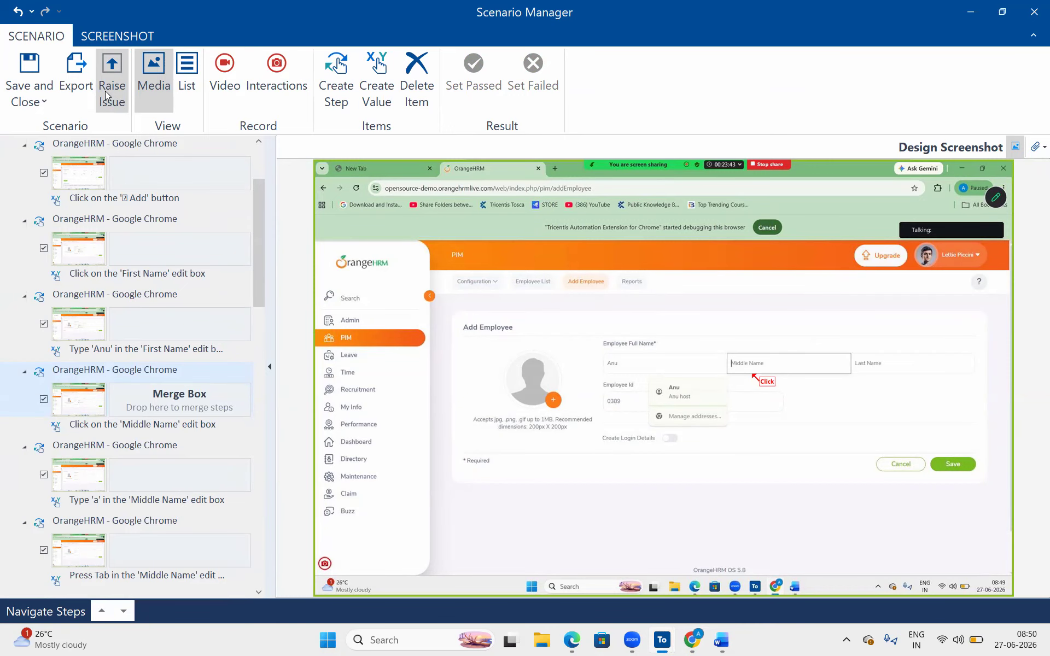
{"action": "left_click", "coordinate": [19, 70]}
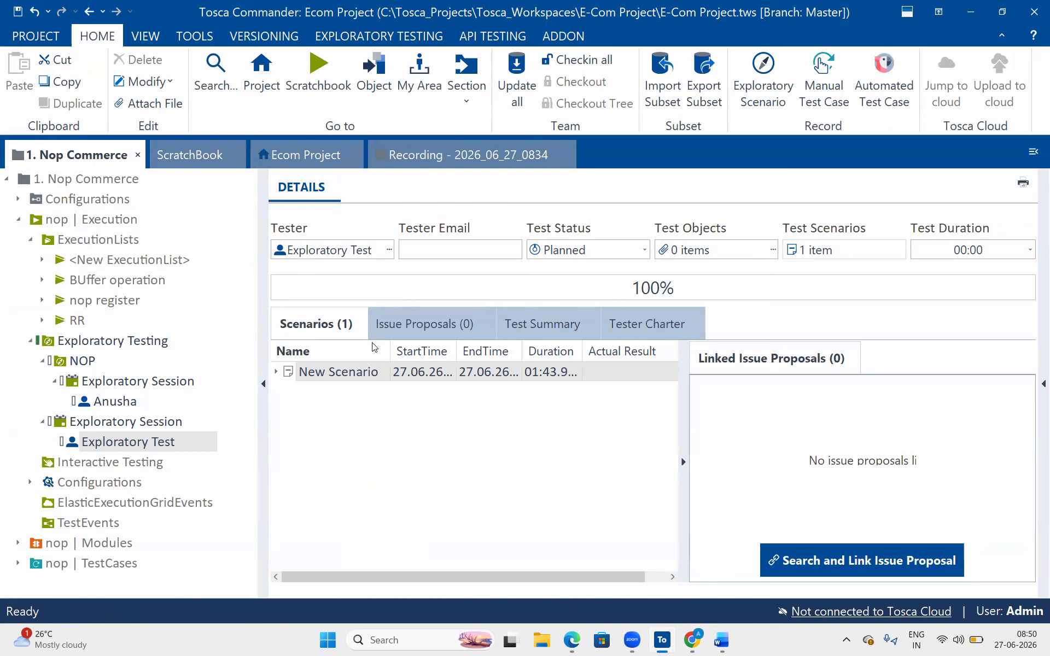
- Inspect the New Scenario's recorded steps and preview the first step's Step.jpg screenshot
{"action": "left_click", "coordinate": [53, 381]}
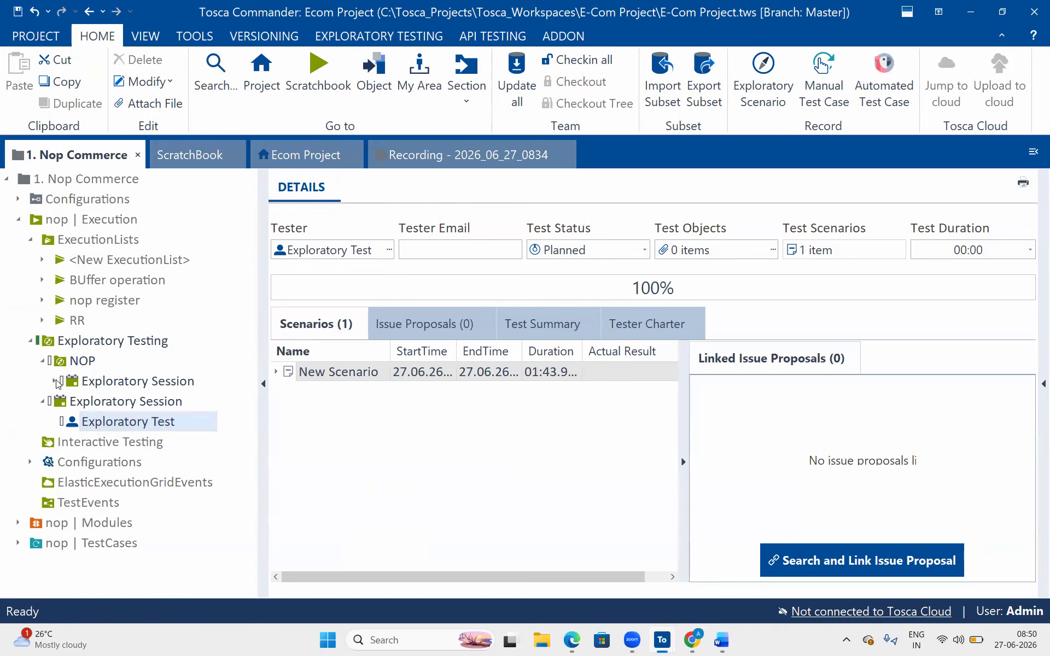
{"action": "left_click", "coordinate": [277, 372]}
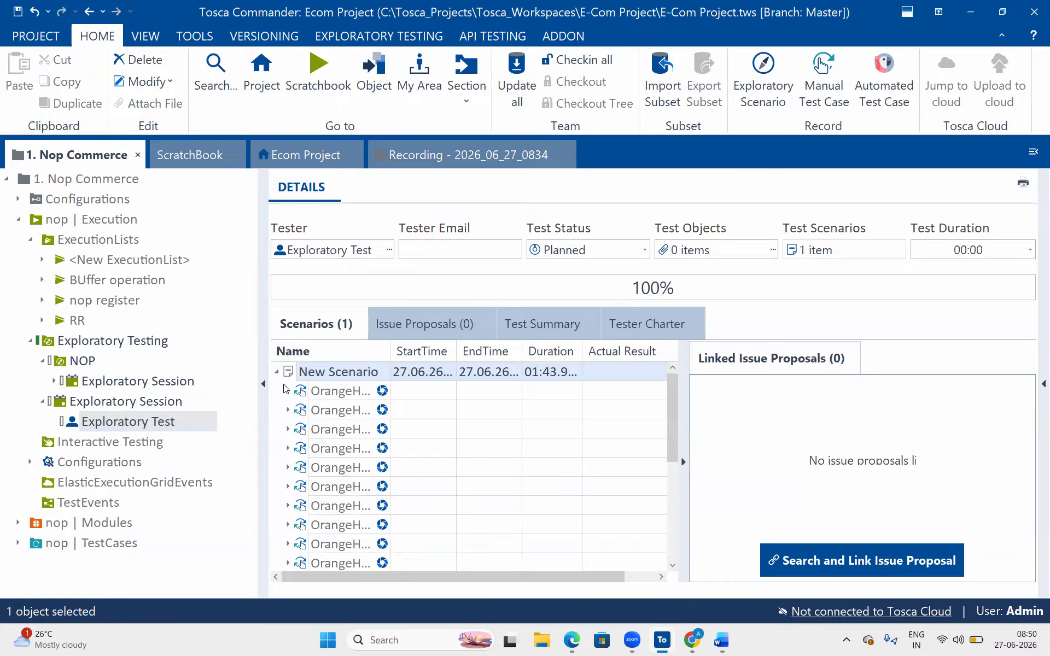
{"action": "left_click", "coordinate": [287, 391]}
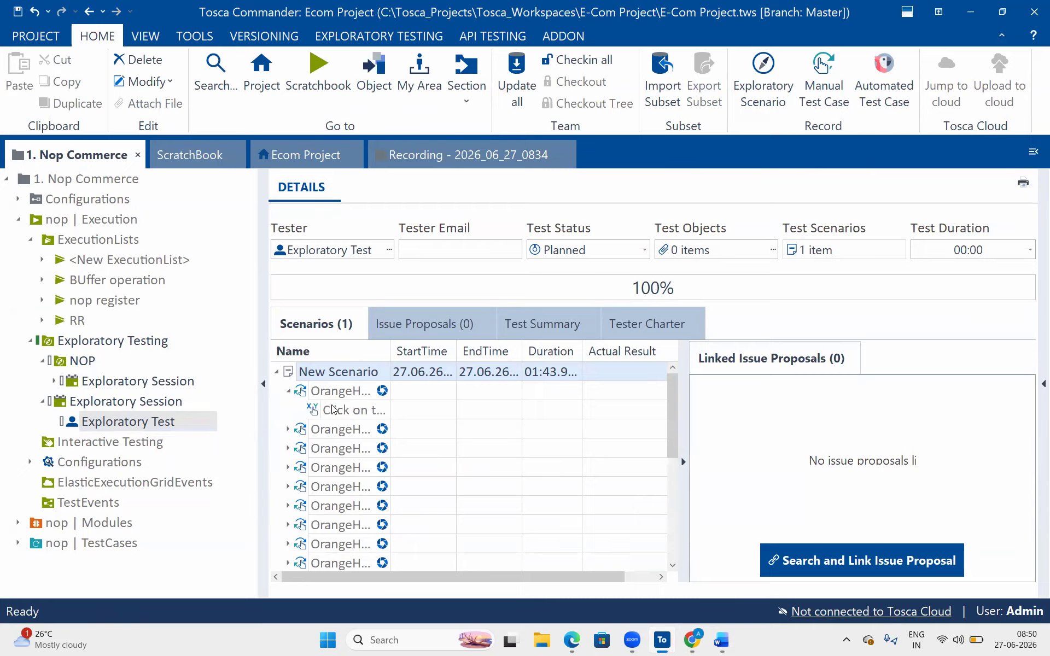
{"action": "left_click", "coordinate": [383, 390]}
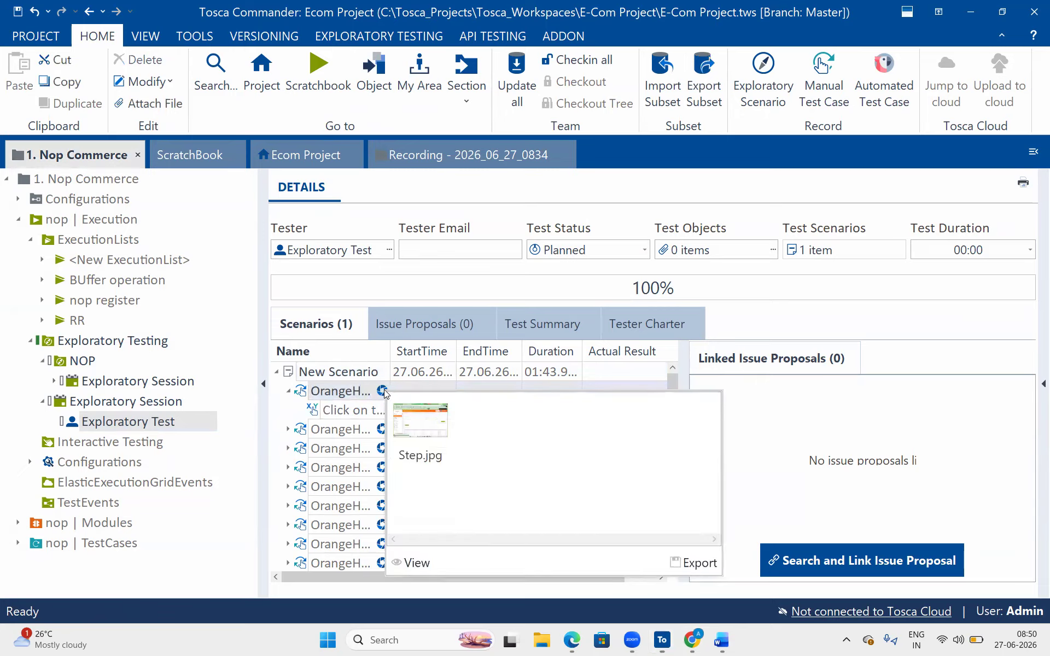
{"action": "left_click", "coordinate": [324, 450]}
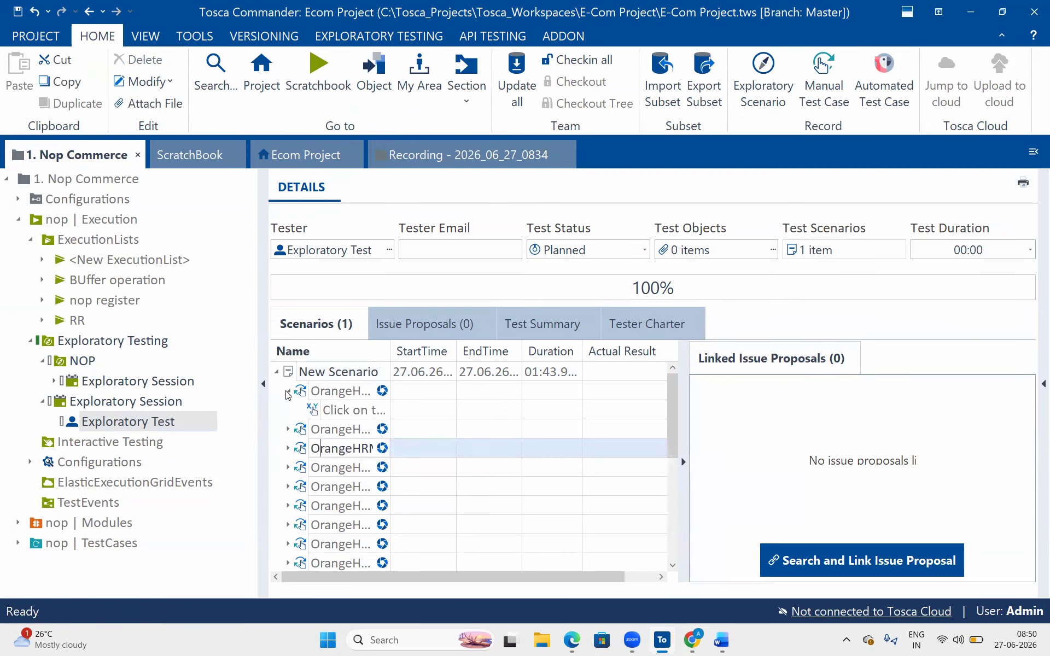
{"action": "left_click", "coordinate": [287, 392]}
{"action": "left_click", "coordinate": [275, 372]}
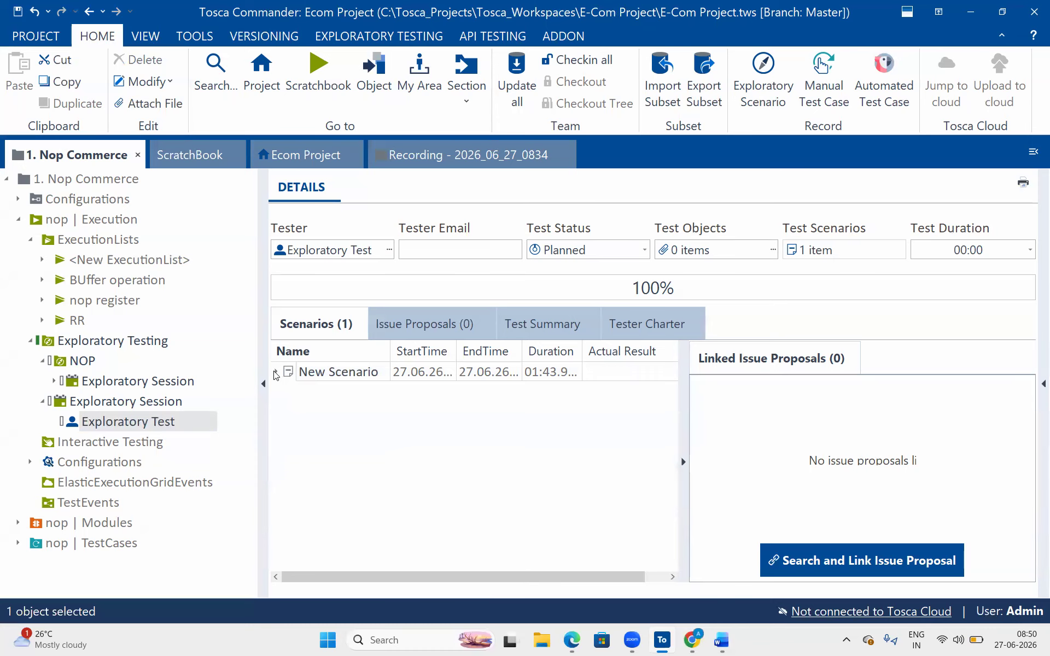
{"action": "left_click", "coordinate": [275, 373]}
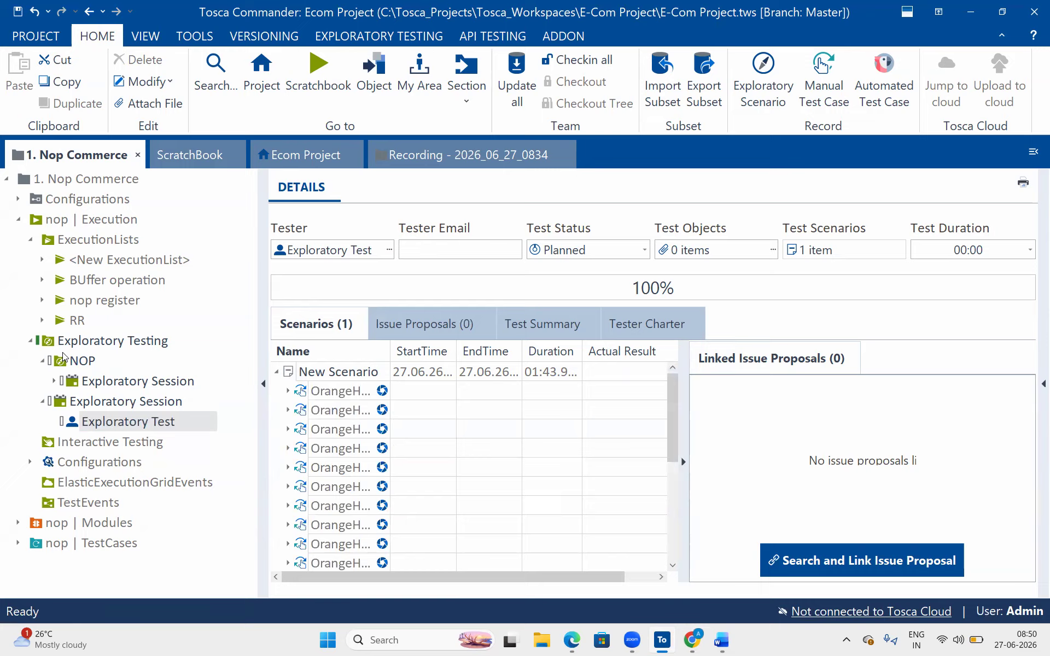
{"action": "left_click", "coordinate": [42, 362]}
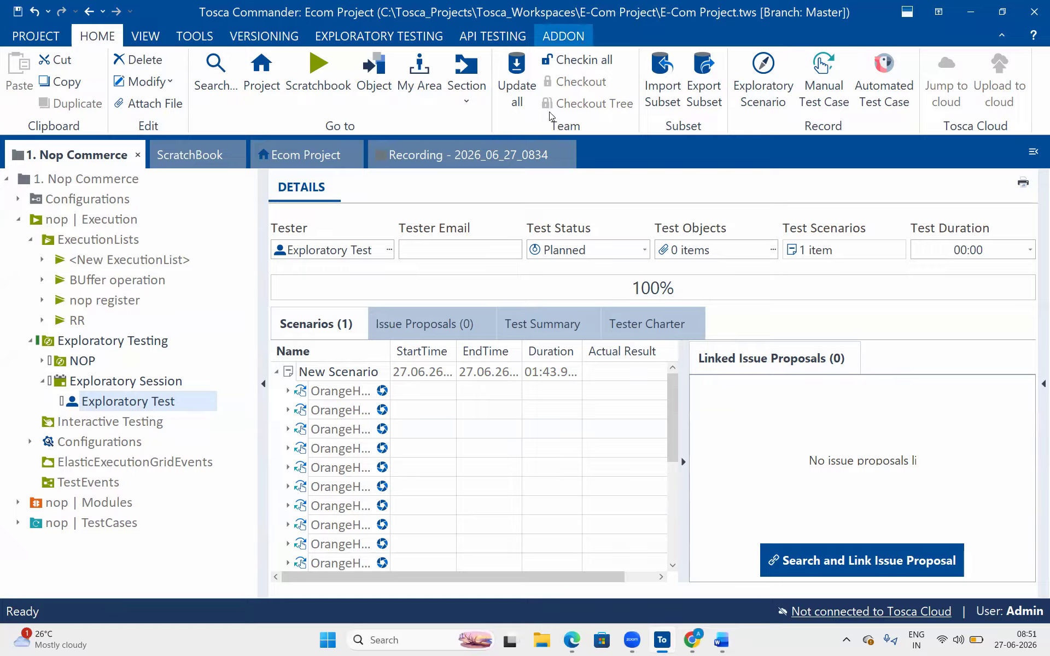
- Check in all changes and collapse the ExecutionLists and Exploratory Testing folders
{"action": "left_click", "coordinate": [583, 58]}
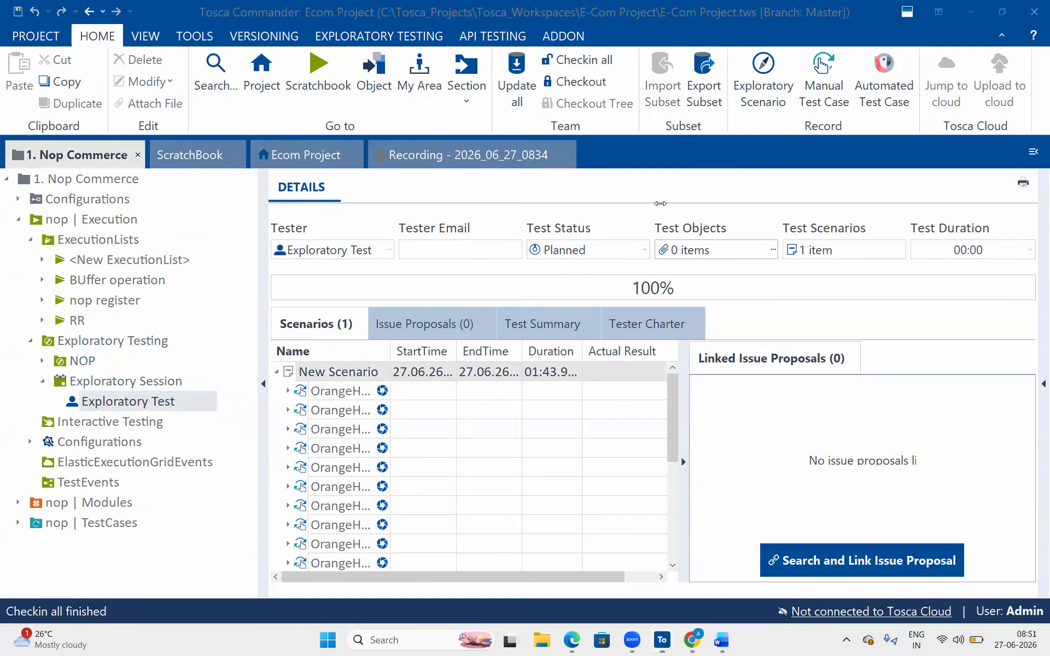
{"action": "left_click", "coordinate": [29, 240]}
{"action": "left_click", "coordinate": [29, 260]}
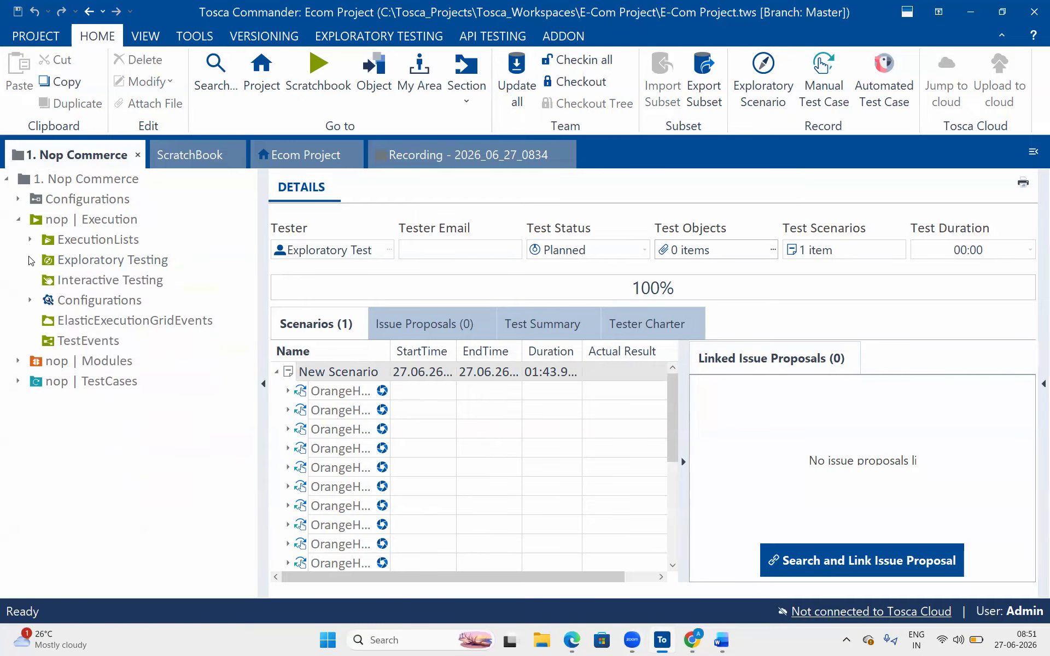
{"action": "mouse_move", "coordinate": [569, 643]}
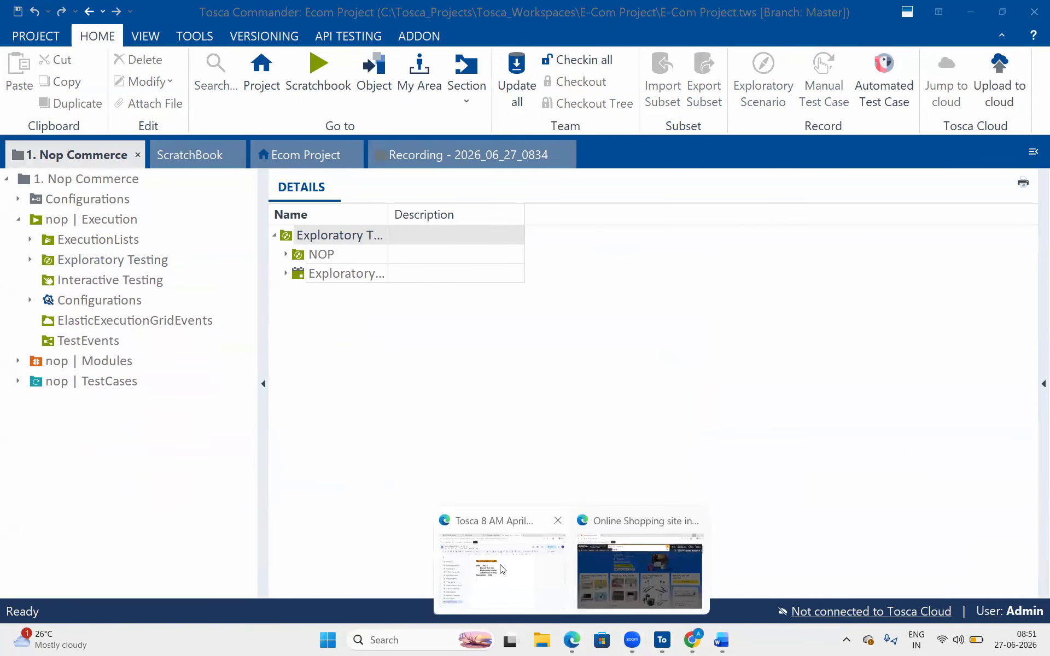
{"action": "left_click", "coordinate": [500, 604]}
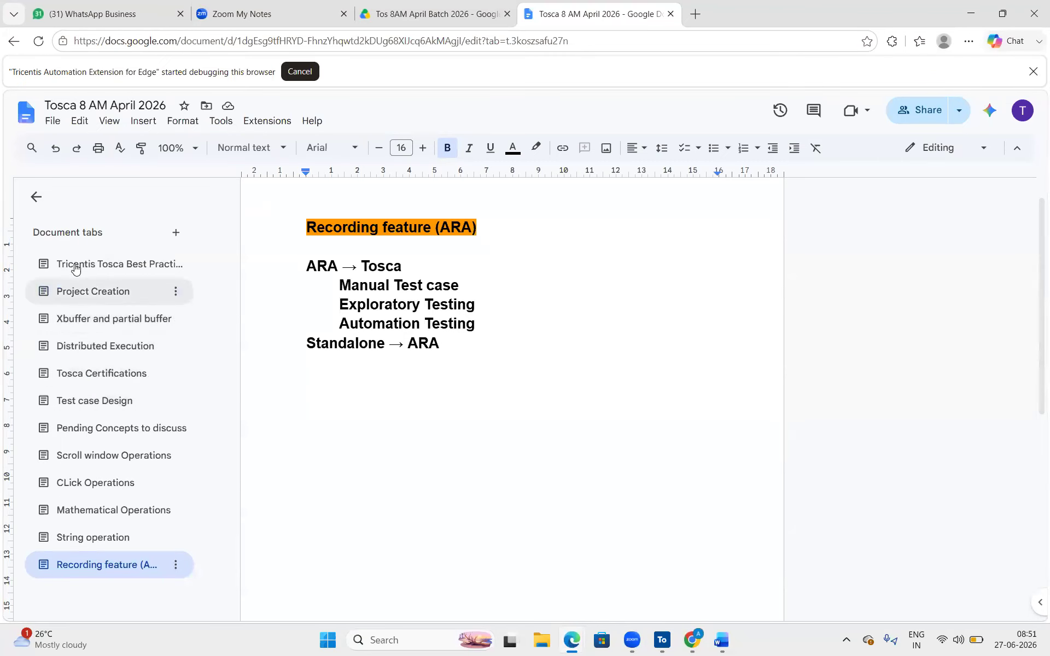
- Color the 'WHile loops' line in the pending-concepts tab orange
{"action": "left_click", "coordinate": [114, 433]}
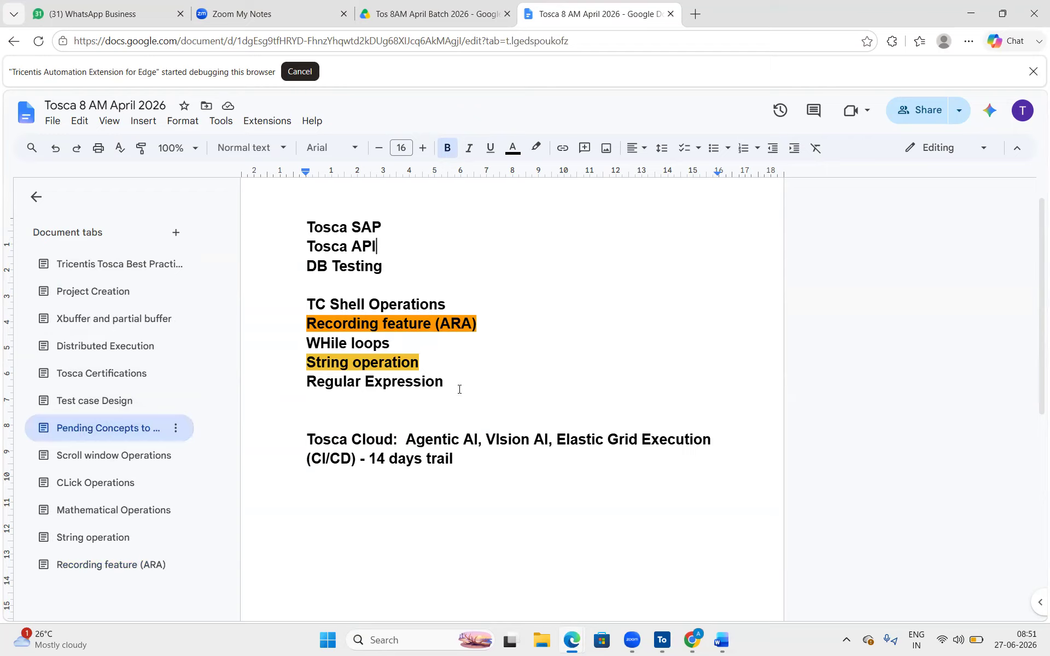
{"action": "left_click_drag", "start_coordinate": [398, 345], "coordinate": [309, 339]}
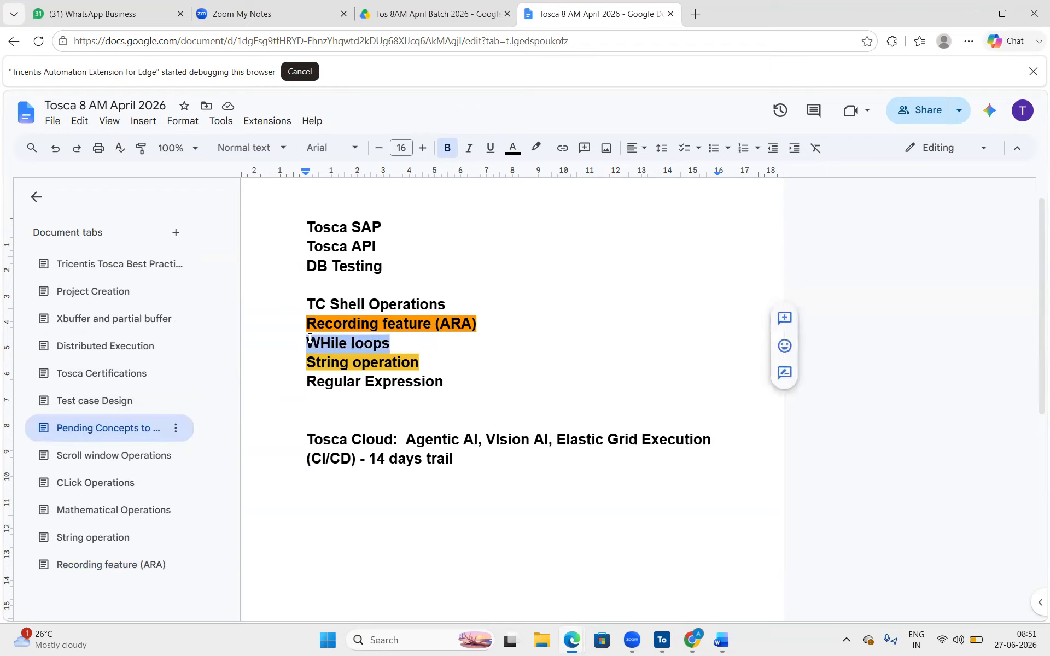
{"action": "key", "text": "BackSpace"}
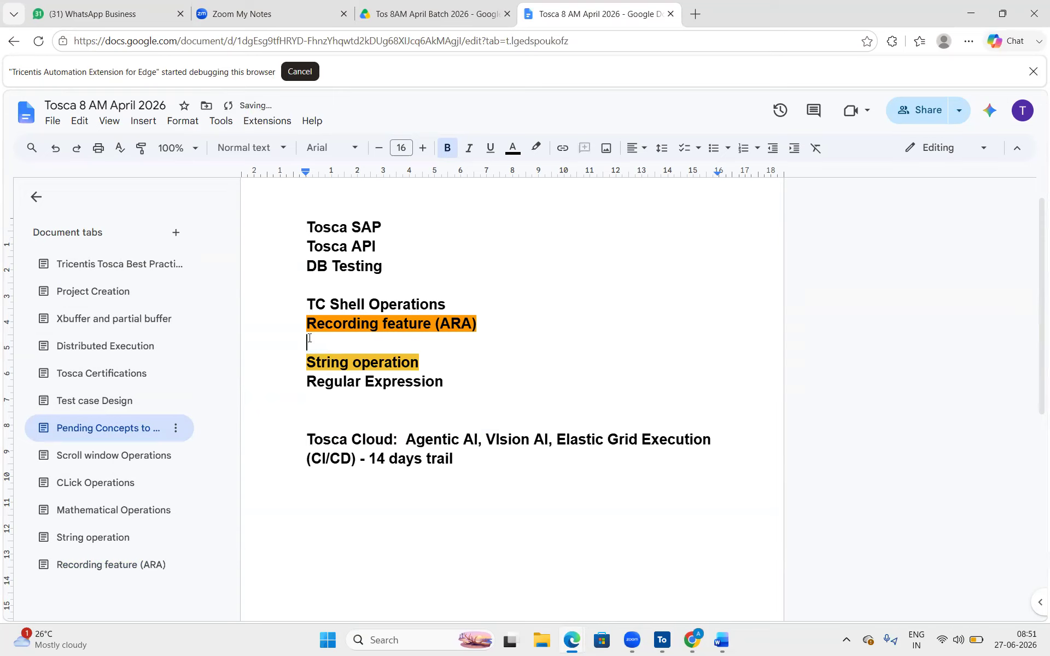
{"action": "key", "text": "ctrl+z"}
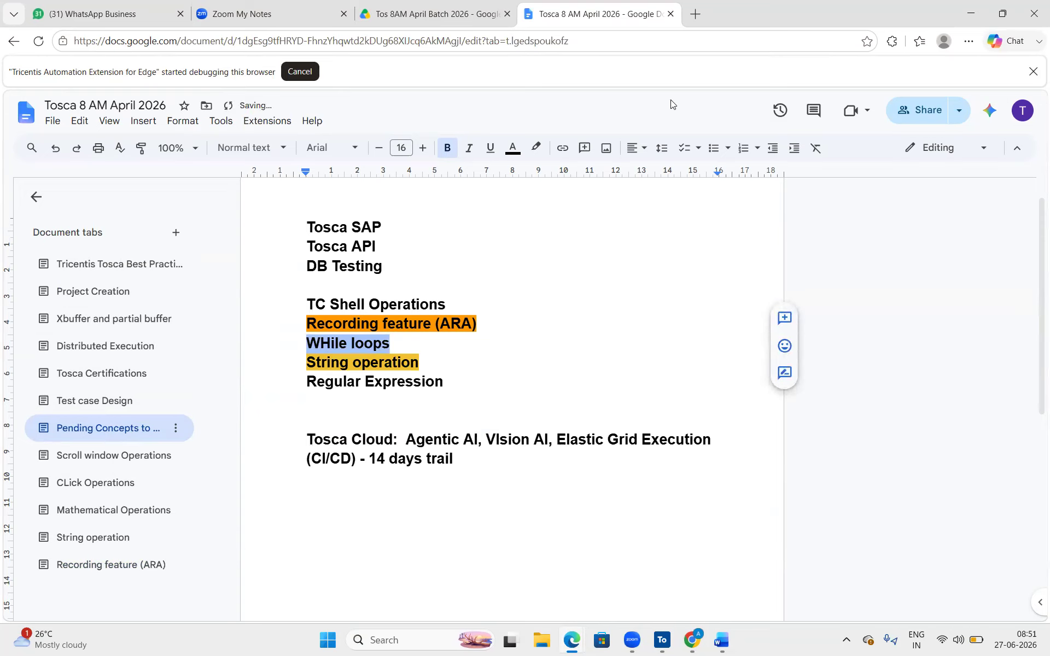
{"action": "left_click", "coordinate": [521, 146]}
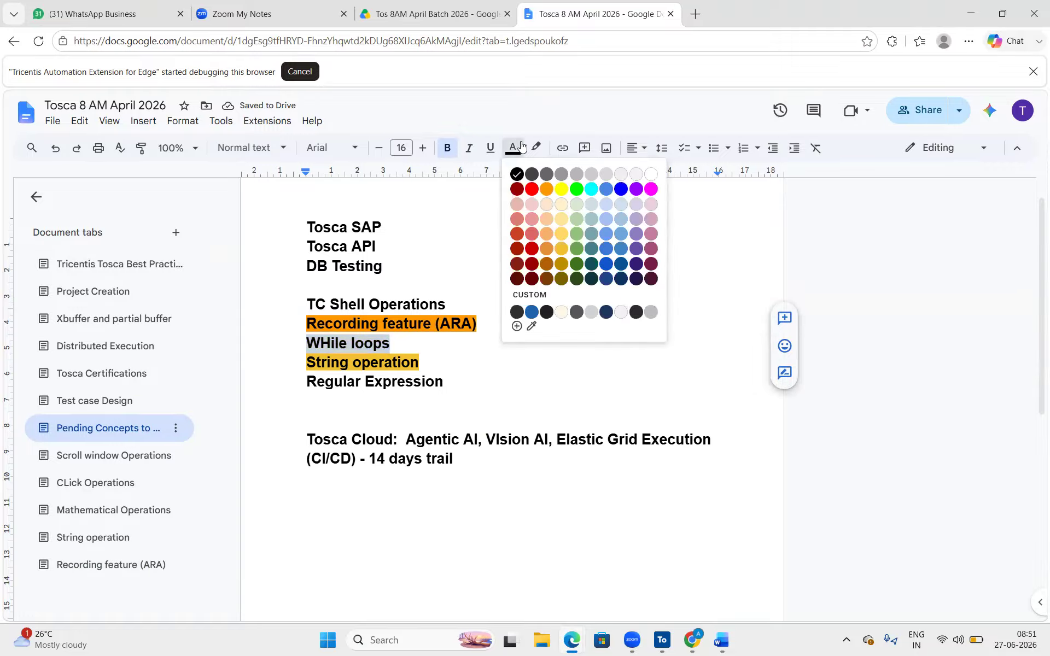
{"action": "left_click", "coordinate": [545, 189]}
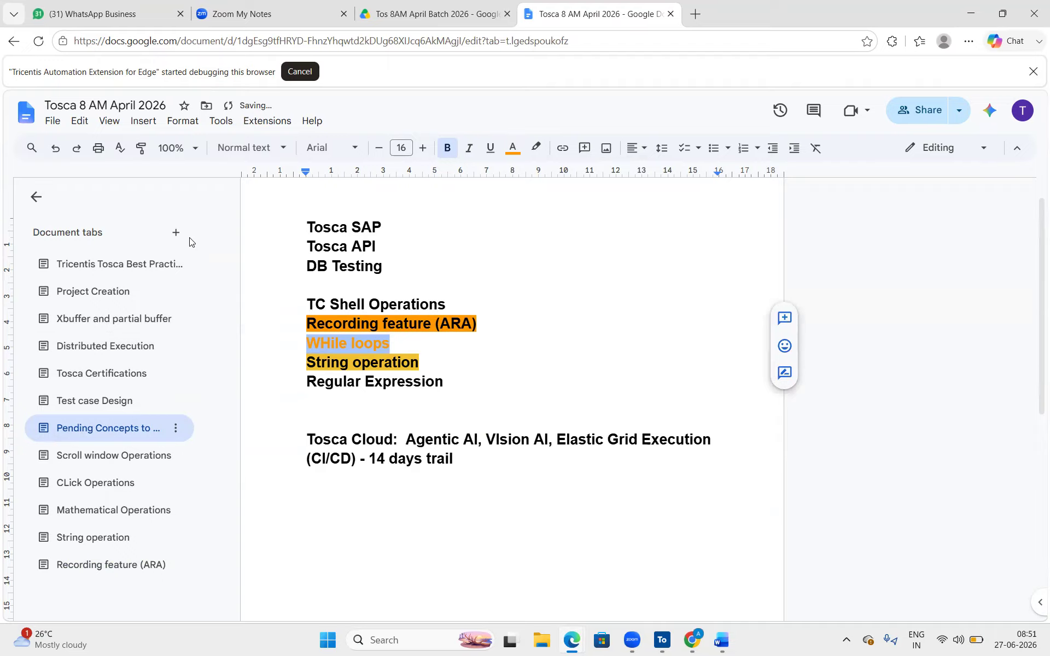
{"action": "left_click", "coordinate": [176, 233]}
- Rename the new document tab to 'WHile'
{"action": "left_click", "coordinate": [177, 595]}
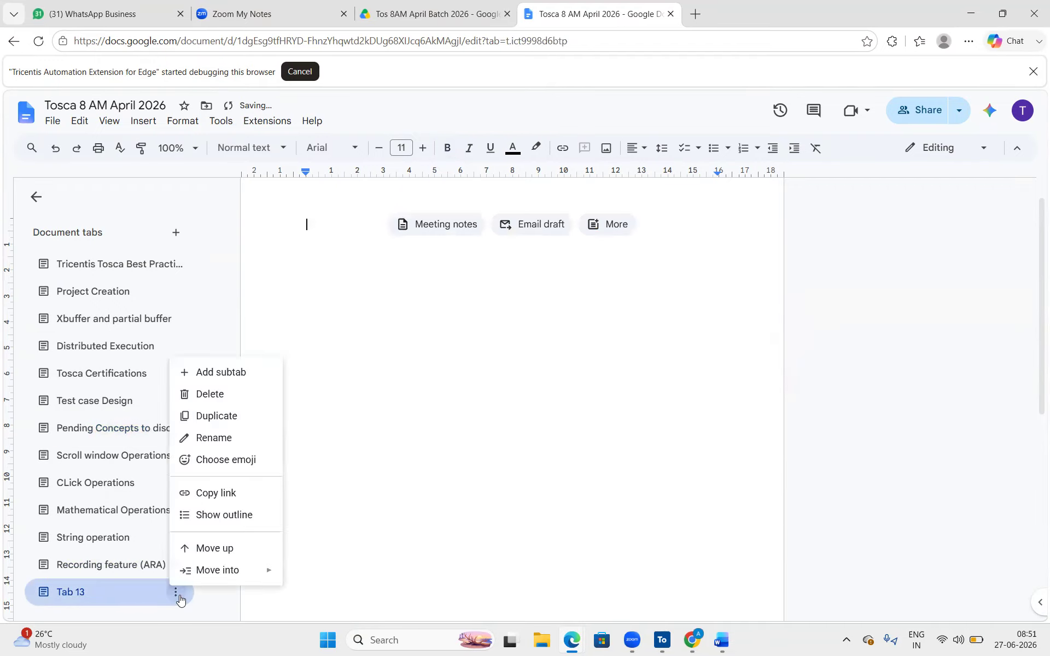
{"action": "left_click", "coordinate": [241, 437]}
{"action": "type", "text": "WHile"}
{"action": "key", "text": "Return"}
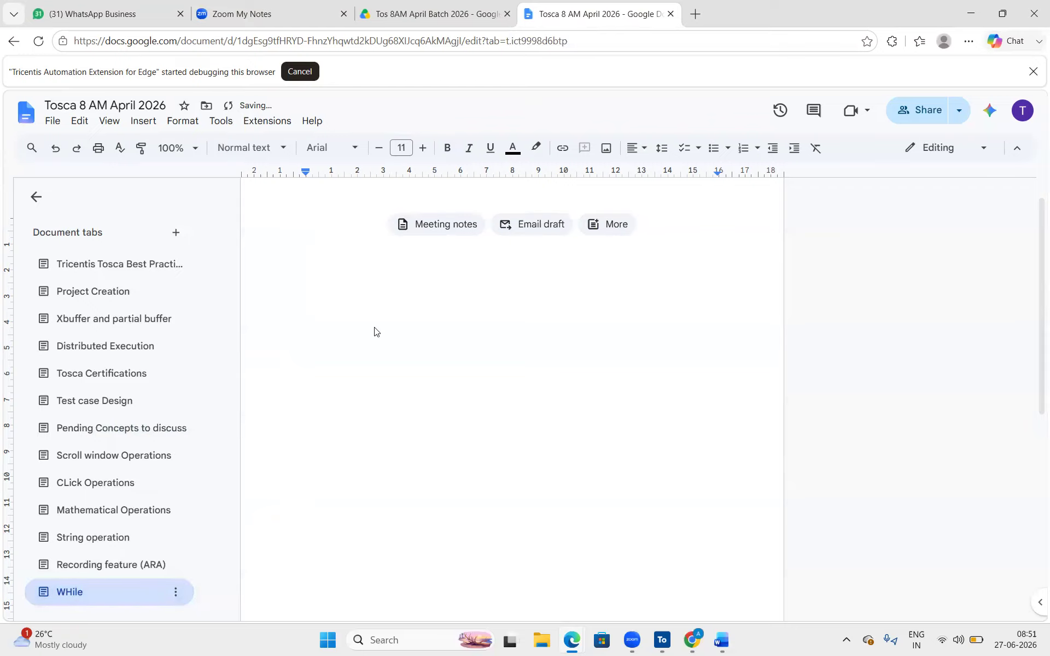
- Add the heading 'Lopping Statements:' in bold at 16 pt
{"action": "type", "text": "Lopp"}
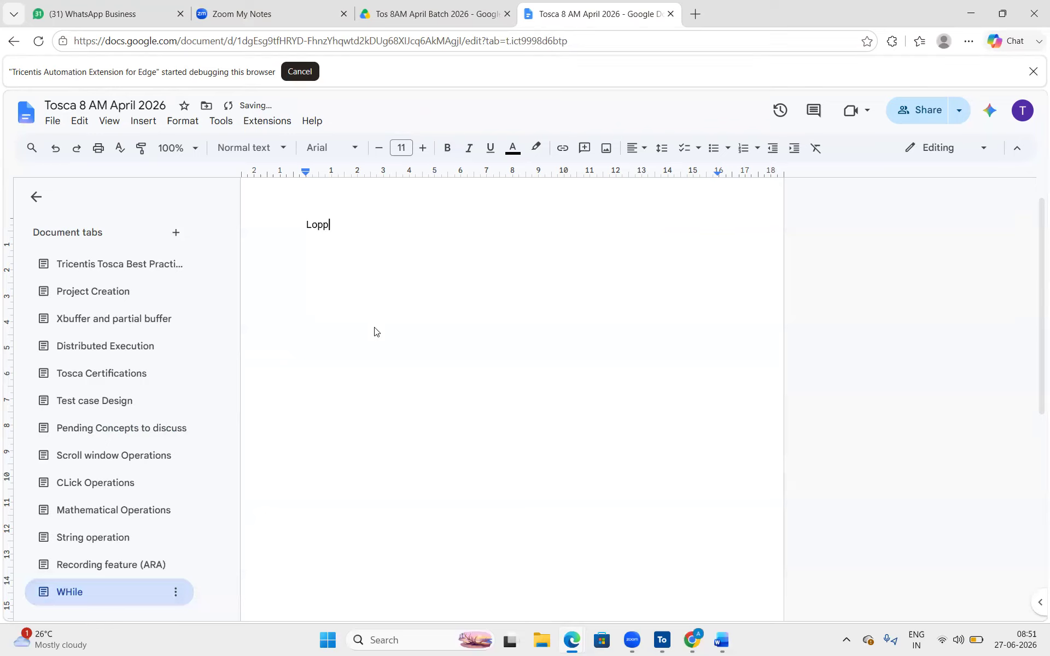
{"action": "type", "text": "ing Statements:"}
{"action": "key", "text": "ctrl+a"}
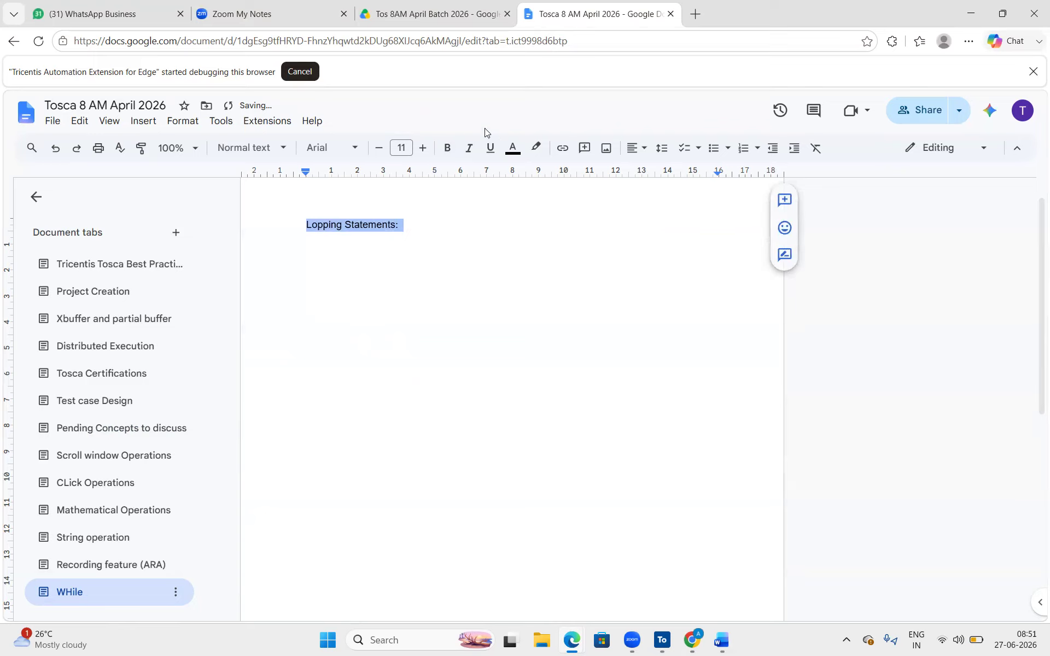
{"action": "left_click", "coordinate": [448, 147]}
{"action": "left_click", "coordinate": [423, 148]}
{"action": "left_click", "coordinate": [422, 147]}
{"action": "left_click", "coordinate": [423, 148]}
{"action": "left_click", "coordinate": [422, 148]}
{"action": "left_click", "coordinate": [423, 148]}
{"action": "left_click", "coordinate": [392, 259]}
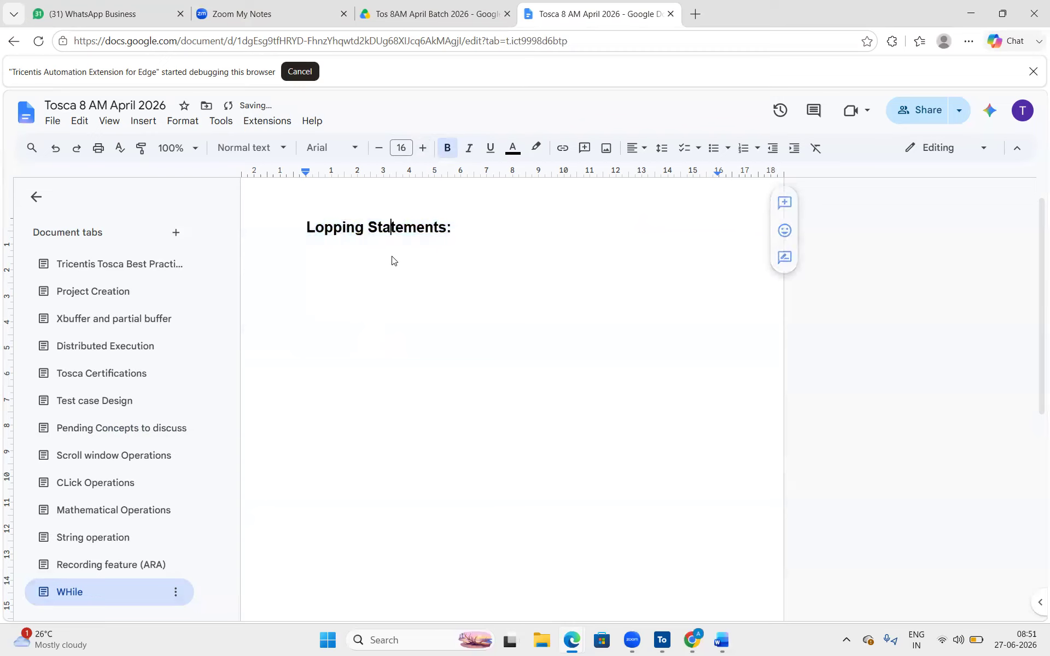
- Add an 'If Condition:' line below the heading and begin typing 'WHile'
{"action": "key", "text": "Return"}
{"action": "key", "text": "Return"}
{"action": "key", "text": "Return"}
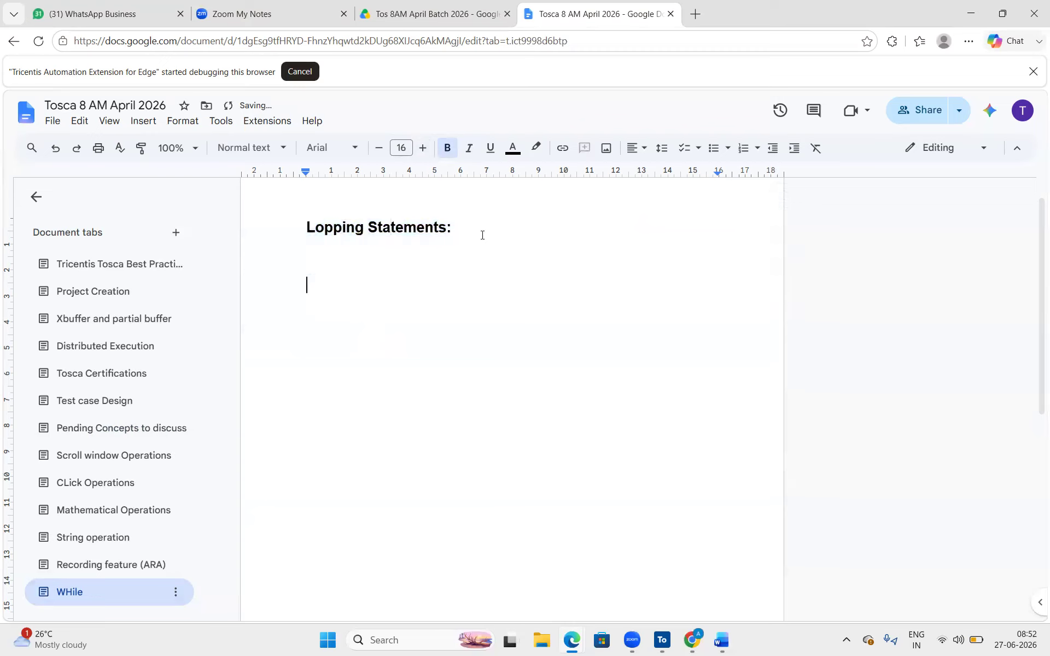
{"action": "type", "text": "If Condition"}
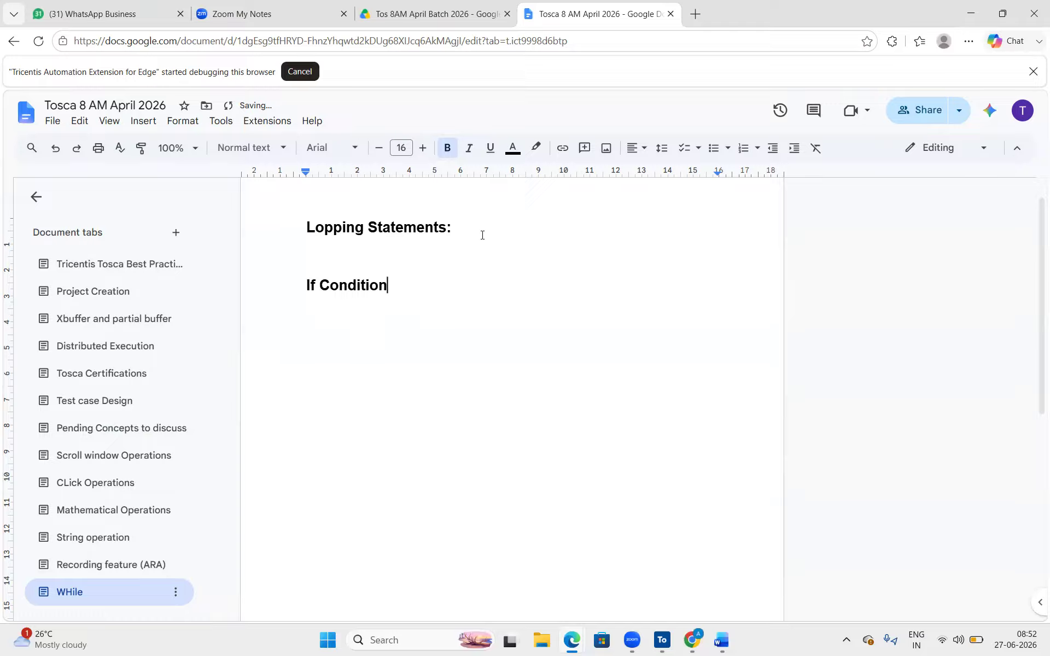
{"action": "type", "text": ":"}
{"action": "key", "text": "Return"}
{"action": "key", "text": "Return"}
{"action": "type", "text": "WHile"}
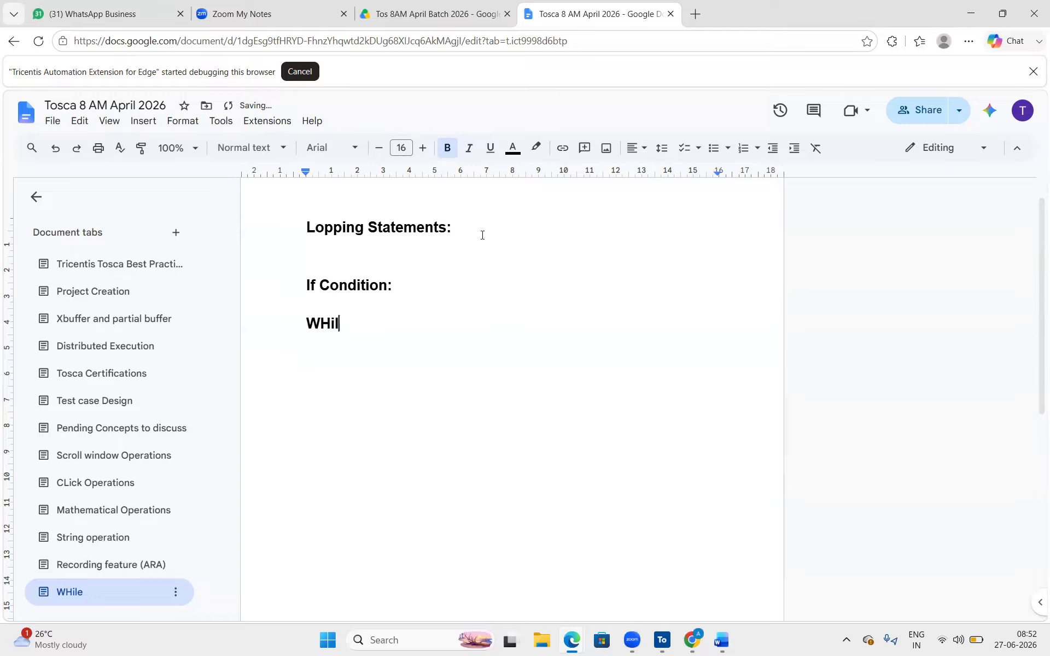